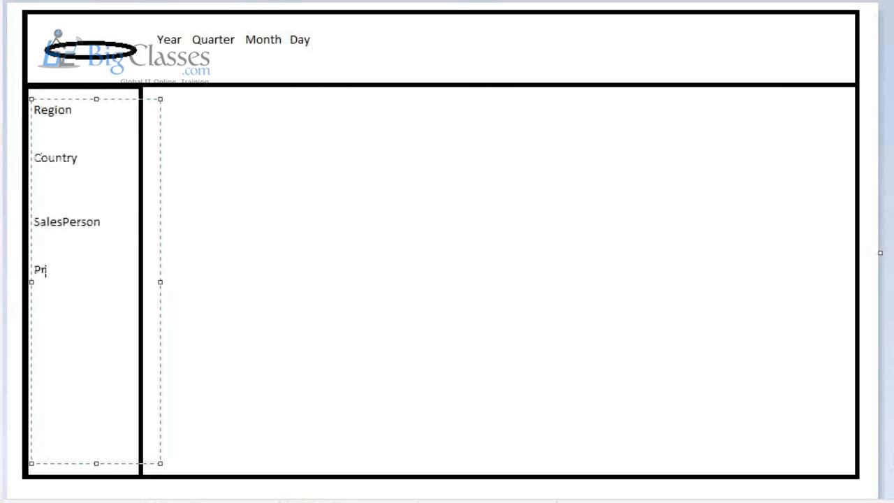
# Step: Finish the 'Products' label under SalesPerson in the left panel and deselect the text box
pyautogui.write('oducts')
pyautogui.press('Return')
pyautogui.click(204, 173)
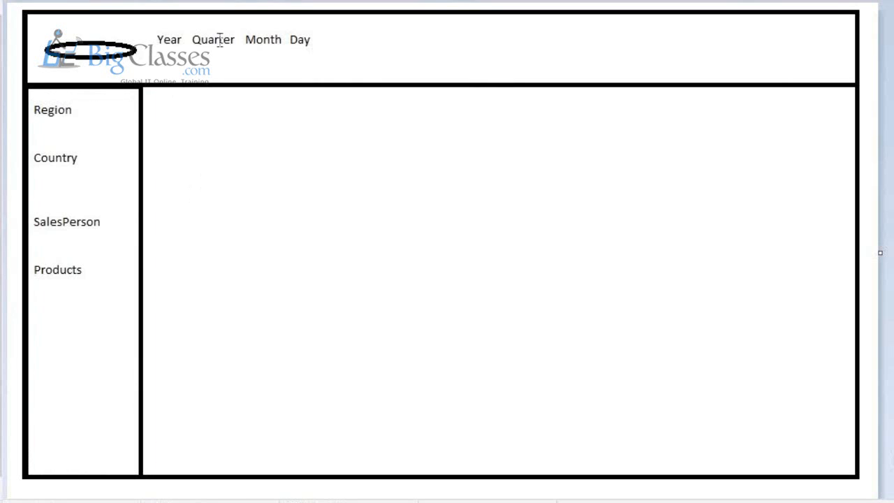
# Step: Create a main-area text box listing 'DAR - > D - Dashboard', 'A - Analysis' and 'R - Report'
pyautogui.moveTo(178, 107); pyautogui.dragTo(584, 417)
pyautogui.write('DAR')
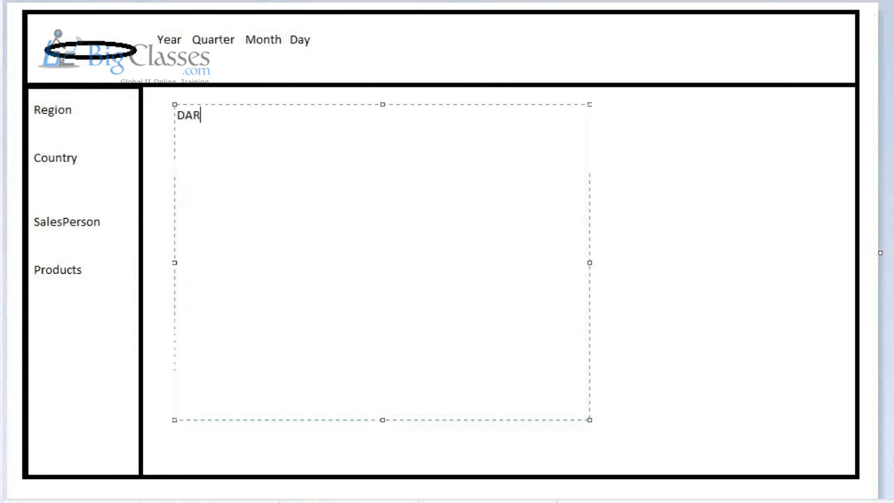
pyautogui.write(' - ')
pyautogui.write('> ')
pyautogui.write('D - Das')
pyautogui.write('hboard')
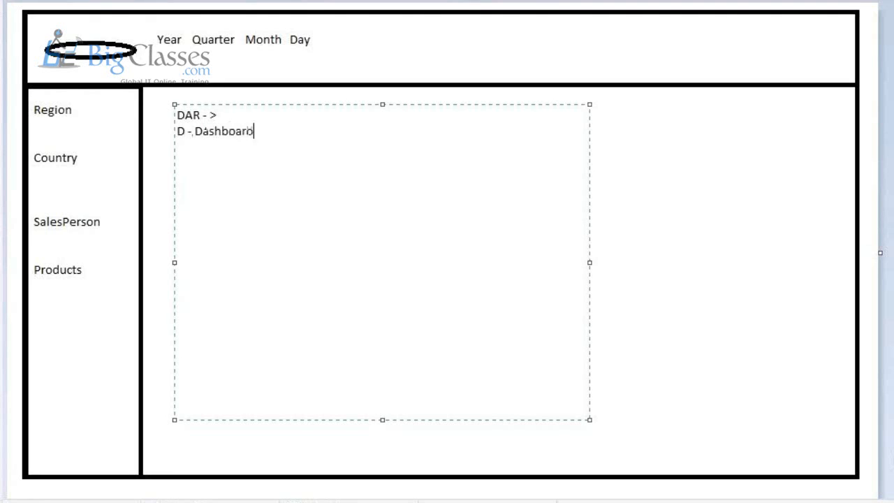
pyautogui.press('Return')
pyautogui.write('A - Analysis')
pyautogui.press('Return')
pyautogui.write('R')
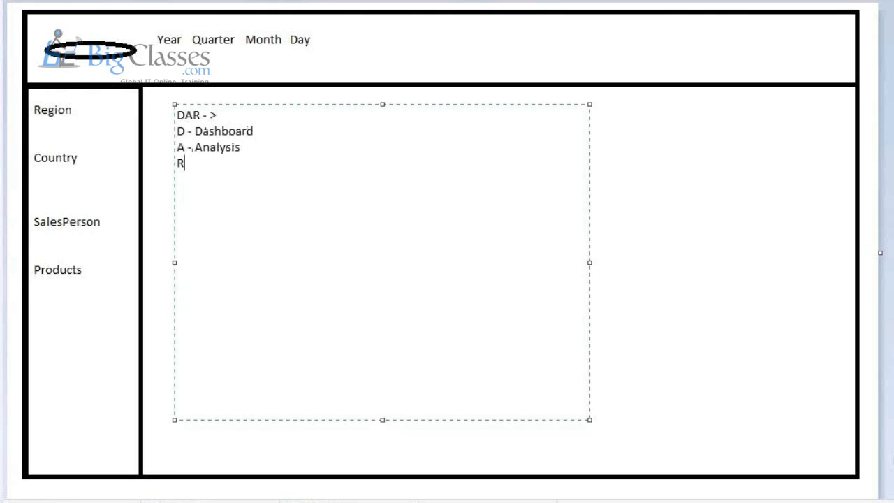
pyautogui.write(' - Report')
pyautogui.press('Return')
# Step: Insert '/Decision' after 'Dashboard' in the DAR note
pyautogui.click(272, 133)
pyautogui.write('/Deciso')
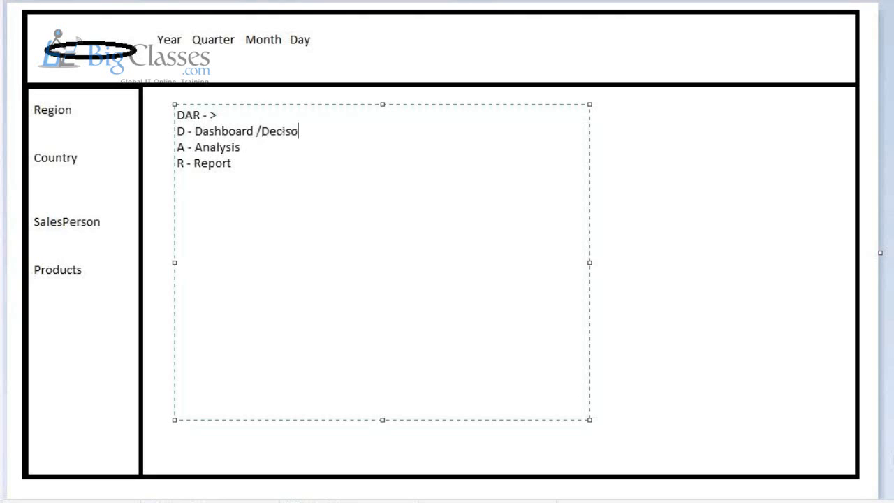
pyautogui.press('BackSpace')
pyautogui.write('ion')
pyautogui.press('Return')
pyautogui.click(290, 159)
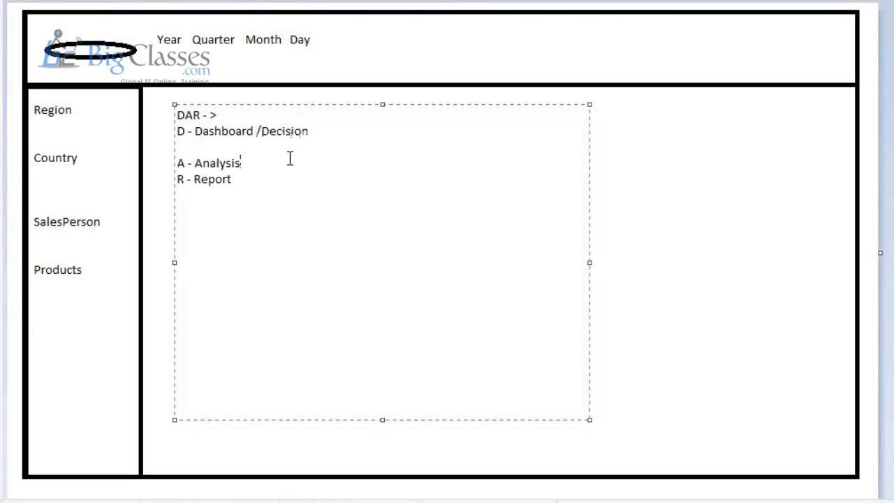
# Step: Add a blank line between the Analysis and Report lines, then switch to the QlikView window
pyautogui.press('Return')
pyautogui.press('Return')
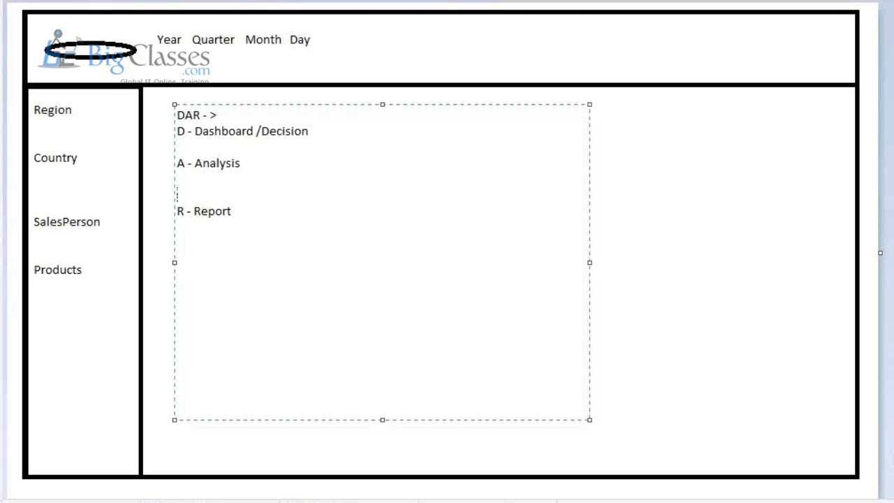
pyautogui.hotkey('alt', 'Tab')
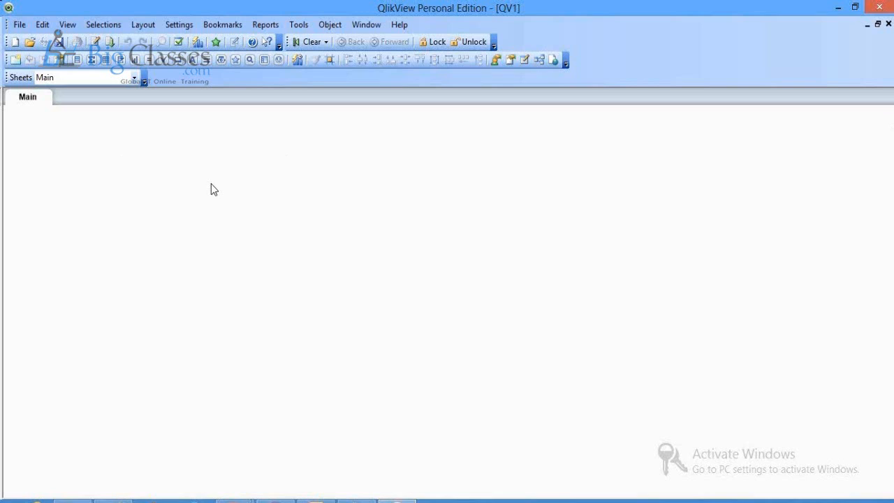
# Step: Open QV1's load script via File > Edit Script, then switch to File Explorer
pyautogui.click(19, 25)
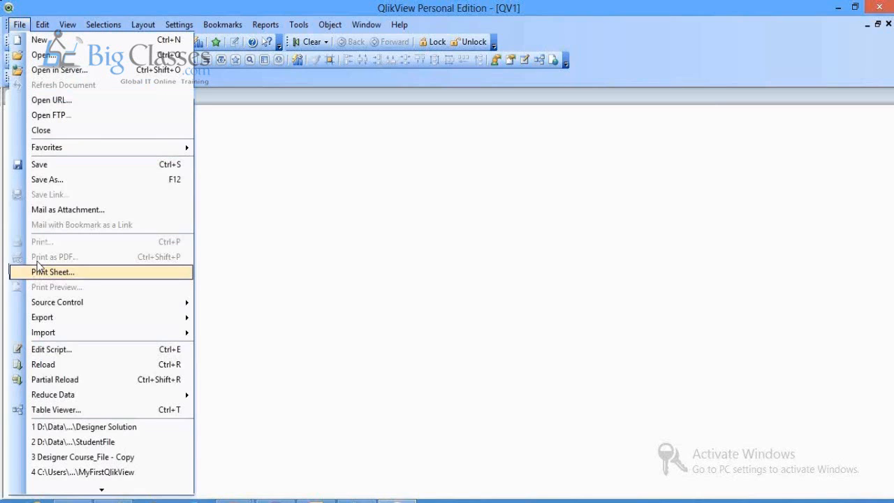
pyautogui.click(51, 349)
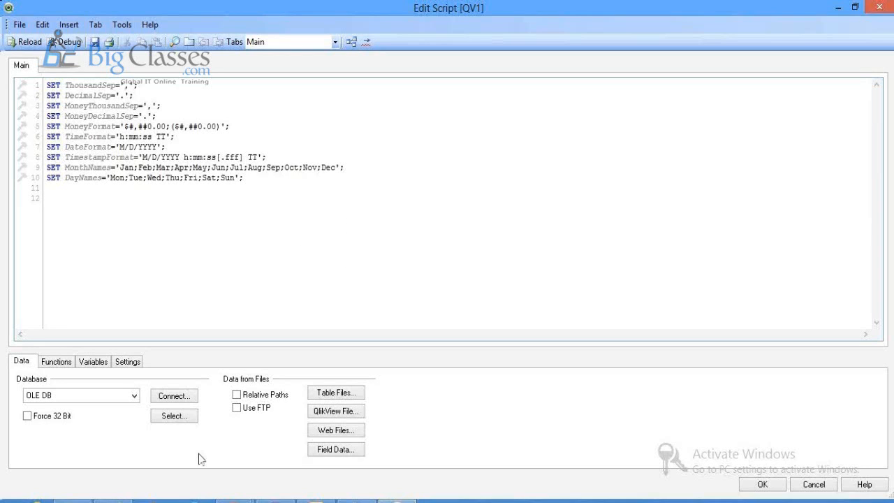
pyautogui.click(73, 501)
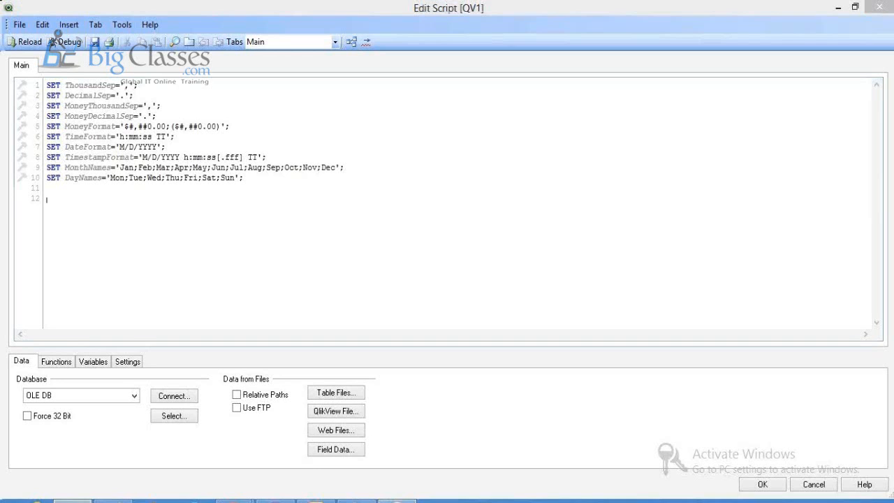
# Step: Browse from Datawarehouse (E:) into the Designer\Data course folder and open the Sales workbook
pyautogui.click(73, 501)
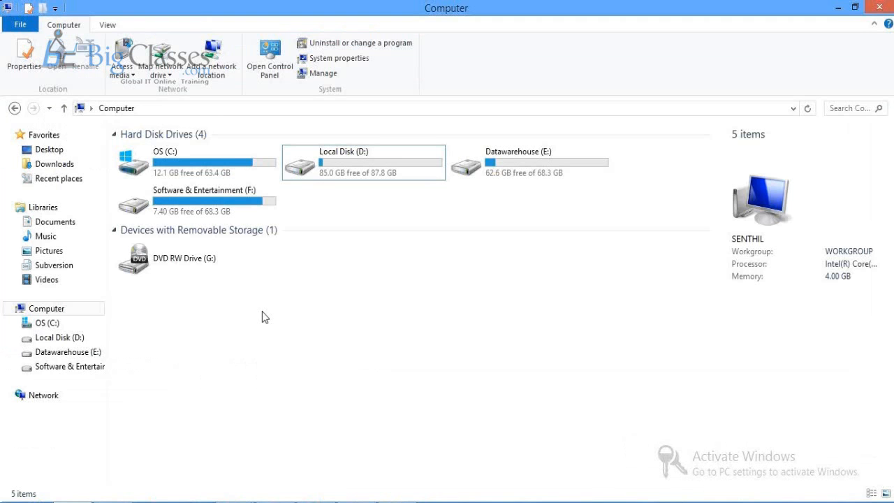
pyautogui.click(491, 164)
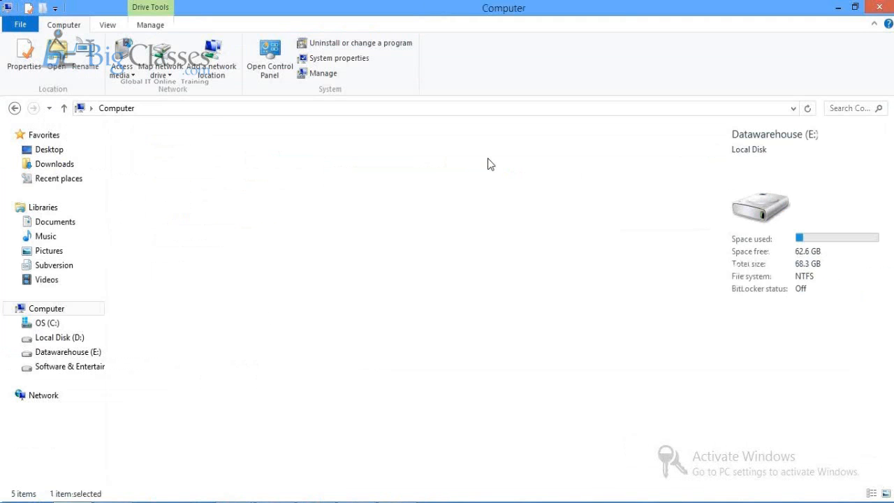
pyautogui.doubleClick(490, 164)
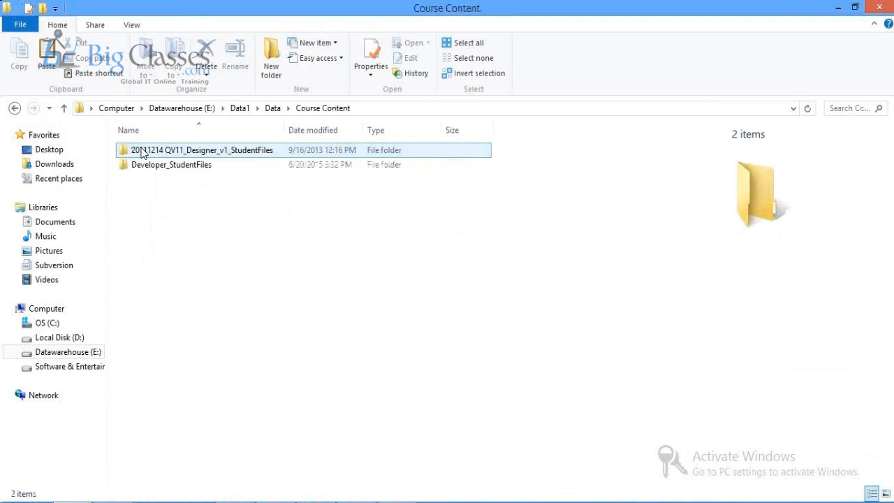
pyautogui.doubleClick(142, 152)
pyautogui.doubleClick(141, 152)
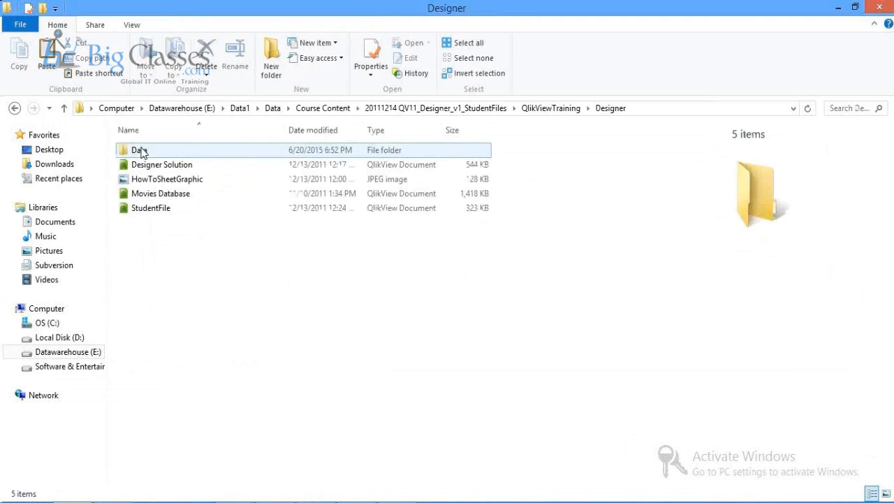
pyautogui.doubleClick(142, 153)
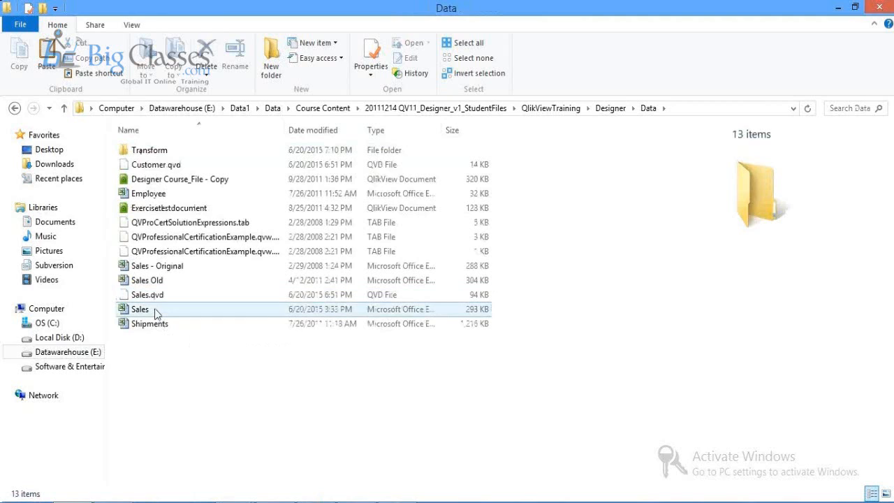
pyautogui.doubleClick(154, 310)
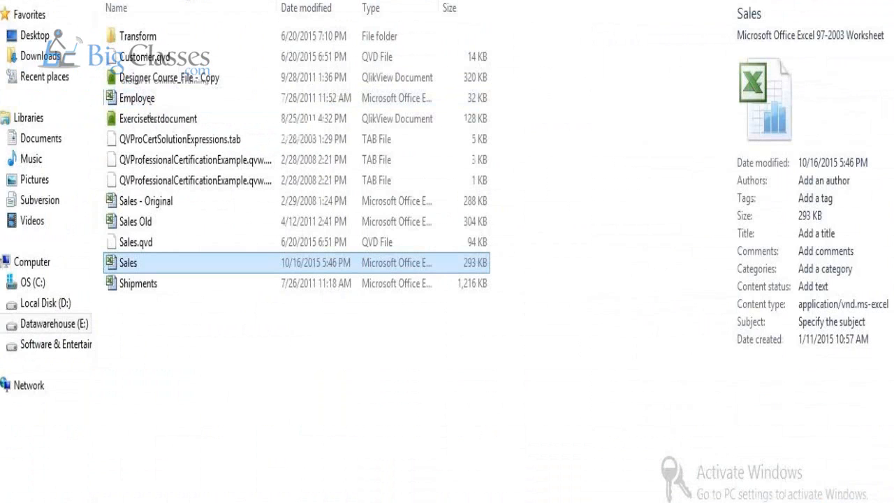
# Step: Review the Sales customer data and the employee list in Excel, selecting the EmployeeName column
pyautogui.hotkey('alt', 'Tab')
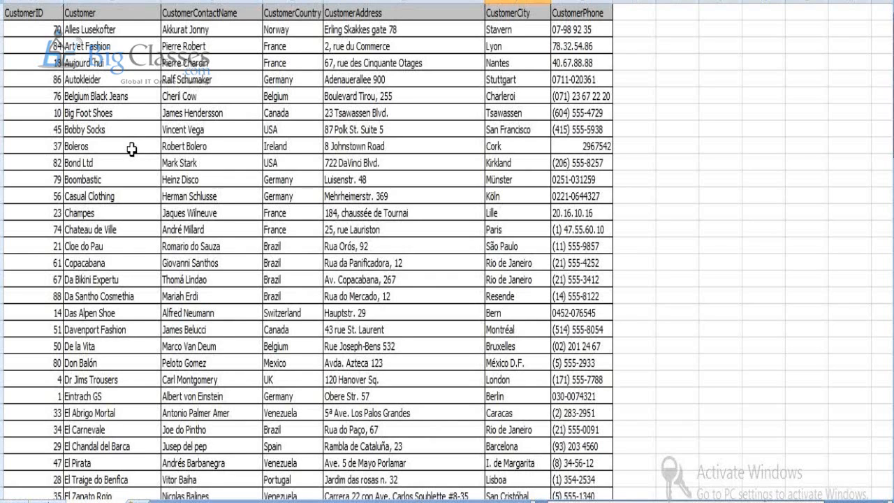
pyautogui.hotkey('alt', 'Tab')
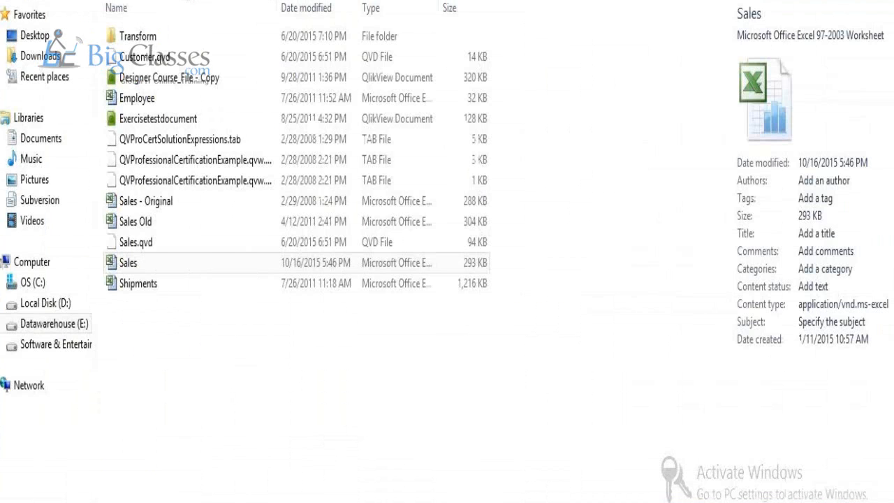
pyautogui.hotkey('alt', 'Tab')
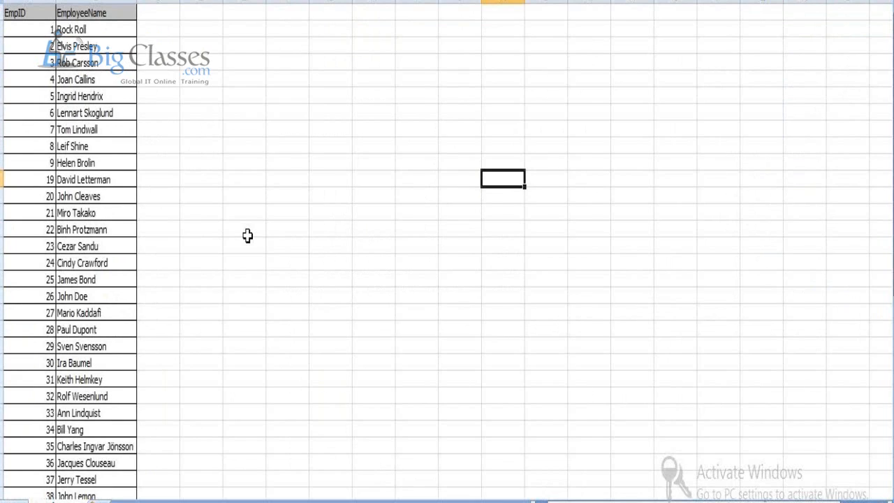
pyautogui.click(96, 2)
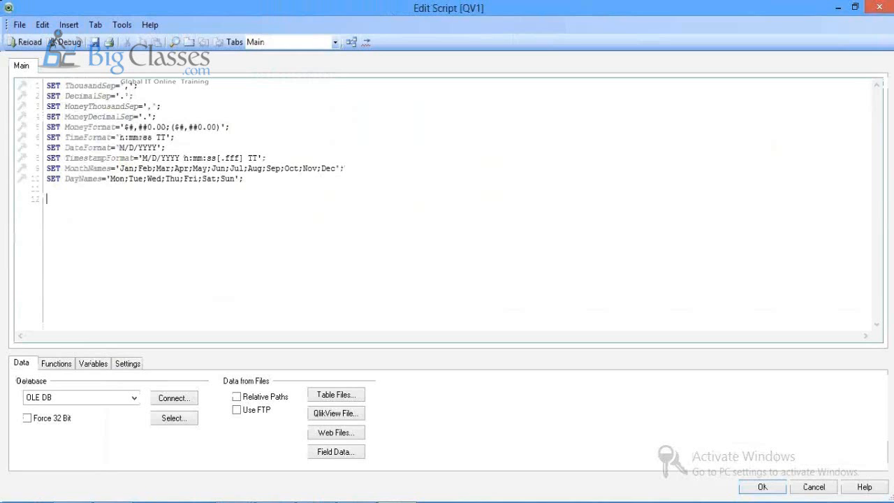
pyautogui.click(325, 397)
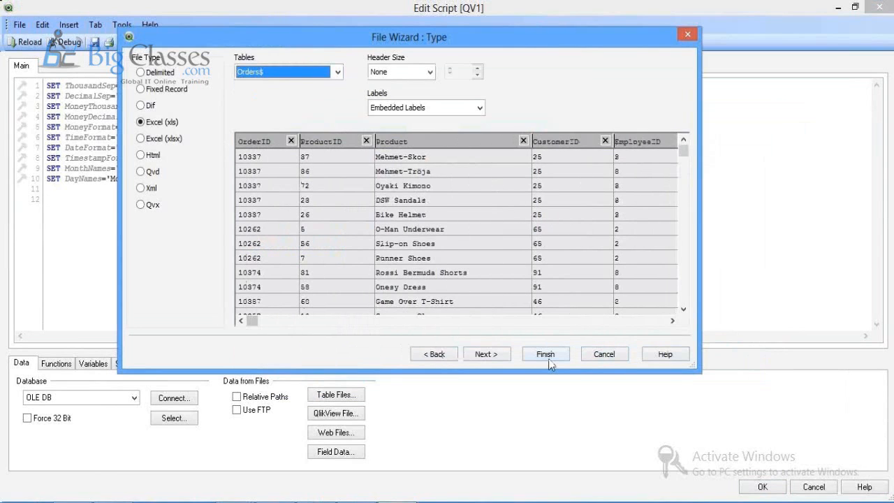
pyautogui.click(545, 354)
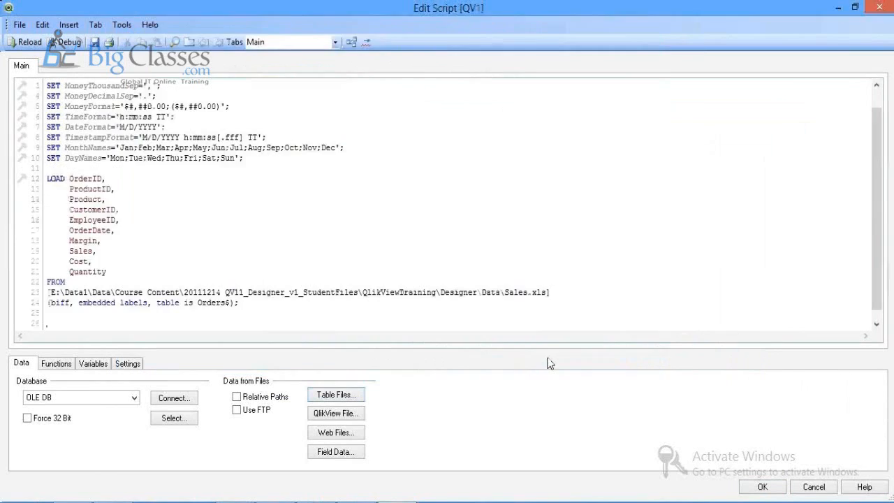
pyautogui.click(48, 168)
pyautogui.press('Return')
pyautogui.press('Return')
pyautogui.write('Or')
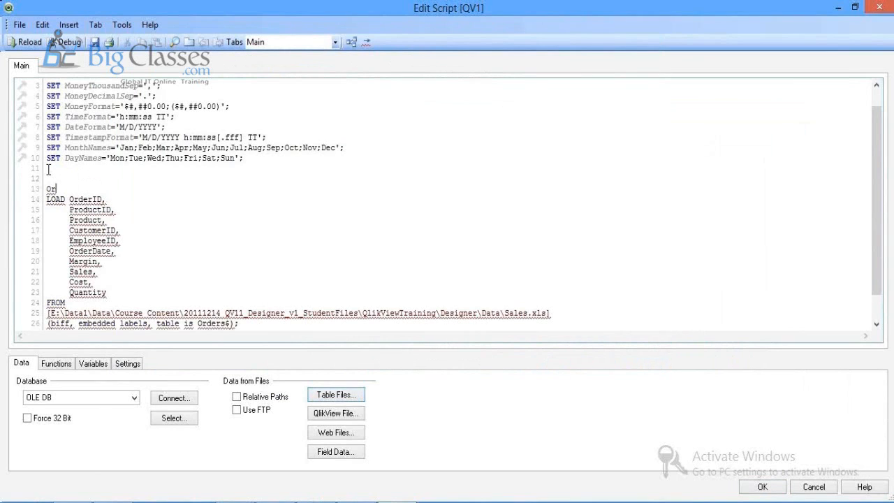
pyautogui.write('ders:')
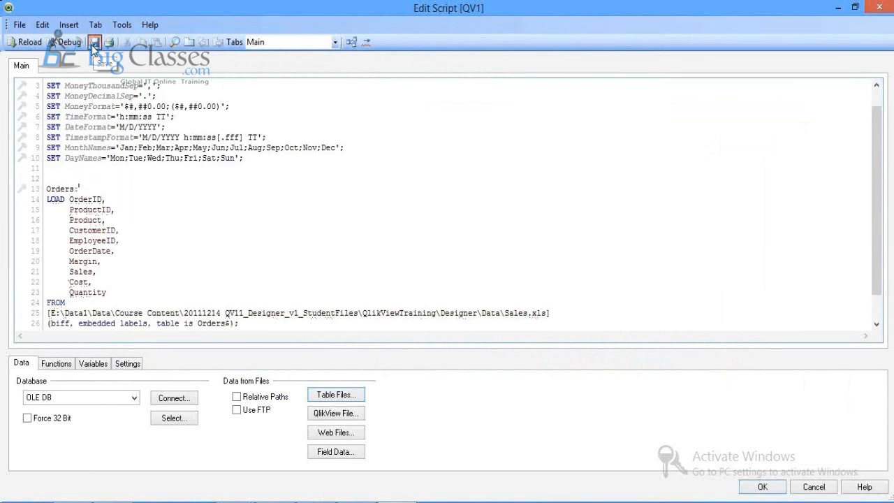
pyautogui.click(93, 43)
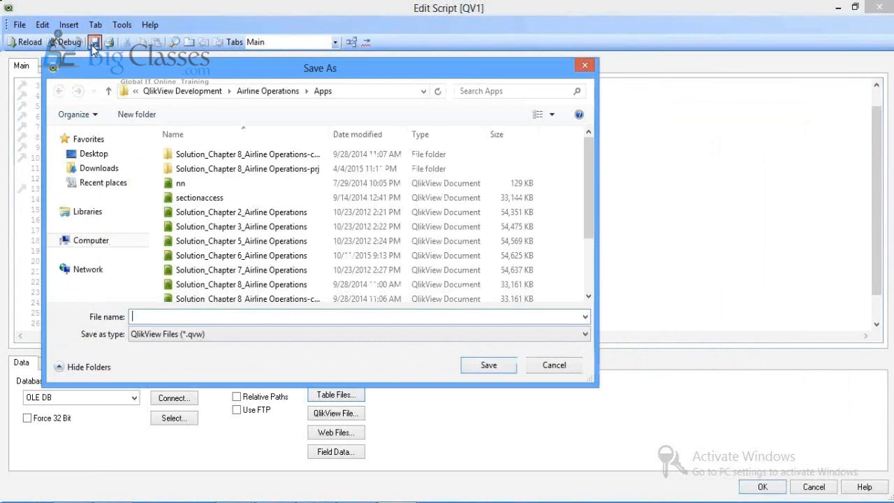
pyautogui.scroll(-3, 139, 218)
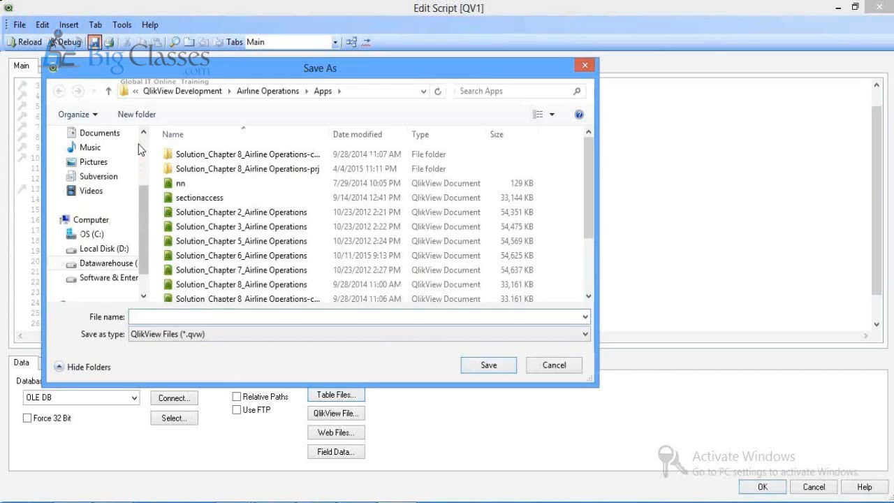
pyautogui.click(559, 366)
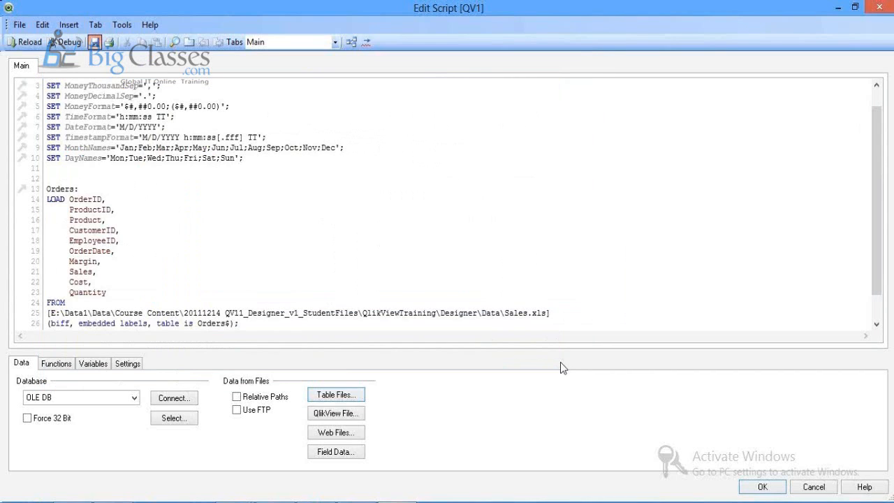
pyautogui.moveTo(46, 189); pyautogui.dragTo(257, 328)
# Step: Delete the old Orders LOAD block and load Sales.xls via Table Files, previewing the Orders$ table
pyautogui.press('Delete')
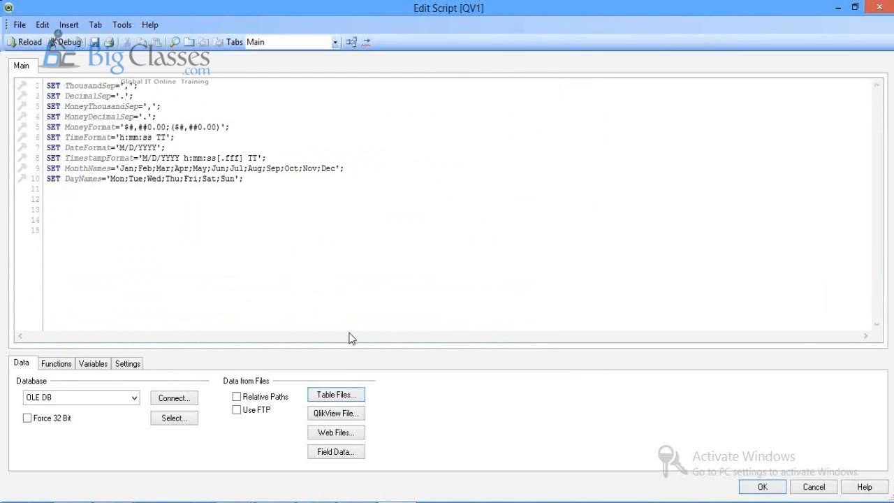
pyautogui.click(348, 397)
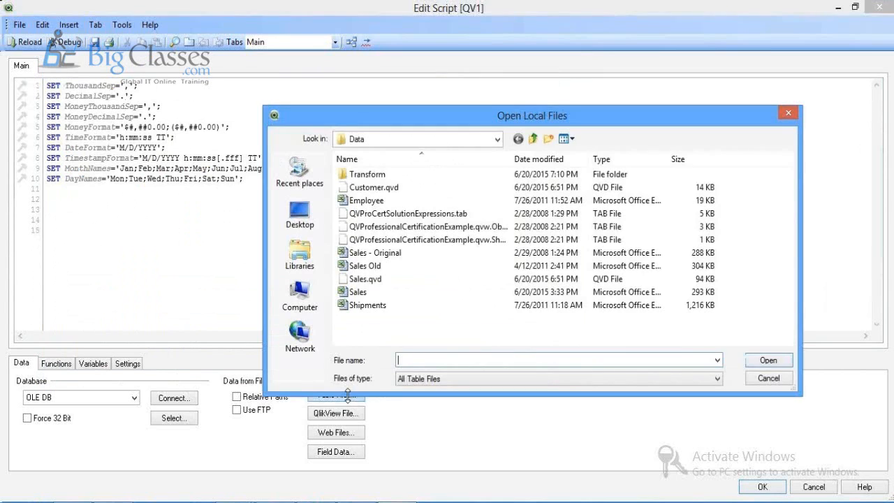
pyautogui.click(371, 293)
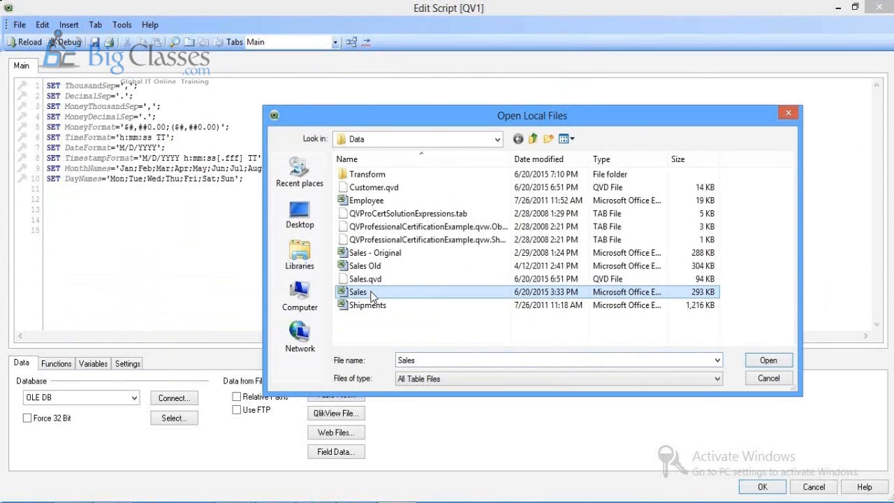
pyautogui.doubleClick(371, 294)
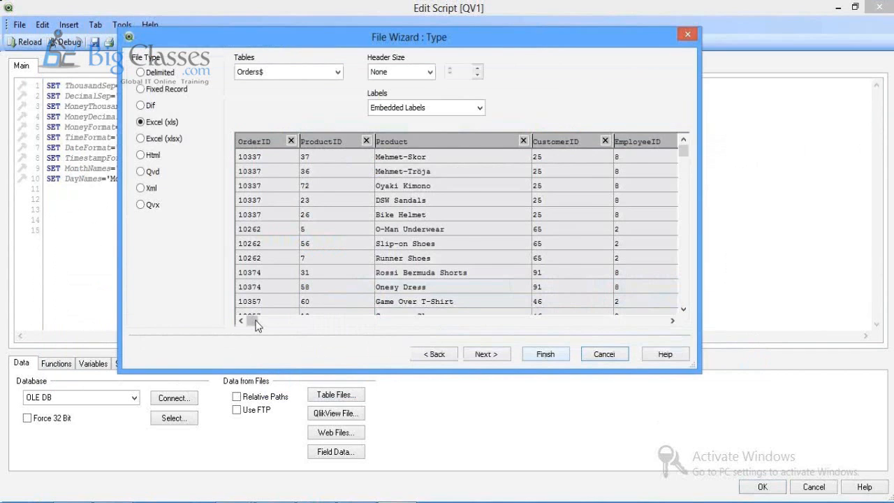
pyautogui.moveTo(253, 322); pyautogui.dragTo(229, 309)
# Step: Finish the File Wizard and label the generated Sales LOAD statement 'Orders:'
pyautogui.click(546, 355)
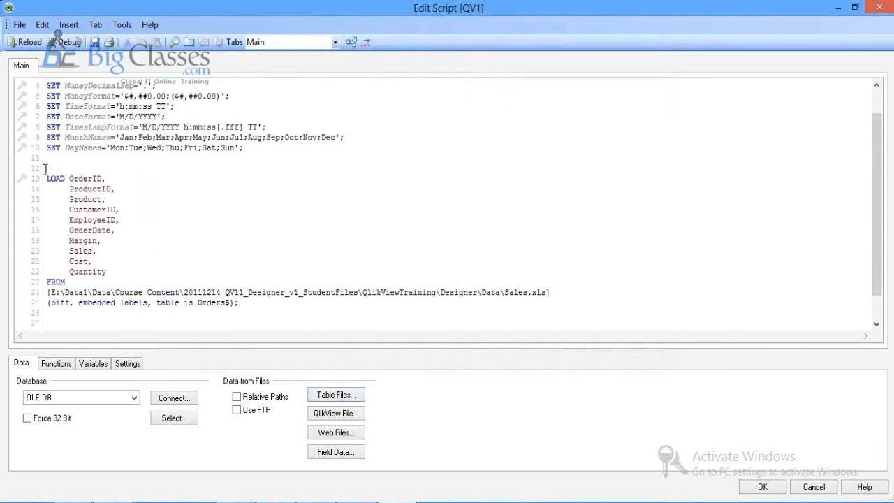
pyautogui.click(44, 169)
pyautogui.write('Orders,:')
# Step: Save as Demo1 on the Desktop, replacing the existing copy, then close the reload progress report
pyautogui.hotkey('ctrl', 's')
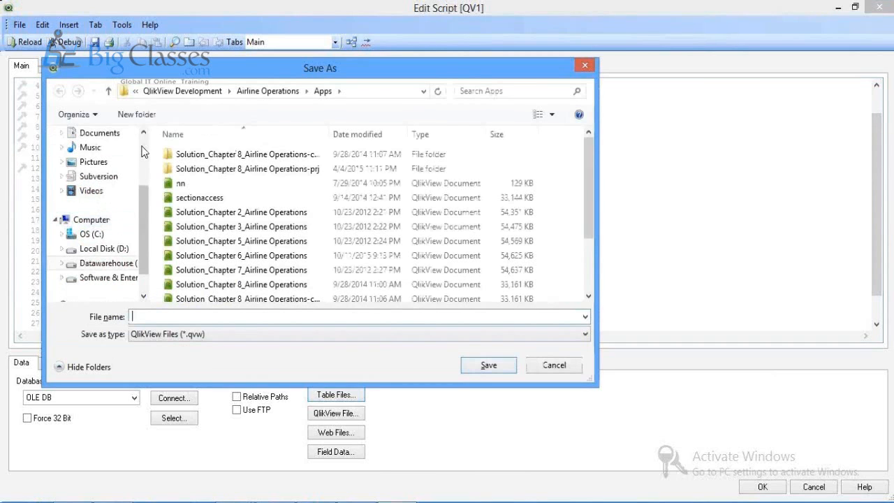
pyautogui.click(142, 148)
pyautogui.click(94, 154)
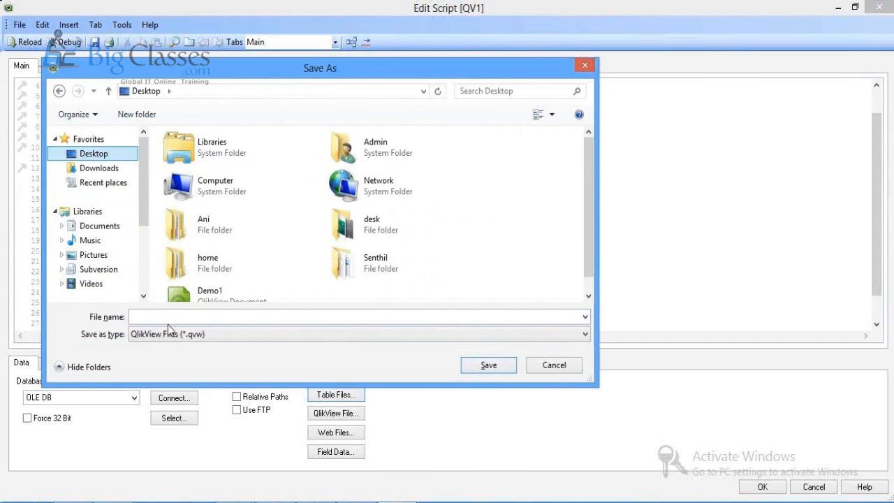
pyautogui.click(168, 325)
pyautogui.write('De')
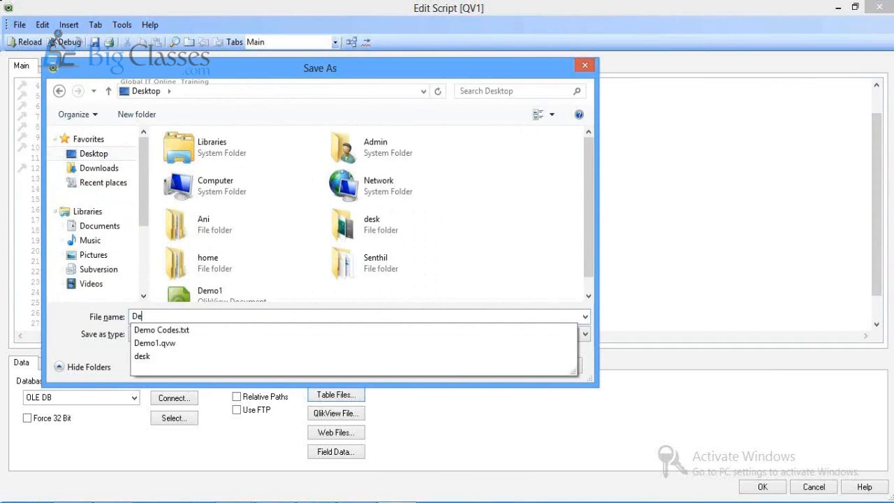
pyautogui.write('mo1')
pyautogui.press('Return')
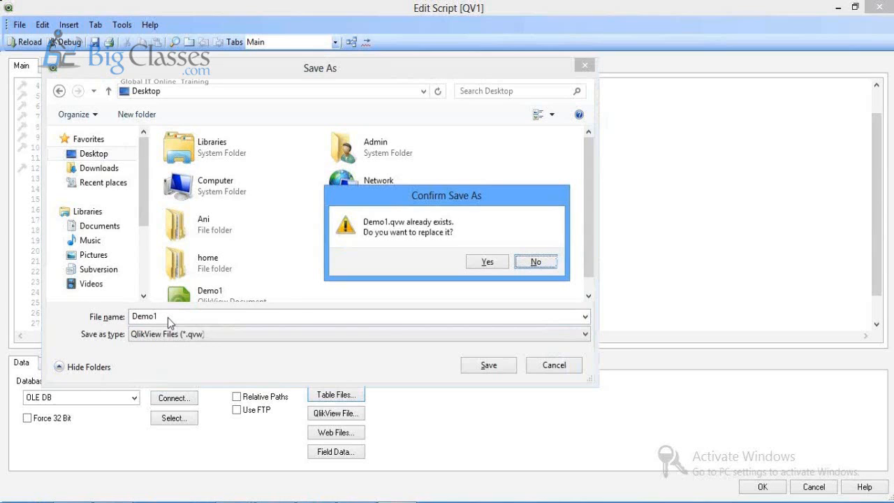
pyautogui.press('y')
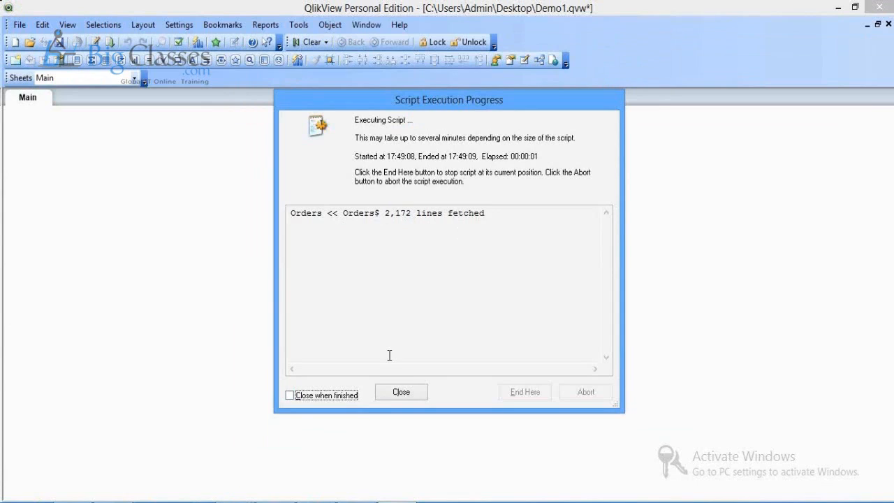
pyautogui.click(398, 394)
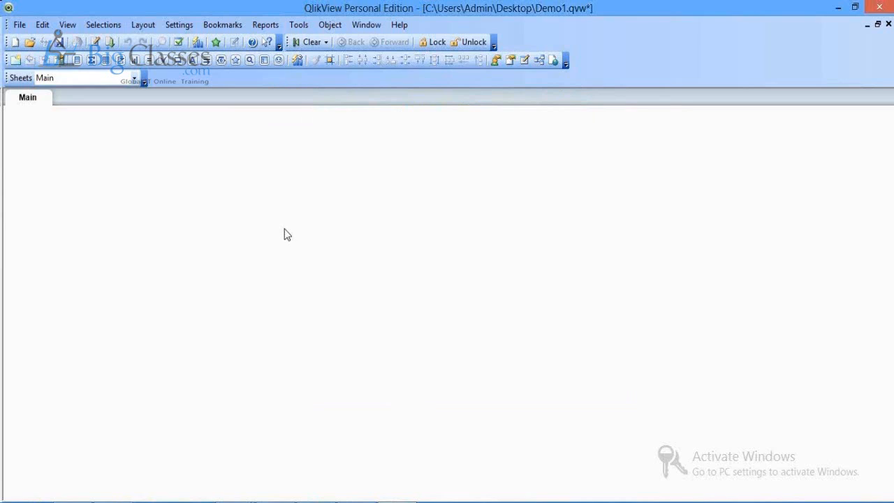
# Step: Check the Orders table's ten fields in the Table Viewer, then close it
pyautogui.click(538, 61)
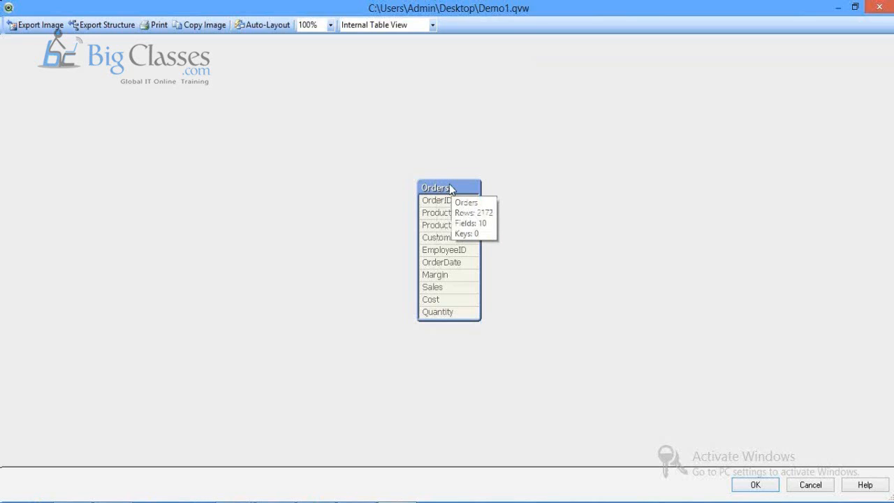
pyautogui.click(747, 484)
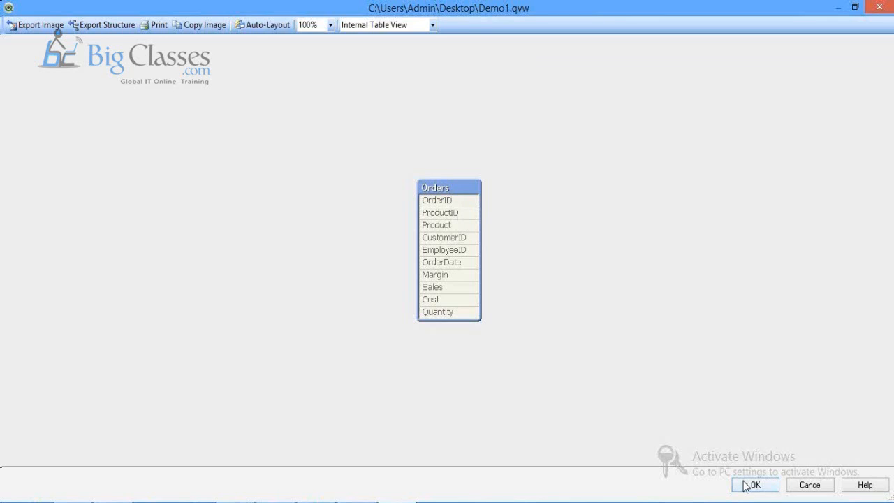
# Step: Close the Table Viewer with OK and exit Edit Script, returning to the empty Main sheet
pyautogui.click(747, 485)
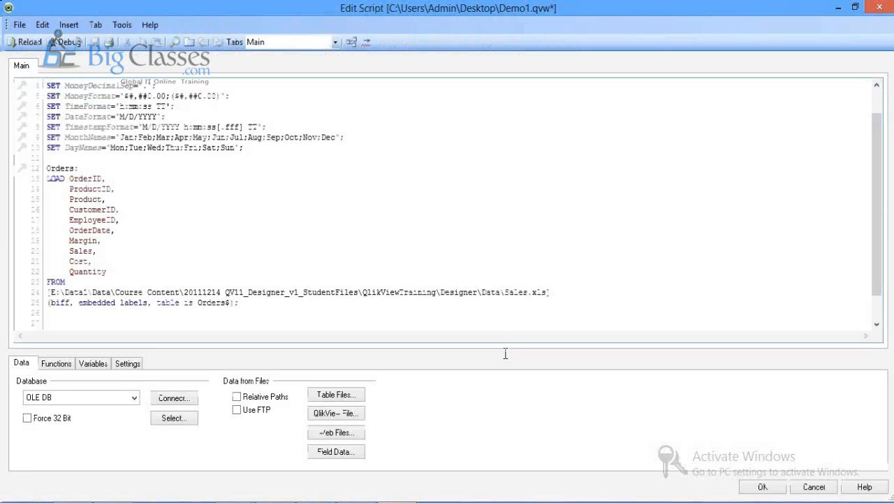
pyautogui.click(763, 487)
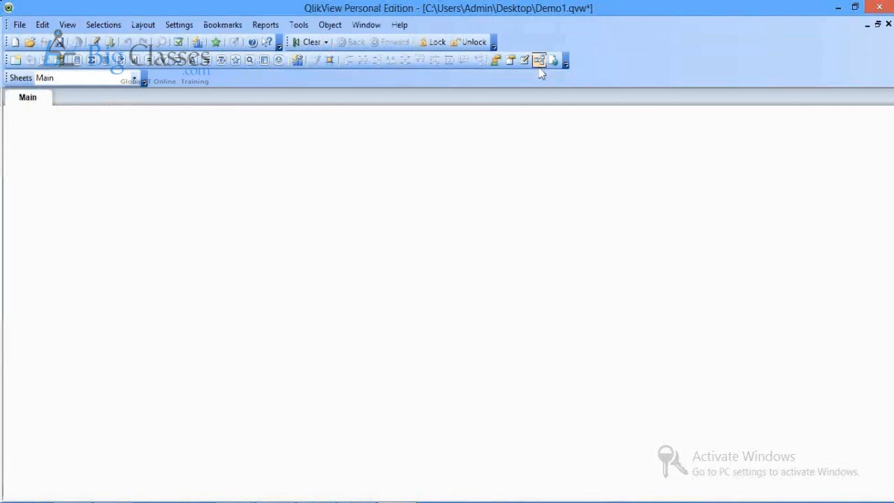
pyautogui.click(540, 61)
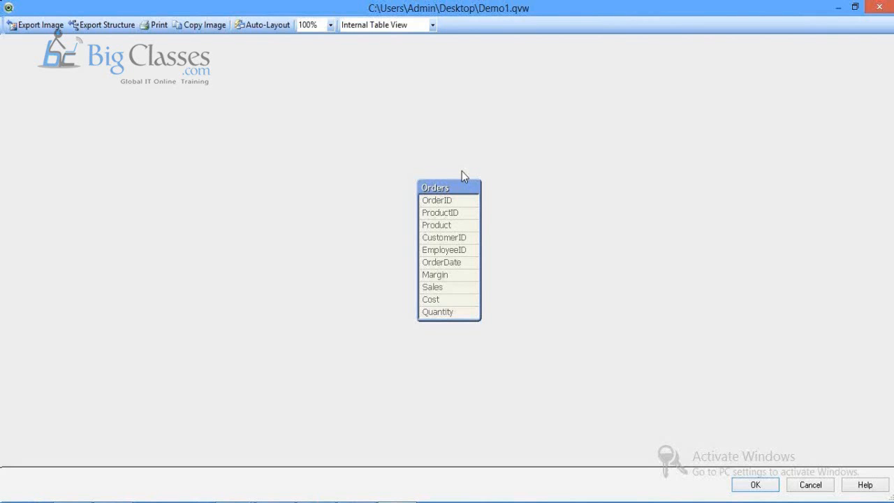
pyautogui.rightClick(447, 187)
pyautogui.click(452, 193)
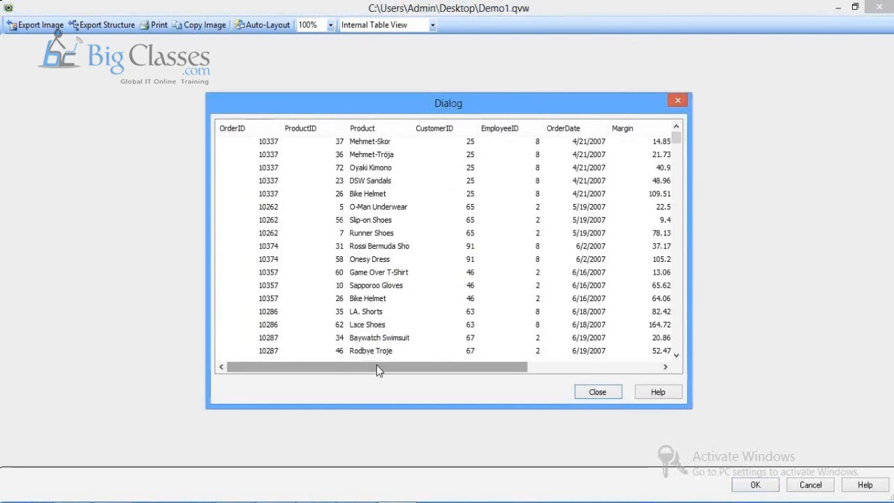
pyautogui.moveTo(377, 365); pyautogui.dragTo(450, 366)
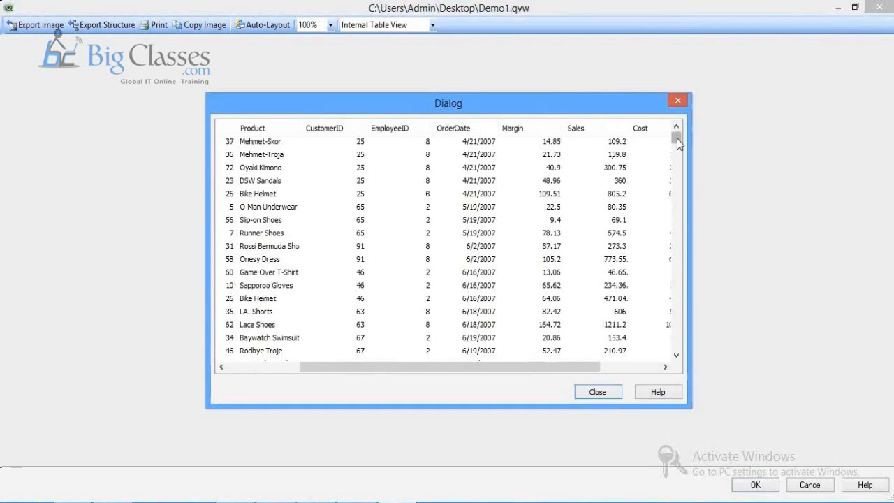
pyautogui.moveTo(677, 139); pyautogui.dragTo(685, 352)
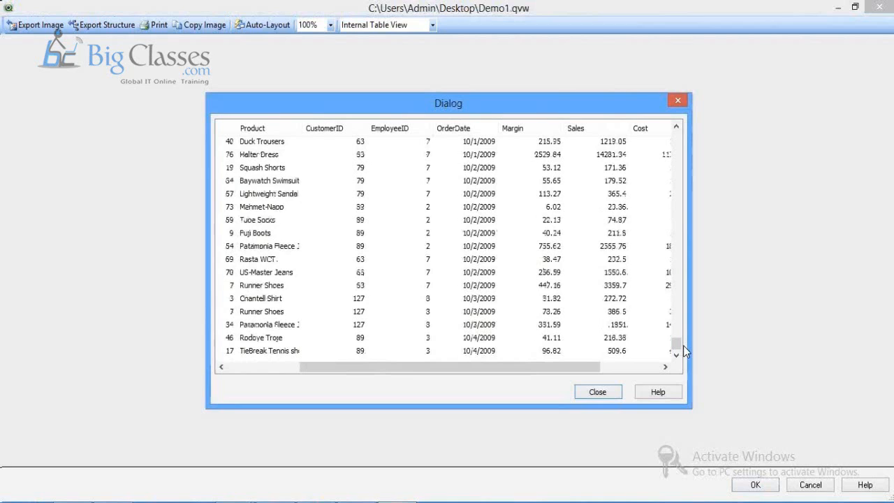
pyautogui.click(599, 392)
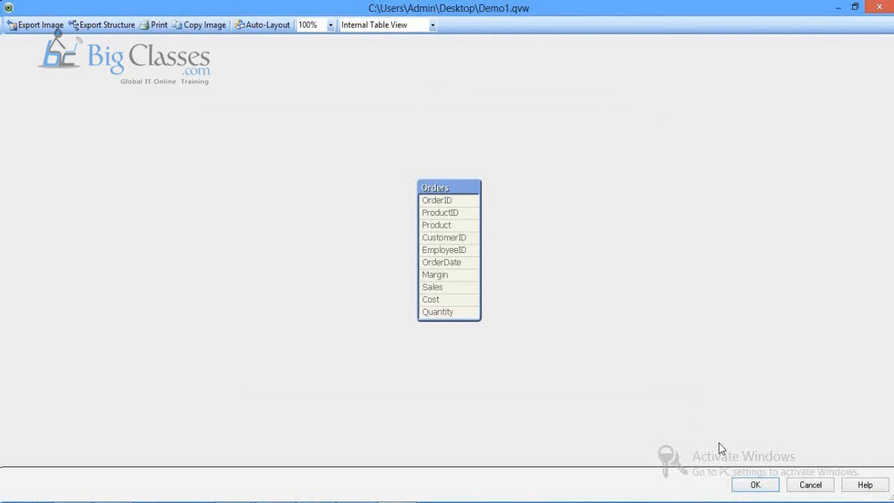
pyautogui.press('Return')
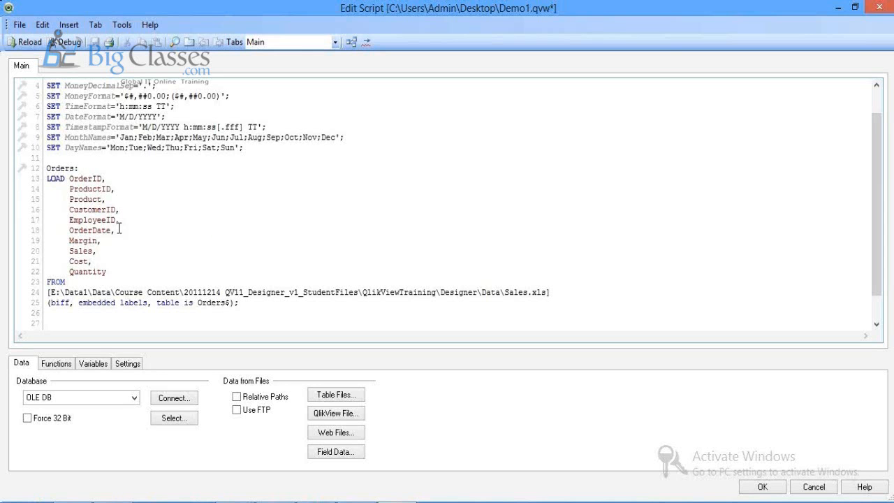
# Step: Add 'Year(OrderDate) as Year,' on a new line after OrderDate
pyautogui.click(118, 228)
pyautogui.press('Return')
pyautogui.write('Year(Order')
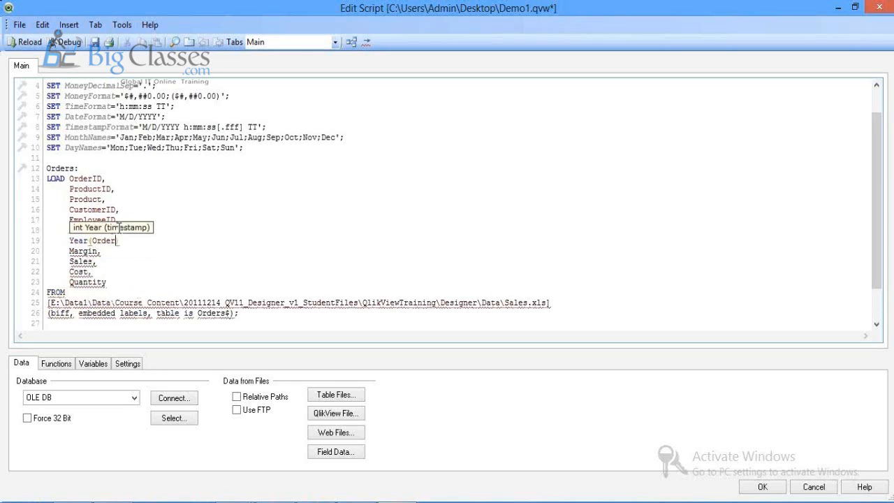
pyautogui.write('Date) as Year,')
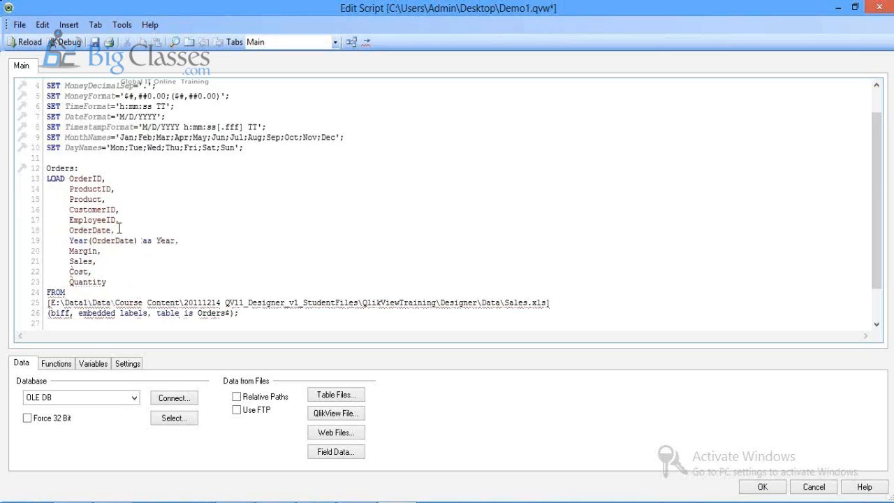
pyautogui.press('Return')
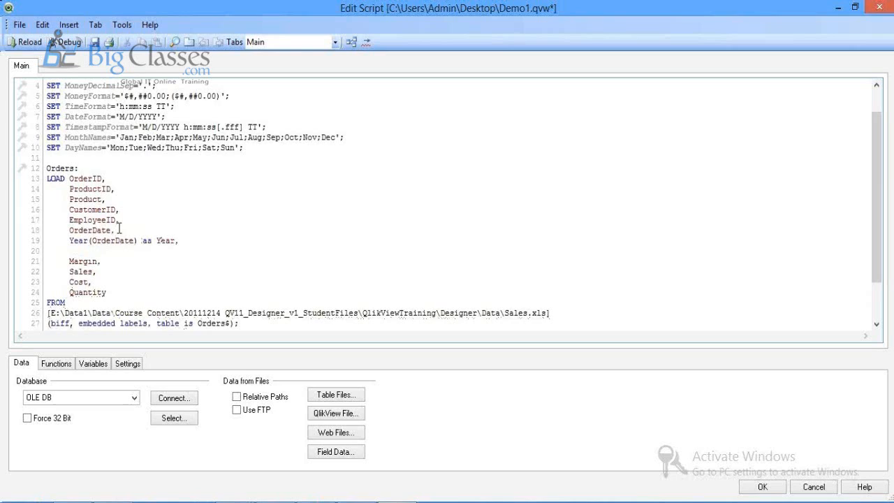
# Step: Add 'Month(OrderDate) as Month,' on the next line, fixing typos along the way
pyautogui.write('Mp')
pyautogui.press('BackSpace')
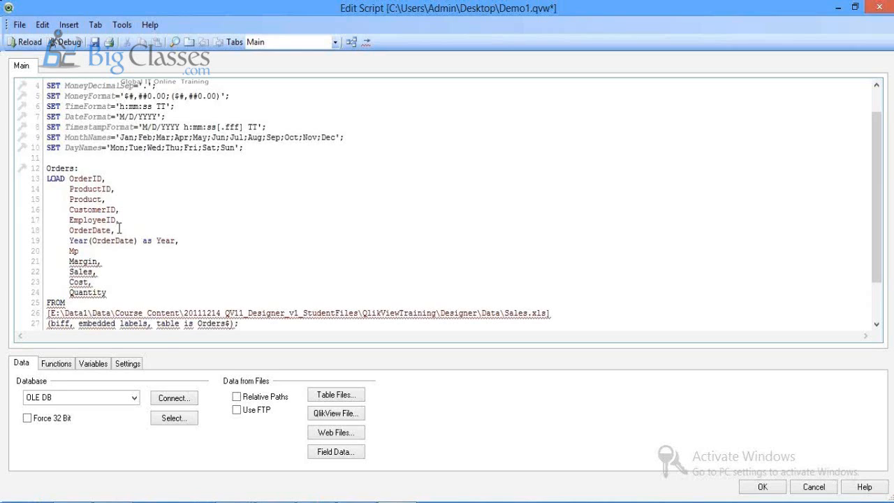
pyautogui.write('onth')
pyautogui.press('Escape')
pyautogui.write('(OR')
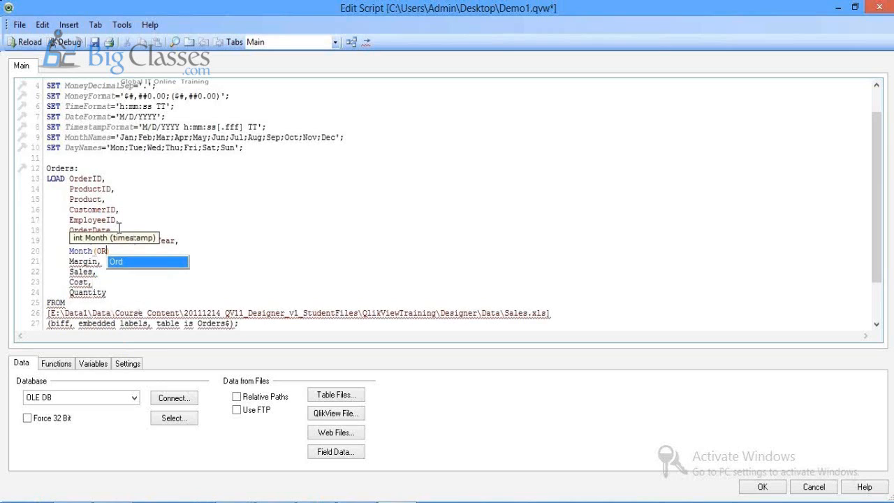
pyautogui.write('d)')
pyautogui.press('BackSpace')
pyautogui.press('BackSpace')
pyautogui.press('BackSpace')
pyautogui.write('rderDate)')
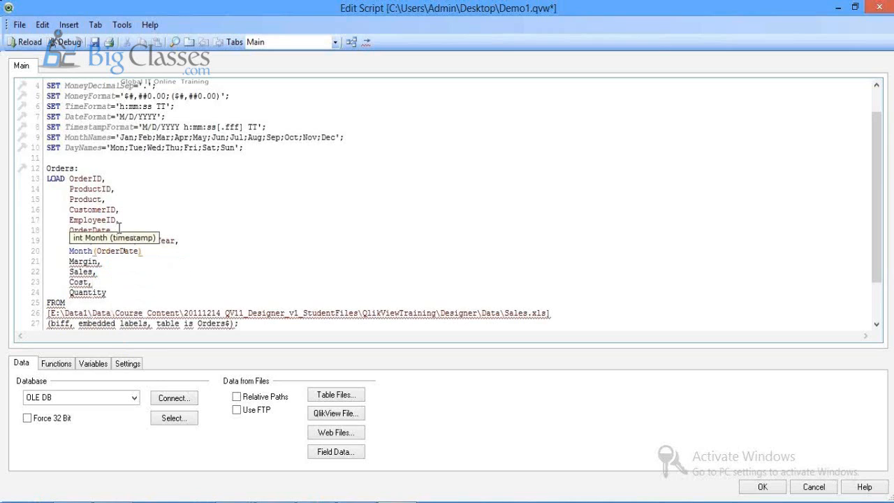
pyautogui.write(' as Month')
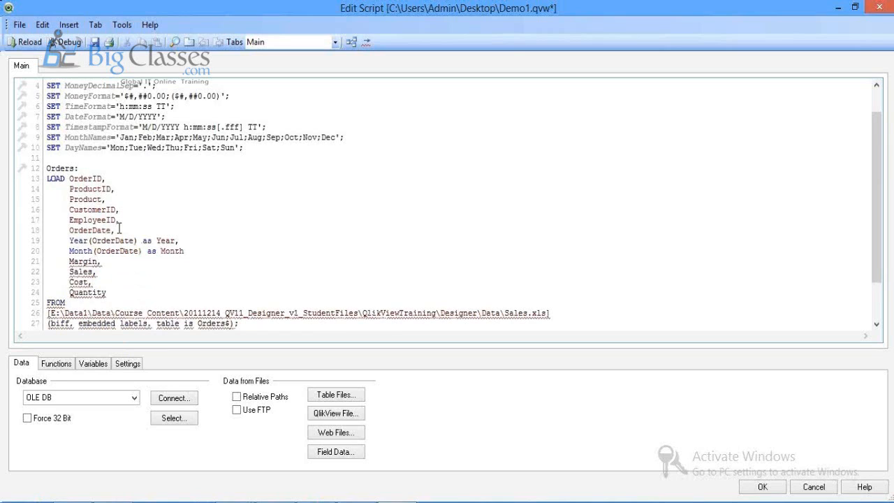
pyautogui.write(',')
pyautogui.press('Return')
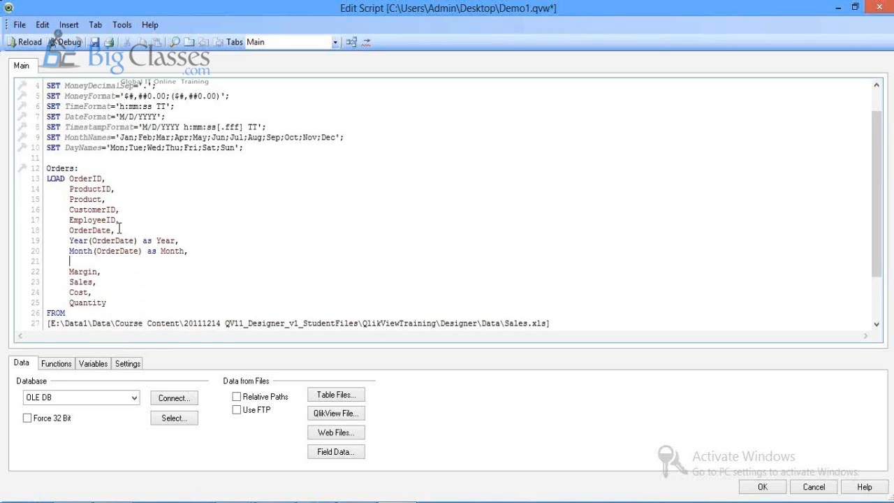
# Step: Add 'WeekDay(OrderDate) as Week,' and start a Quarter expression on a new line
pyautogui.write('WeekDay')
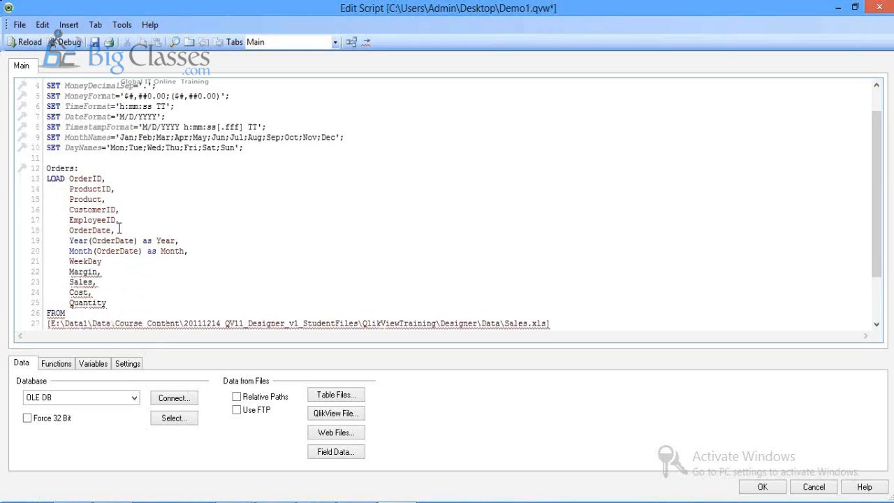
pyautogui.write('(')
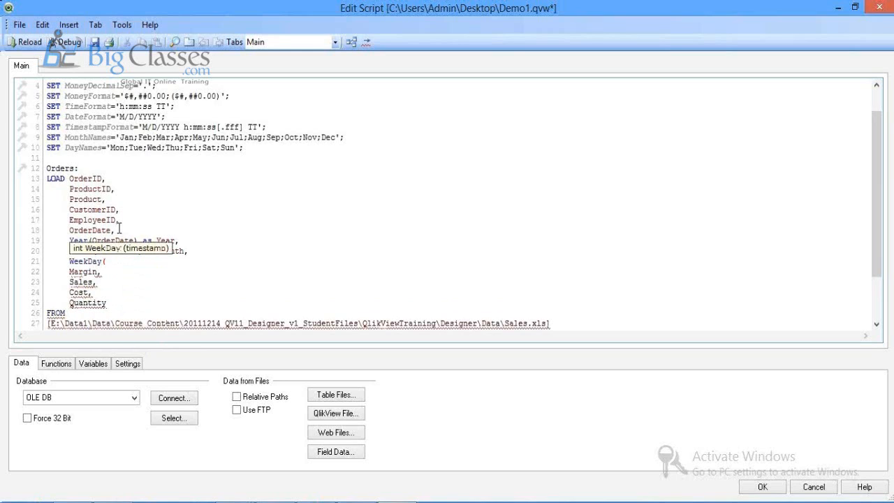
pyautogui.write(')')
pyautogui.press('Left')
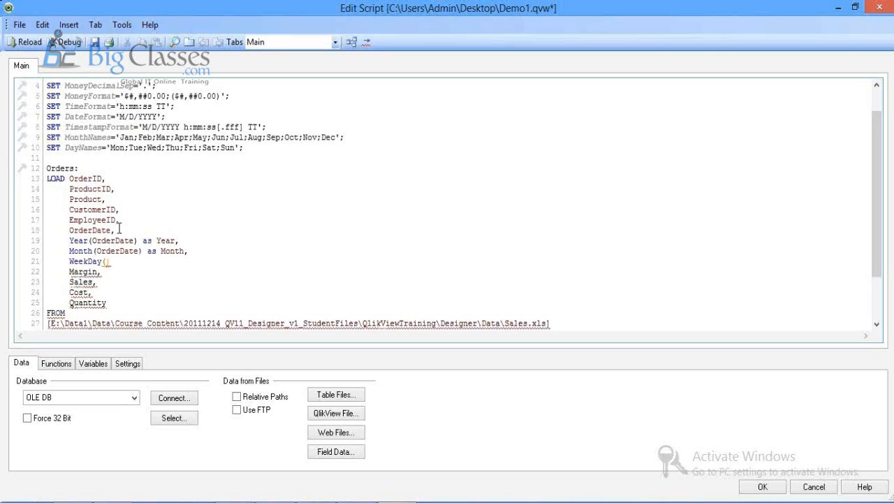
pyautogui.write('OrderDate')
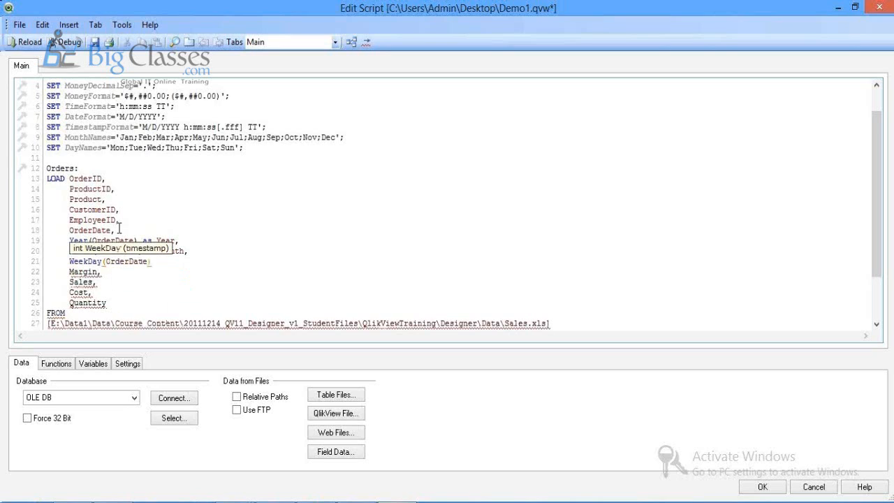
pyautogui.press('End')
pyautogui.write('as')
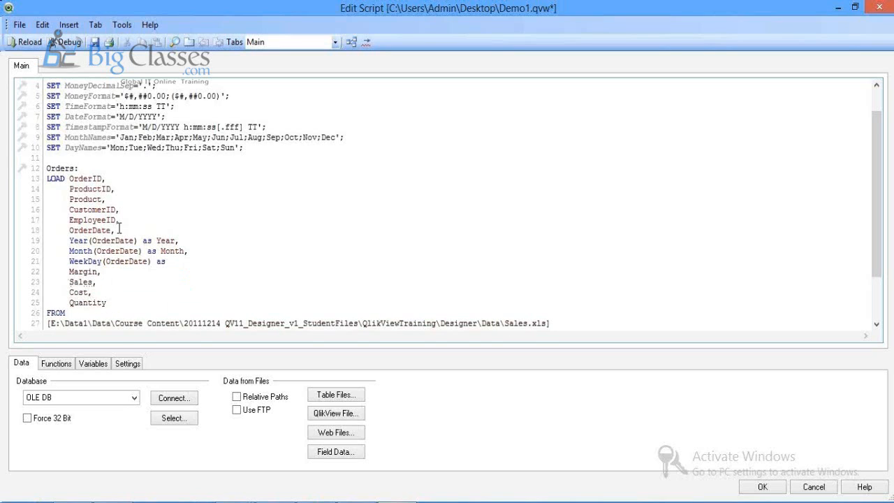
pyautogui.write(' Week')
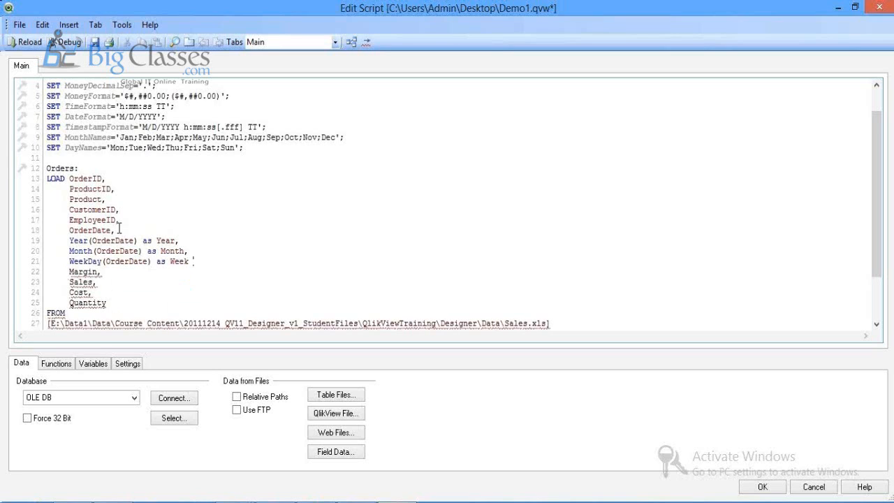
pyautogui.write(',')
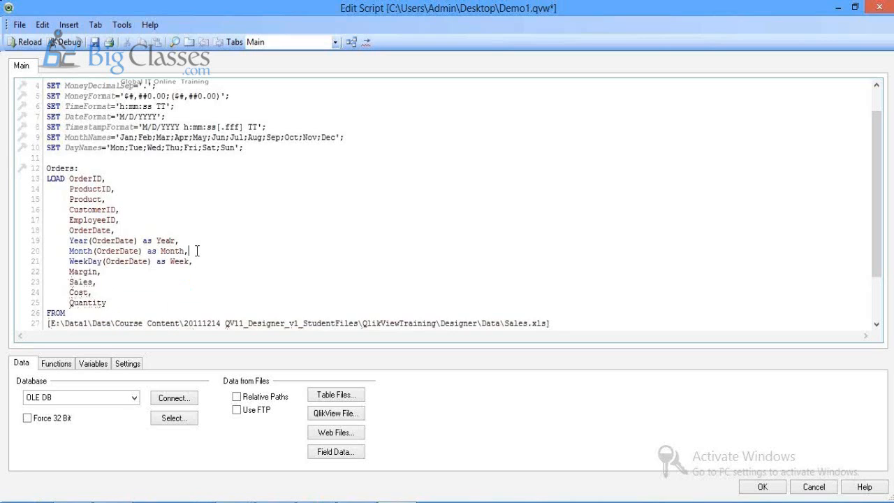
pyautogui.press('Return')
pyautogui.write("''")
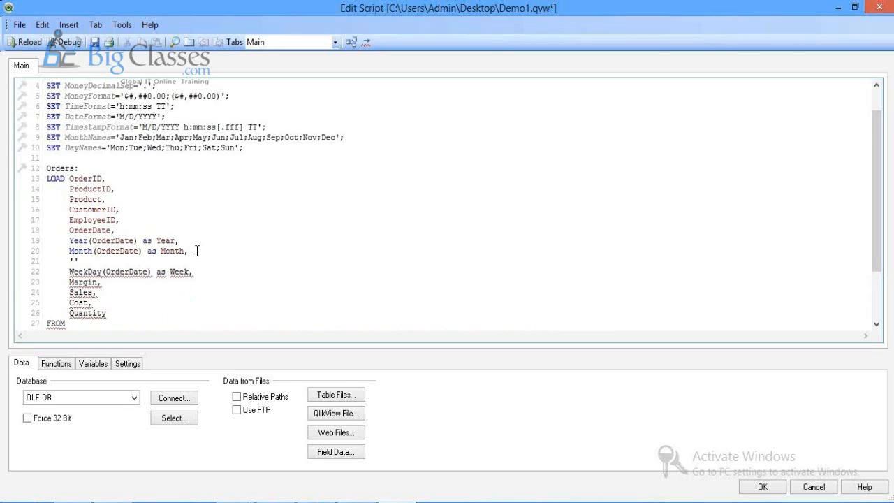
pyautogui.write('Q')
pyautogui.write(' a')
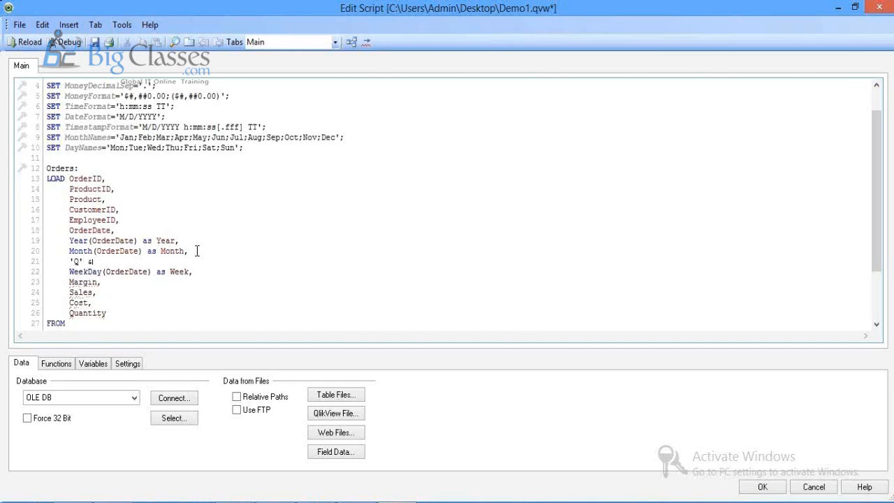
pyautogui.write(' cei')
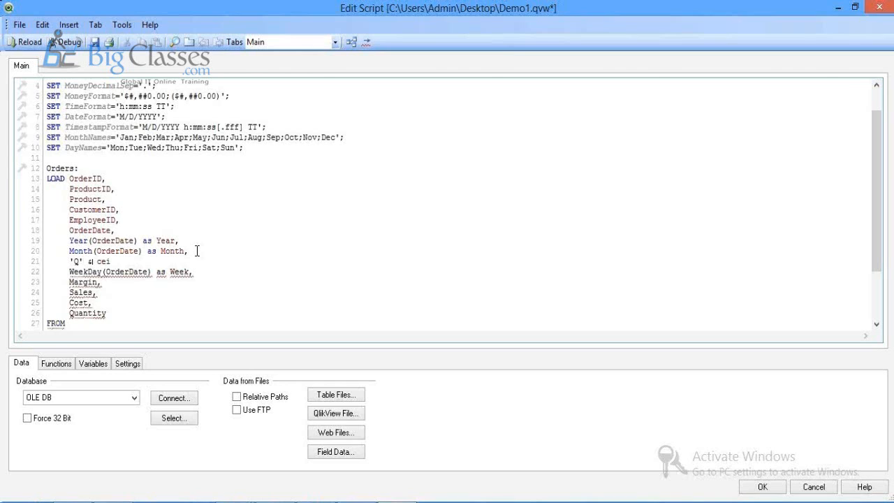
pyautogui.write('l()')
pyautogui.write('M')
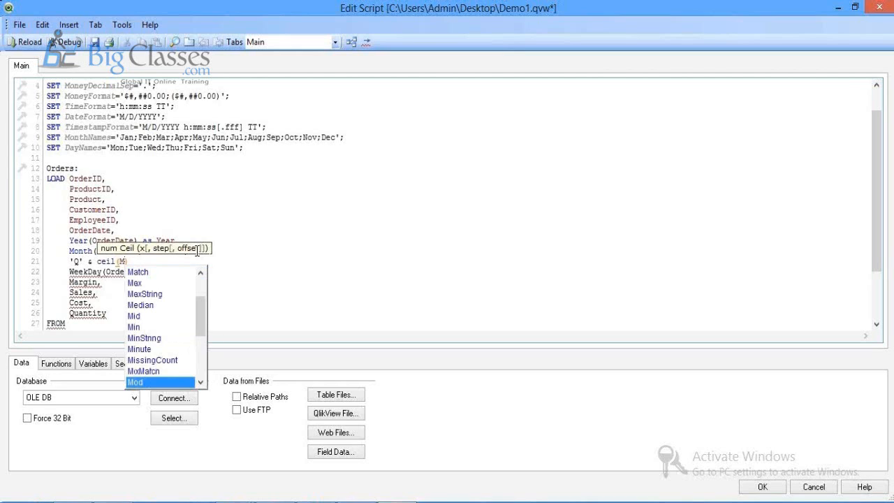
pyautogui.write('onth')
# Step: Complete line 21 as 'Q' & ceil(Month(OrderDate)/3) as Quarter, and save Demo1.qvw
pyautogui.click(197, 251)
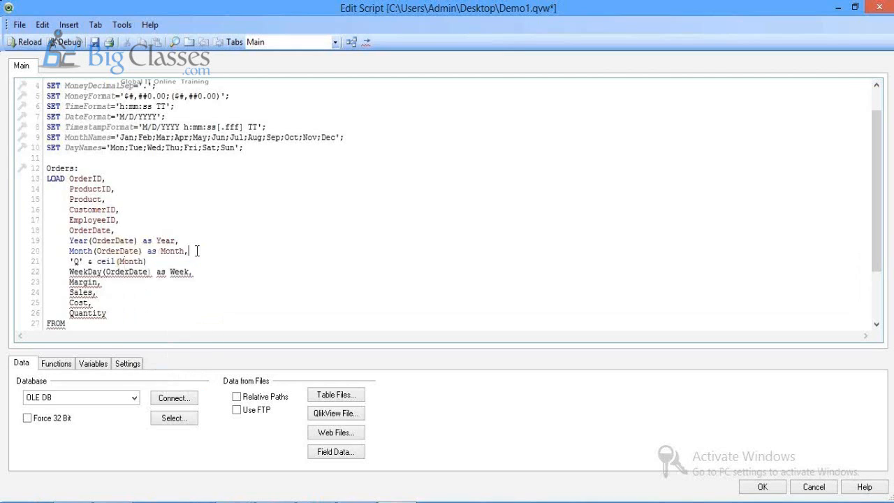
pyautogui.click(144, 261)
pyautogui.write('()')
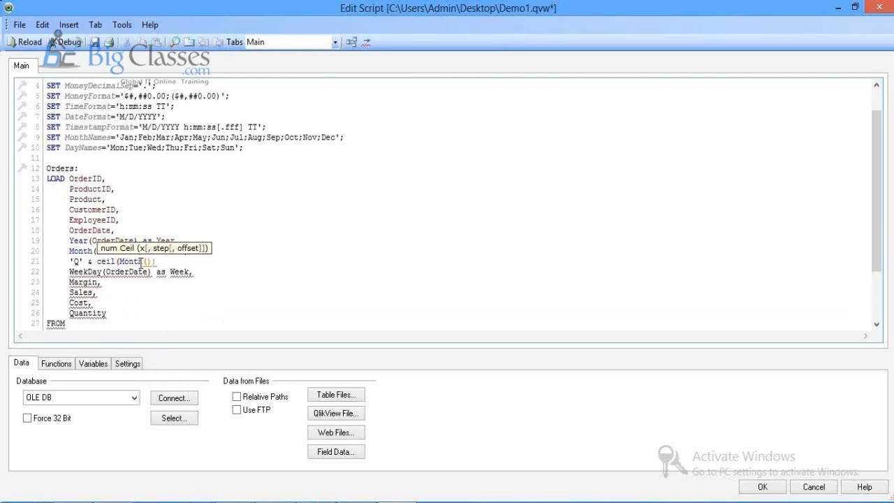
pyautogui.write('OrderDate)')
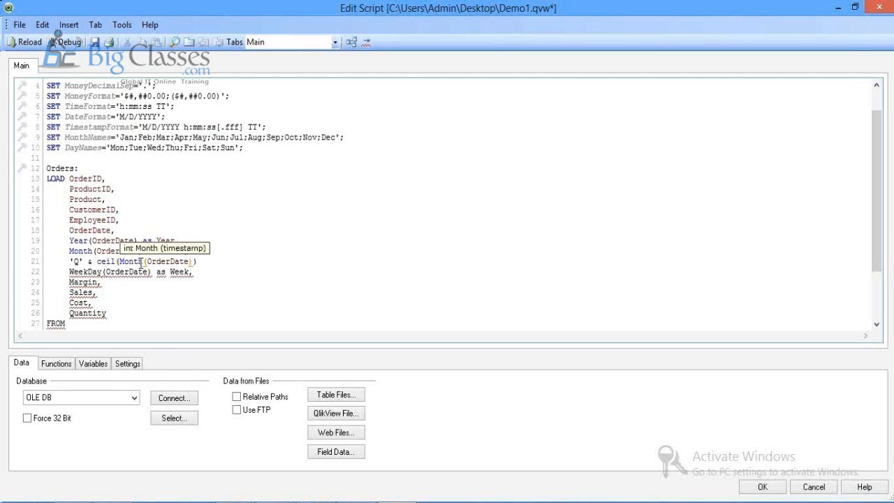
pyautogui.press('Right')
pyautogui.write('/')
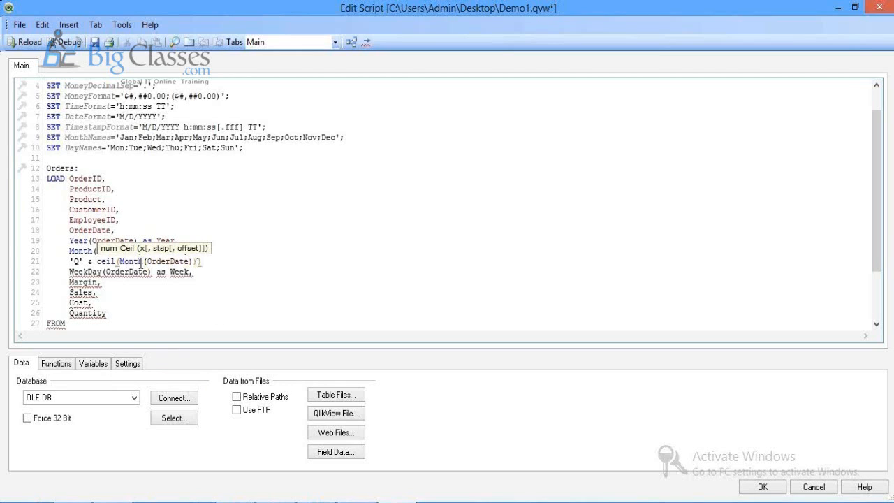
pyautogui.write('3) a')
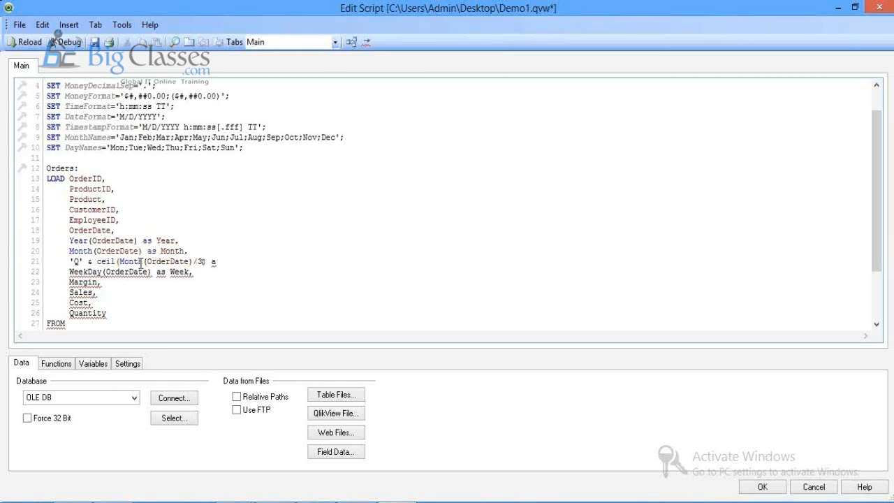
pyautogui.write('s')
pyautogui.write('Quarter,')
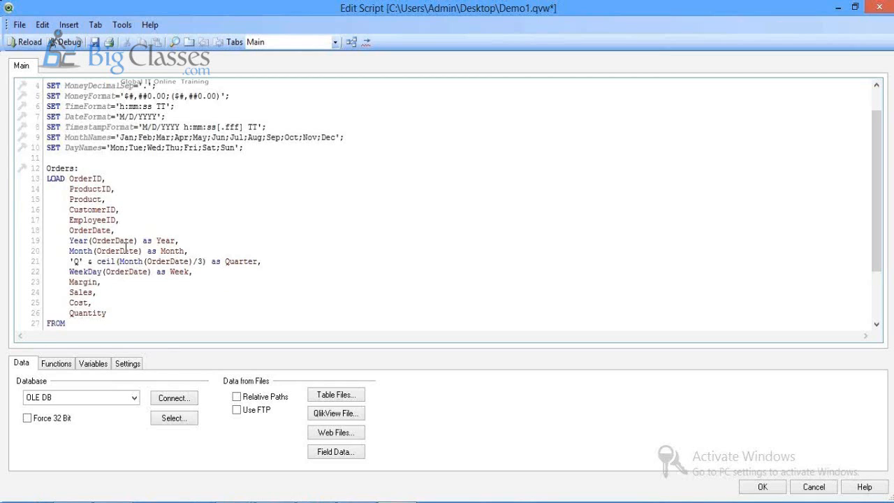
pyautogui.moveTo(97, 261); pyautogui.dragTo(202, 264)
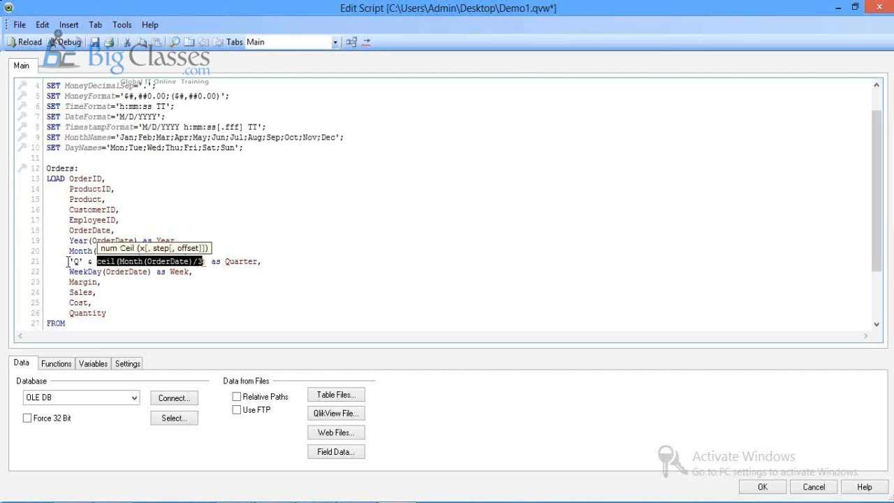
pyautogui.moveTo(69, 261); pyautogui.dragTo(85, 261)
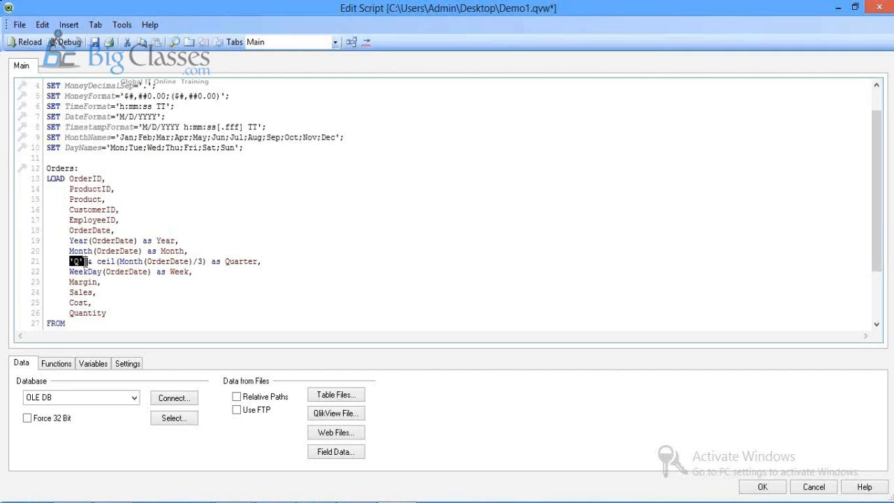
pyautogui.click(151, 299)
pyautogui.click(95, 42)
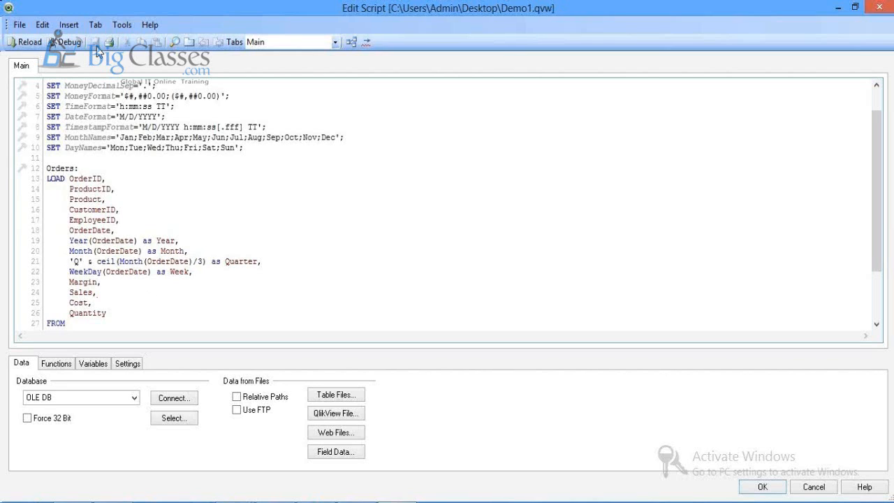
# Step: Reload the script, accept Sheet Properties unchanged, and view Orders with Quarter and Week fields
pyautogui.hotkey('ctrl', 'r')
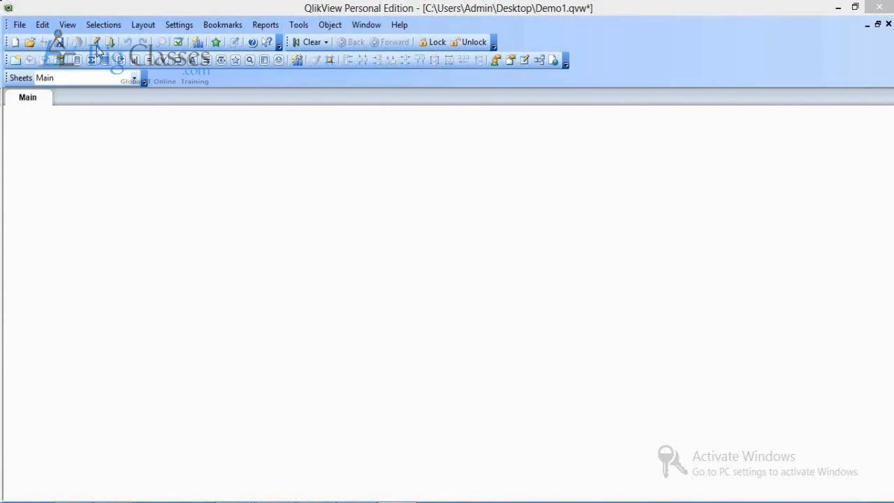
pyautogui.click(290, 395)
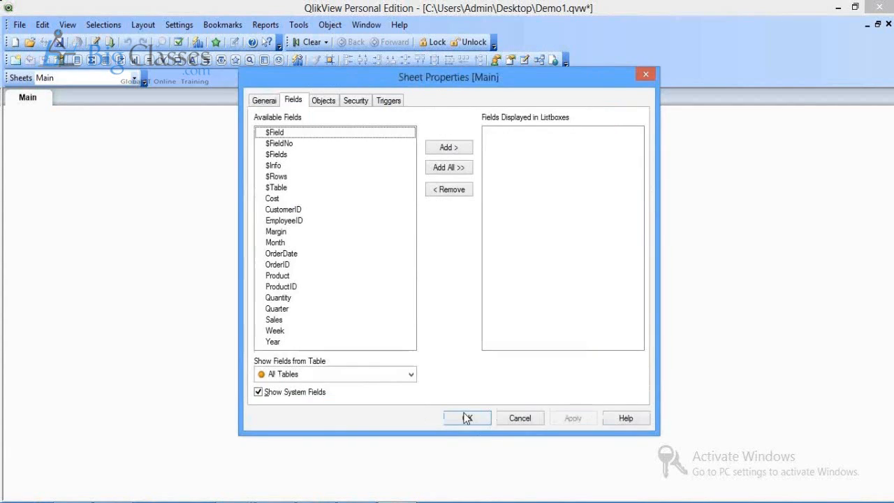
pyautogui.click(465, 418)
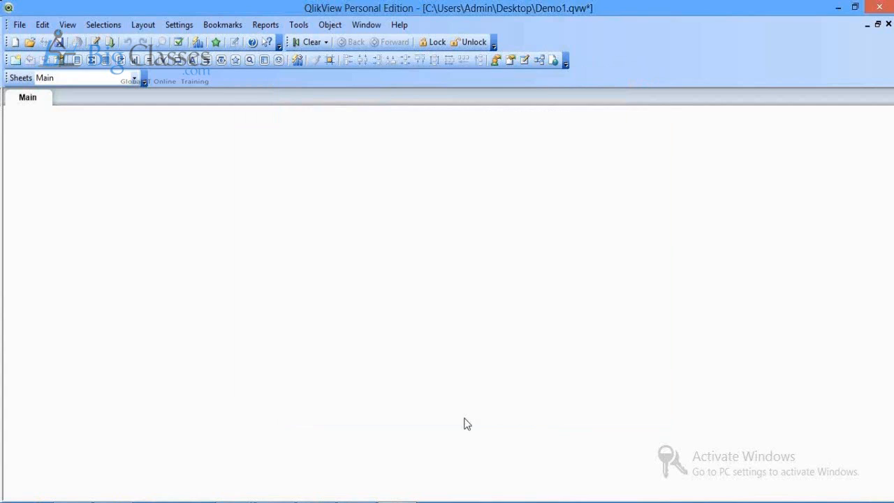
pyautogui.hotkey('ctrl', 't')
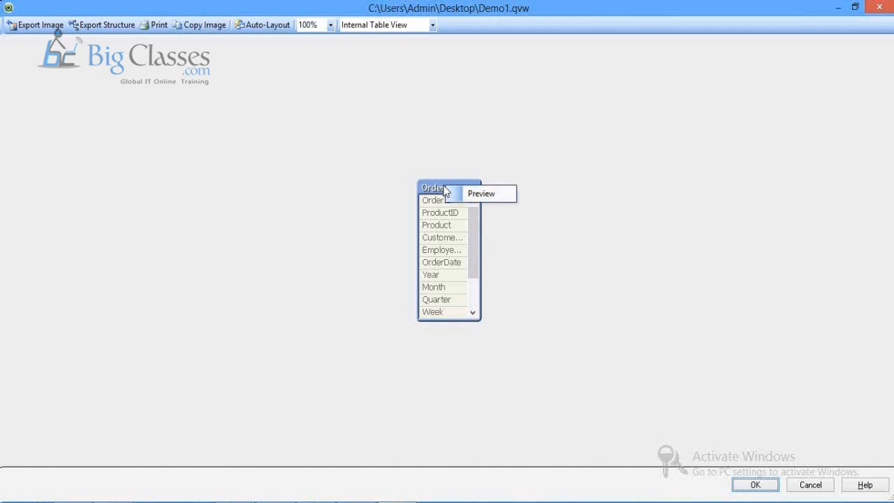
pyautogui.click(447, 193)
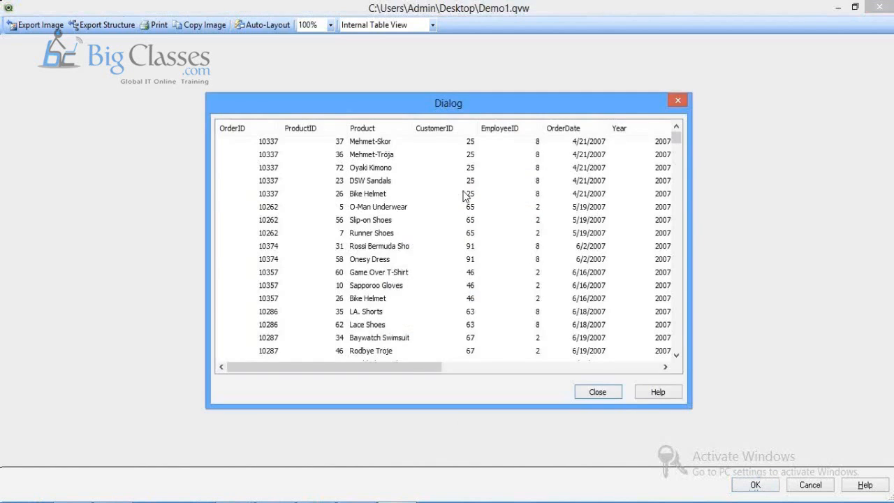
pyautogui.moveTo(397, 364); pyautogui.dragTo(501, 383)
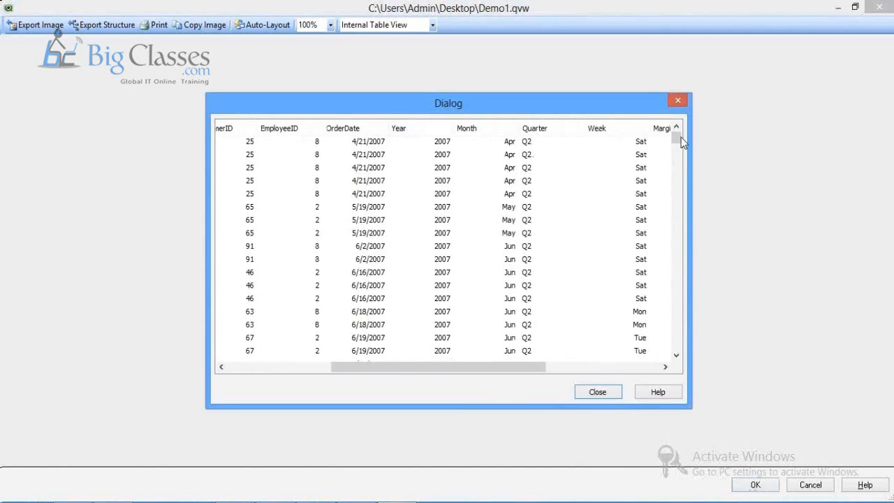
pyautogui.moveTo(681, 138); pyautogui.dragTo(678, 300)
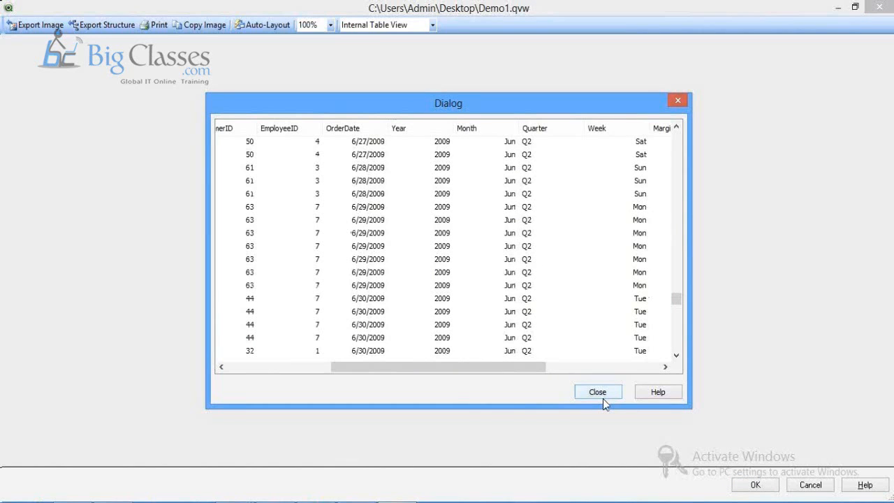
pyautogui.click(598, 392)
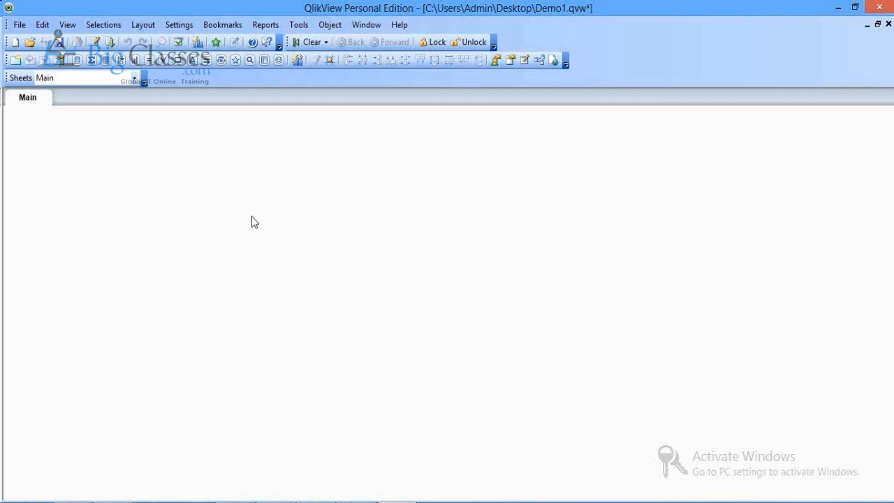
pyautogui.rightClick(187, 219)
pyautogui.click(179, 172)
# Step: Create a list box for the Year field and drag it to the sheet's top-left corner
pyautogui.rightClick(180, 175)
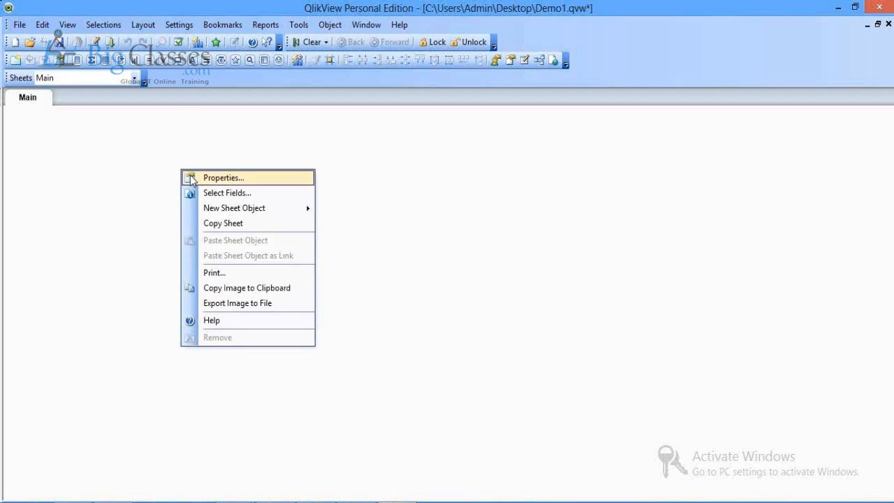
pyautogui.click(155, 119)
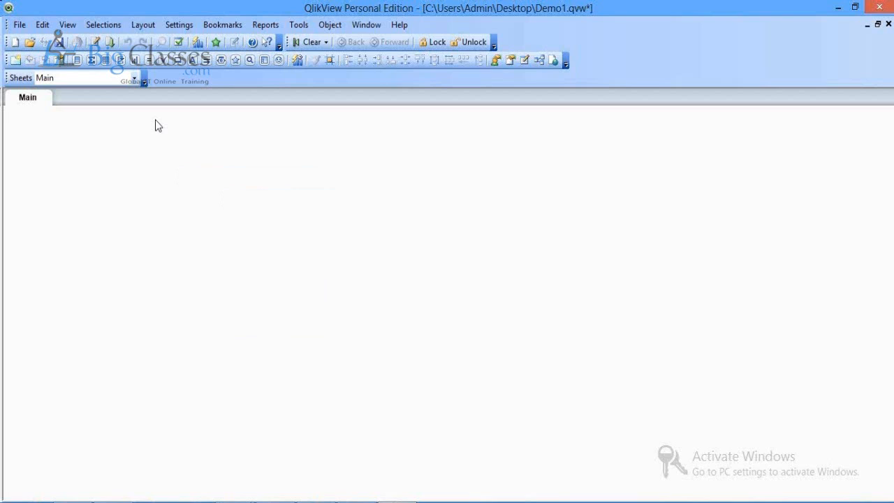
pyautogui.rightClick(155, 120)
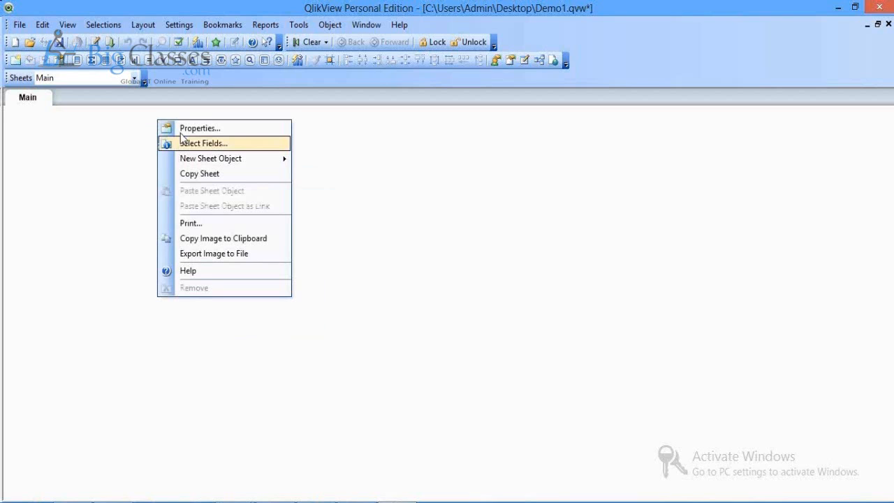
pyautogui.moveTo(231, 158)
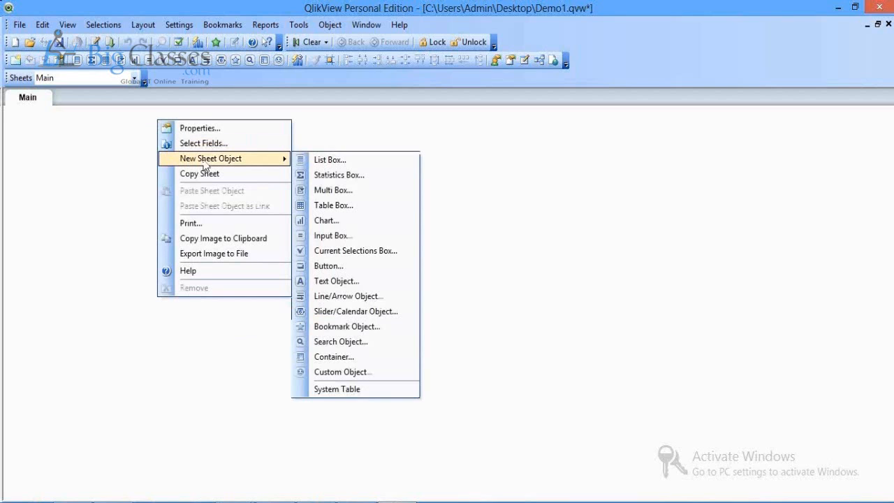
pyautogui.click(316, 161)
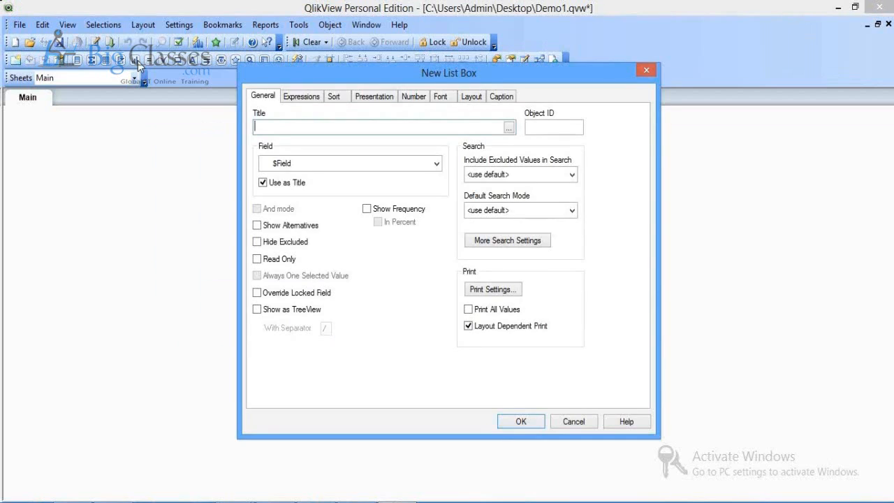
pyautogui.click(436, 165)
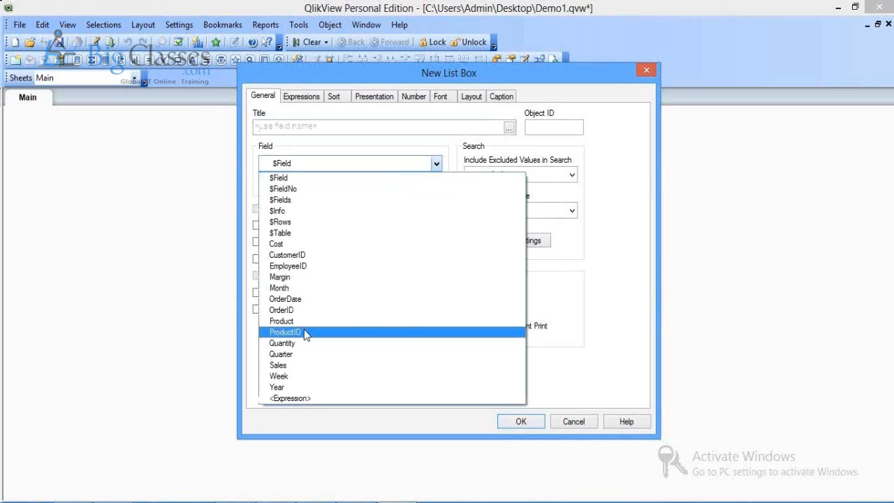
pyautogui.click(279, 388)
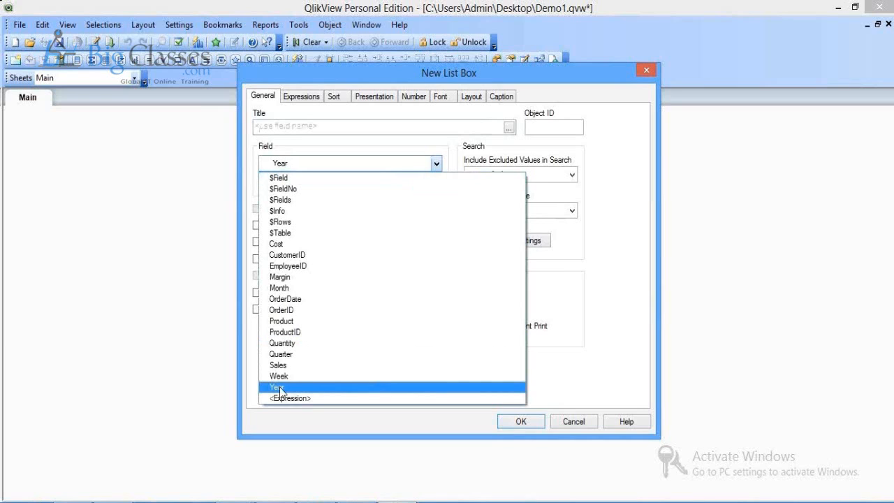
pyautogui.click(280, 389)
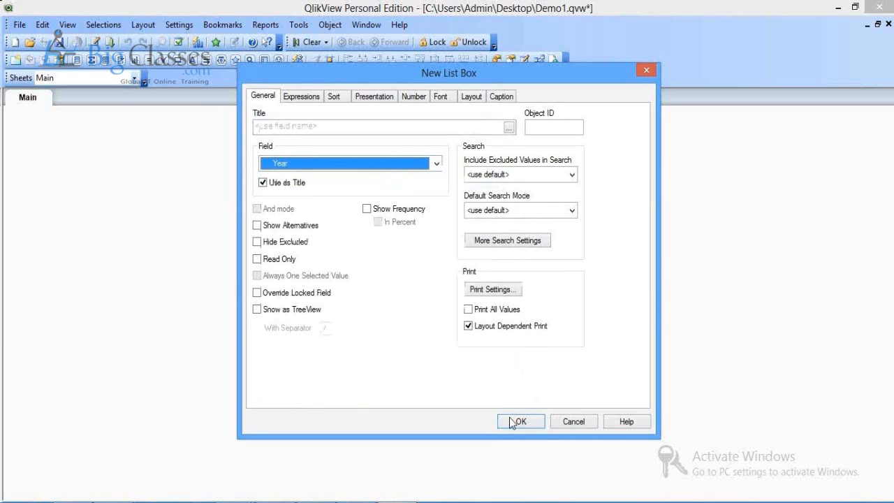
pyautogui.click(519, 422)
pyautogui.moveTo(184, 121); pyautogui.dragTo(100, 118)
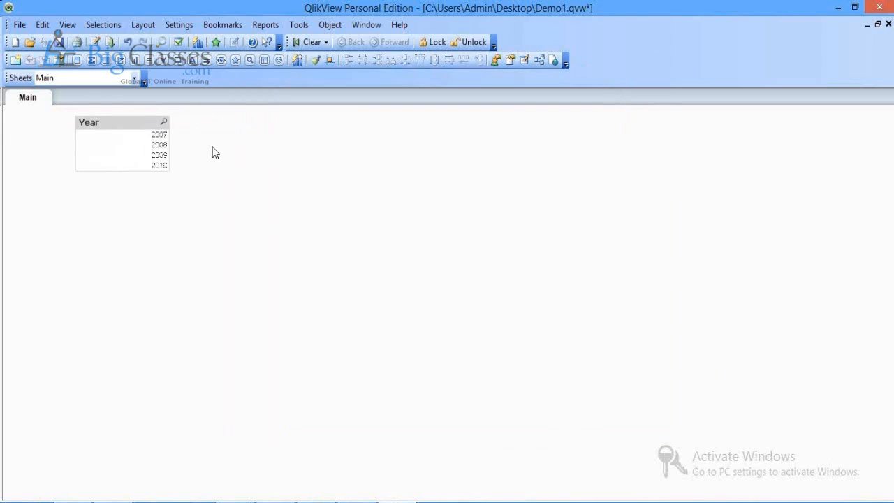
# Step: Add list boxes for the Quarter and Month fields
pyautogui.rightClick(215, 153)
pyautogui.moveTo(335, 185)
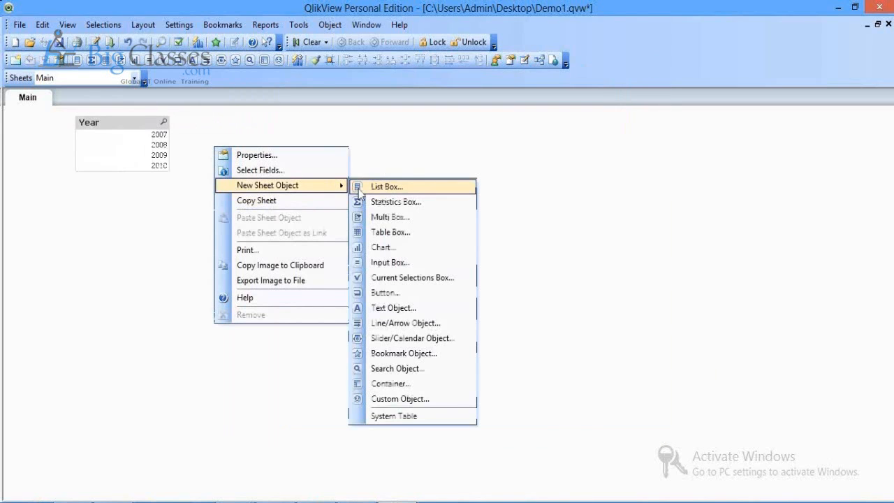
pyautogui.click(369, 187)
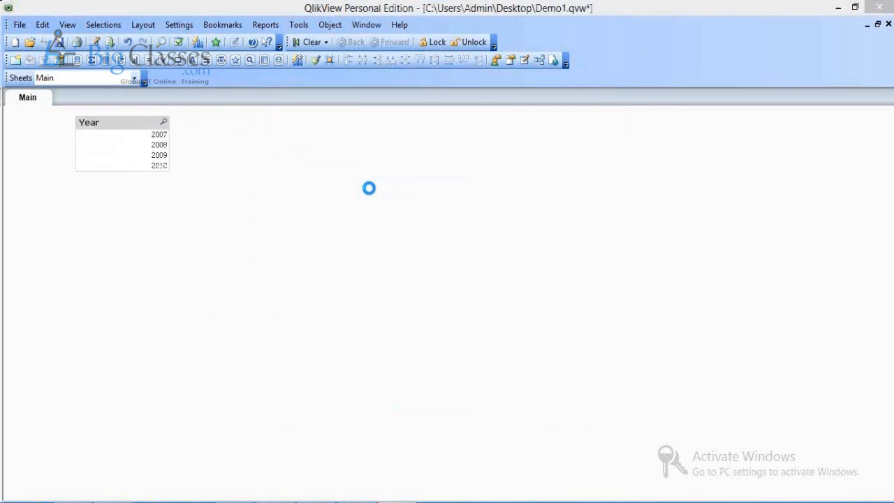
pyautogui.click(400, 168)
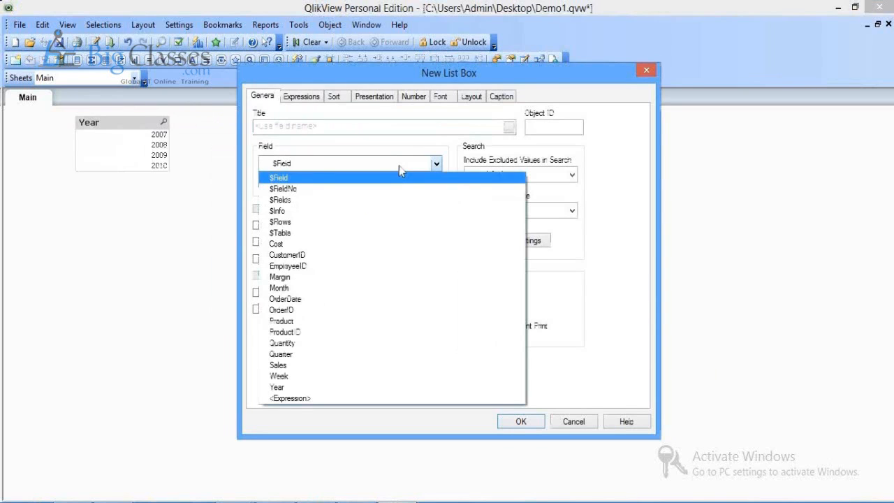
pyautogui.click(293, 355)
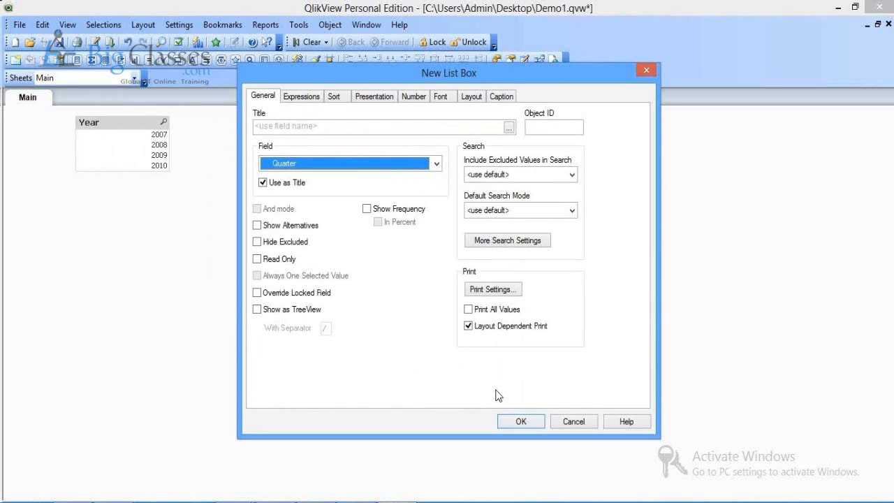
pyautogui.click(521, 421)
pyautogui.rightClick(398, 152)
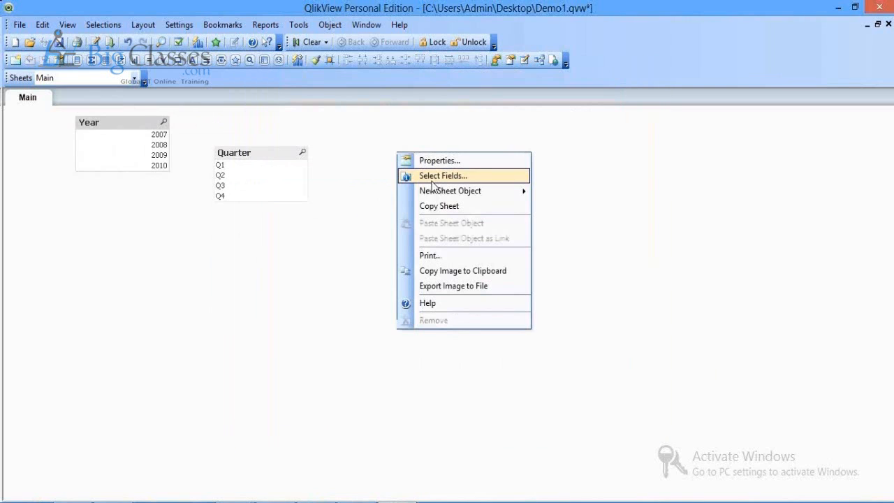
pyautogui.moveTo(454, 191)
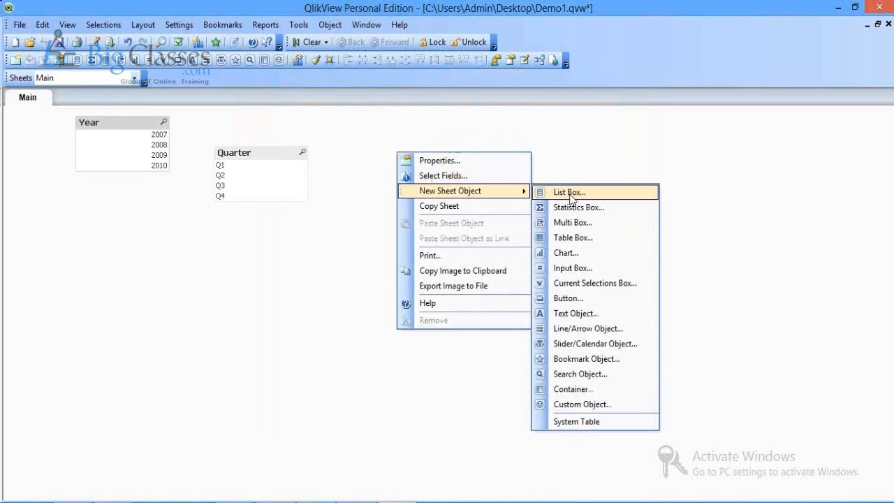
pyautogui.click(569, 193)
pyautogui.click(373, 164)
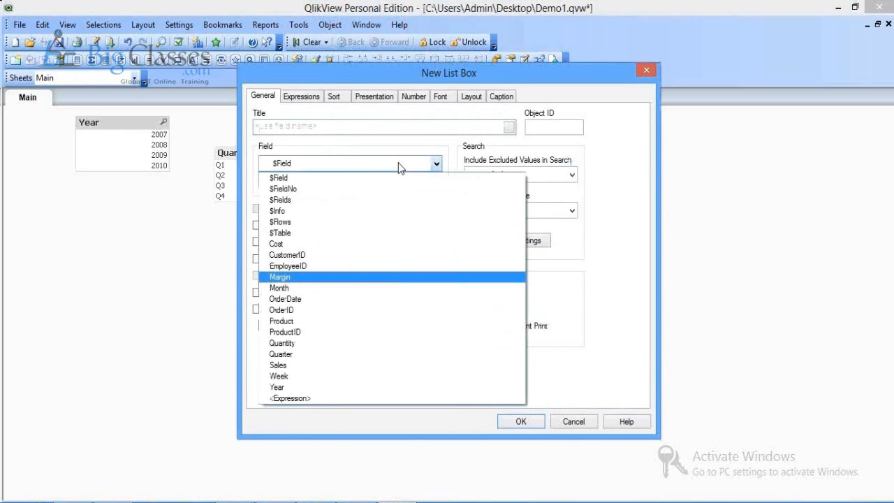
pyautogui.click(300, 273)
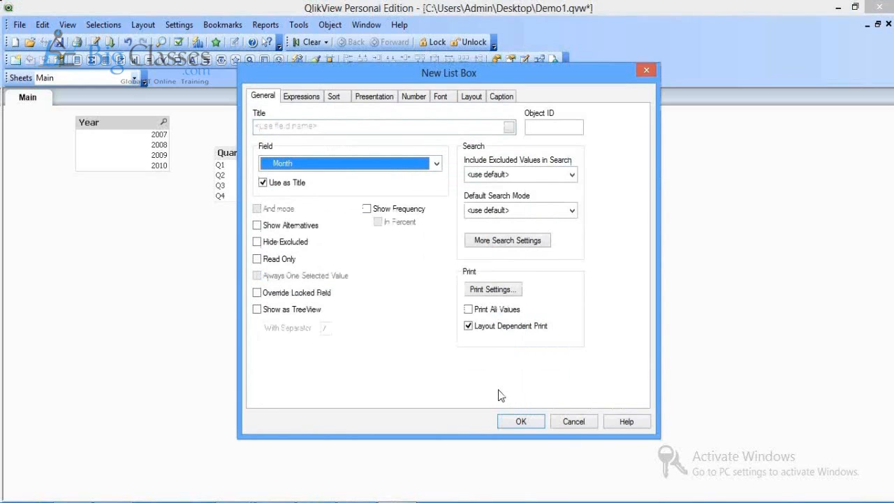
pyautogui.click(521, 422)
# Step: Add a Week list box and drag Quarter, Month and Week into the top row
pyautogui.rightClick(612, 214)
pyautogui.moveTo(654, 254)
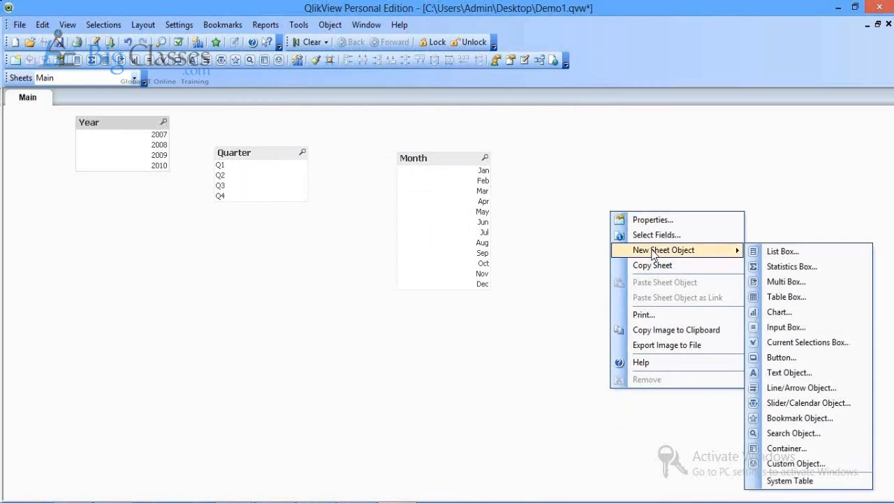
pyautogui.click(782, 251)
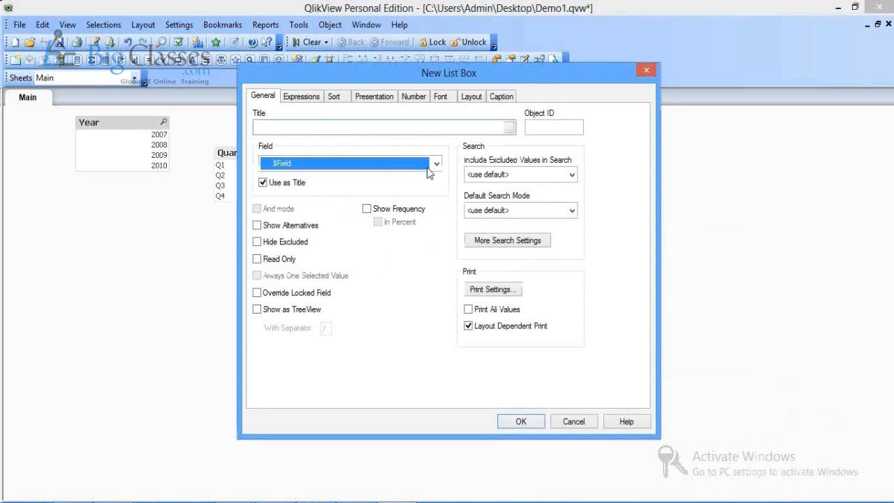
pyautogui.click(431, 165)
pyautogui.click(334, 376)
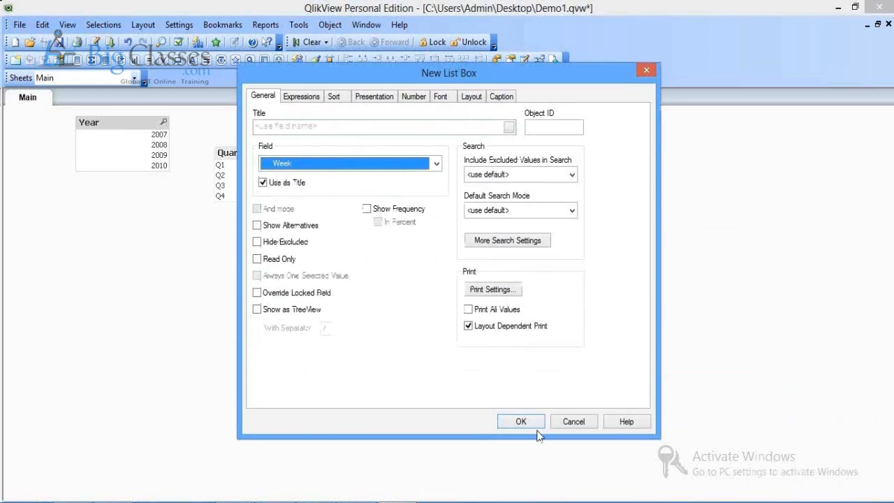
pyautogui.click(534, 424)
pyautogui.moveTo(271, 151); pyautogui.dragTo(286, 122)
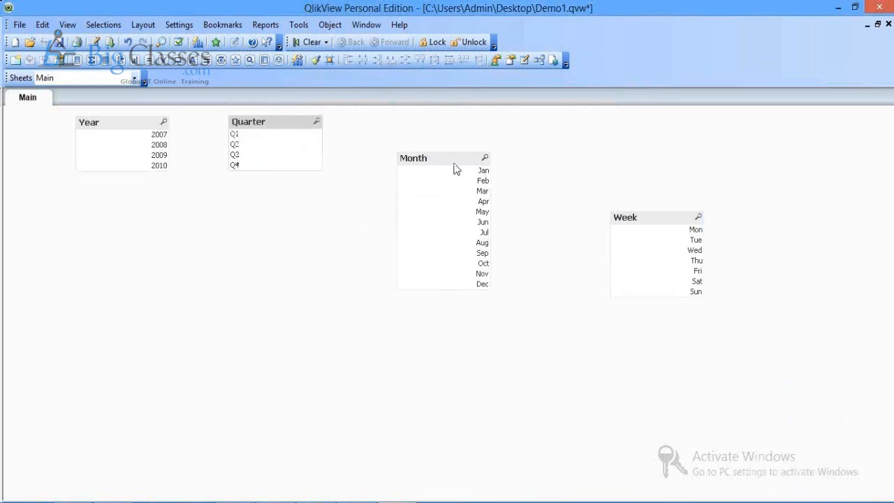
pyautogui.moveTo(455, 161); pyautogui.dragTo(410, 133)
pyautogui.moveTo(682, 229); pyautogui.dragTo(620, 129)
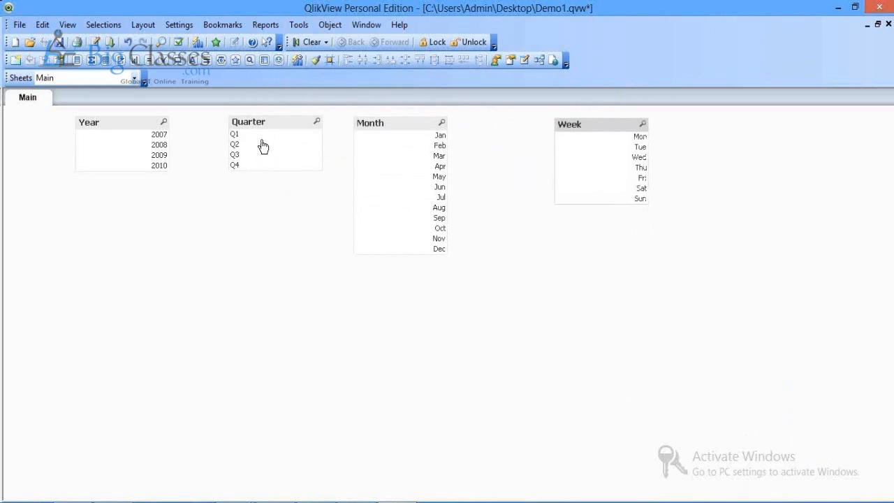
# Step: Set the Year list box to 5 fixed columns, with Single Column and Order by Column off
pyautogui.click(95, 128)
pyautogui.rightClick(94, 127)
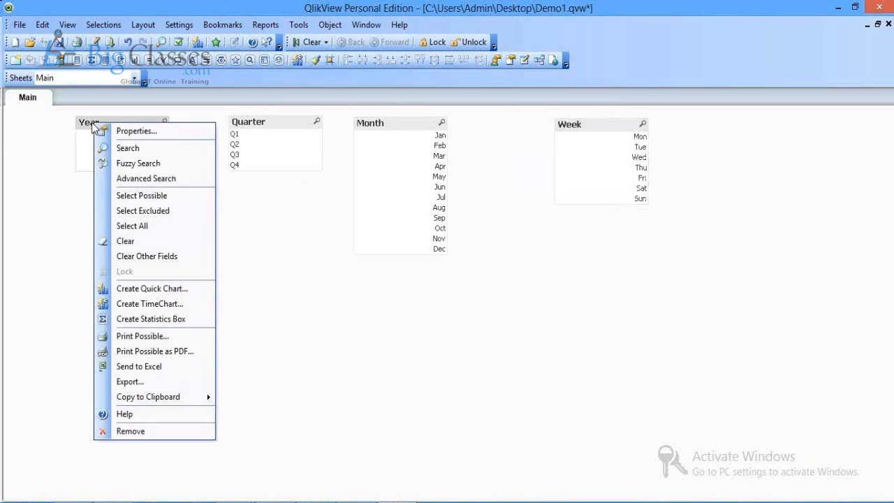
pyautogui.click(114, 130)
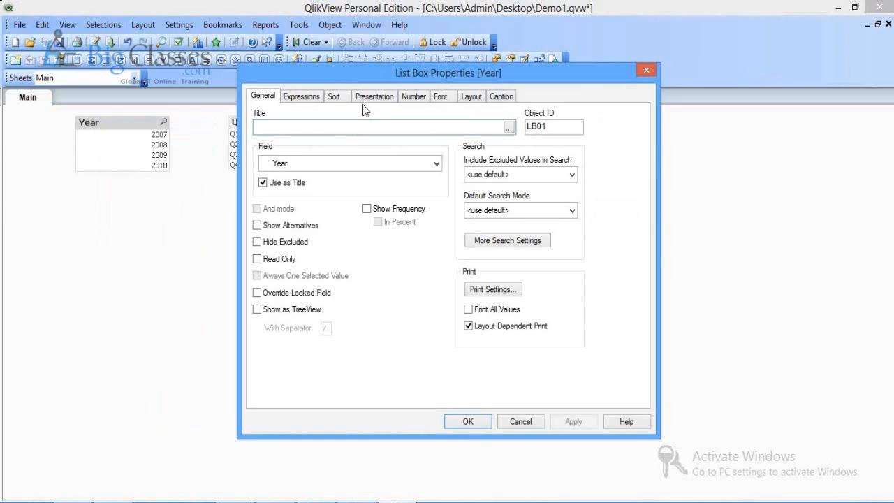
pyautogui.click(373, 97)
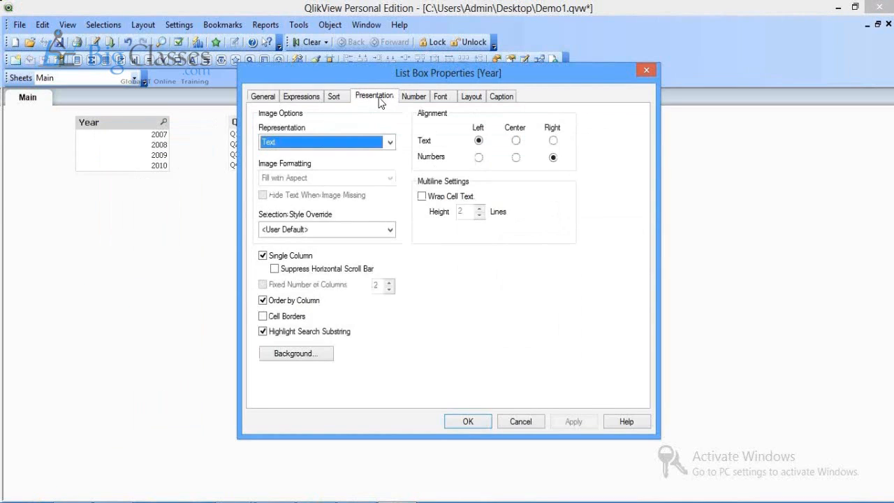
pyautogui.click(263, 256)
pyautogui.click(263, 300)
pyautogui.click(264, 301)
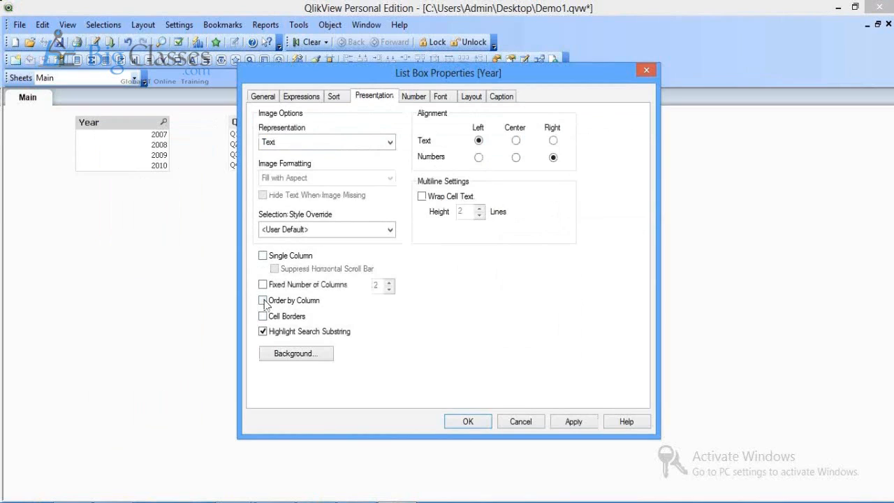
pyautogui.click(262, 285)
pyautogui.press('Tab')
pyautogui.write('5')
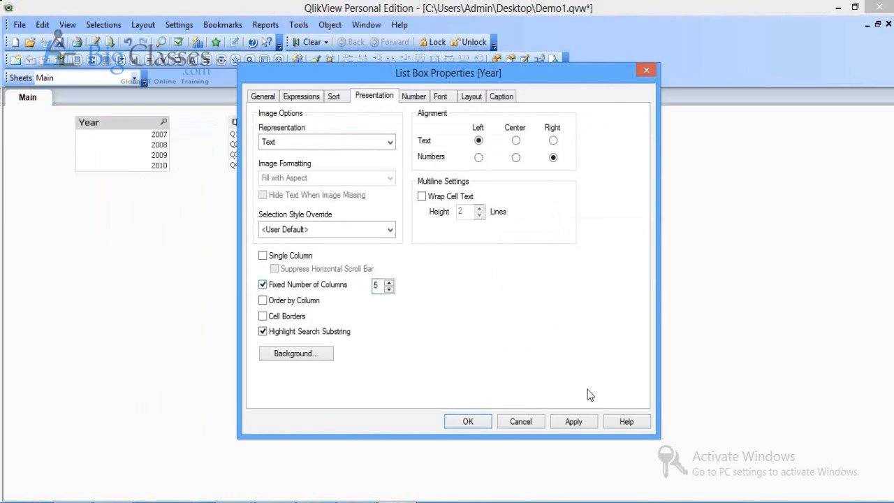
pyautogui.click(575, 423)
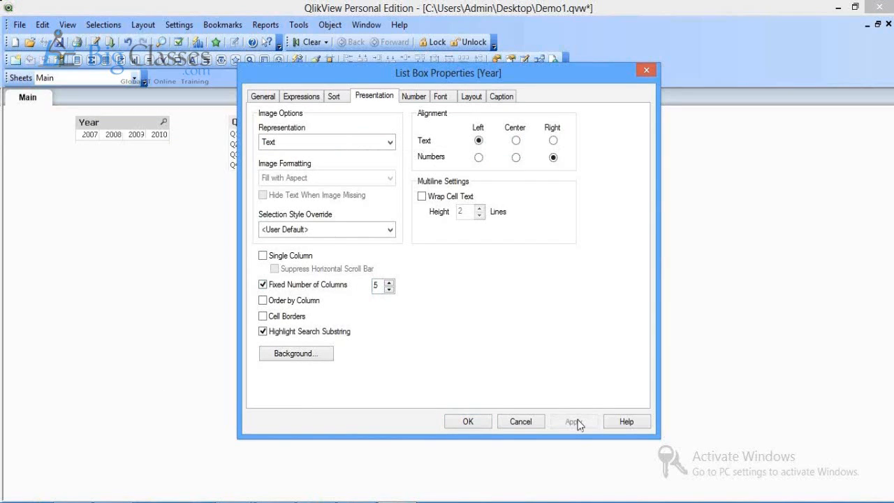
pyautogui.click(467, 422)
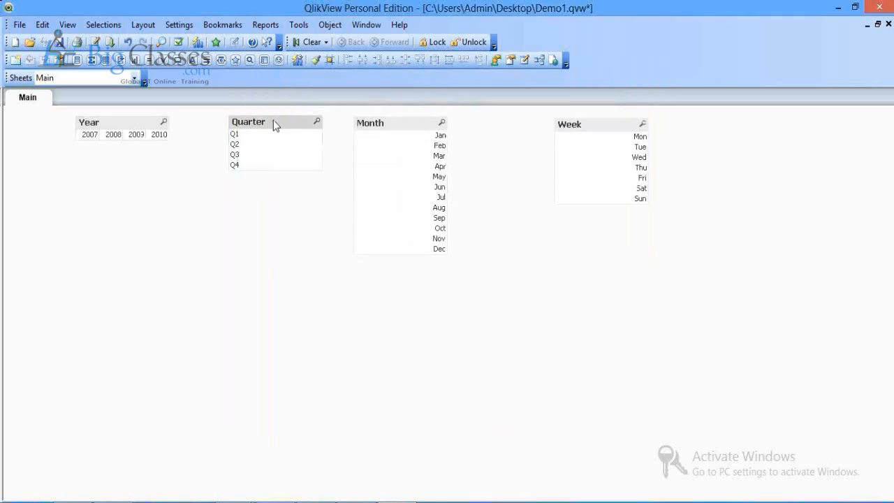
# Step: Give the Quarter list box 4 fixed columns and nudge it slightly left
pyautogui.rightClick(273, 122)
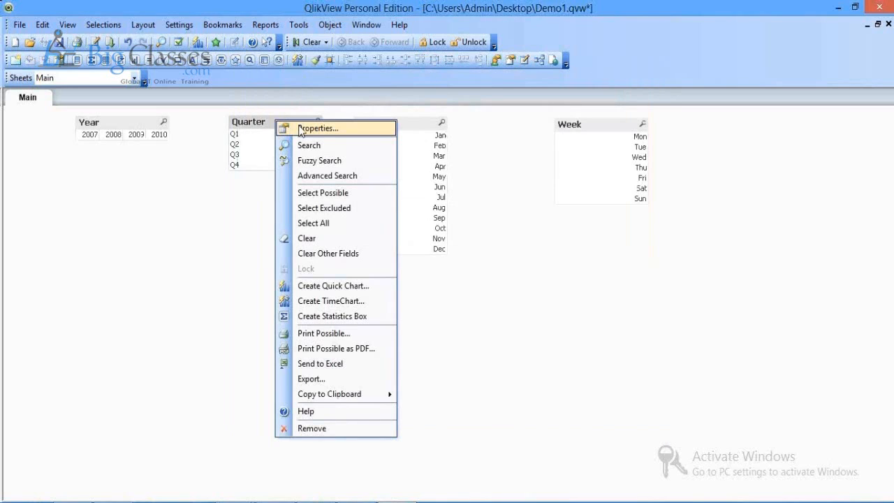
pyautogui.click(318, 129)
pyautogui.click(263, 256)
pyautogui.click(311, 284)
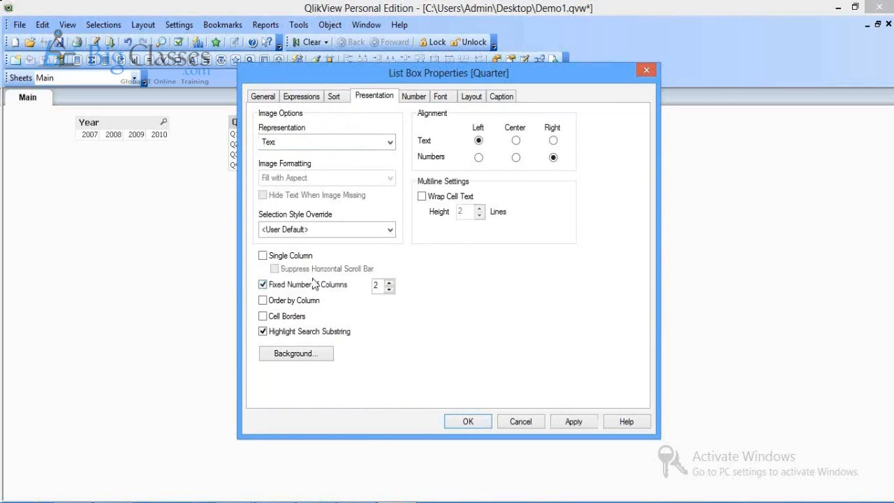
pyautogui.doubleClick(375, 285)
pyautogui.write('4')
pyautogui.click(589, 422)
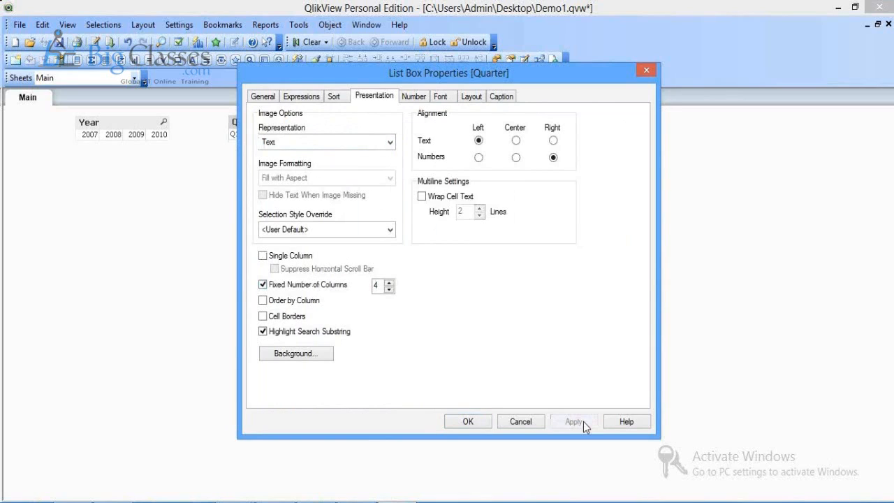
pyautogui.click(468, 422)
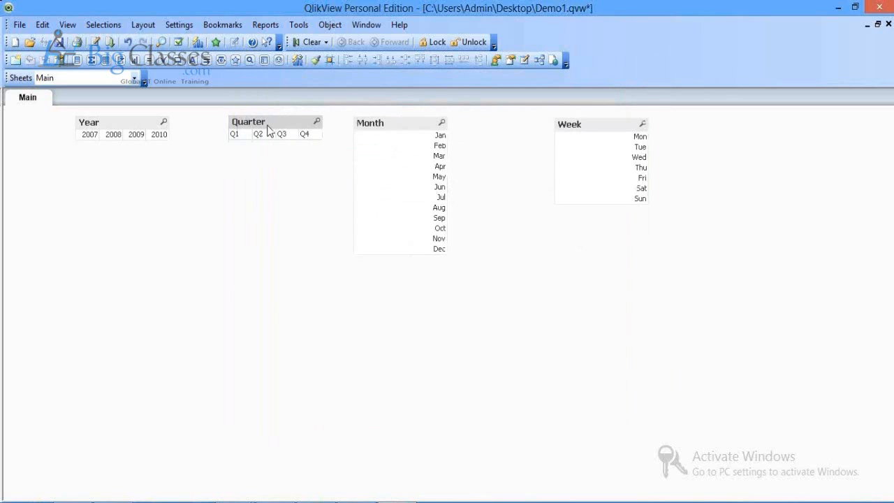
pyautogui.moveTo(267, 131); pyautogui.dragTo(237, 132)
# Step: Set the Month list box to 2 fixed columns, turning off Single Column and Order by Column
pyautogui.rightClick(370, 128)
pyautogui.click(393, 134)
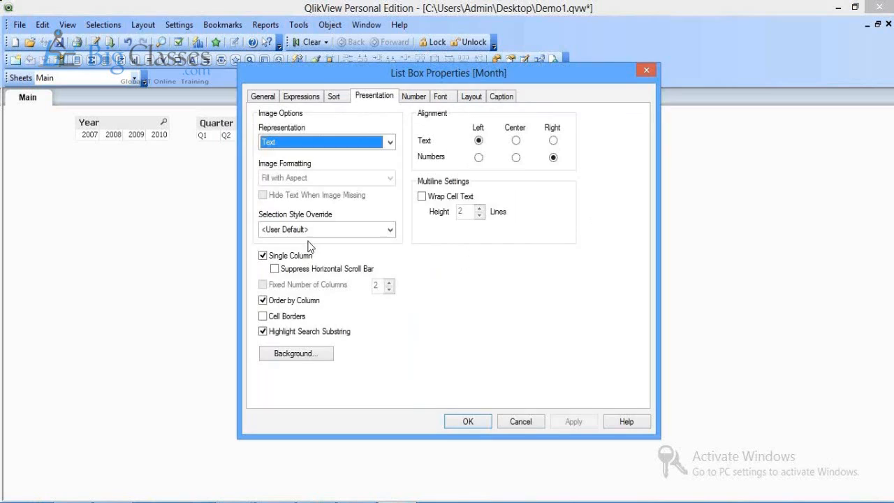
pyautogui.click(263, 256)
pyautogui.click(262, 300)
pyautogui.click(263, 284)
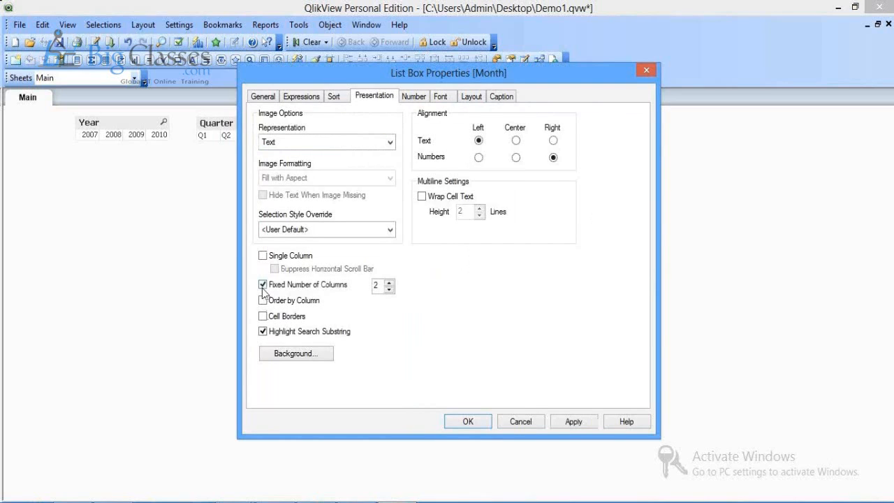
pyautogui.click(574, 422)
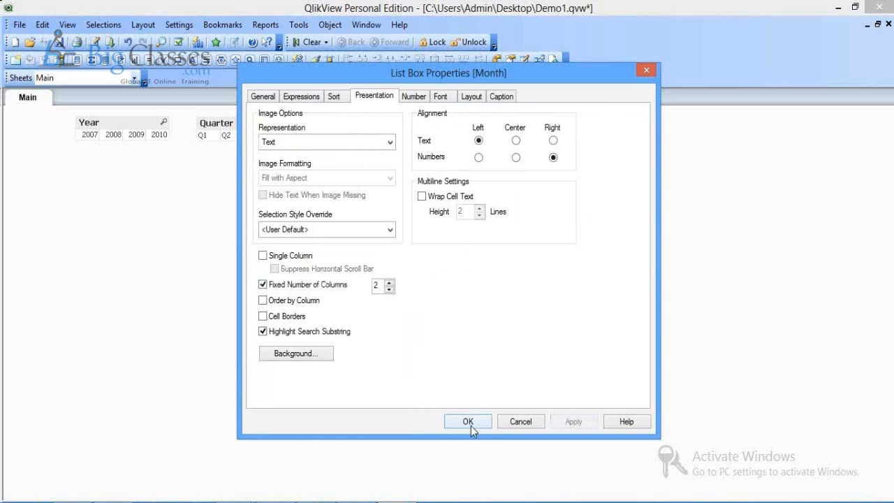
pyautogui.click(468, 422)
# Step: Set the Month list box to 12 fixed columns, widen it, and move it beside Quarter
pyautogui.rightClick(402, 140)
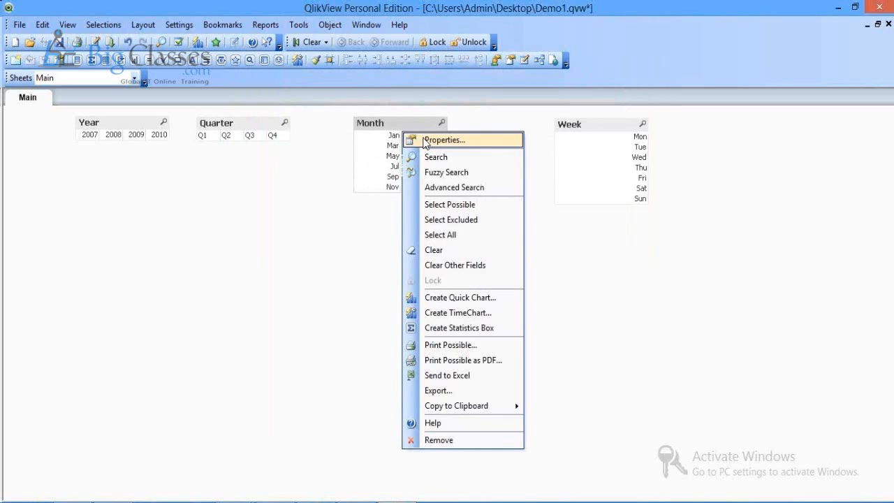
pyautogui.click(445, 140)
pyautogui.click(263, 285)
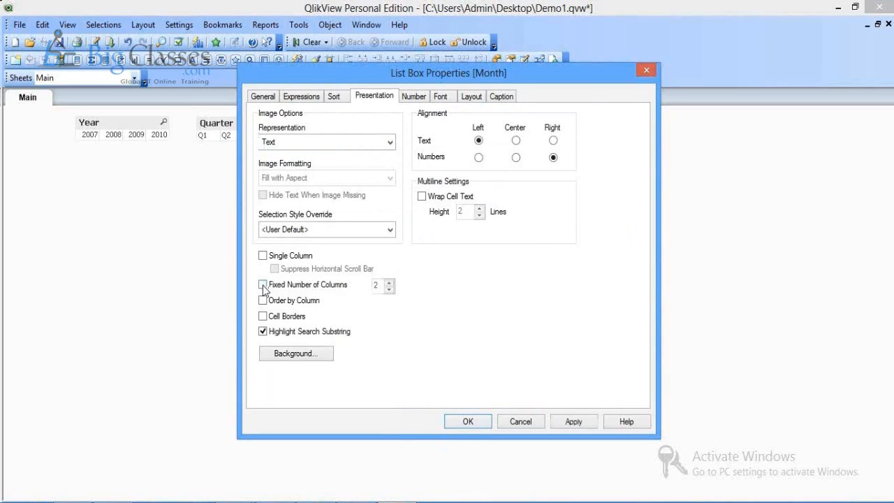
pyautogui.click(263, 285)
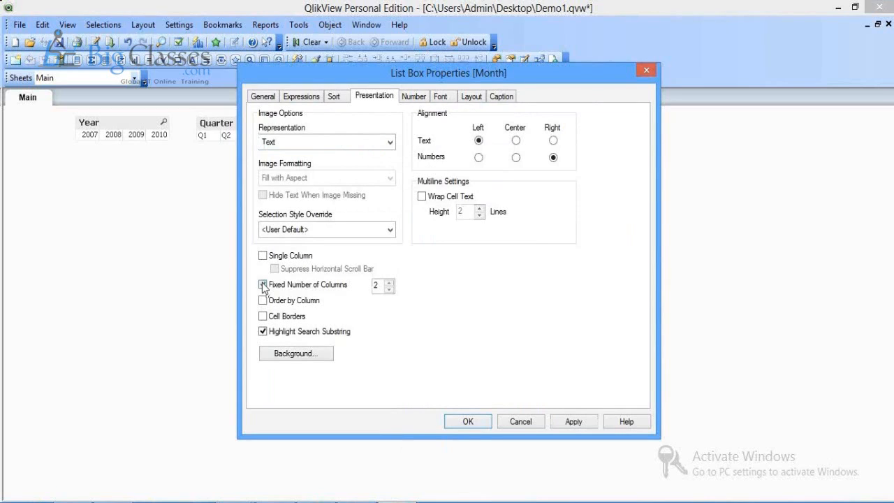
pyautogui.click(374, 285)
pyautogui.write('1')
pyautogui.click(566, 426)
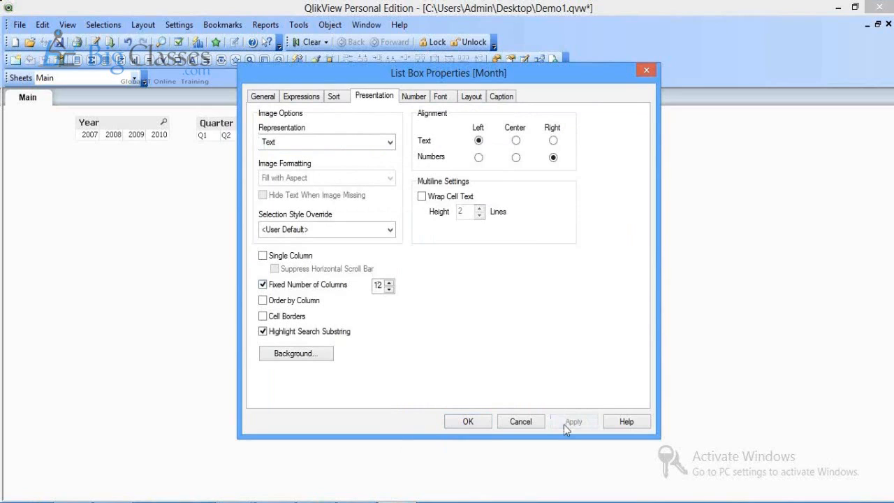
pyautogui.click(461, 423)
pyautogui.moveTo(444, 129); pyautogui.dragTo(549, 153)
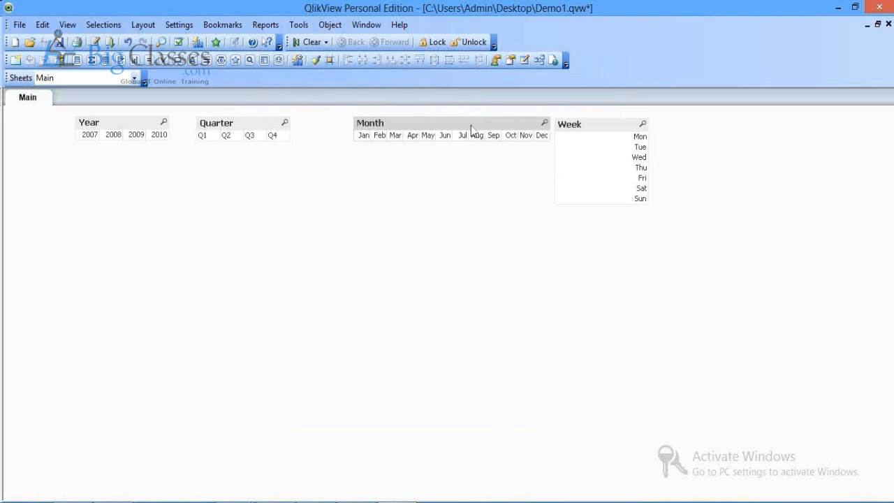
pyautogui.moveTo(471, 129); pyautogui.dragTo(415, 126)
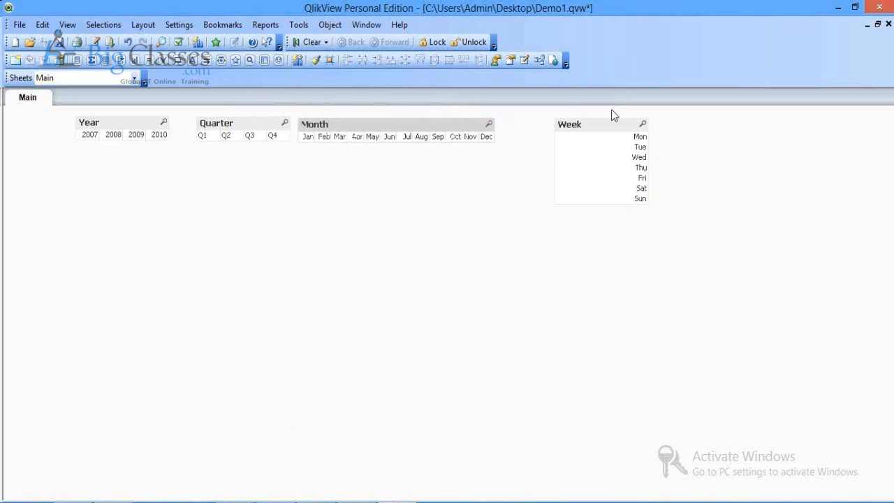
# Step: Give the Week list box 7 fixed columns, widen it, and shift Year next to Quarter
pyautogui.rightClick(614, 127)
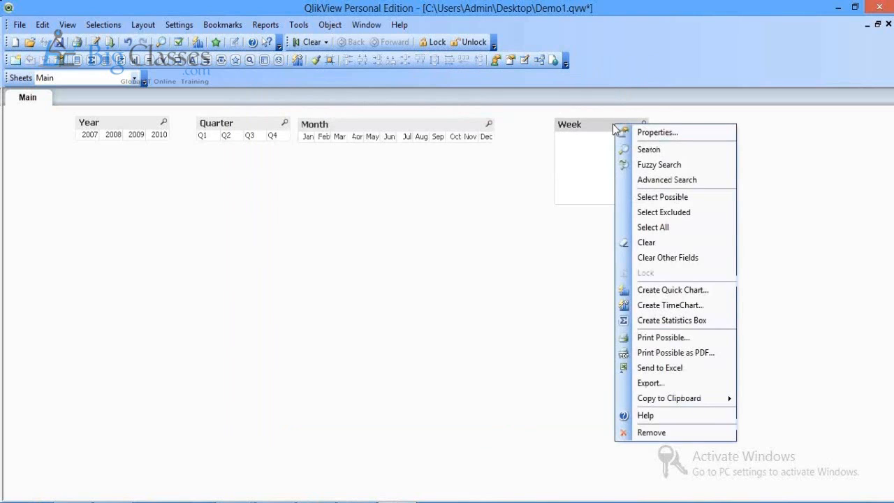
pyautogui.click(657, 132)
pyautogui.click(282, 257)
pyautogui.click(286, 301)
pyautogui.click(287, 285)
pyautogui.doubleClick(377, 285)
pyautogui.write('7')
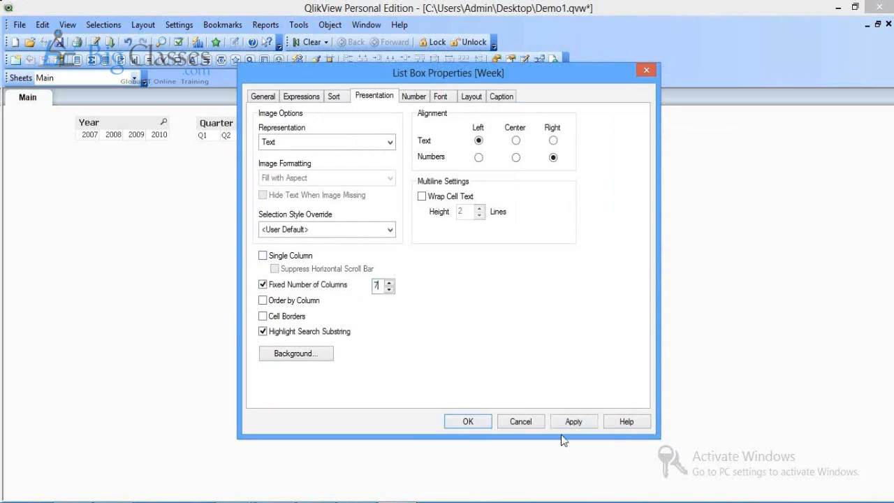
pyautogui.click(567, 423)
pyautogui.click(489, 427)
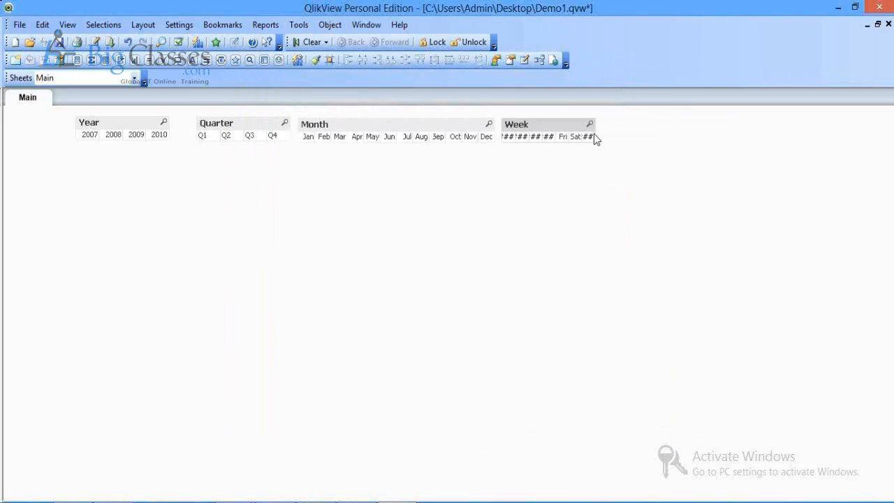
pyautogui.moveTo(593, 132); pyautogui.dragTo(661, 143)
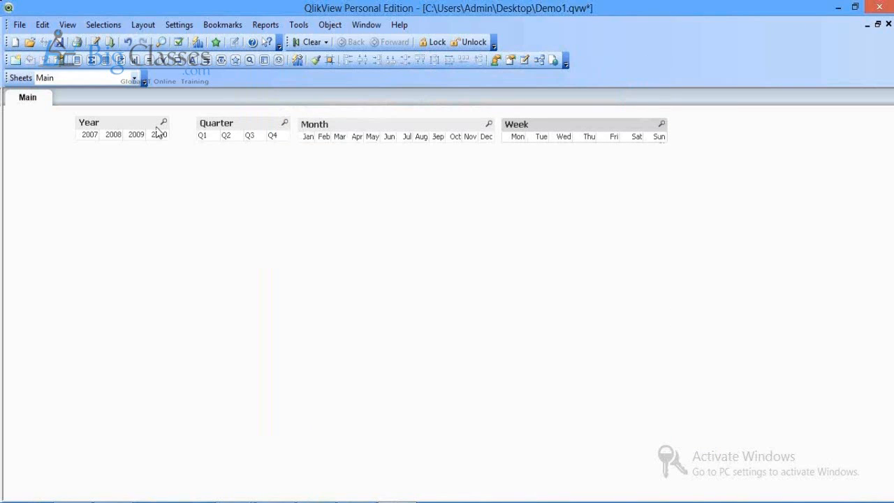
pyautogui.moveTo(140, 124); pyautogui.dragTo(165, 124)
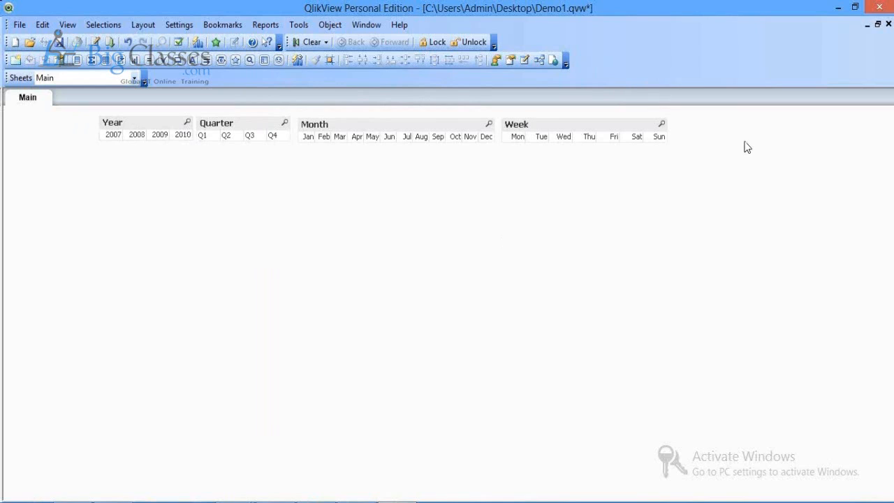
# Step: Start a new multibox on the Main sheet and add the Year field
pyautogui.rightClick(747, 147)
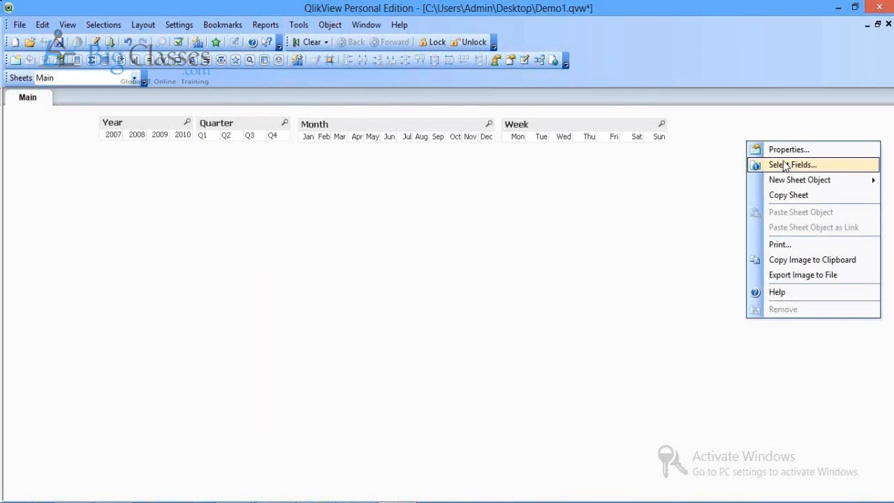
pyautogui.moveTo(788, 188)
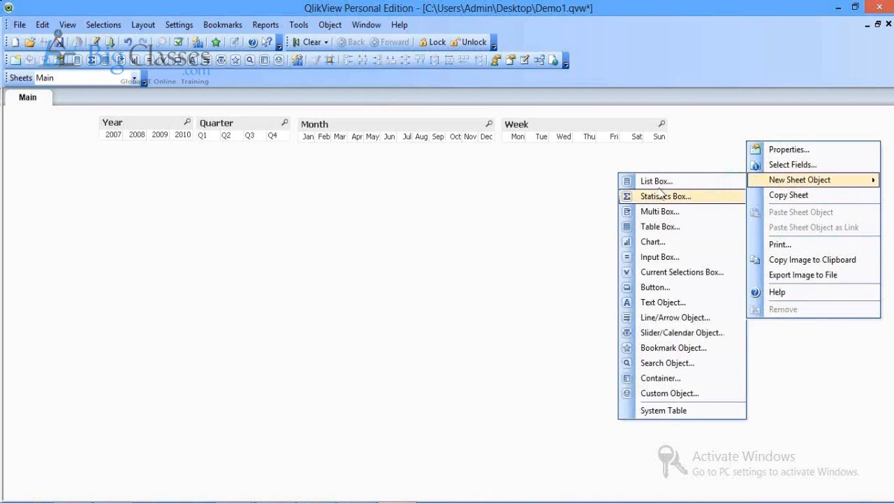
pyautogui.click(650, 213)
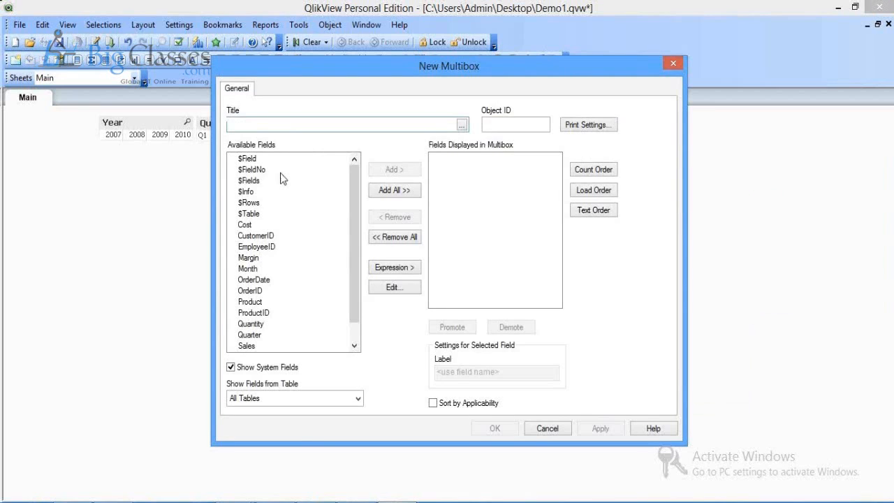
pyautogui.click(240, 303)
pyautogui.press('y')
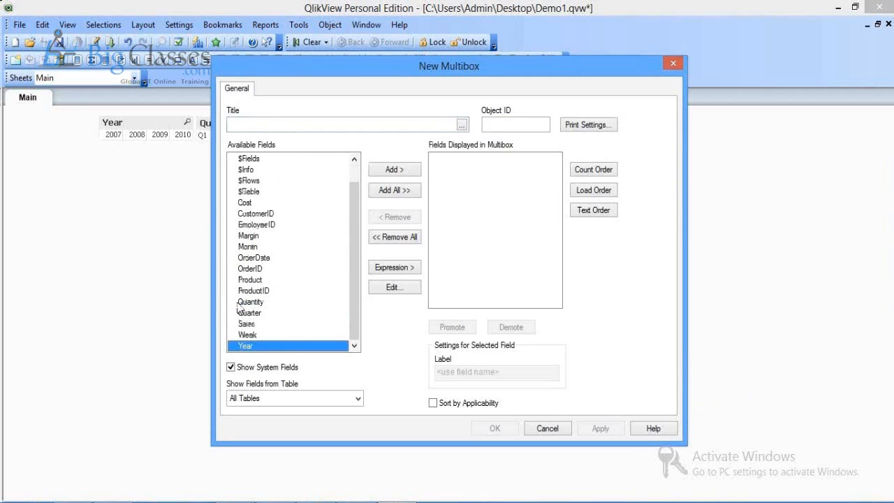
pyautogui.click(394, 170)
# Step: Add the Quarter, Month and Week fields to the multibox
pyautogui.click(241, 249)
pyautogui.click(249, 314)
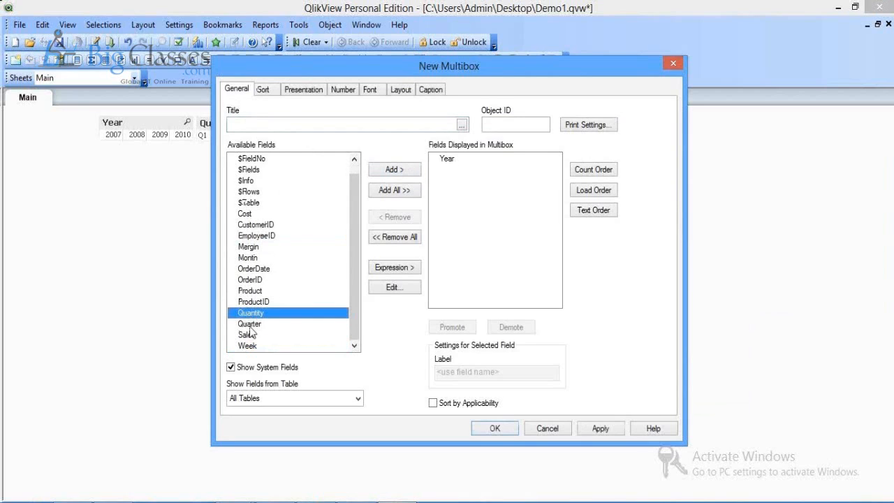
pyautogui.doubleClick(250, 325)
pyautogui.click(240, 280)
pyautogui.press('Up')
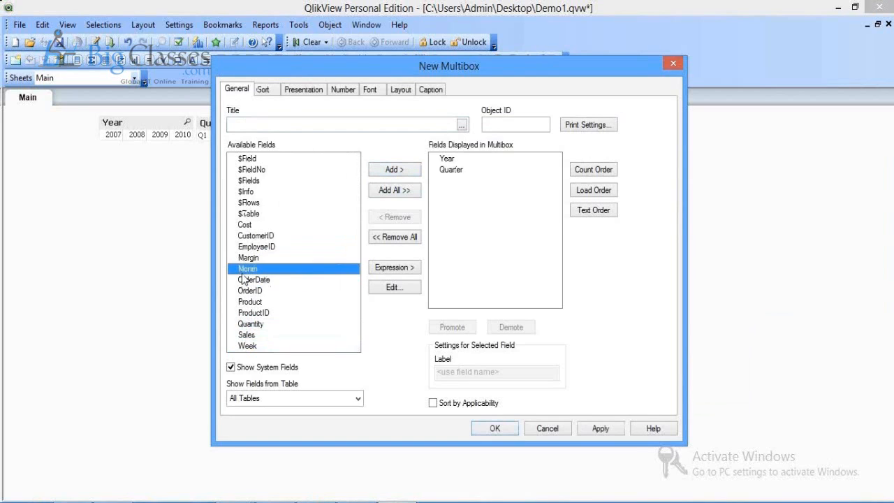
pyautogui.click(393, 172)
pyautogui.click(250, 261)
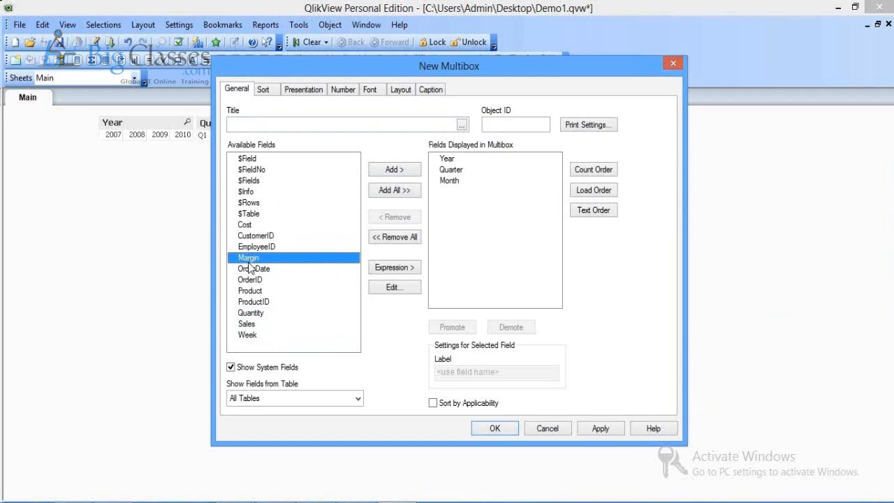
pyautogui.click(250, 334)
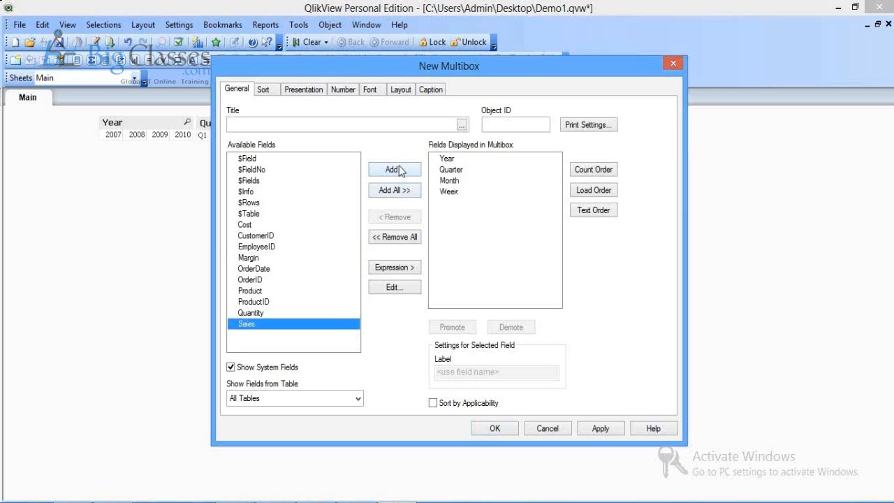
# Step: Title the multibox 'Period' and confirm it
pyautogui.click(392, 123)
pyautogui.write('Period')
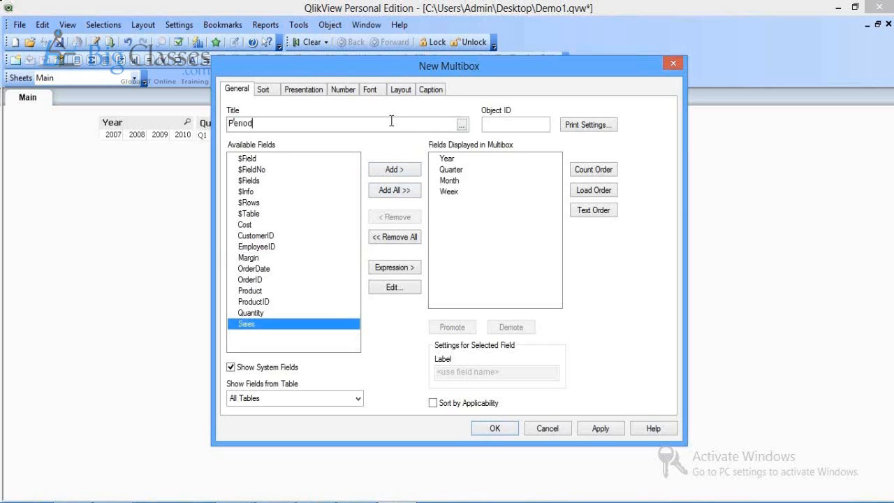
pyautogui.press('Return')
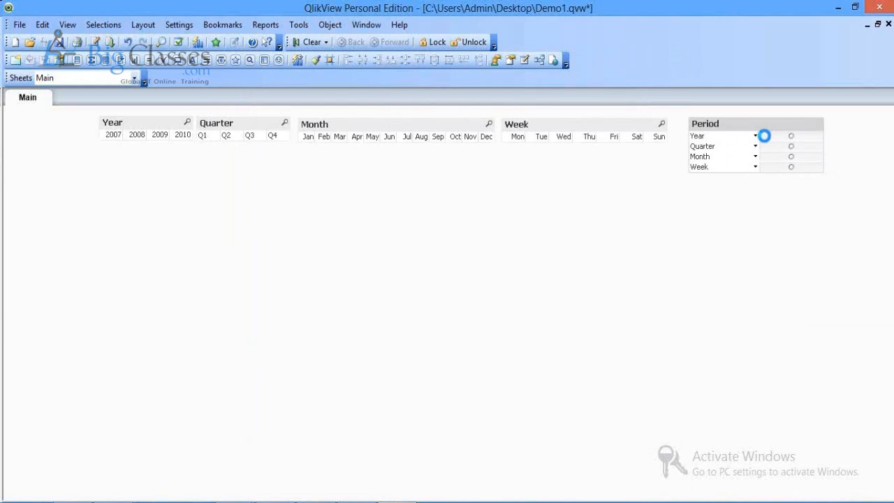
# Step: Select year 2008, quarter Q3 and month Aug in the Period multibox
pyautogui.click(765, 136)
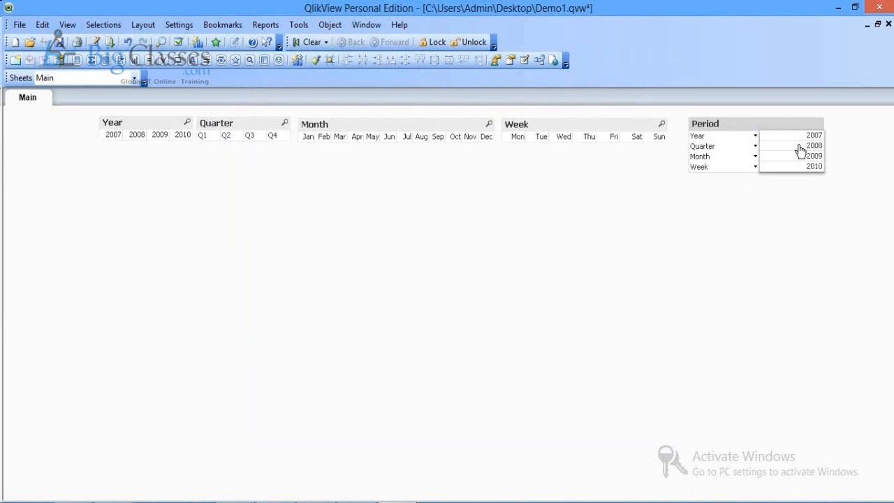
pyautogui.click(801, 145)
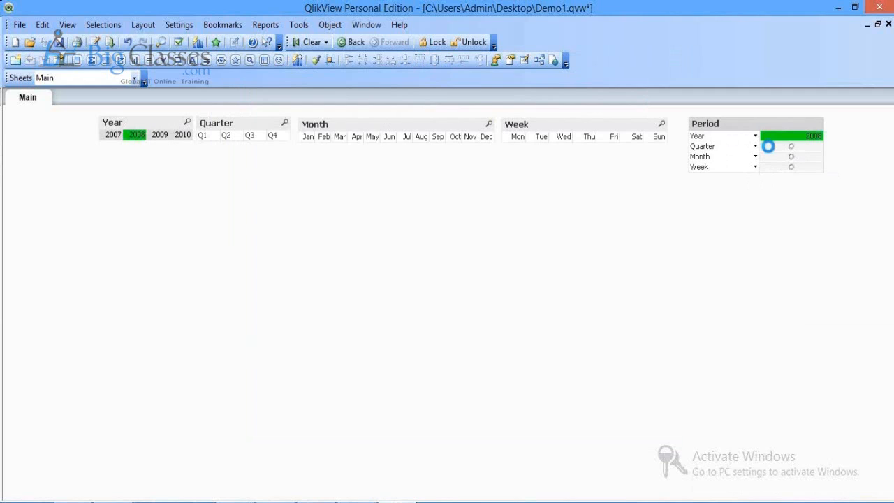
pyautogui.click(769, 146)
pyautogui.click(783, 169)
pyautogui.click(760, 156)
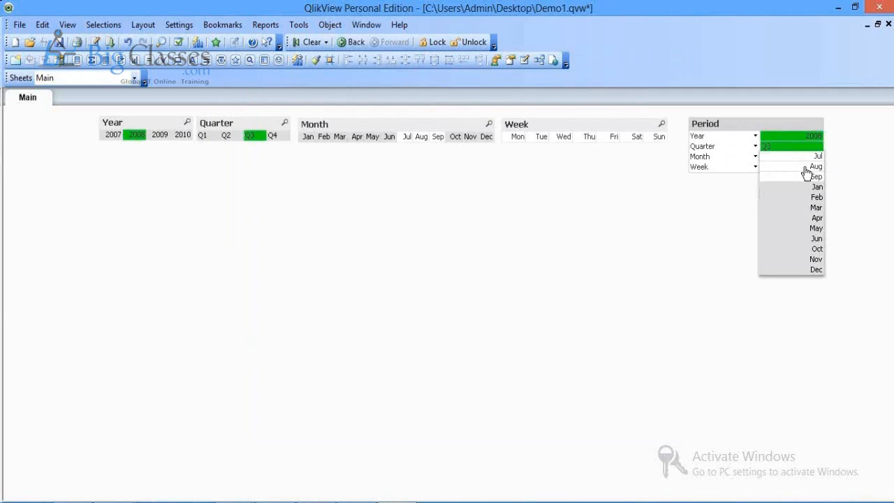
pyautogui.click(807, 168)
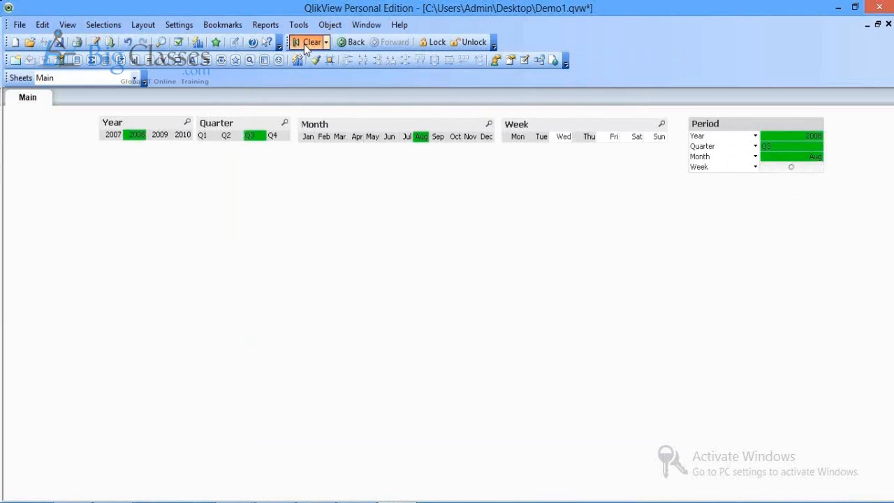
# Step: Clear all selections, remove the Period multibox and save Demo1.qvw
pyautogui.click(307, 43)
pyautogui.rightClick(697, 124)
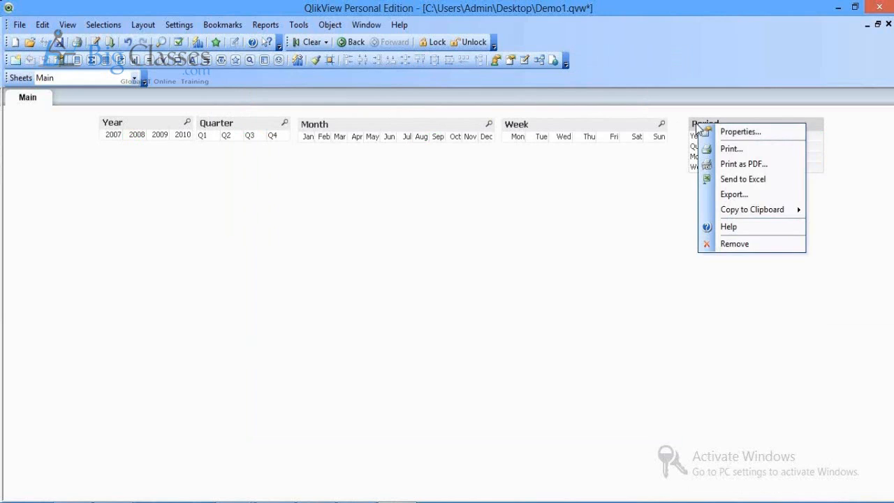
pyautogui.click(737, 244)
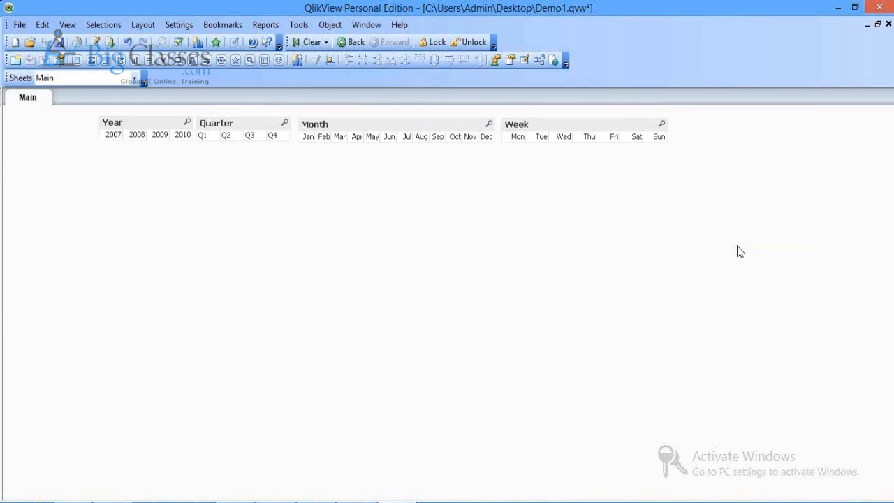
pyautogui.hotkey('ctrl', 's')
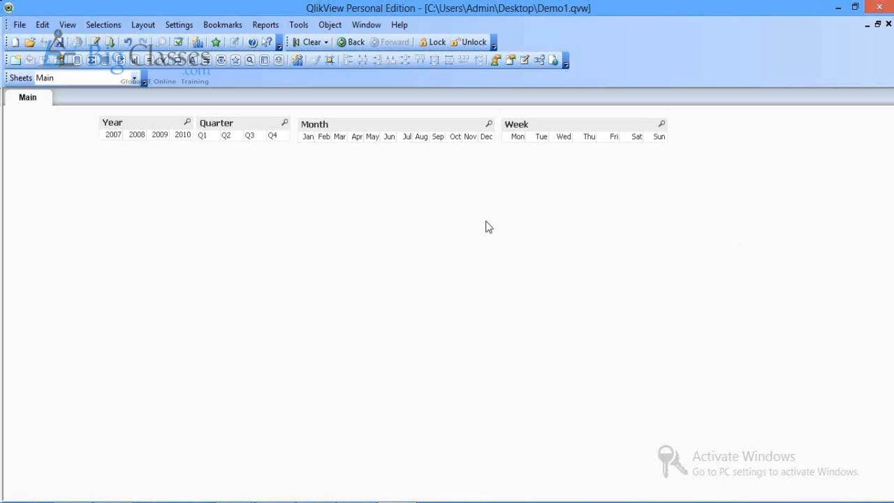
# Step: Add an all-fields search object, place it at the sheet's top right and save
pyautogui.rightClick(566, 222)
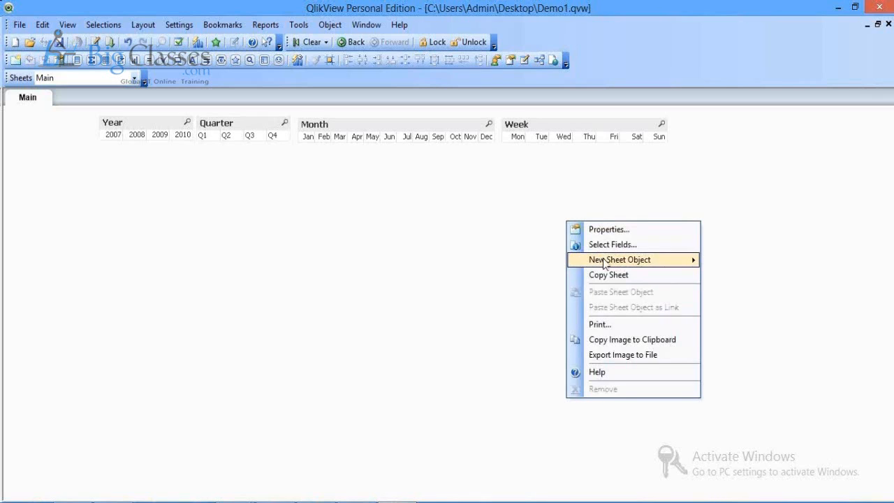
pyautogui.moveTo(604, 262)
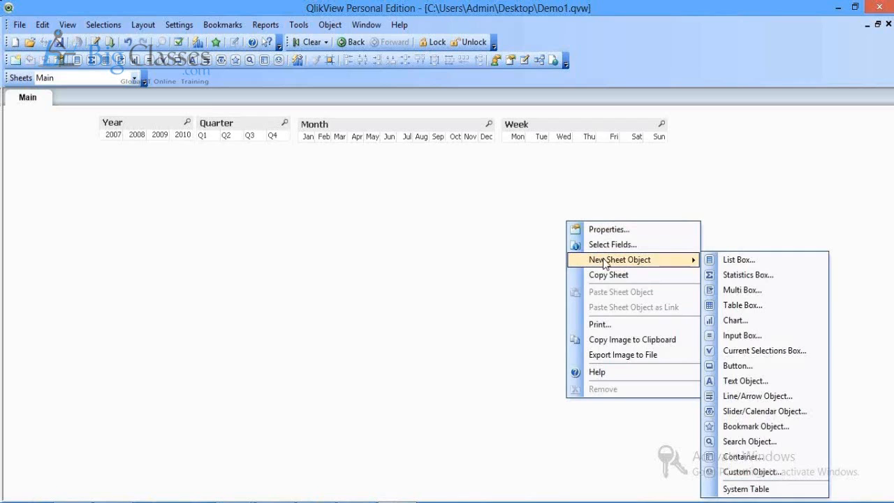
pyautogui.click(741, 457)
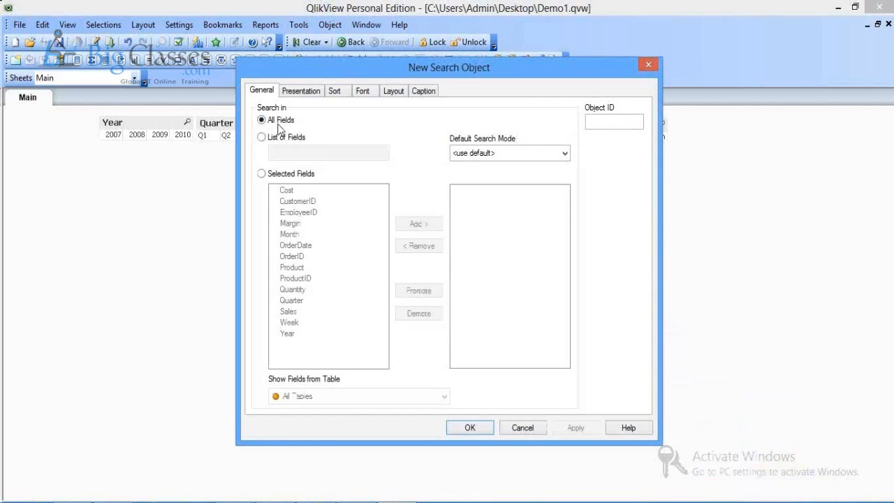
pyautogui.click(470, 429)
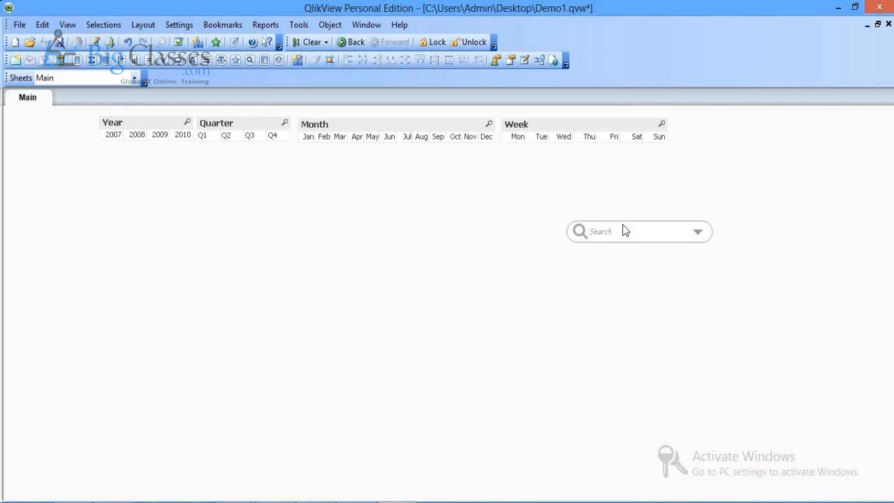
pyautogui.moveTo(623, 224); pyautogui.dragTo(785, 117)
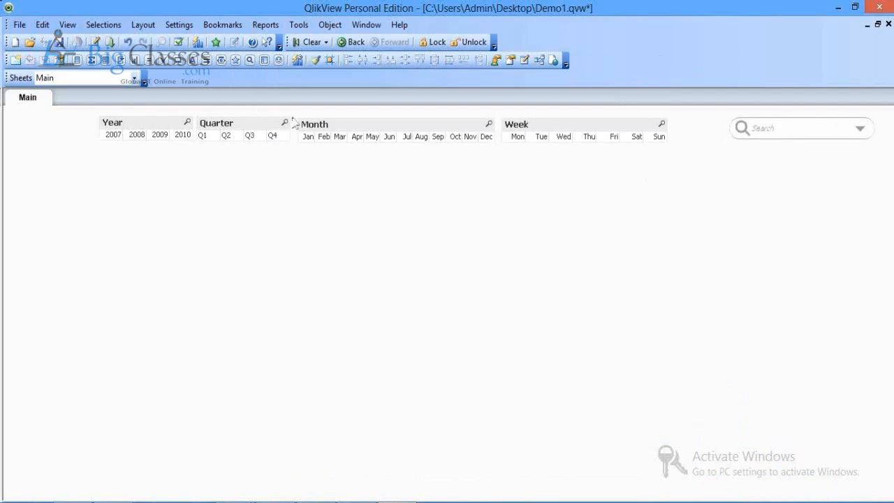
pyautogui.click(58, 42)
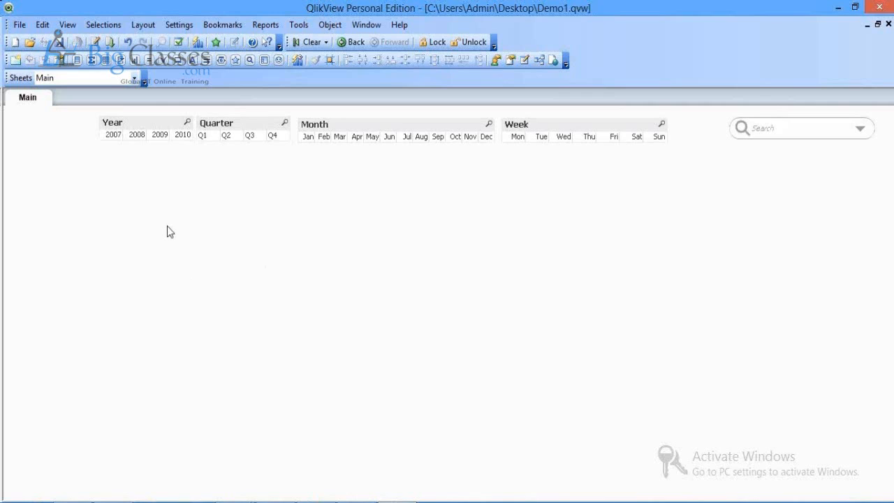
# Step: Set the Year list box's inactive and active caption backgrounds to the saved cyan custom colour
pyautogui.rightClick(151, 127)
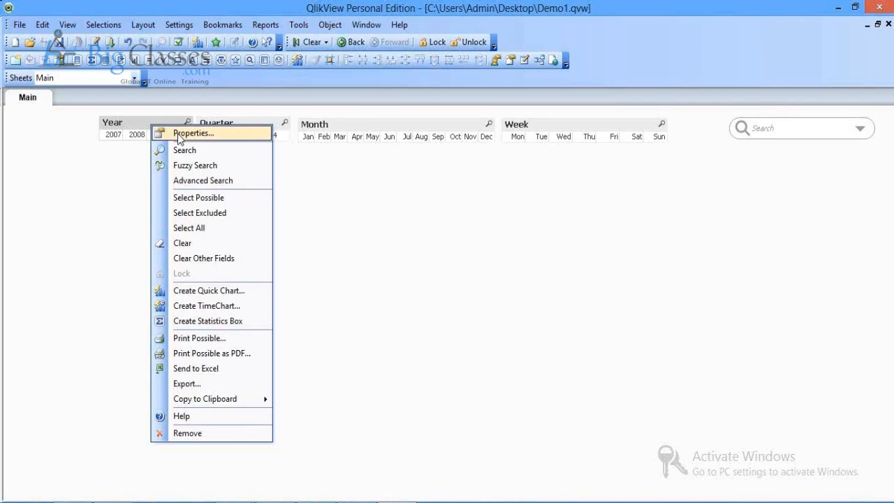
pyautogui.click(180, 133)
pyautogui.click(500, 97)
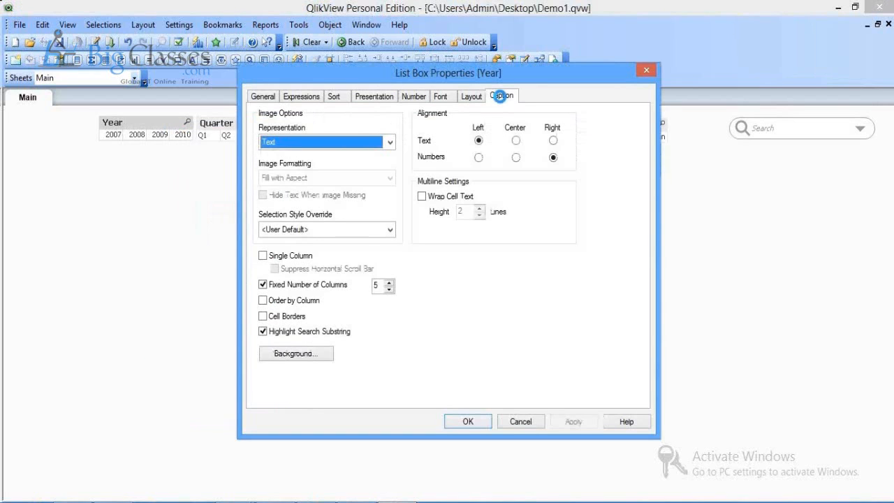
pyautogui.click(286, 197)
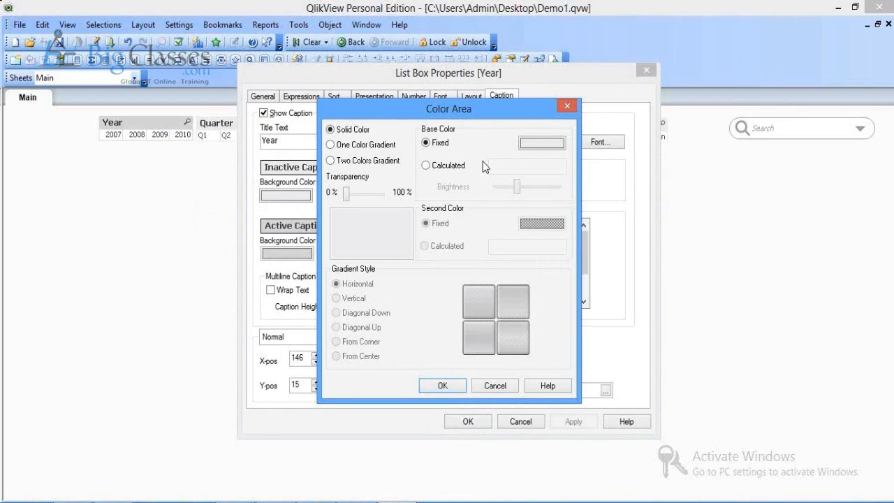
pyautogui.click(541, 143)
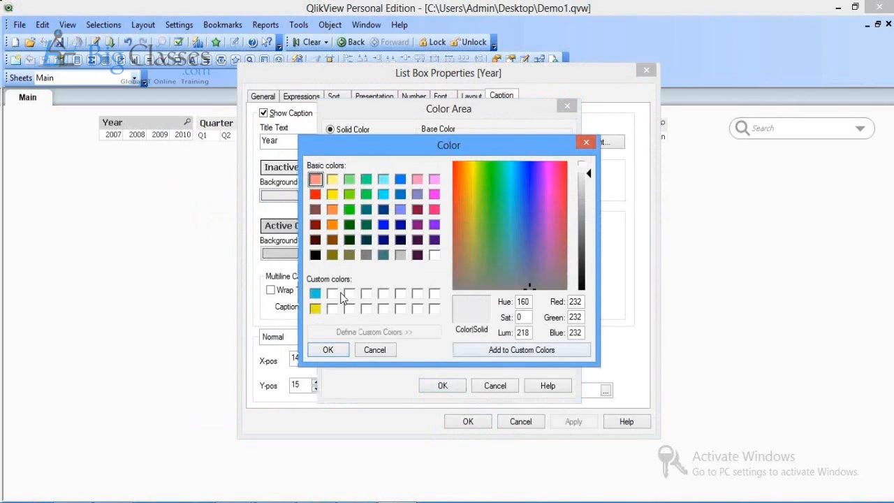
pyautogui.click(316, 294)
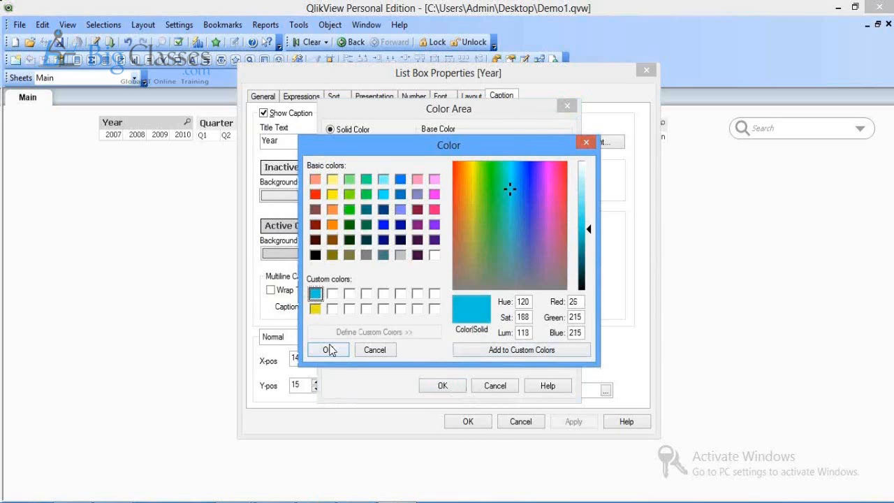
pyautogui.click(330, 349)
pyautogui.click(442, 386)
pyautogui.rightClick(287, 253)
pyautogui.click(320, 287)
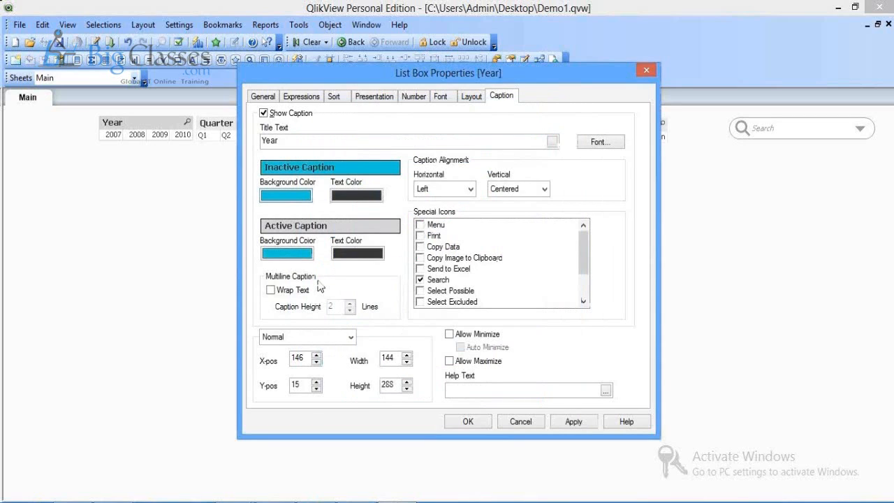
pyautogui.click(574, 423)
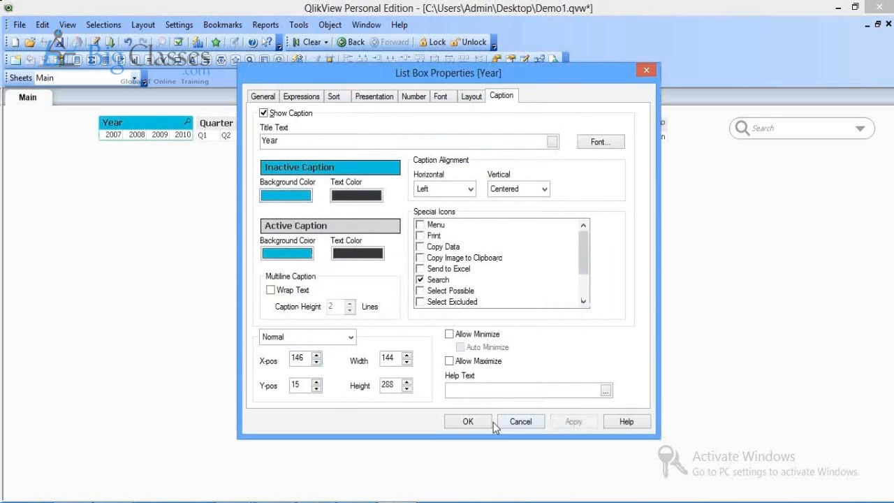
pyautogui.click(468, 421)
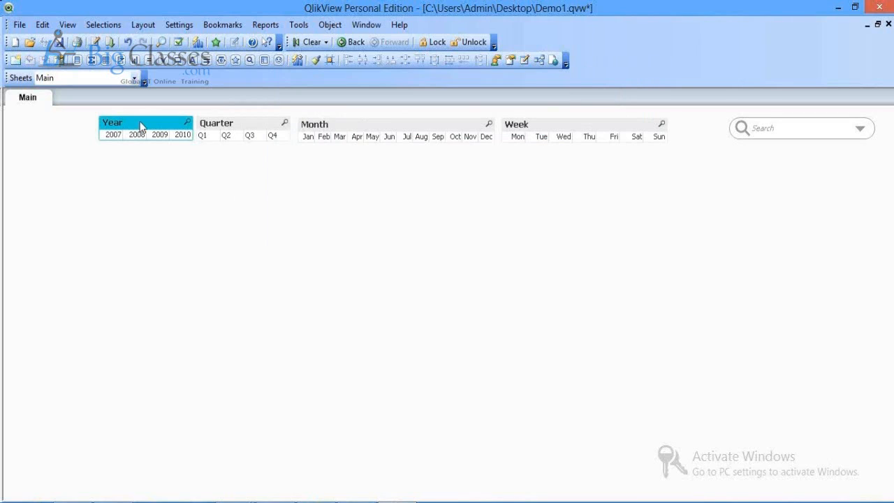
# Step: Copy Year's cyan caption style onto the Quarter, Month and Week list boxes and save
pyautogui.click(315, 61)
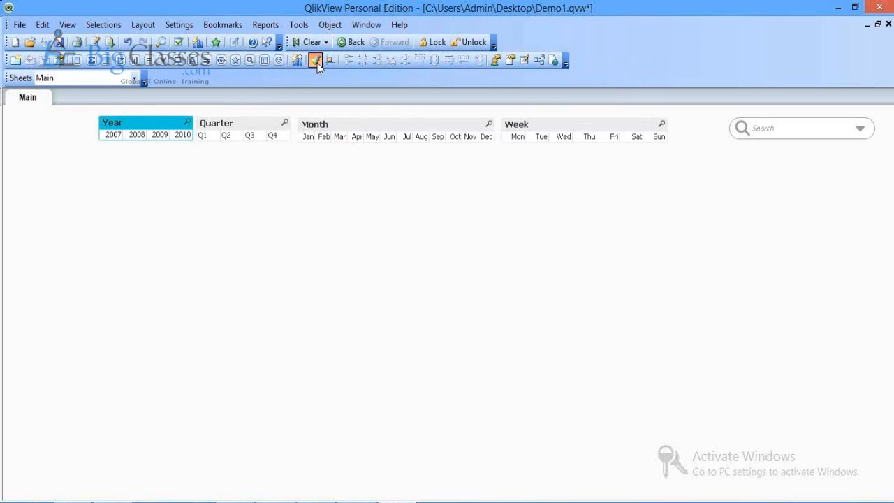
pyautogui.click(250, 127)
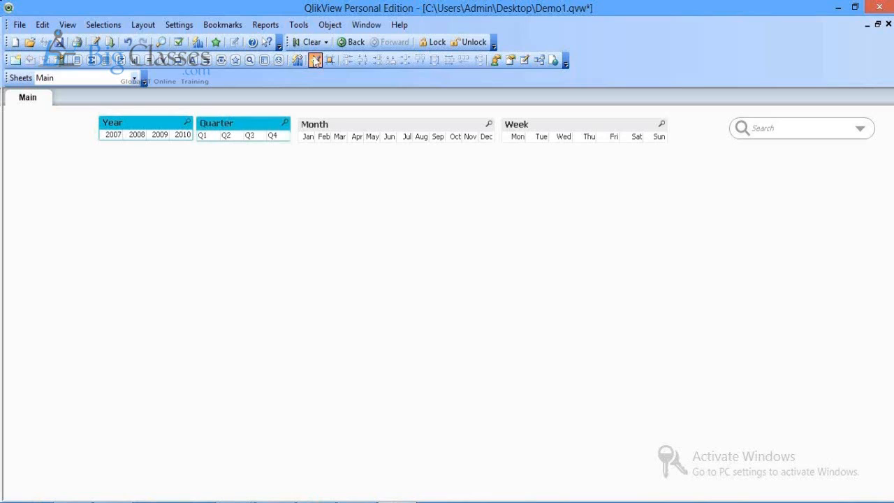
pyautogui.click(337, 120)
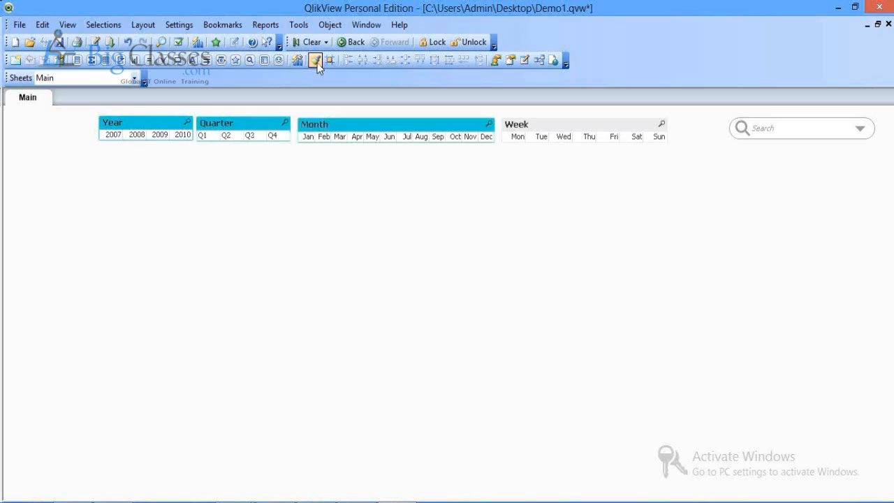
pyautogui.click(554, 128)
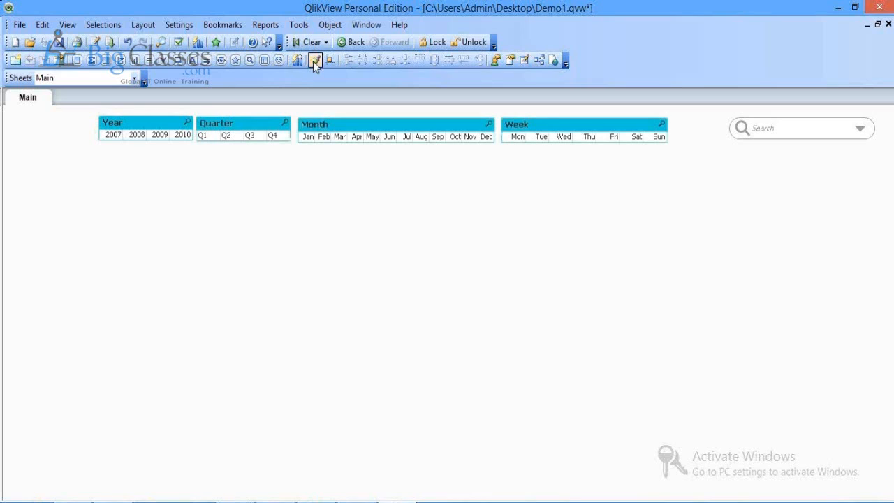
pyautogui.click(59, 42)
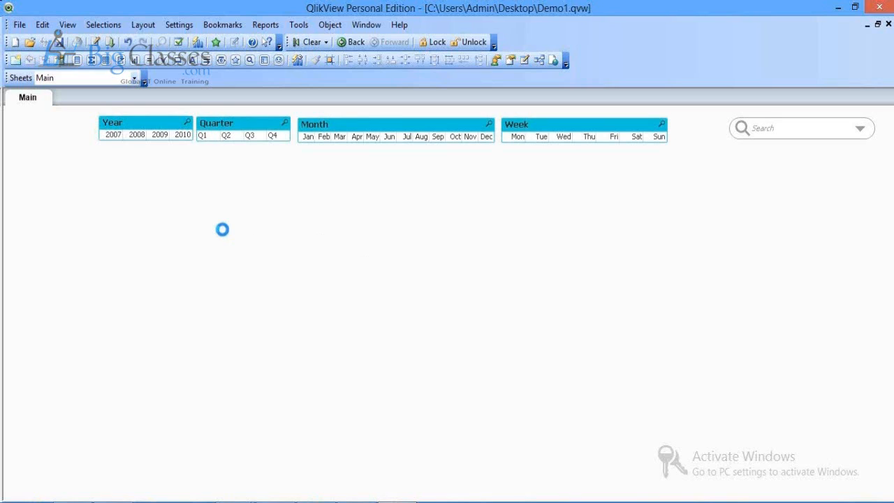
pyautogui.rightClick(108, 222)
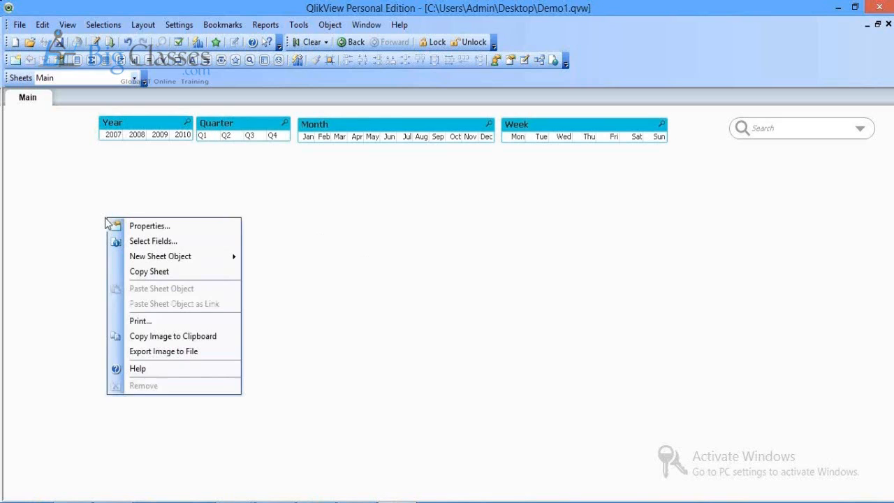
pyautogui.moveTo(168, 261)
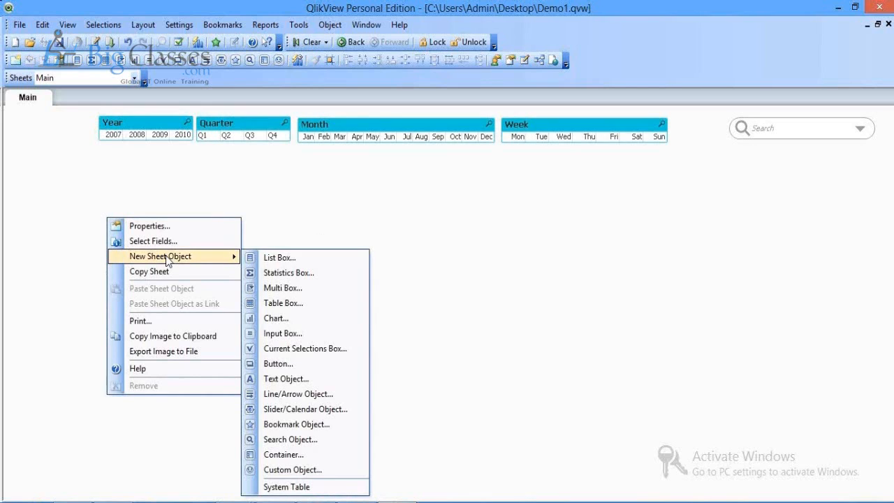
# Step: Create a Product list box and move it to the top-left, widened and shortened
pyautogui.click(271, 259)
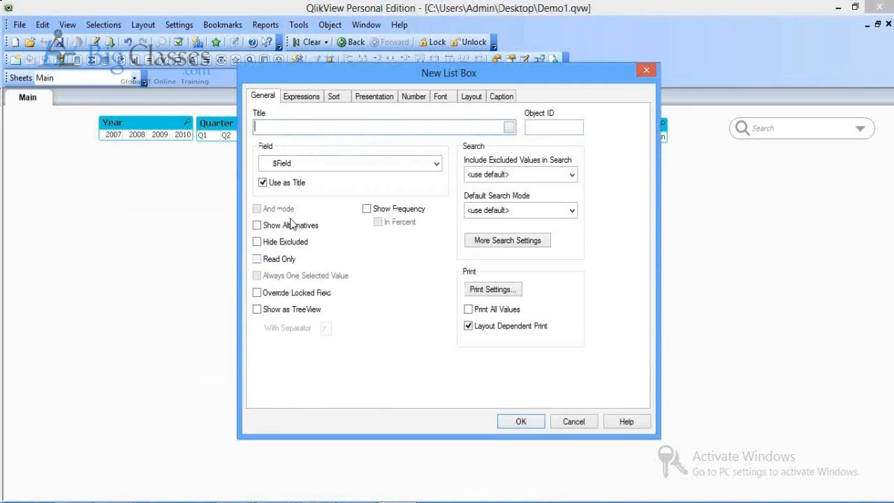
pyautogui.click(333, 165)
pyautogui.press('p')
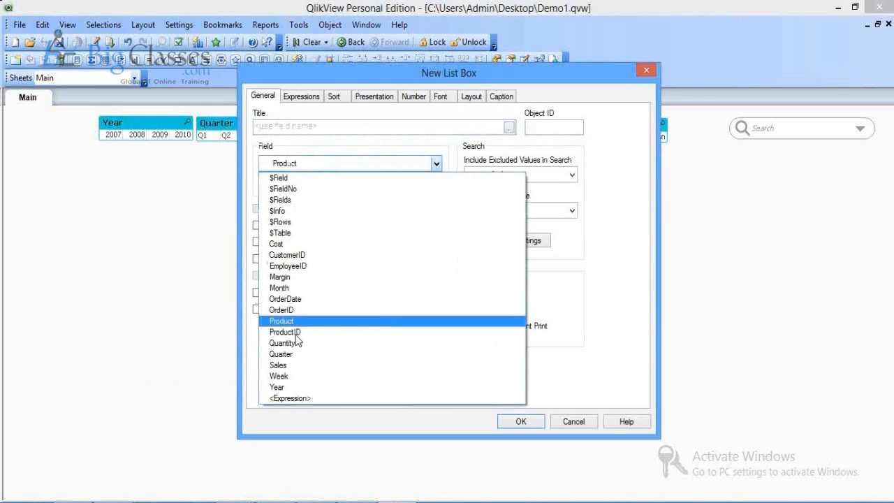
pyautogui.press('Return')
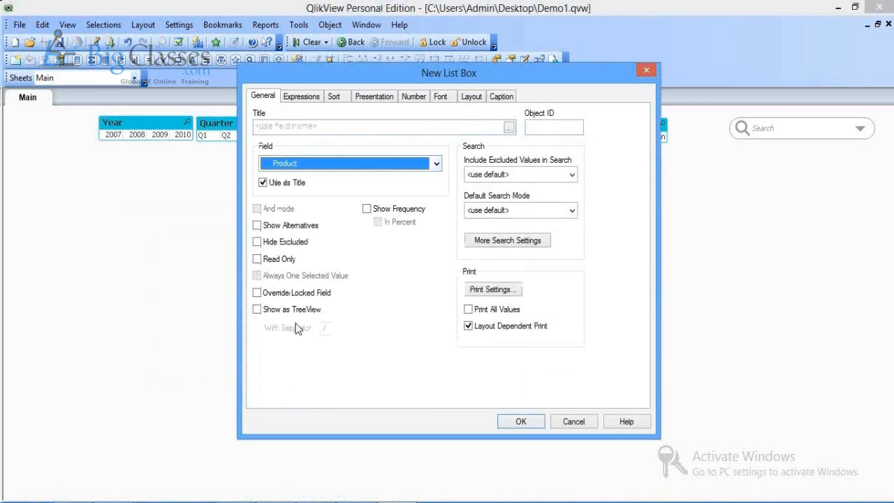
pyautogui.click(525, 426)
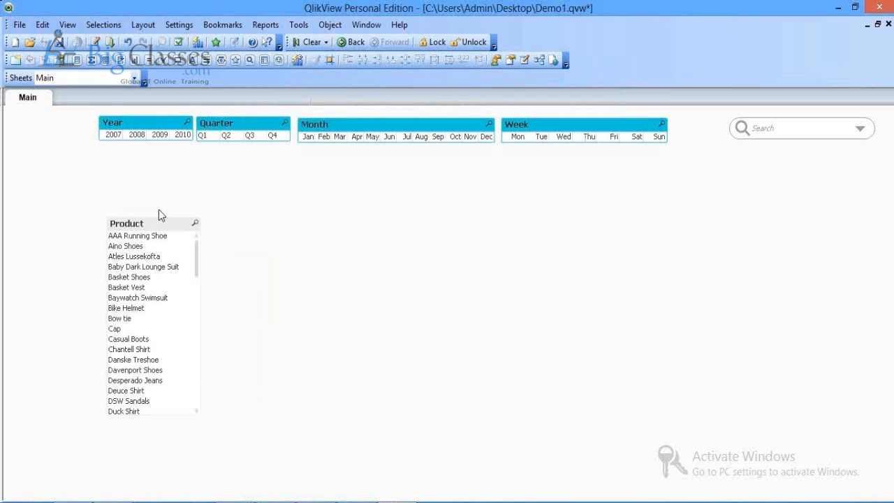
pyautogui.moveTo(158, 219); pyautogui.dragTo(57, 169)
pyautogui.moveTo(98, 258); pyautogui.dragTo(112, 261)
pyautogui.moveTo(75, 363); pyautogui.dragTo(74, 288)
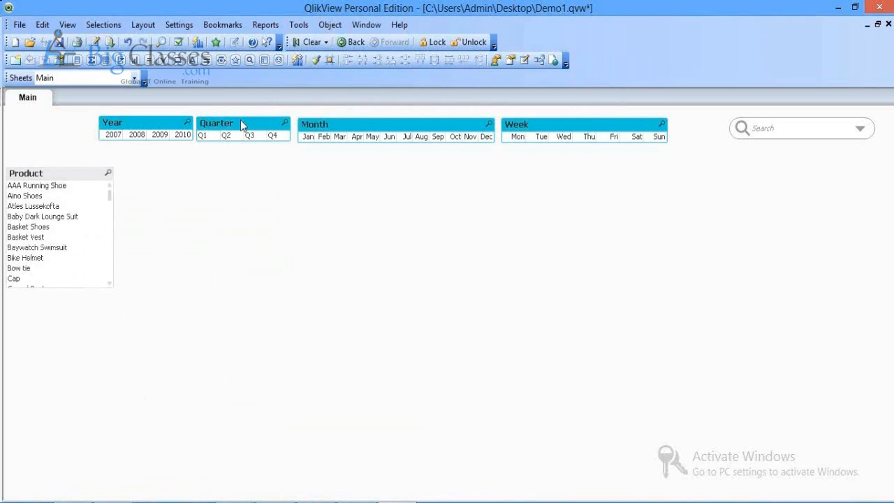
# Step: Give the Product list box Year's cyan caption and save Demo1.qvw
pyautogui.click(315, 61)
pyautogui.click(67, 169)
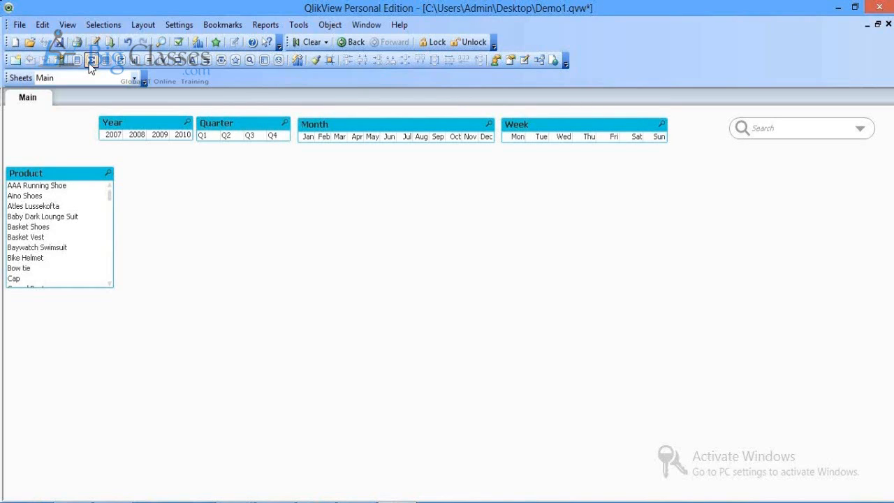
pyautogui.click(58, 41)
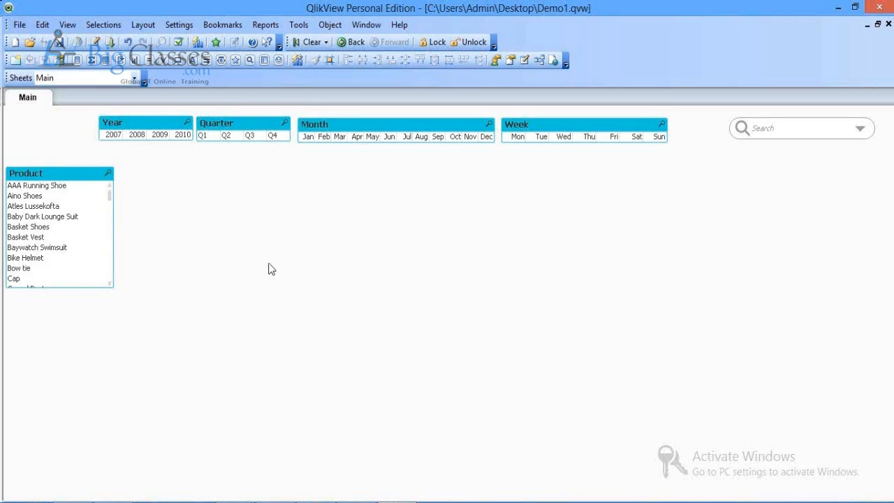
# Step: Enable a sheet-specific background image for Main and load Highcloud_Background
pyautogui.rightClick(269, 264)
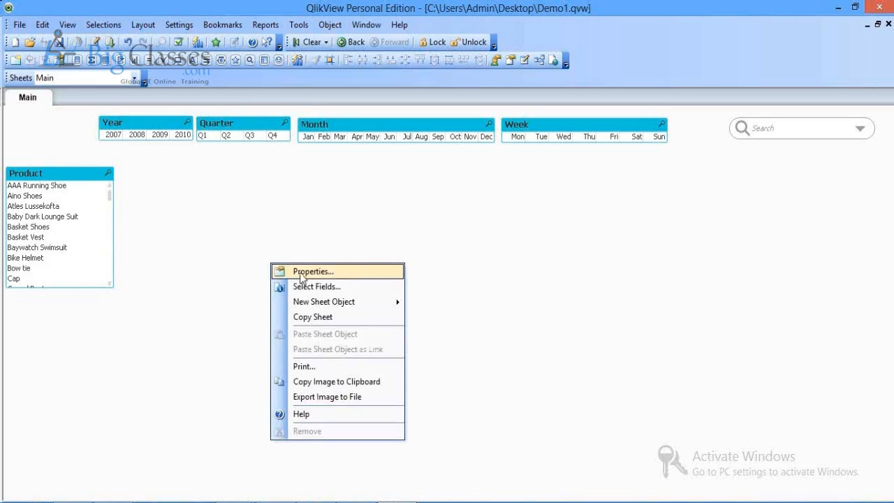
pyautogui.click(301, 275)
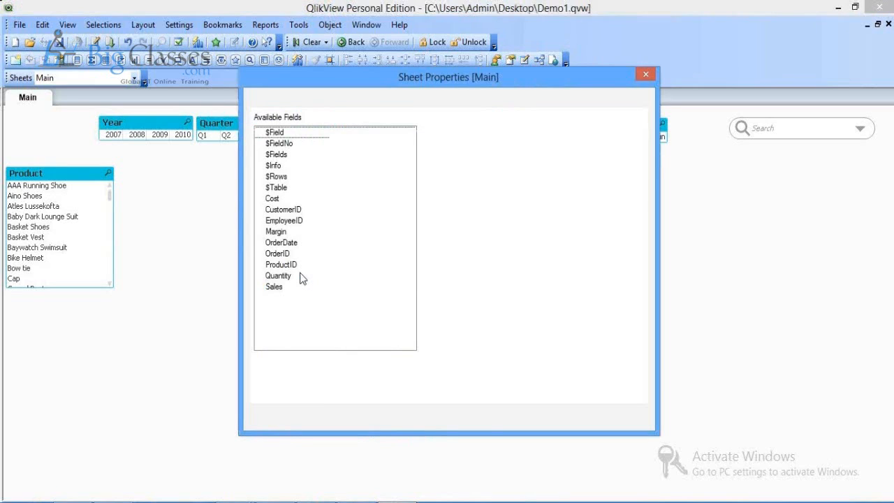
pyautogui.click(274, 103)
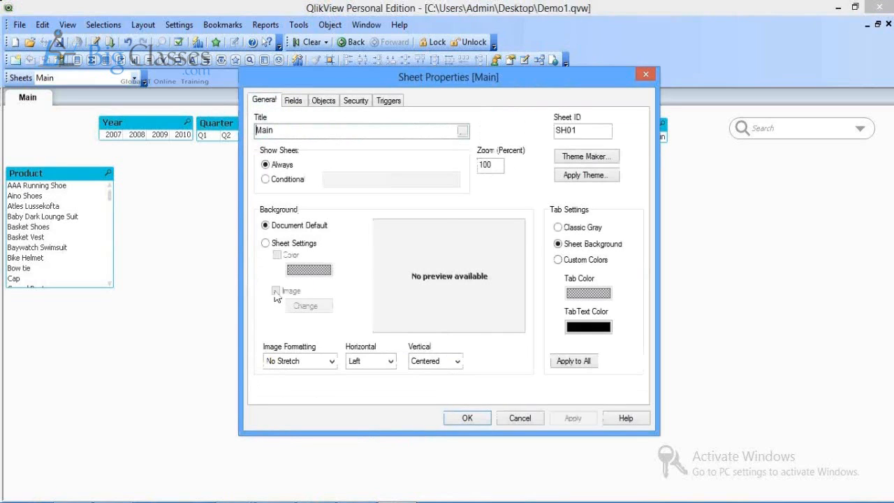
pyautogui.click(266, 243)
pyautogui.click(276, 291)
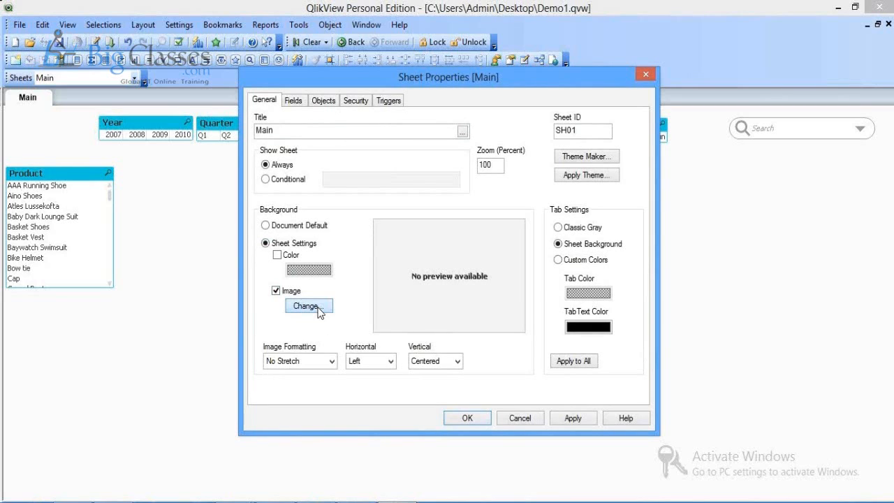
pyautogui.click(318, 312)
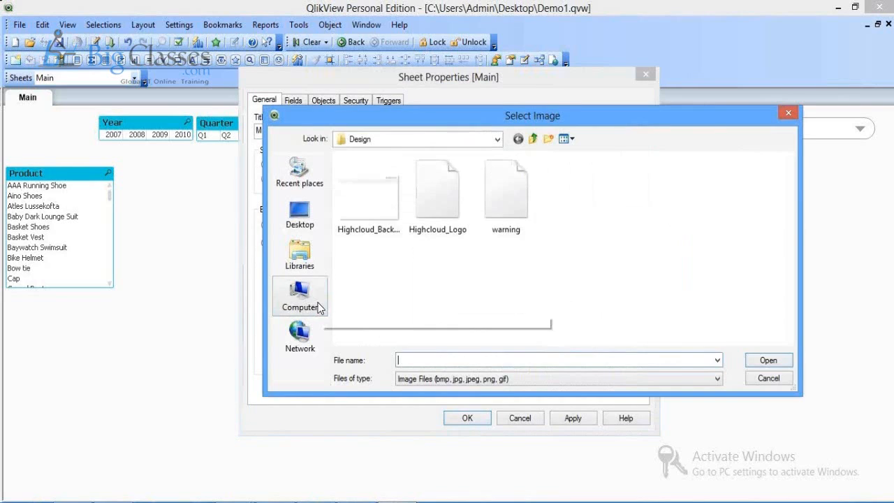
pyautogui.click(369, 211)
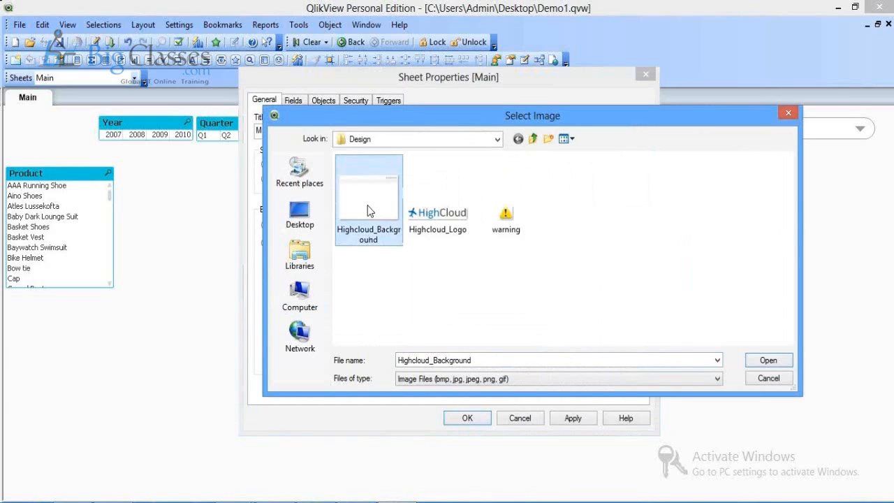
pyautogui.click(768, 360)
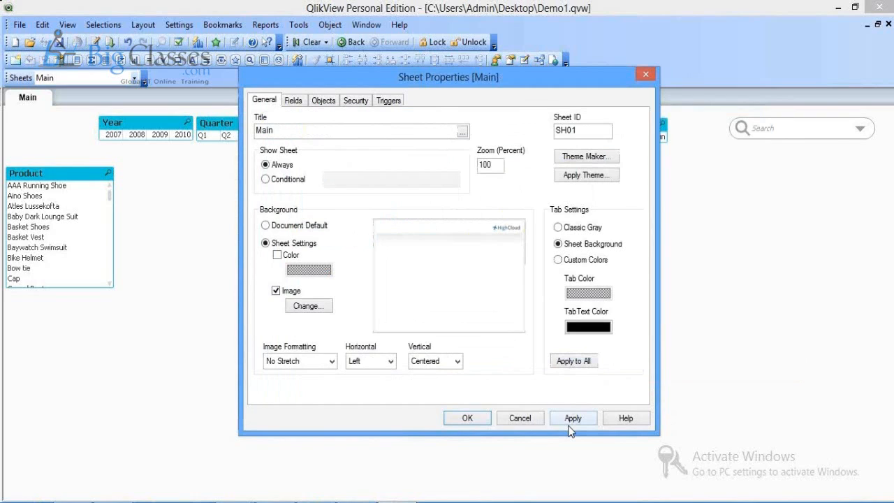
# Step: Try the aspect-keeping image scaling options, then set the image formatting to Fill and apply
pyautogui.click(300, 361)
pyautogui.click(309, 401)
pyautogui.click(570, 419)
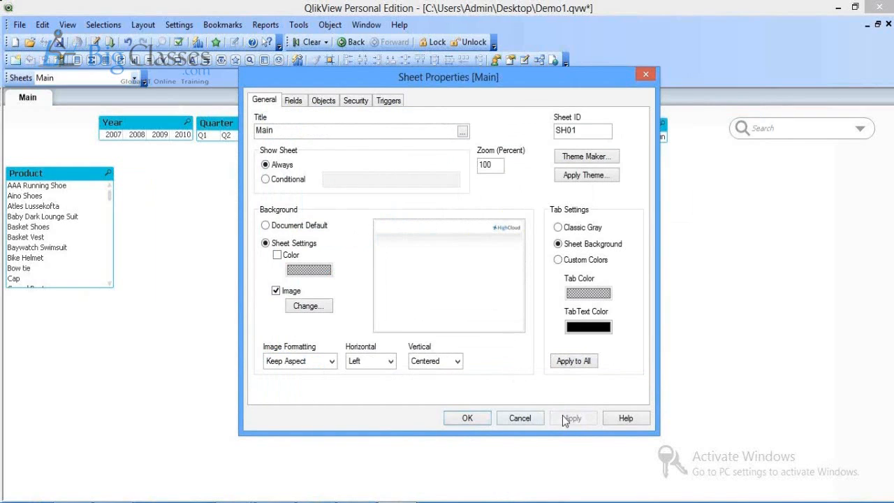
pyautogui.click(332, 361)
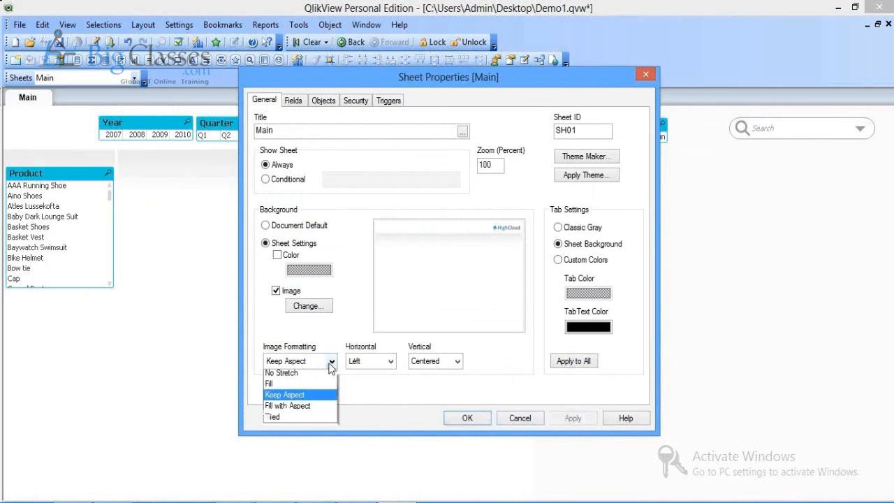
pyautogui.click(312, 411)
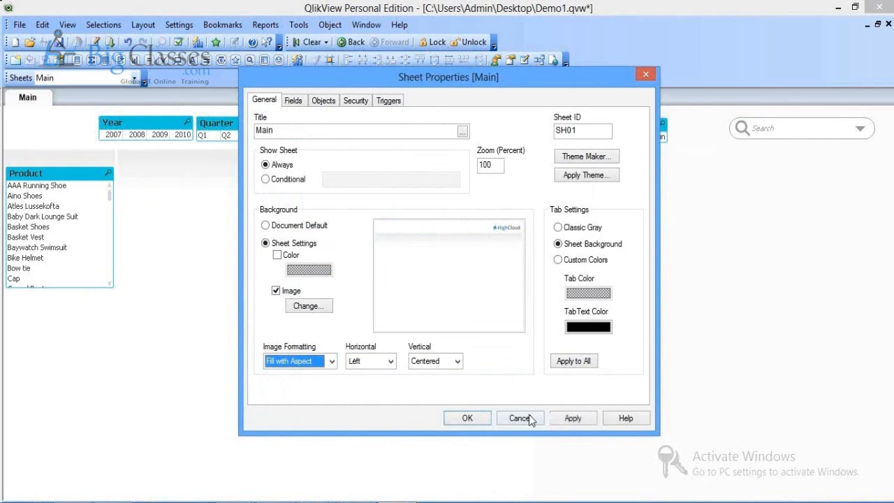
pyautogui.click(570, 418)
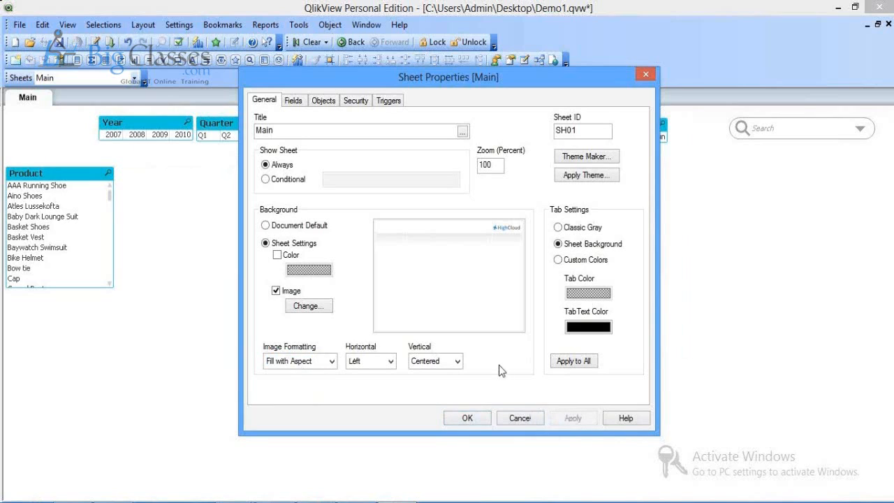
pyautogui.click(332, 361)
pyautogui.click(313, 383)
pyautogui.click(577, 419)
# Step: Line up the search box and Year, Quarter, Month, Week boxes in one top row, nudge Product, and save
pyautogui.click(467, 417)
pyautogui.moveTo(807, 120); pyautogui.dragTo(76, 122)
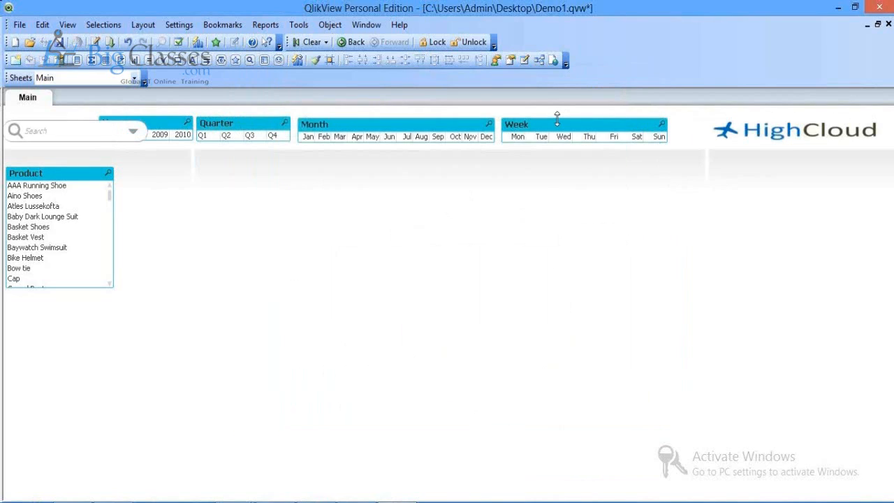
pyautogui.moveTo(557, 116); pyautogui.dragTo(601, 124)
pyautogui.moveTo(418, 127); pyautogui.dragTo(464, 130)
pyautogui.moveTo(234, 123); pyautogui.dragTo(285, 126)
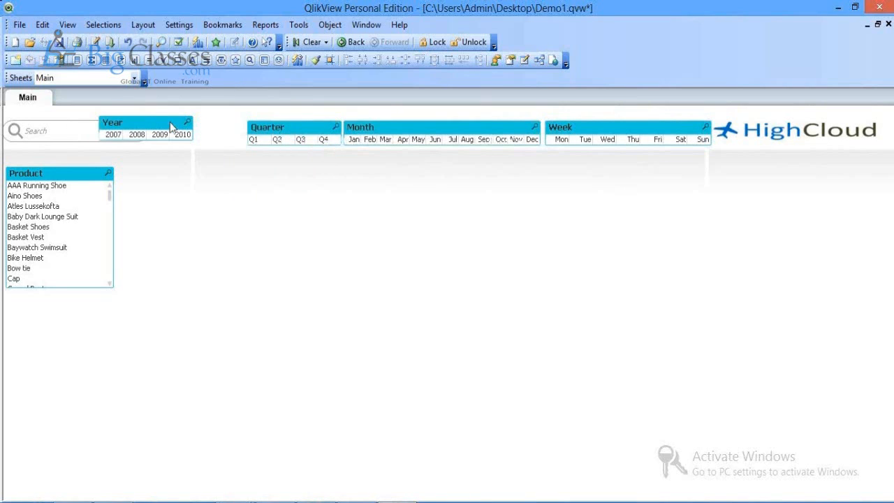
pyautogui.moveTo(175, 124); pyautogui.dragTo(222, 126)
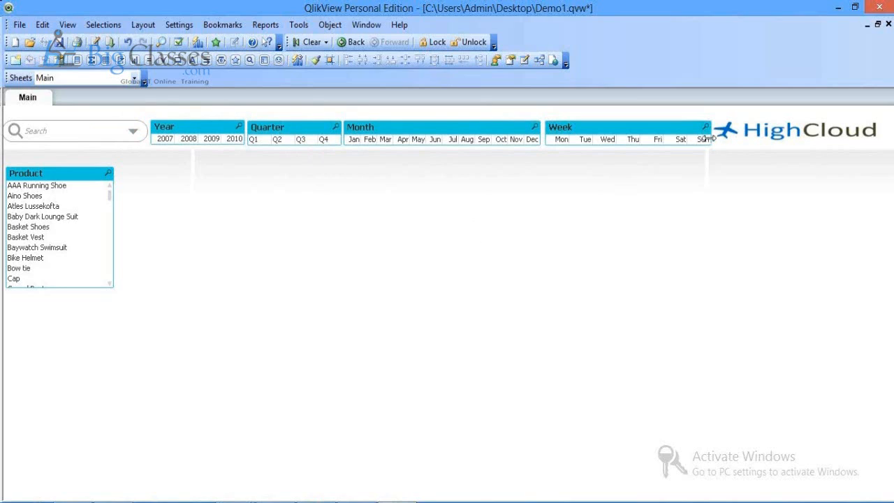
pyautogui.moveTo(710, 138); pyautogui.dragTo(705, 139)
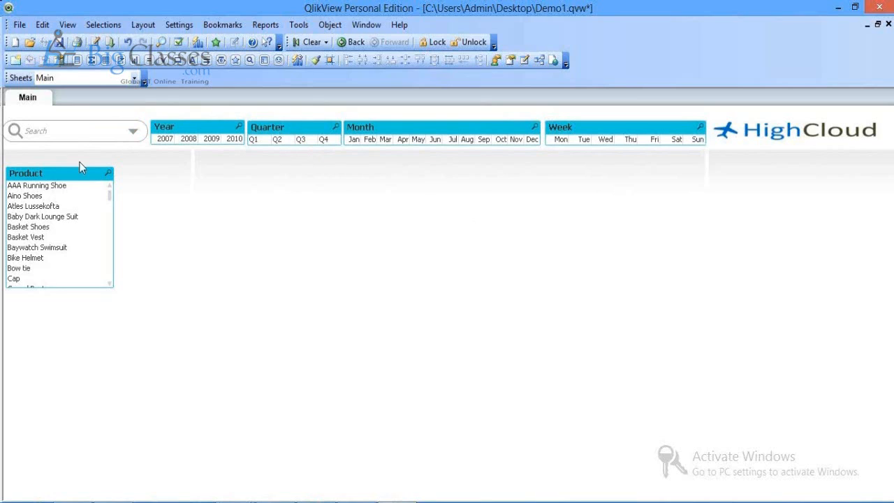
pyautogui.moveTo(72, 177); pyautogui.dragTo(74, 170)
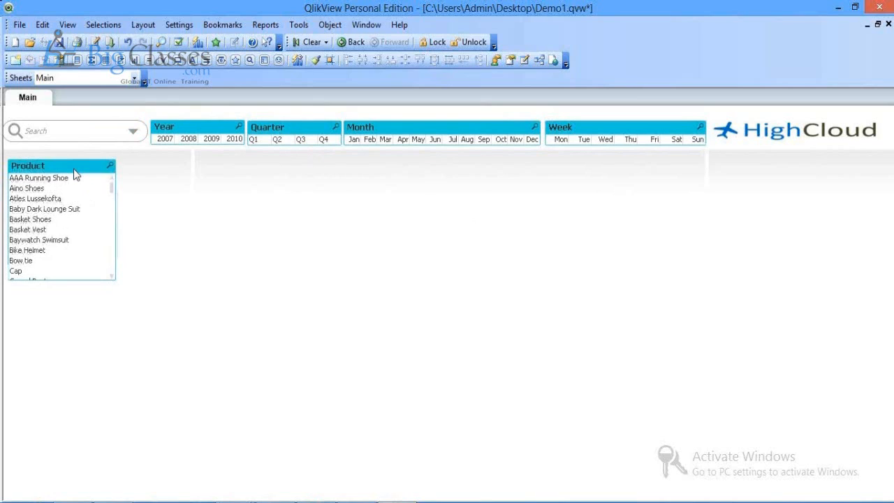
pyautogui.hotkey('ctrl', 's')
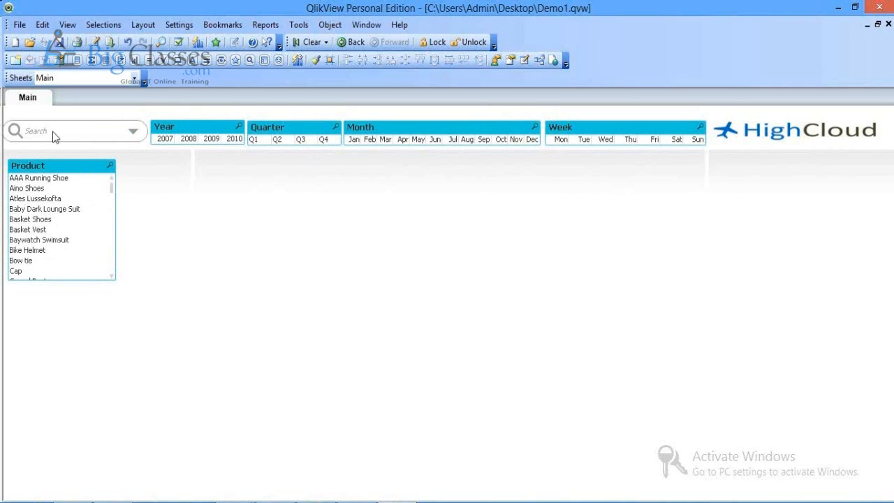
# Step: Add a new empty sheet, Sheet1
pyautogui.click(15, 61)
pyautogui.rightClick(202, 322)
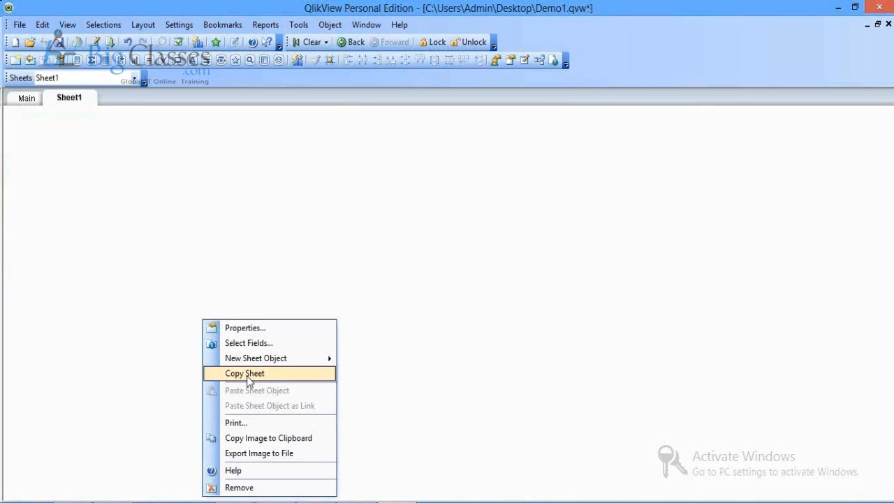
pyautogui.click(251, 247)
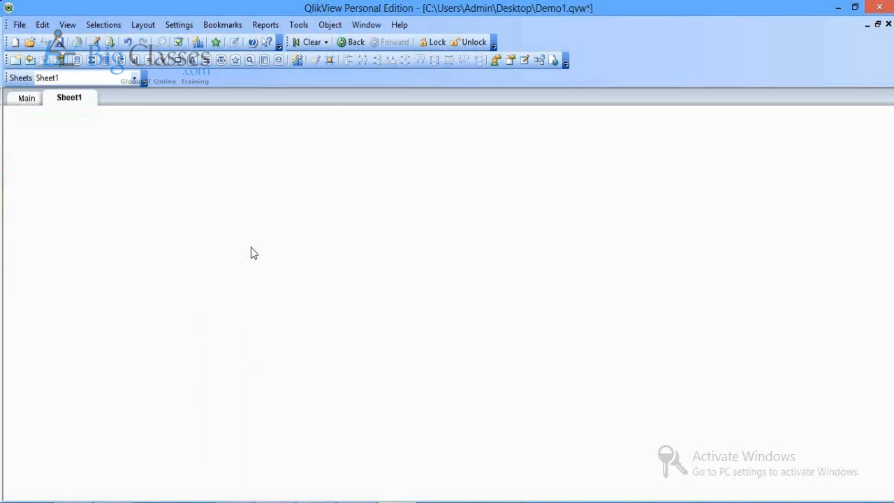
# Step: Return to the Main sheet
pyautogui.click(33, 102)
pyautogui.rightClick(219, 270)
pyautogui.click(166, 222)
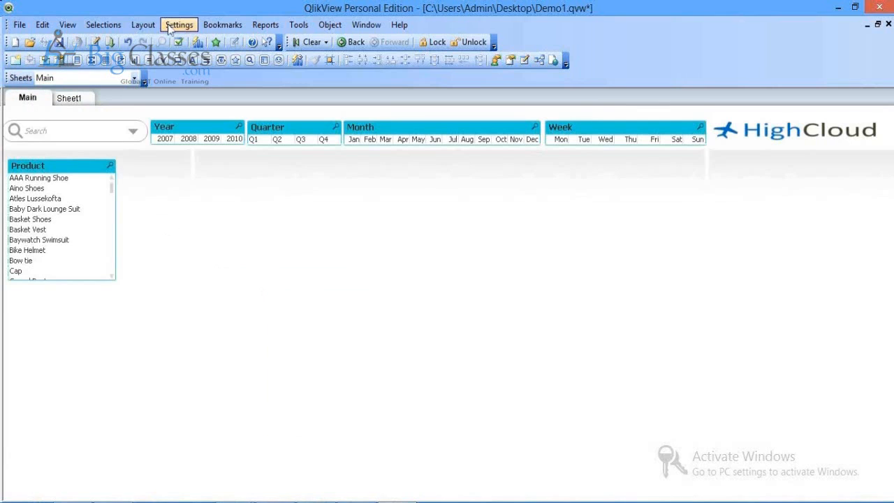
pyautogui.rightClick(269, 239)
pyautogui.click(201, 301)
# Step: In Document Properties, replace the default background colour with the Highcloud_Background wallpaper image
pyautogui.click(178, 25)
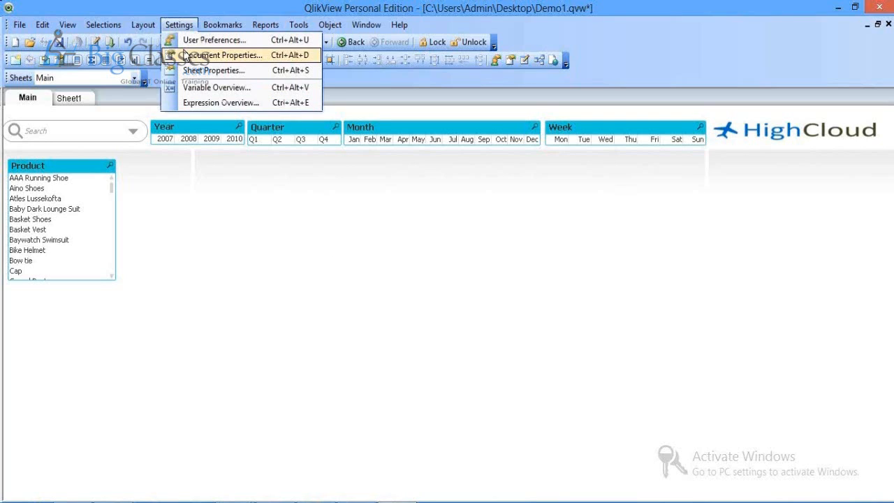
pyautogui.click(187, 55)
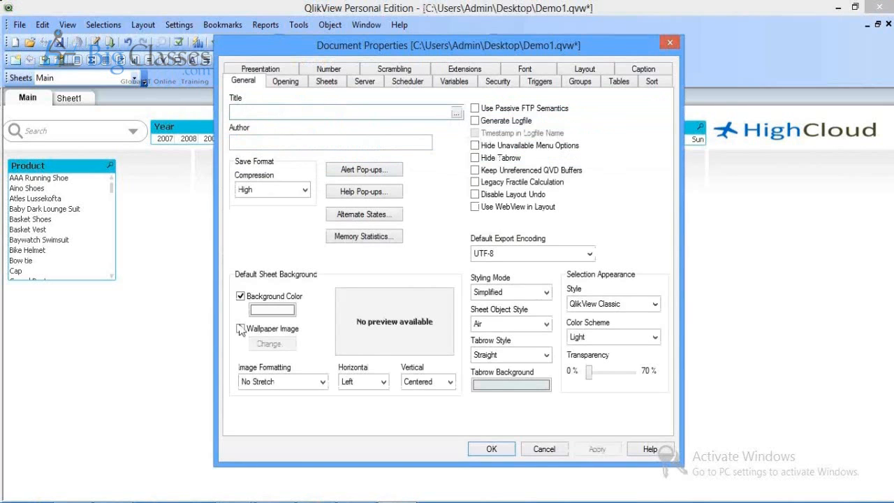
pyautogui.click(241, 329)
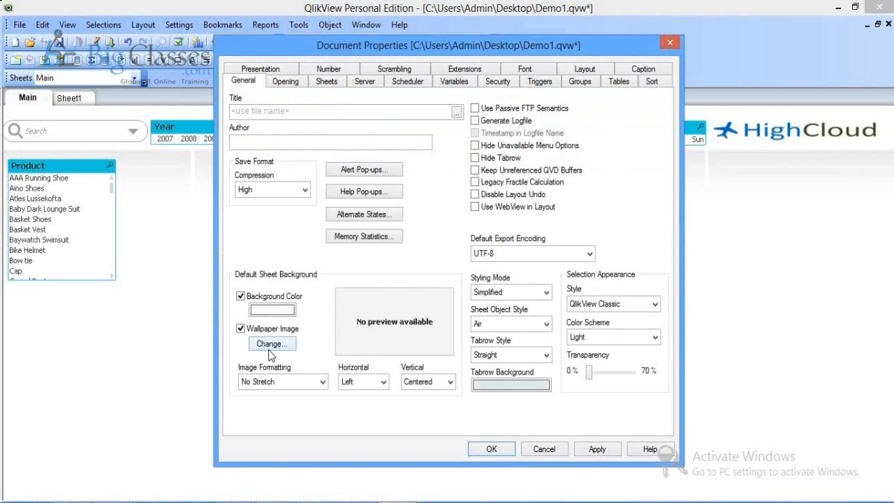
pyautogui.click(240, 296)
pyautogui.click(271, 344)
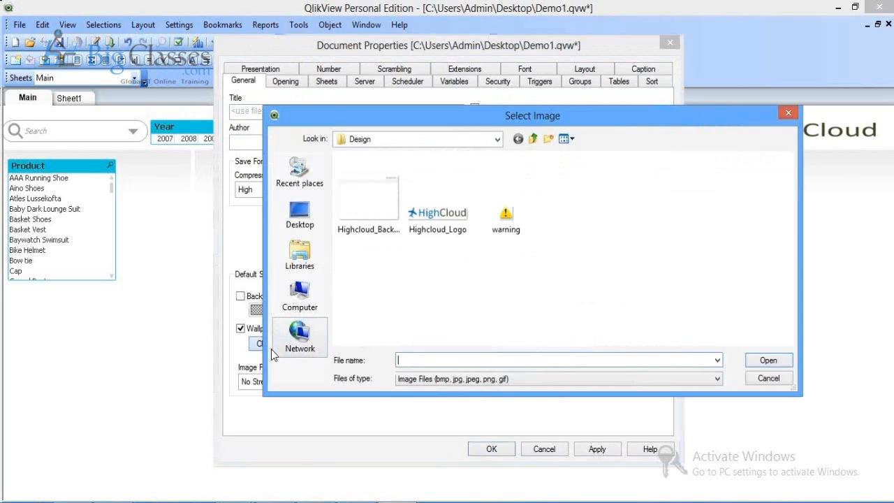
pyautogui.click(357, 203)
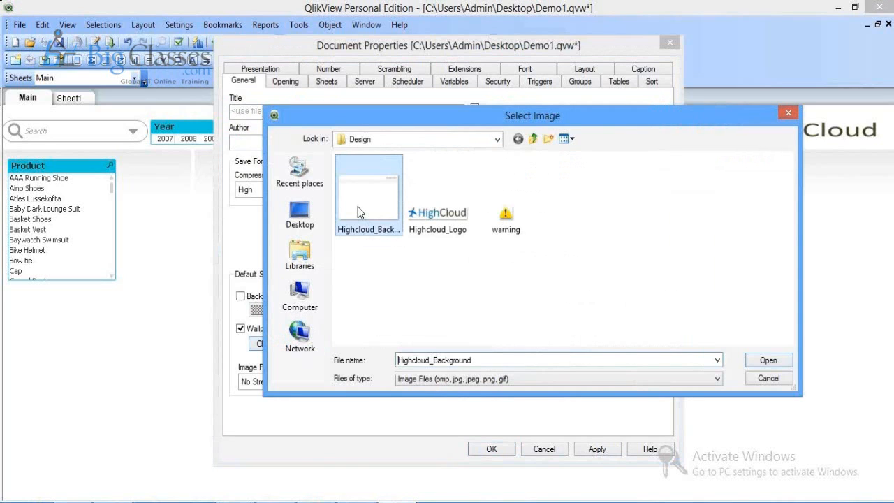
pyautogui.click(767, 361)
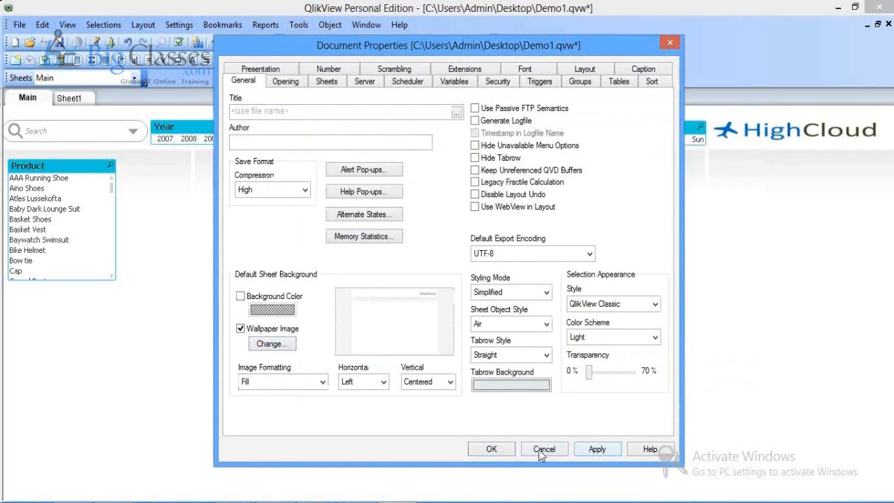
pyautogui.click(494, 452)
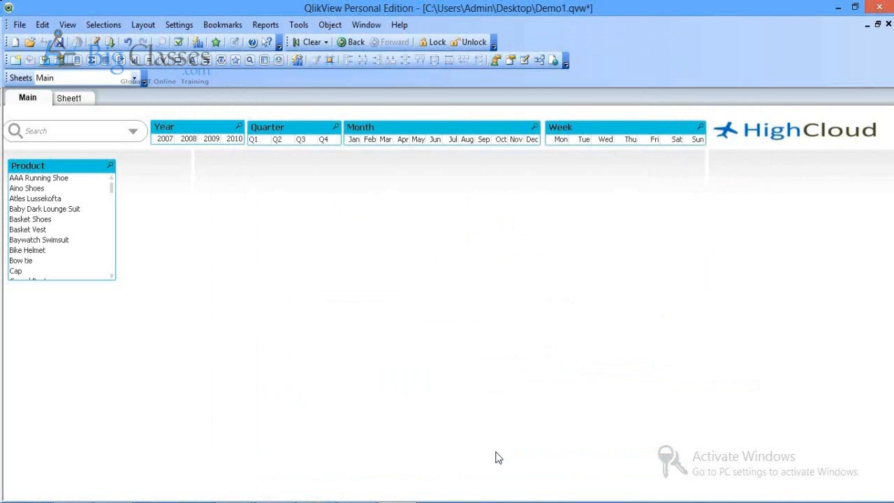
pyautogui.click(78, 98)
# Step: Add new sheets Sheet2 through Sheet14 with the HighCloud background
pyautogui.click(16, 60)
pyautogui.click(16, 59)
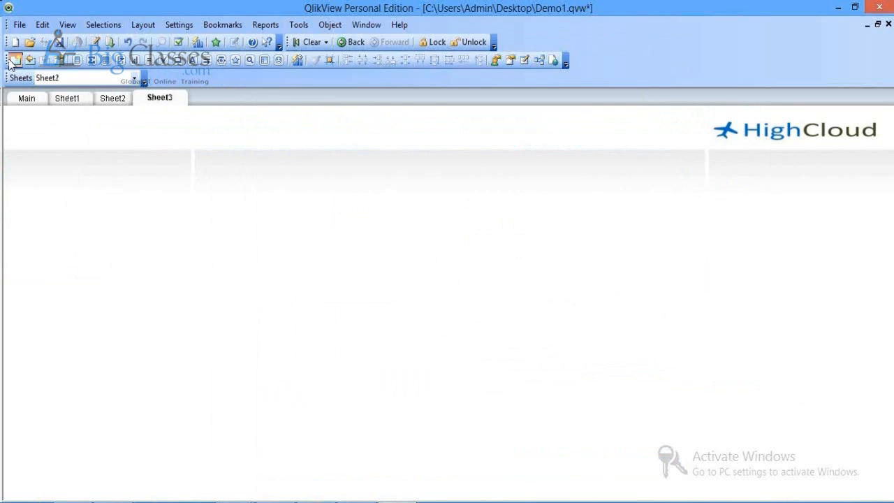
pyautogui.doubleClick(15, 59)
pyautogui.doubleClick(15, 60)
pyautogui.tripleClick(16, 59)
pyautogui.doubleClick(16, 59)
pyautogui.doubleClick(15, 59)
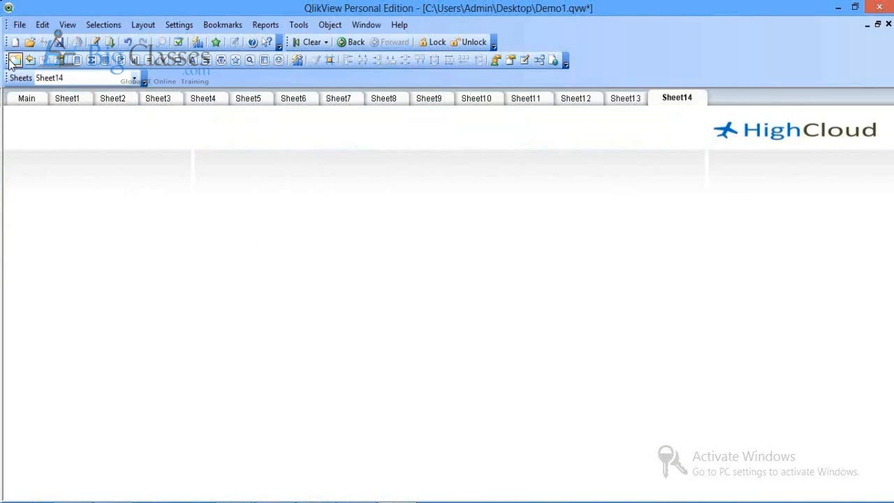
# Step: Check Sheet2 through Sheet6, then return to Main and save Demo1
pyautogui.click(113, 99)
pyautogui.click(161, 98)
pyautogui.click(201, 100)
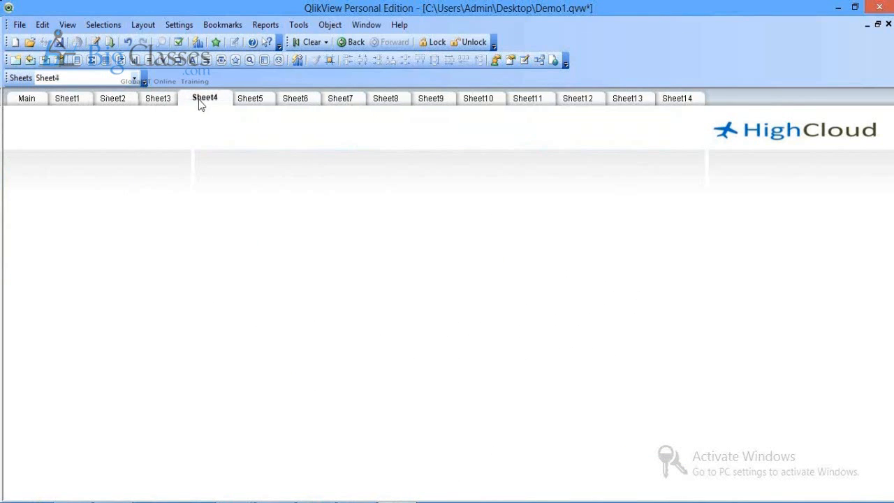
pyautogui.click(248, 102)
pyautogui.click(295, 98)
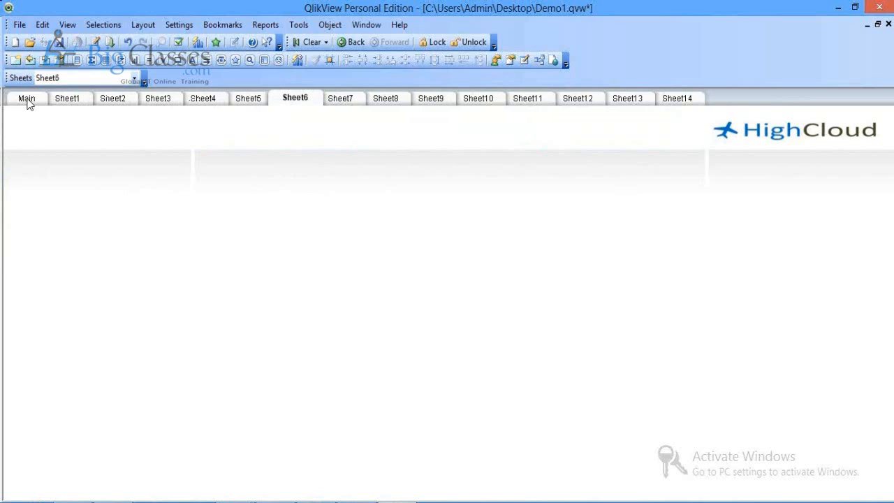
pyautogui.click(27, 100)
pyautogui.click(60, 42)
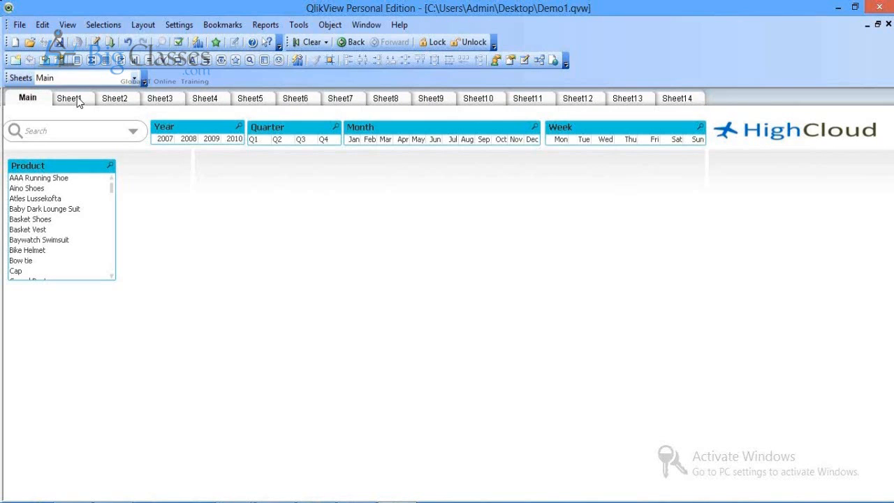
# Step: Paste the search box and Year, Quarter, Month, Week and Product list boxes onto Sheet1
pyautogui.click(70, 99)
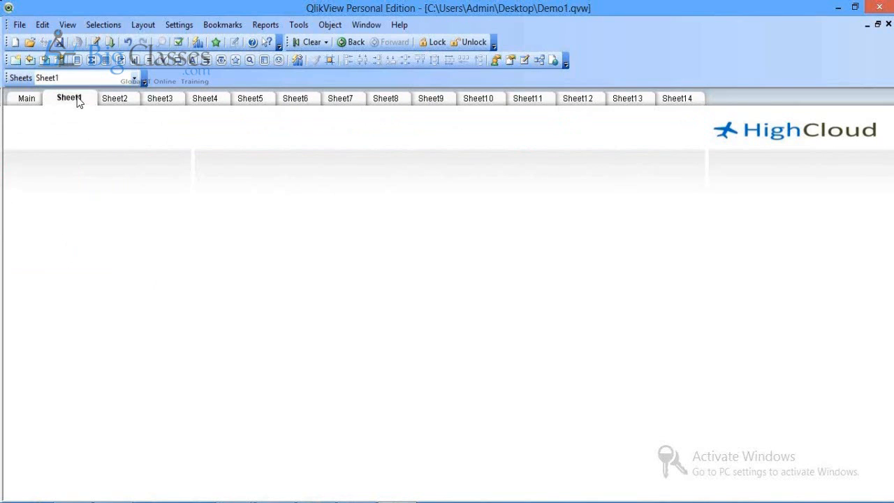
pyautogui.click(28, 101)
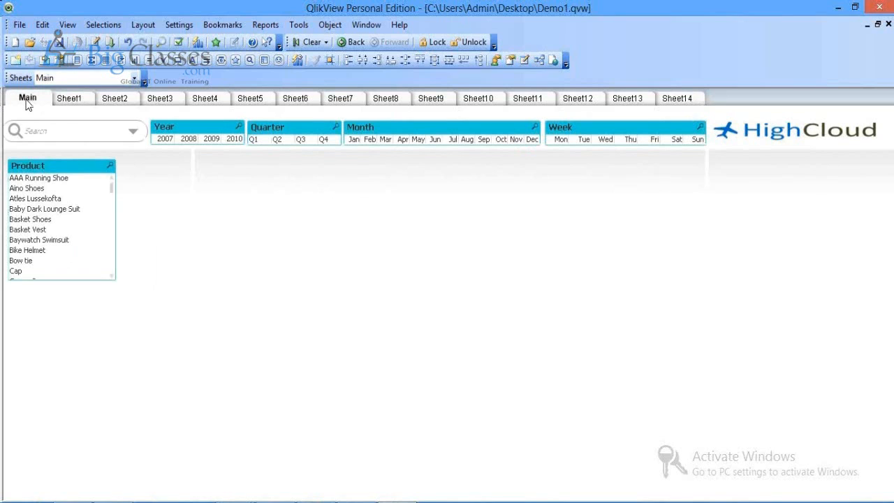
pyautogui.click(70, 99)
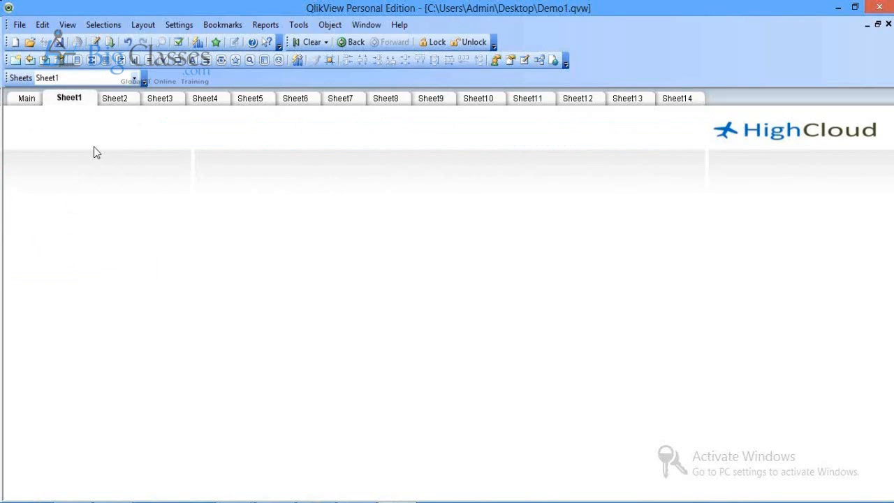
pyautogui.rightClick(96, 152)
pyautogui.click(149, 221)
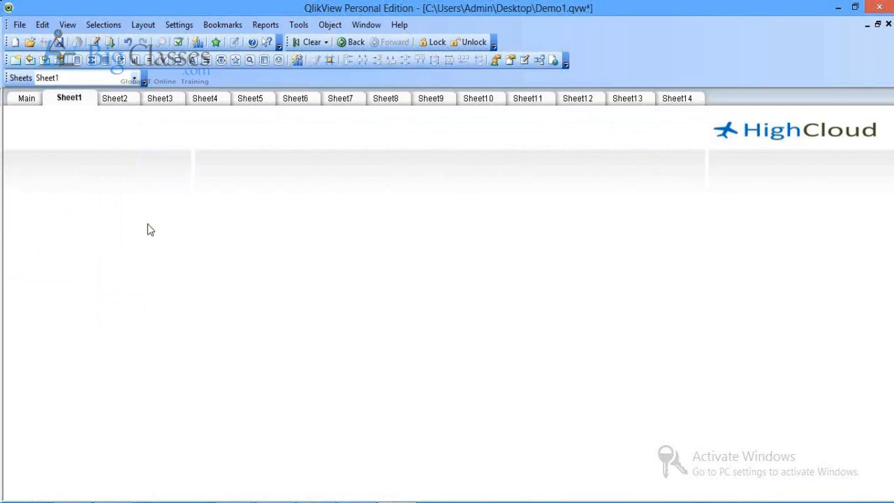
pyautogui.click(28, 100)
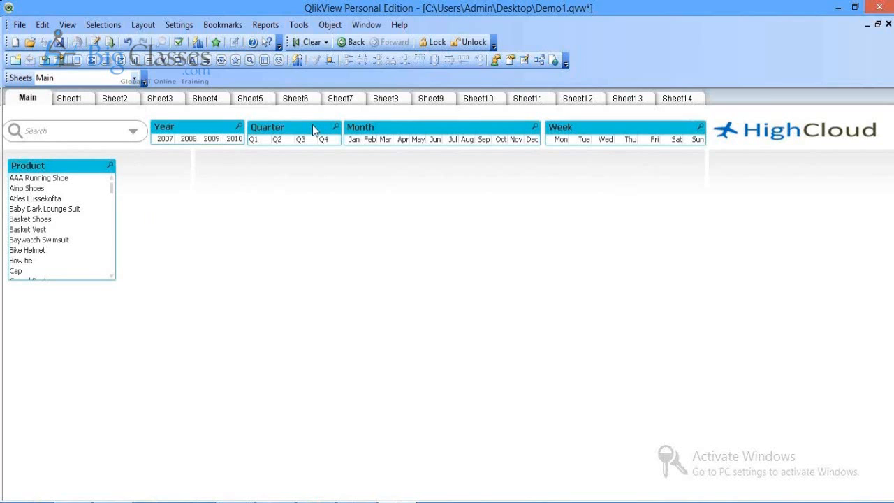
# Step: Retitle the Year list box on Main as YEAR
pyautogui.rightClick(215, 131)
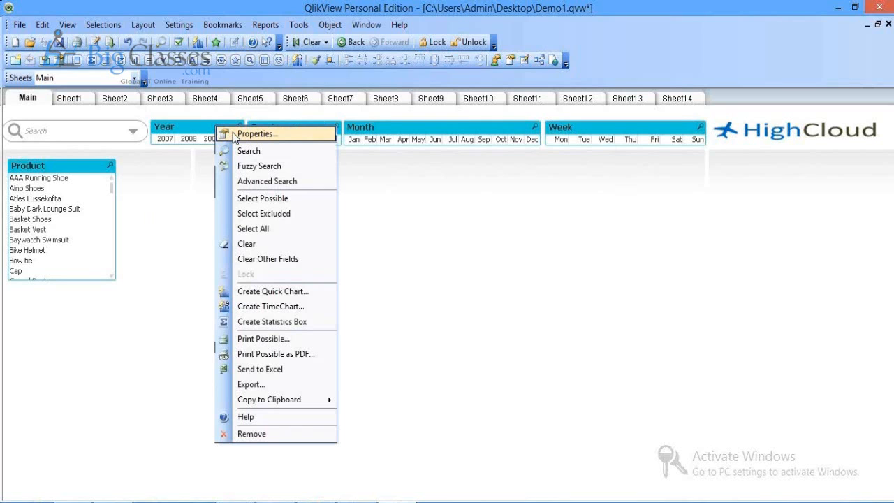
pyautogui.click(235, 135)
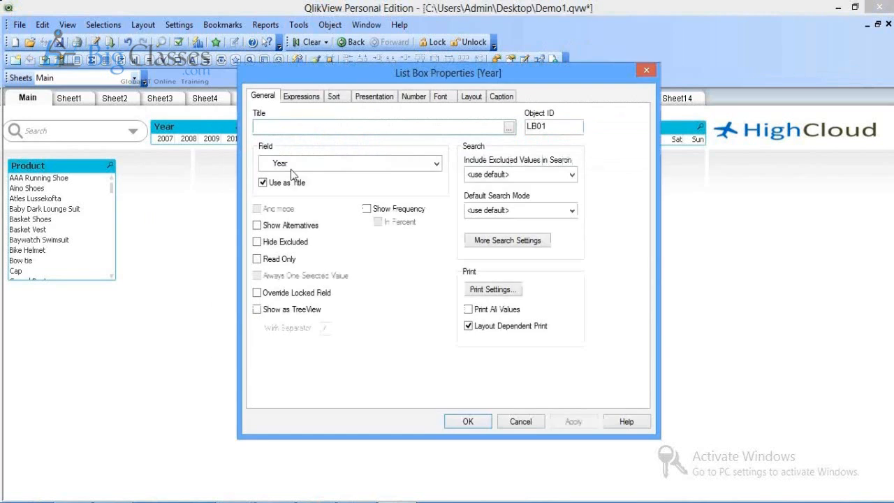
pyautogui.write('YEAR')
pyautogui.click(573, 423)
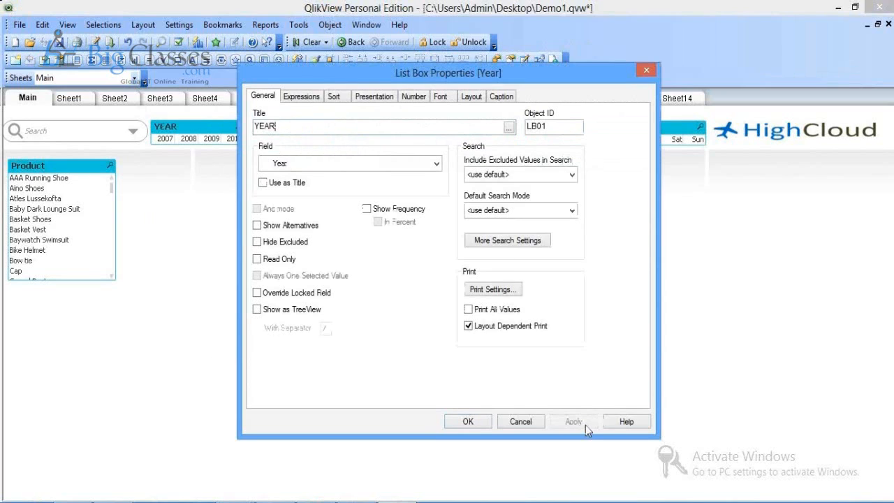
pyautogui.click(468, 422)
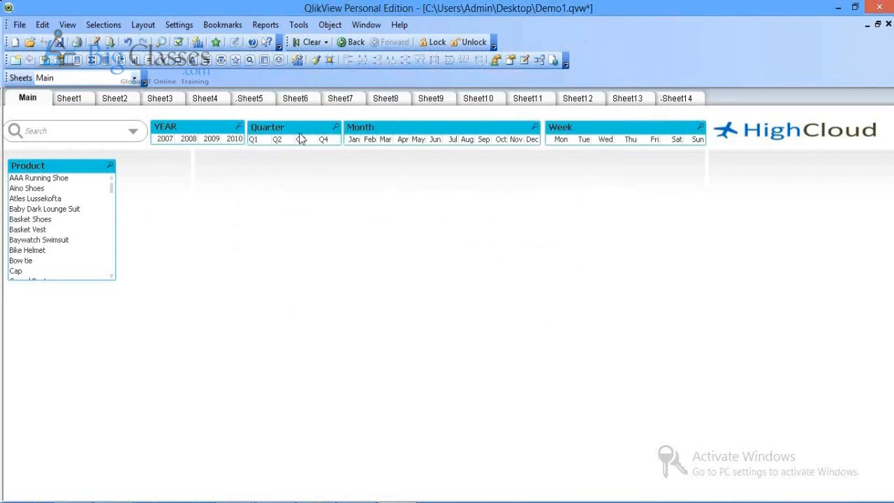
# Step: Retitle the Quarter list box as QUARTER and view Sheet1
pyautogui.rightClick(300, 138)
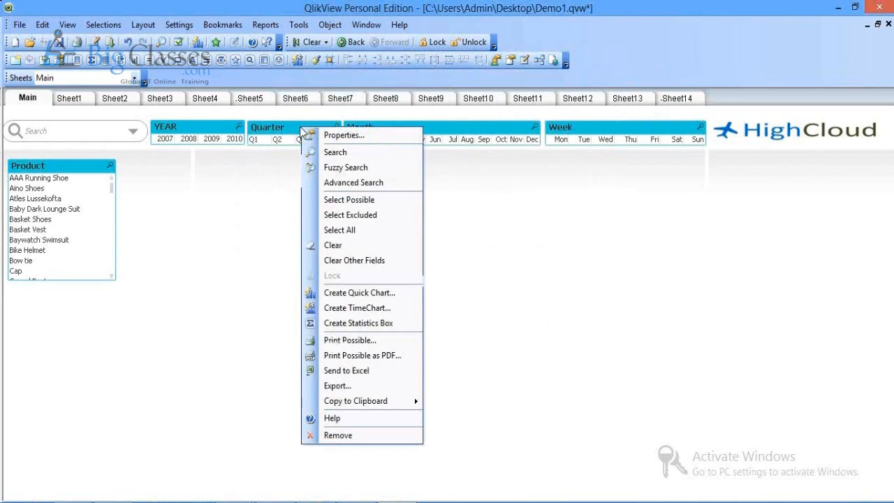
pyautogui.click(305, 135)
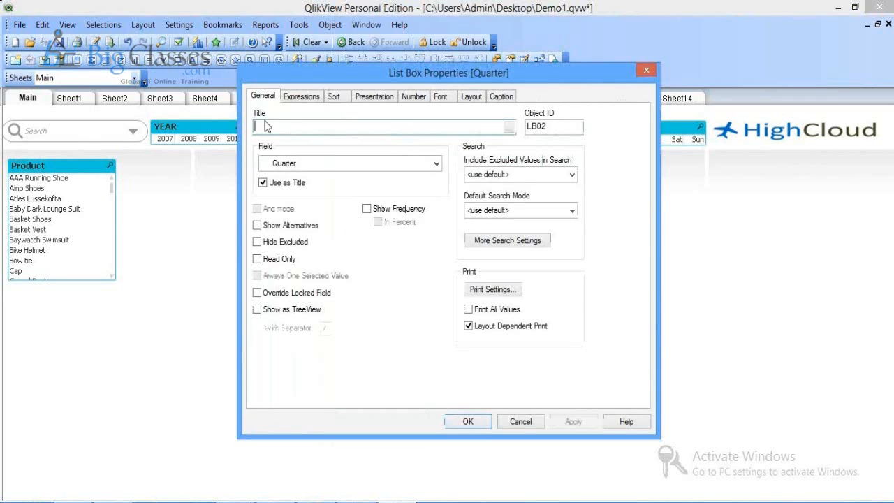
pyautogui.write('QUARTER')
pyautogui.press('Return')
pyautogui.click(82, 99)
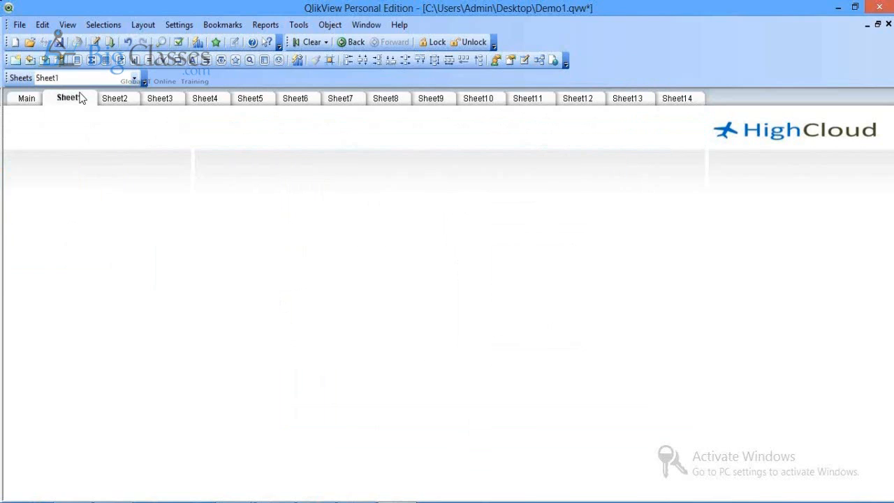
# Step: Paste linked copies of Main's filter objects onto Sheet1 and save Demo1
pyautogui.click(28, 99)
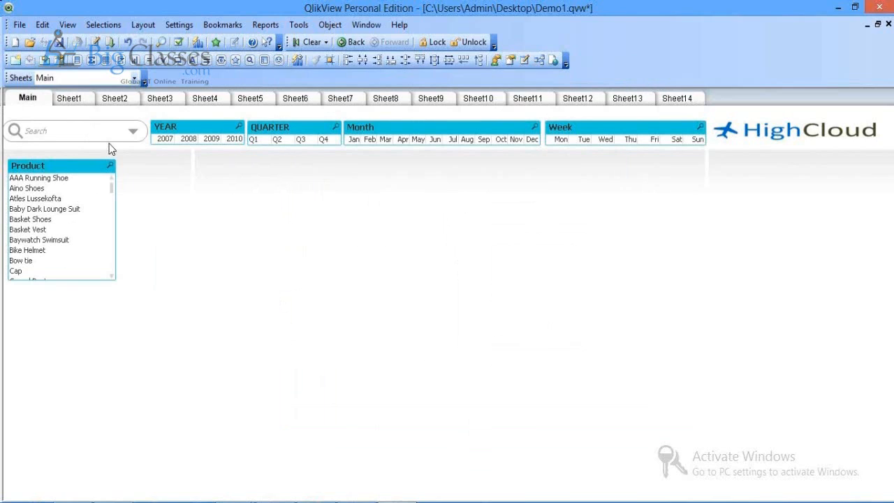
pyautogui.click(68, 98)
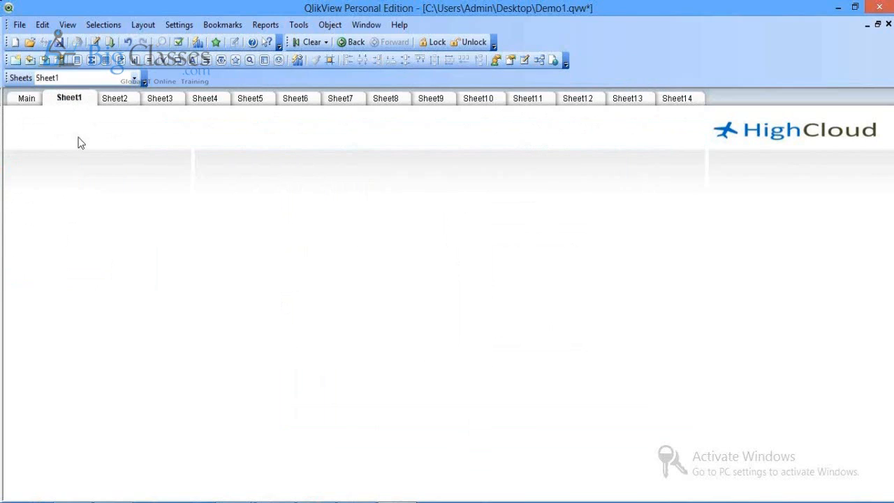
pyautogui.rightClick(80, 138)
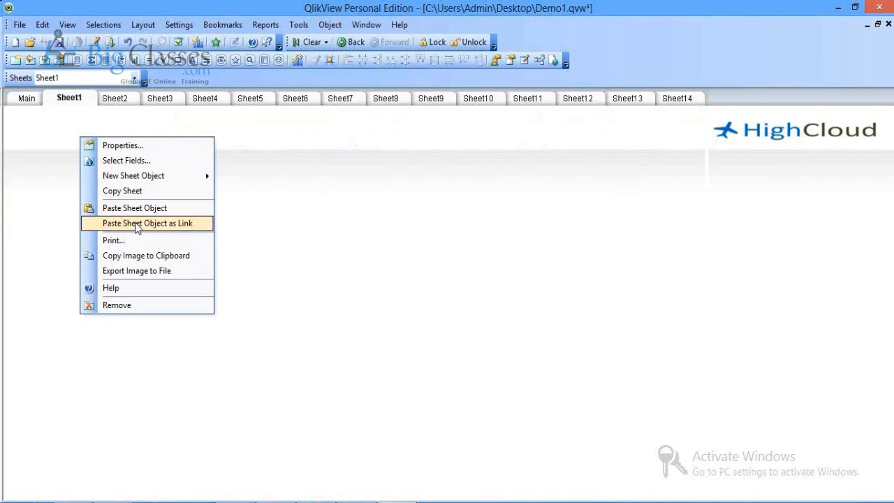
pyautogui.click(136, 224)
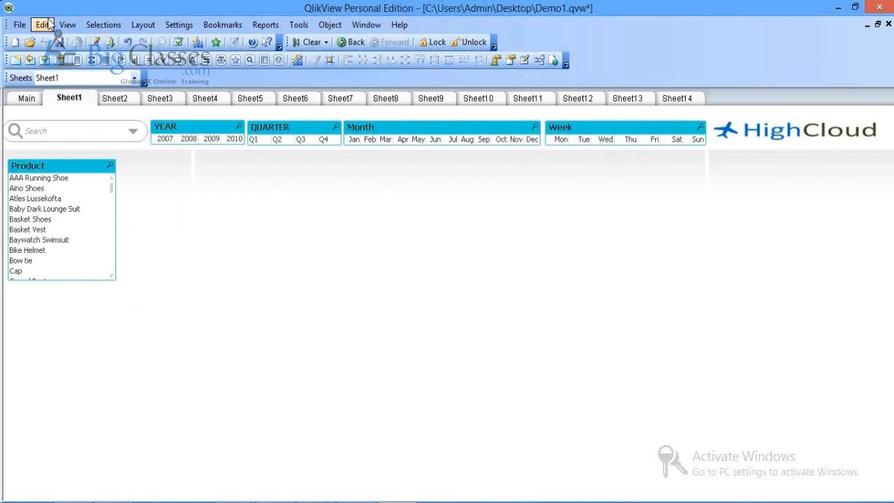
pyautogui.click(58, 43)
# Step: Retitle the linked YEAR list box as 'YEAR - -' and confirm it on Sheet1
pyautogui.click(25, 99)
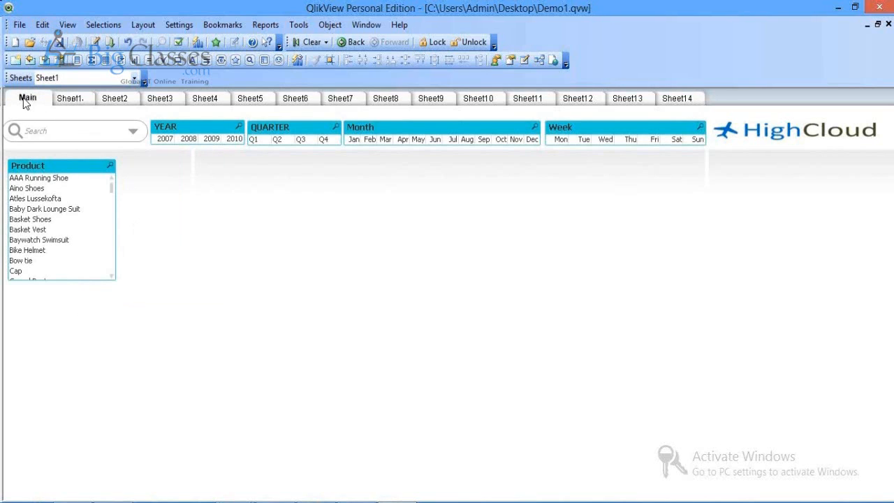
pyautogui.rightClick(180, 128)
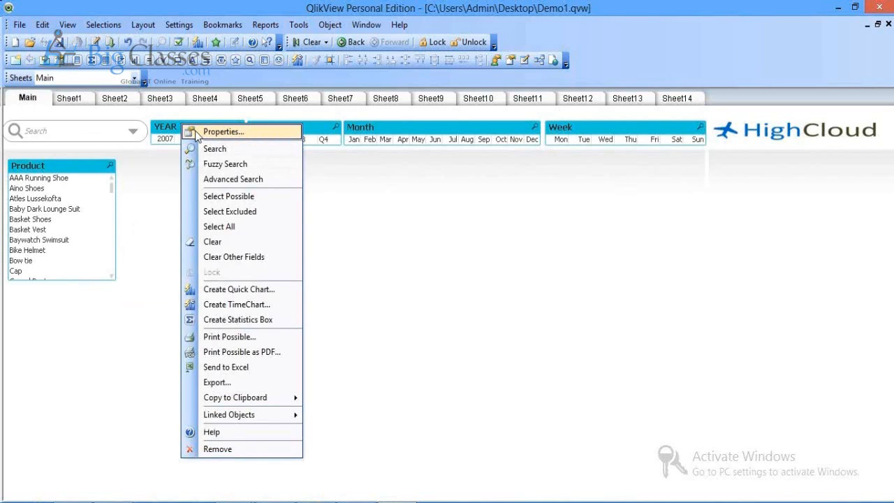
pyautogui.click(222, 132)
pyautogui.click(305, 125)
pyautogui.write('--')
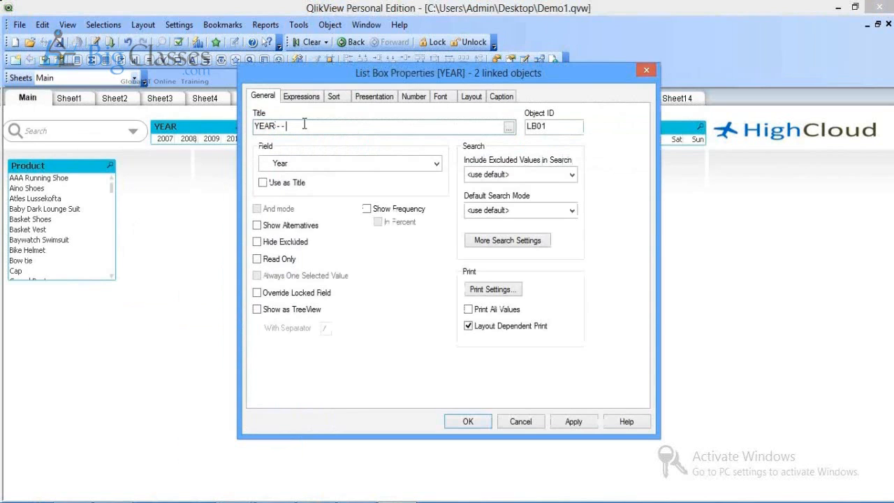
pyautogui.click(573, 421)
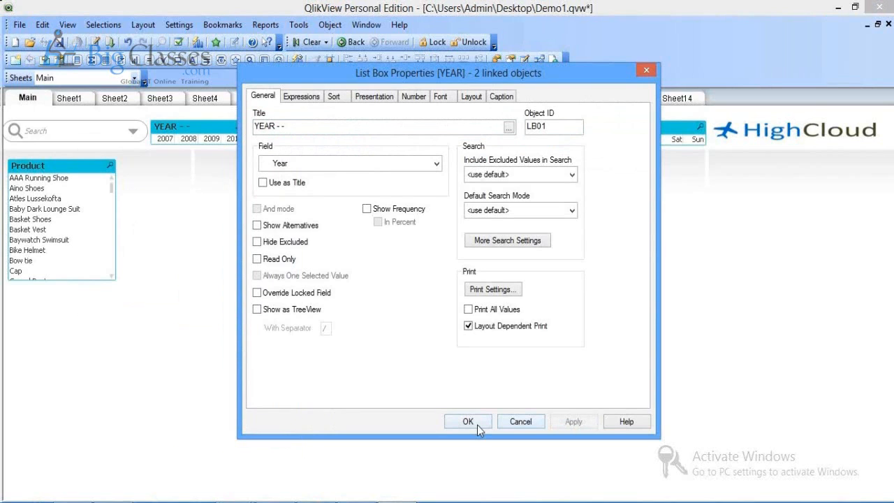
pyautogui.click(468, 422)
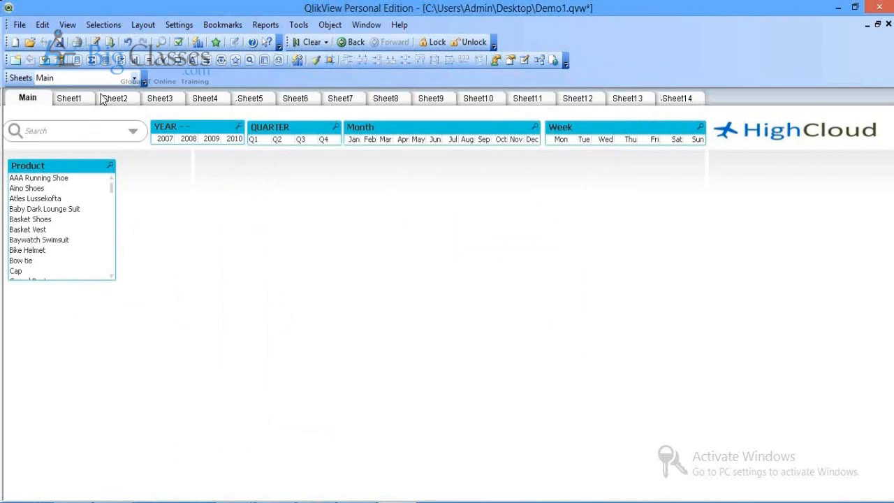
pyautogui.click(74, 98)
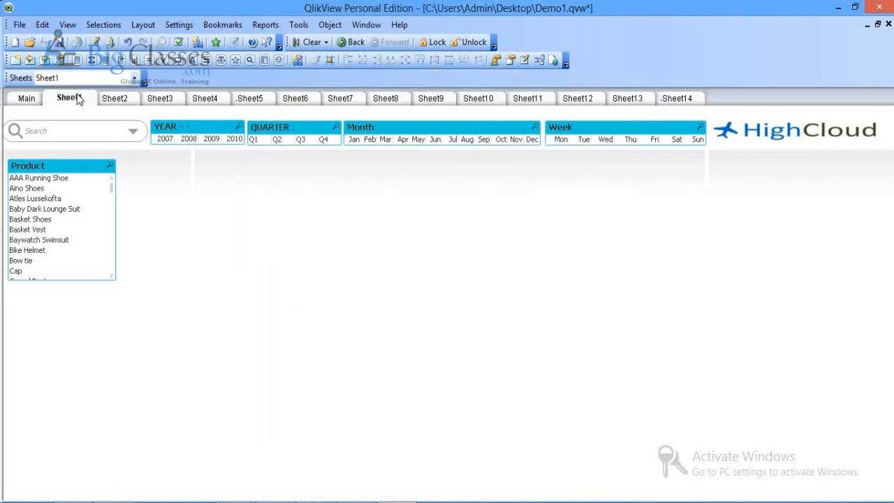
pyautogui.click(26, 100)
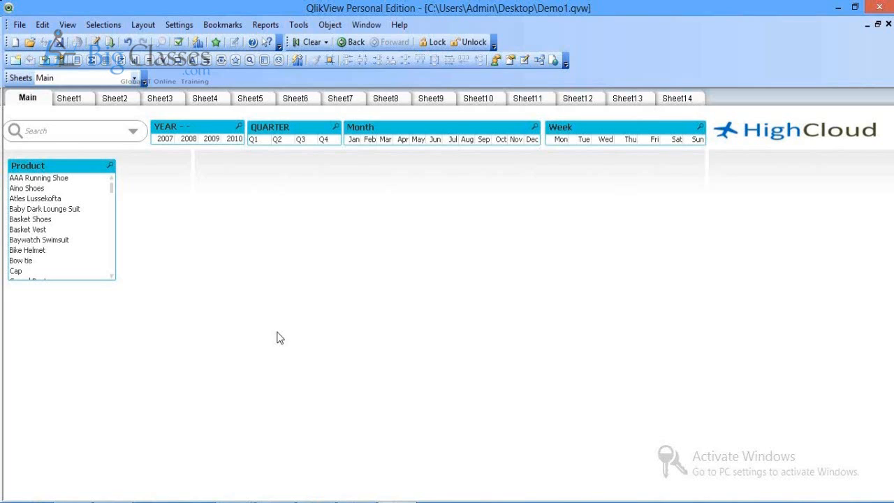
# Step: Start a new chart on Main and add OrderDate as its first dimension
pyautogui.rightClick(209, 175)
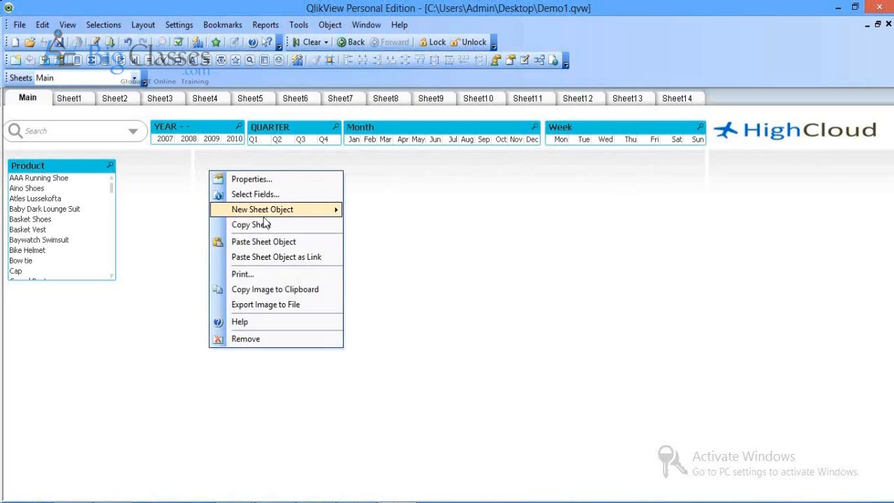
pyautogui.moveTo(264, 210)
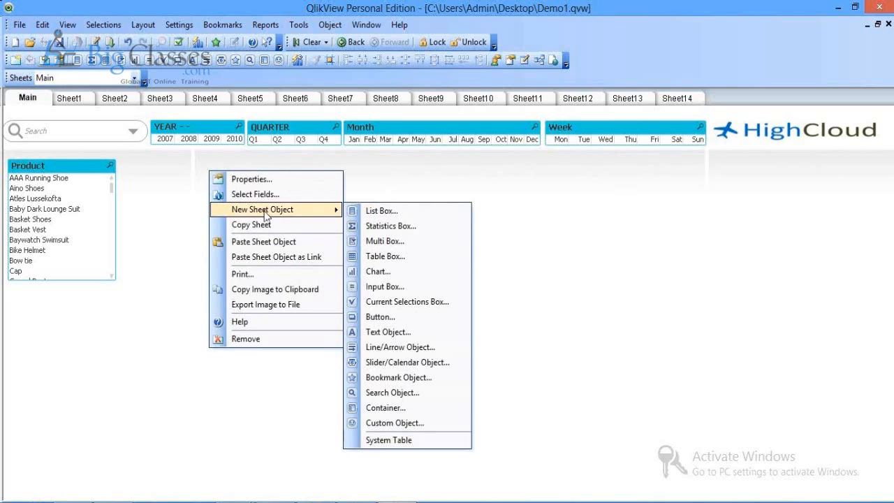
pyautogui.click(384, 271)
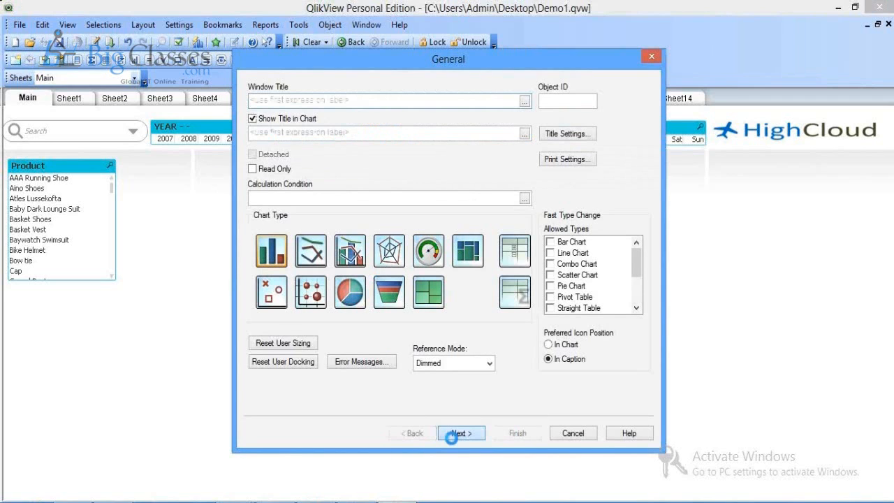
pyautogui.click(453, 435)
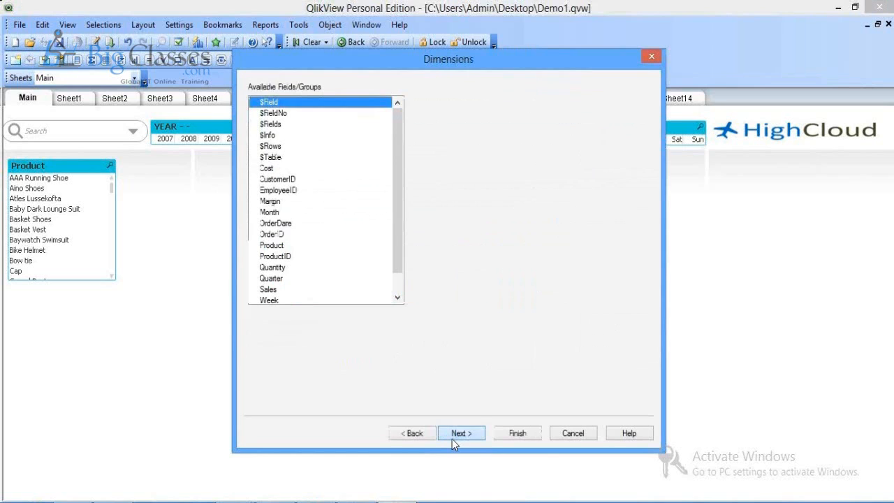
pyautogui.click(283, 267)
pyautogui.click(307, 223)
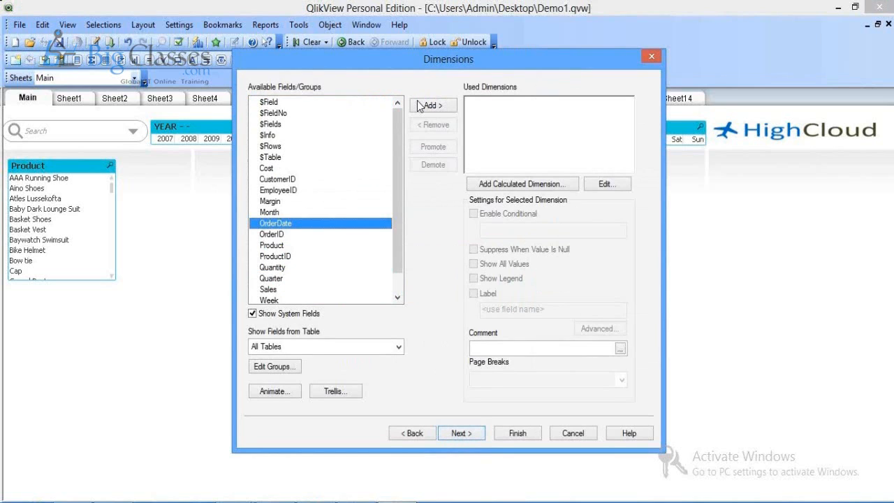
pyautogui.click(421, 105)
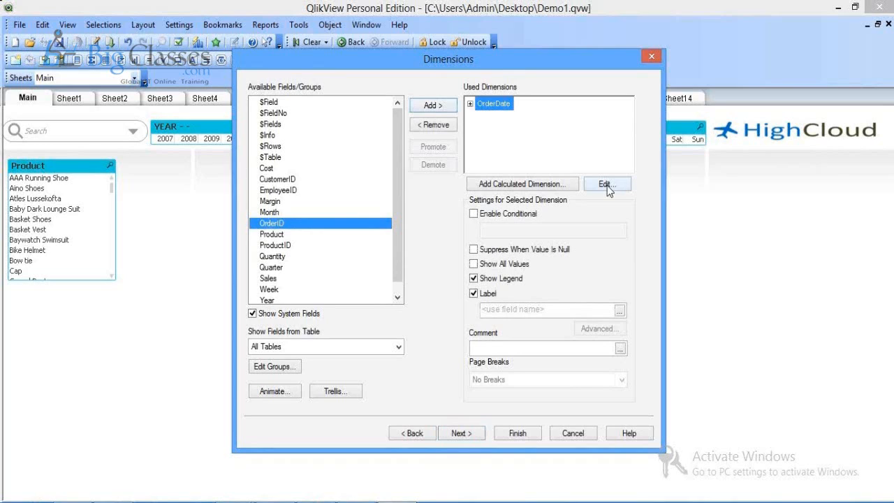
pyautogui.click(605, 184)
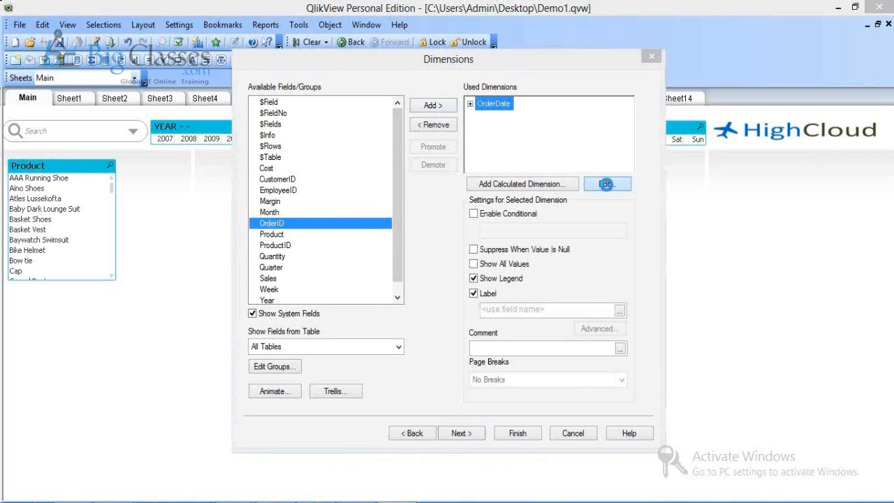
# Step: Change the chart dimension to the calculated =Year(OrderDate)
pyautogui.write('Mont')
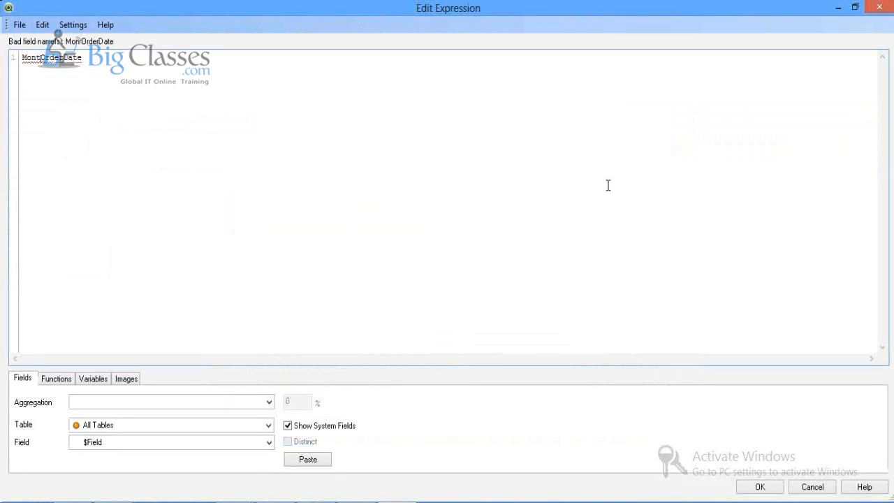
pyautogui.write('hYear')
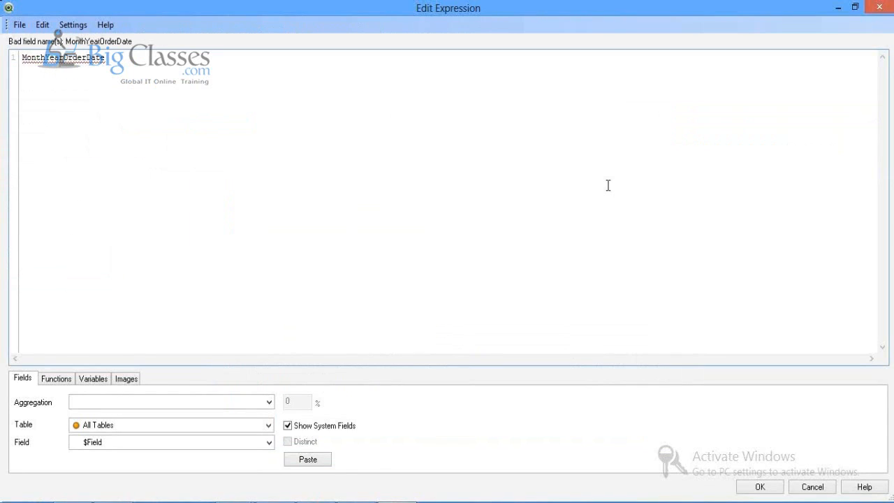
pyautogui.press('BackSpace')
pyautogui.press('BackSpace')
pyautogui.press('BackSpace')
pyautogui.press('BackSpace')
pyautogui.press('BackSpace')
pyautogui.press('BackSpace')
pyautogui.press('BackSpace')
pyautogui.press('BackSpace')
pyautogui.press('BackSpace')
pyautogui.press('BackSpace')
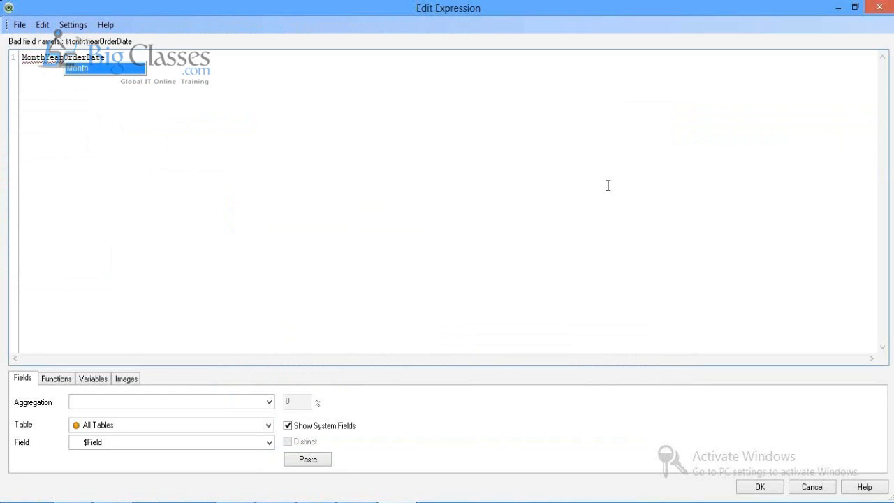
pyautogui.write('=<p')
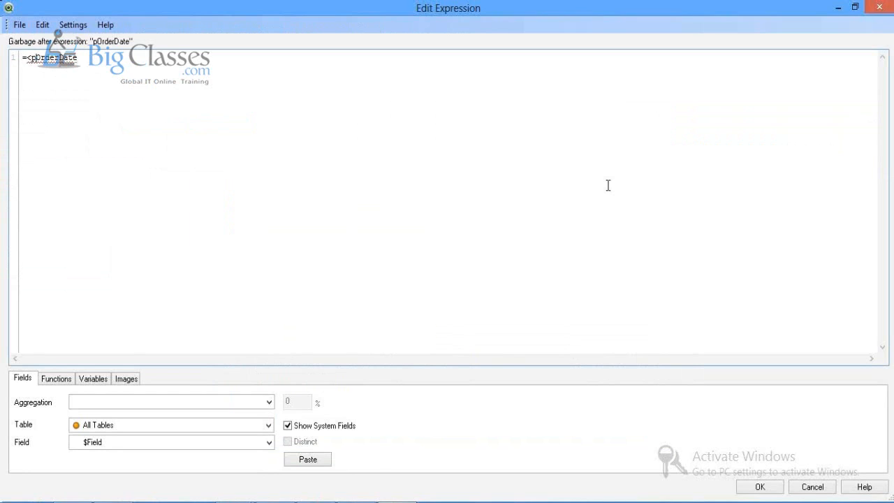
pyautogui.press('BackSpace')
pyautogui.press('BackSpace')
pyautogui.write('Month')
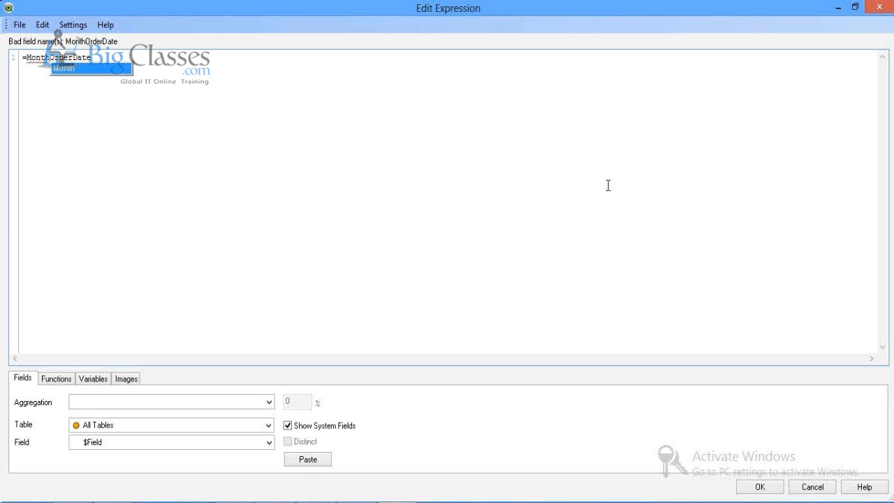
pyautogui.press('BackSpace')
pyautogui.press('BackSpace')
pyautogui.press('BackSpace')
pyautogui.press('BackSpace')
pyautogui.press('BackSpace')
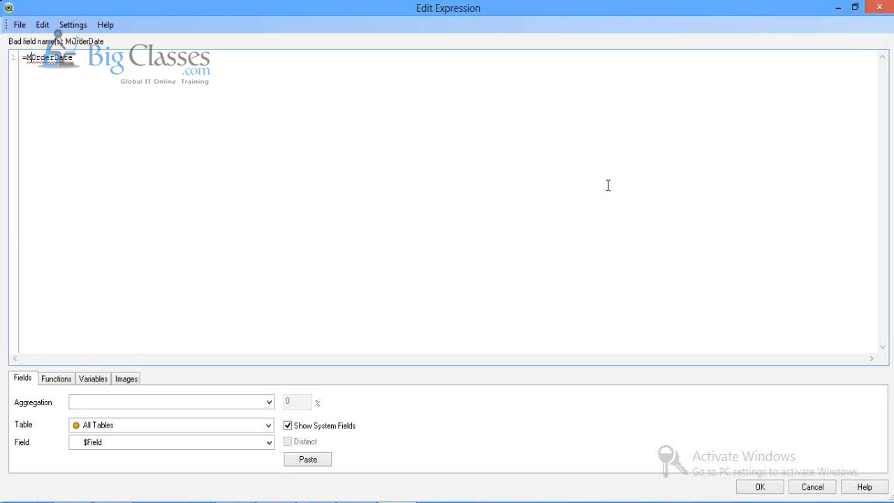
pyautogui.write('Year(')
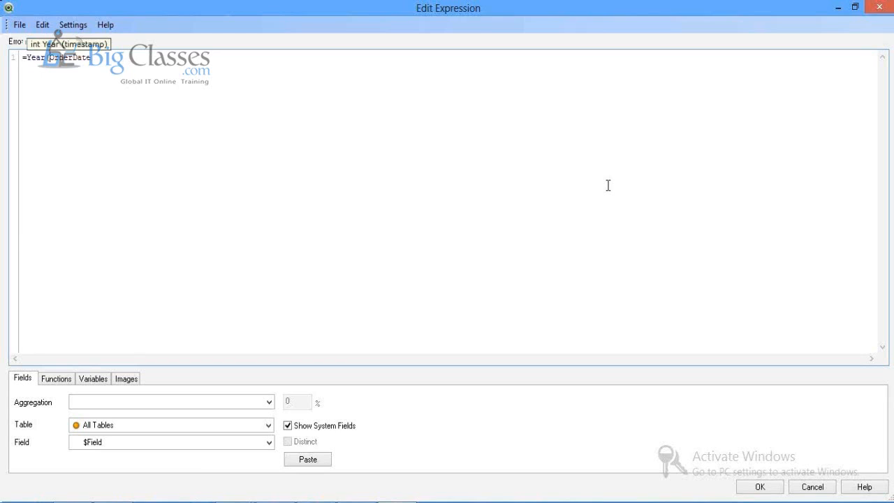
pyautogui.click(506, 167)
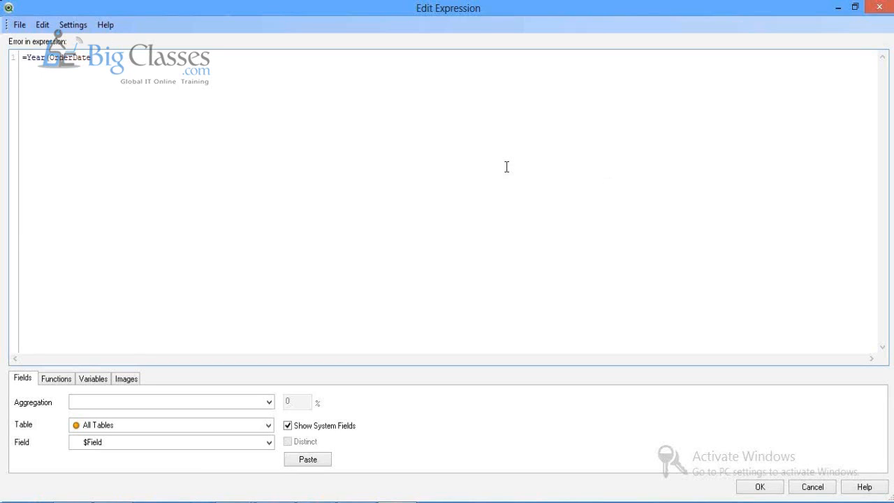
pyautogui.write(')')
pyautogui.click(760, 487)
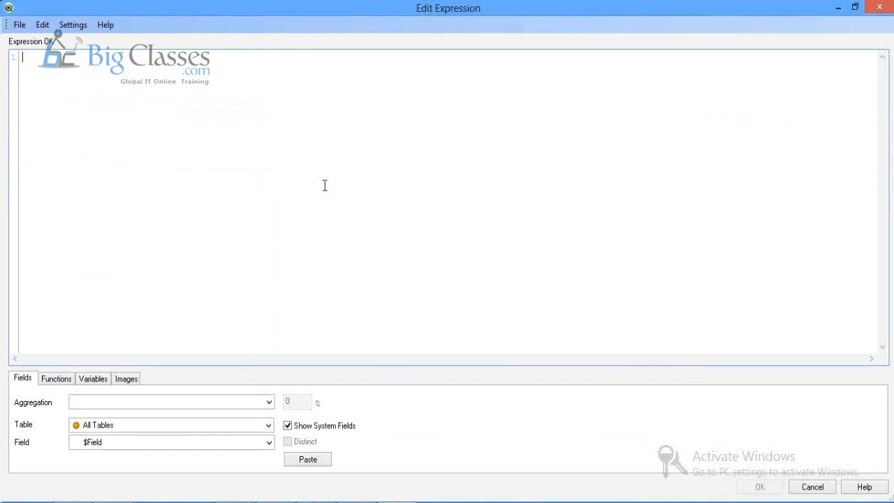
# Step: Add =Sum(Sales) as the chart's expression
pyautogui.write('=Sum(Sa')
pyautogui.press('Return')
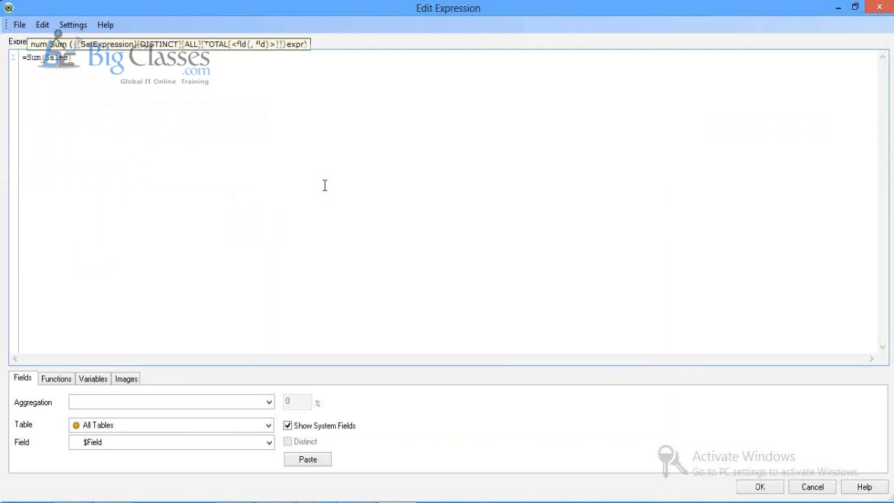
pyautogui.write(')')
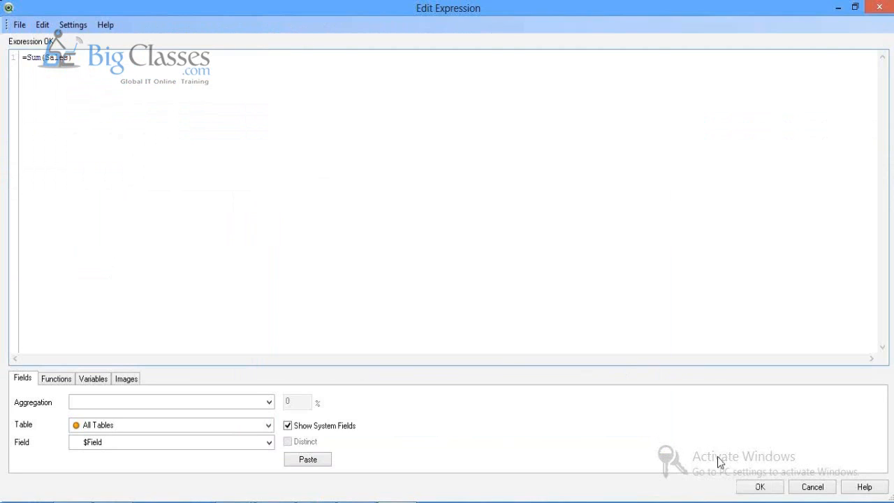
pyautogui.click(750, 485)
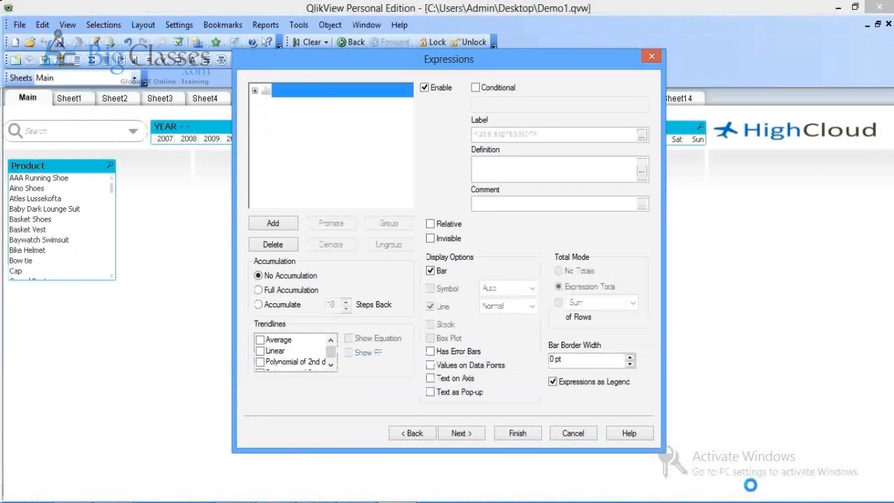
# Step: Finish the yearly sales bar chart and nudge it slightly higher on Main
pyautogui.click(517, 433)
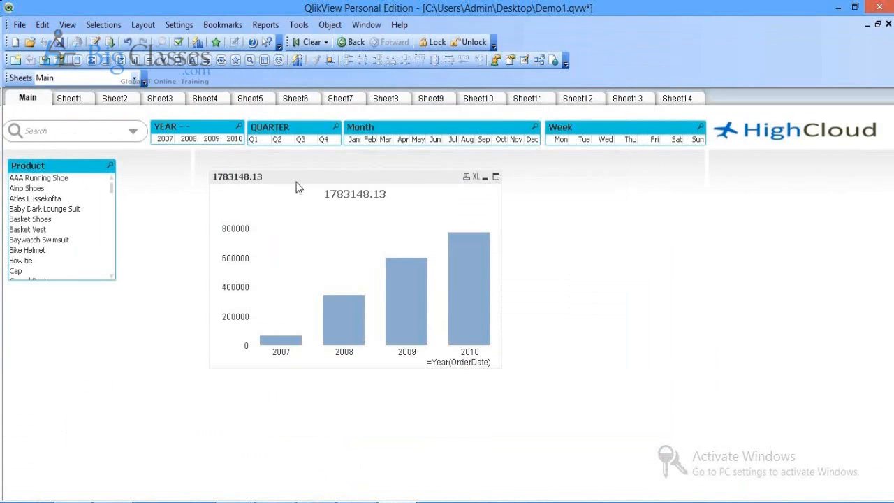
pyautogui.moveTo(295, 180)
pyautogui.mouseDown()
pyautogui.moveTo(281, 171)
pyautogui.moveTo(294, 172)
pyautogui.mouseUp()
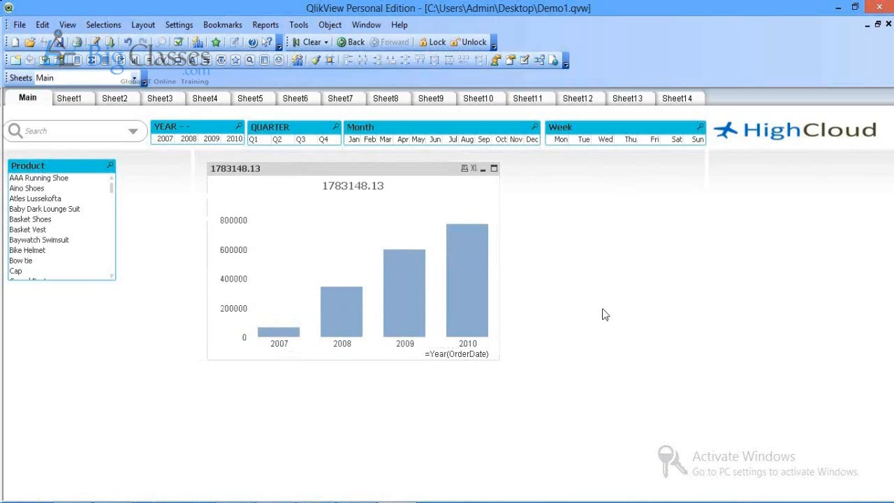
# Step: Open the bar chart's Dimensions properties and its field groups list
pyautogui.rightClick(356, 183)
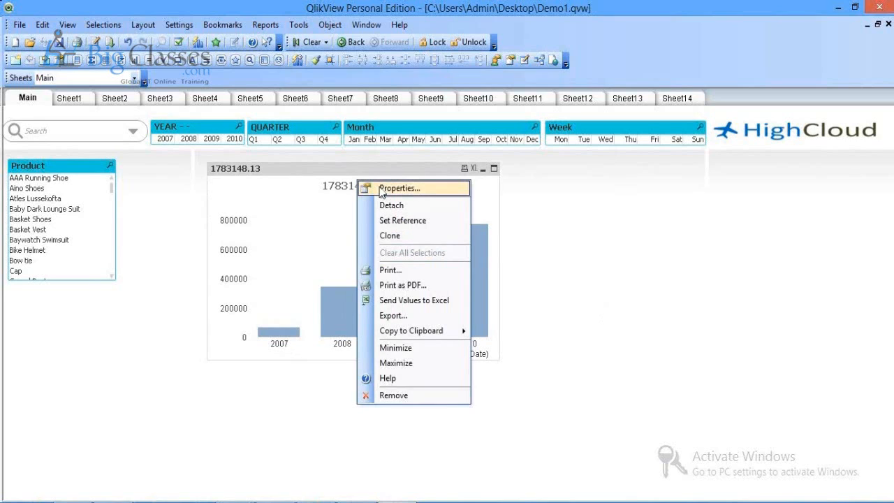
pyautogui.click(381, 189)
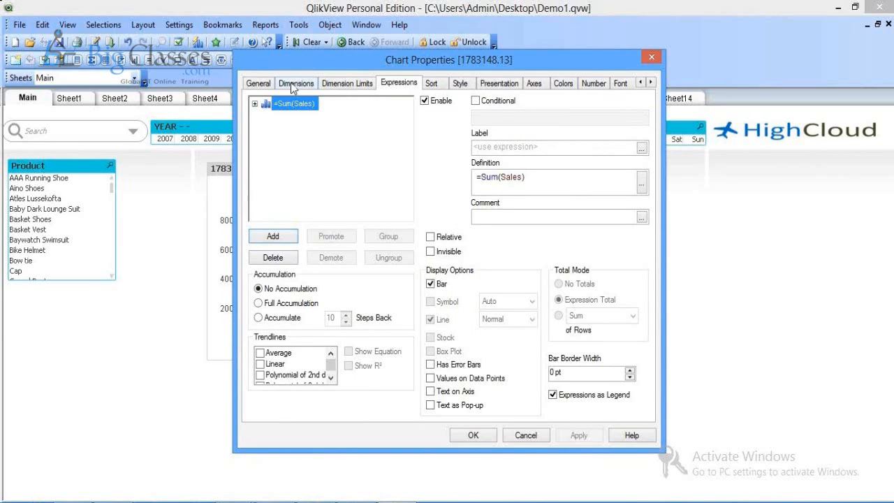
pyautogui.click(295, 84)
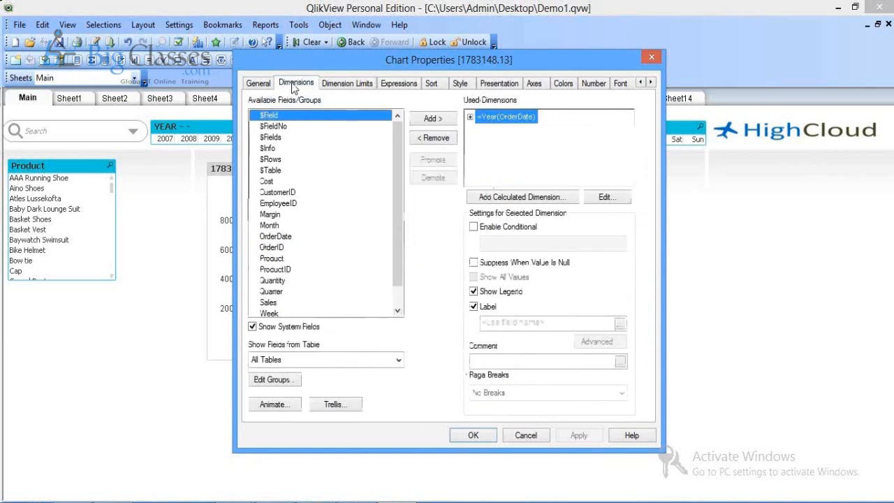
pyautogui.click(273, 380)
# Step: Create a new field group named Period containing Year and Quarter
pyautogui.click(296, 350)
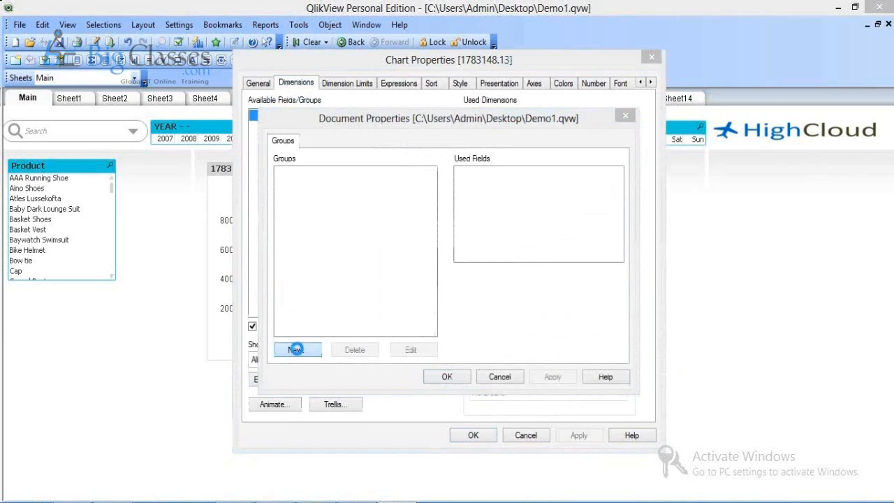
pyautogui.write('Period')
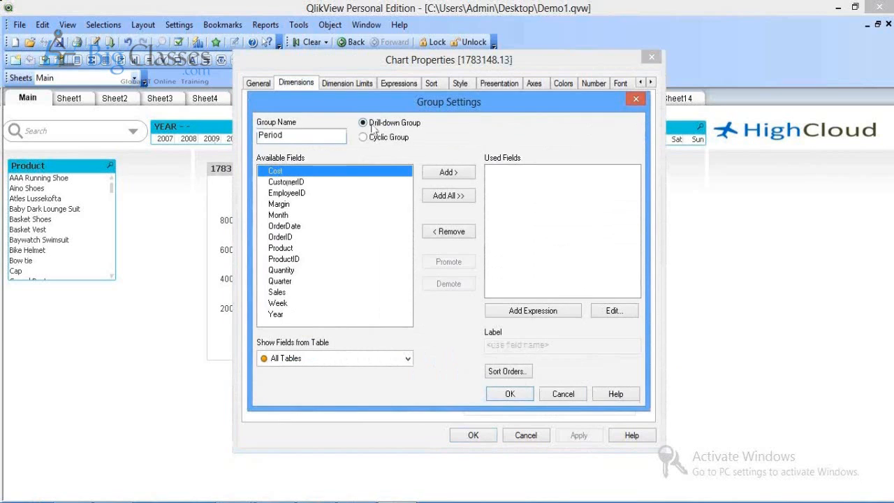
pyautogui.click(277, 314)
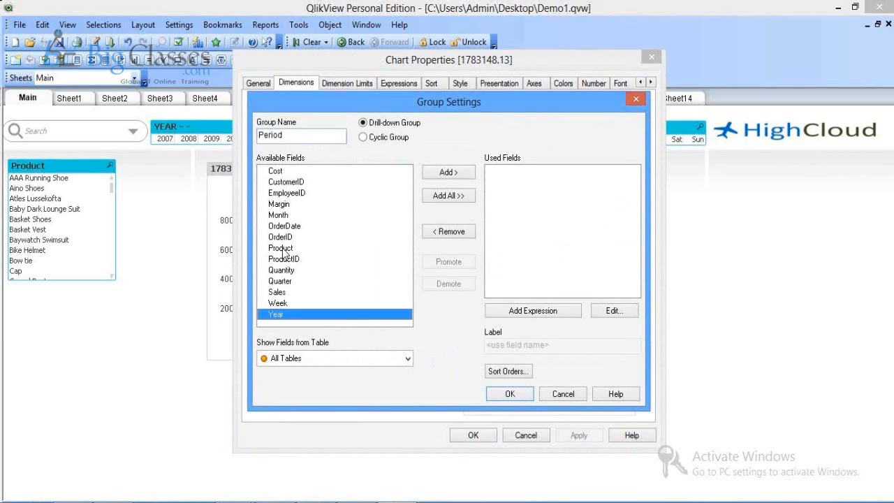
pyautogui.click(438, 179)
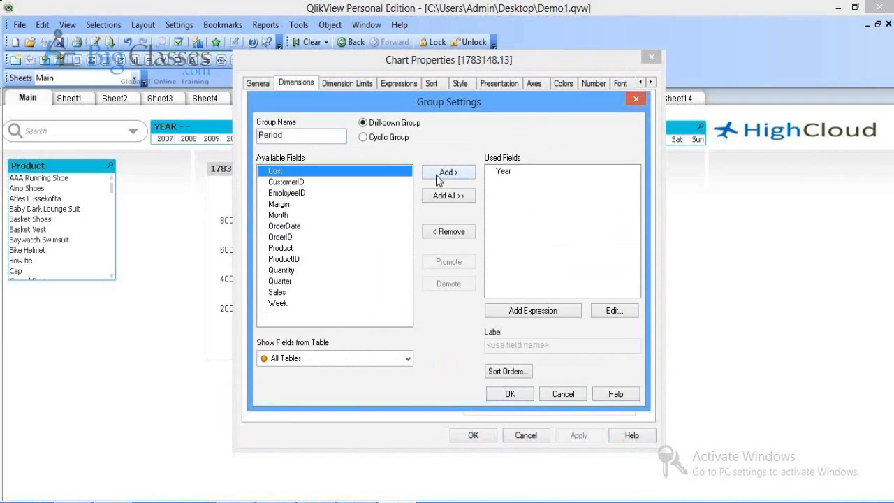
pyautogui.press('p')
pyautogui.press('q')
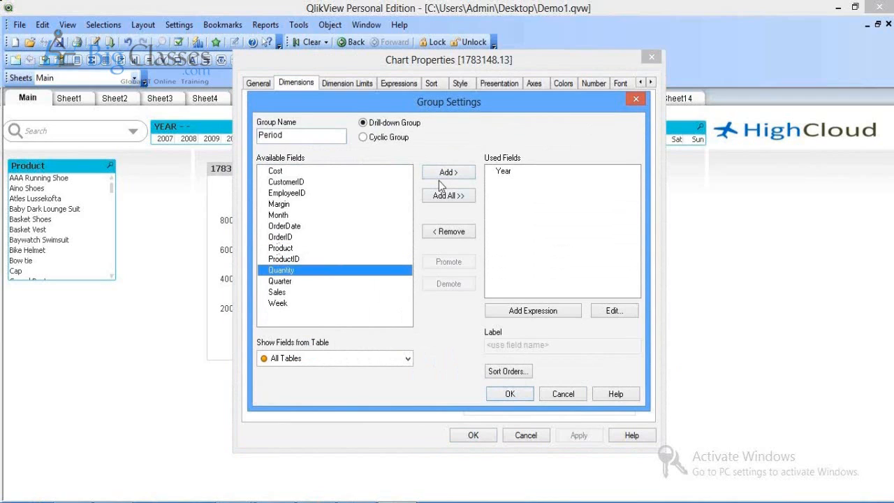
pyautogui.click(281, 282)
pyautogui.click(452, 174)
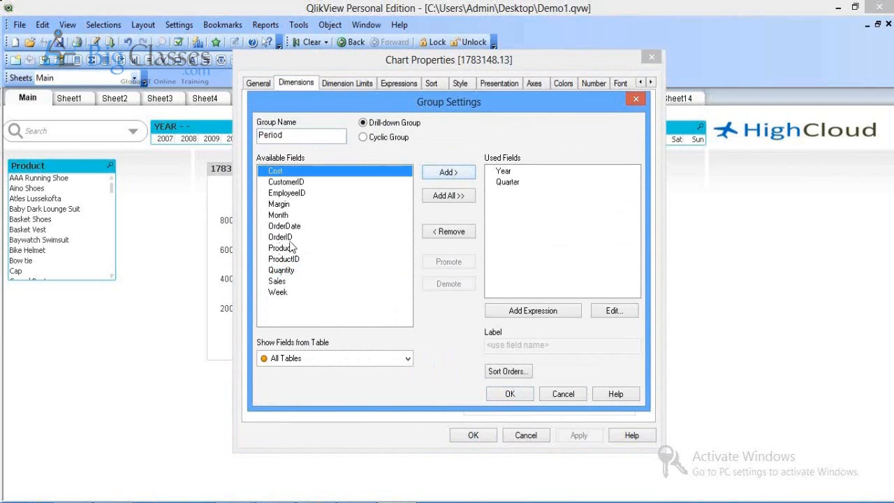
# Step: Add Month and Week to the Period group and confirm it
pyautogui.click(282, 260)
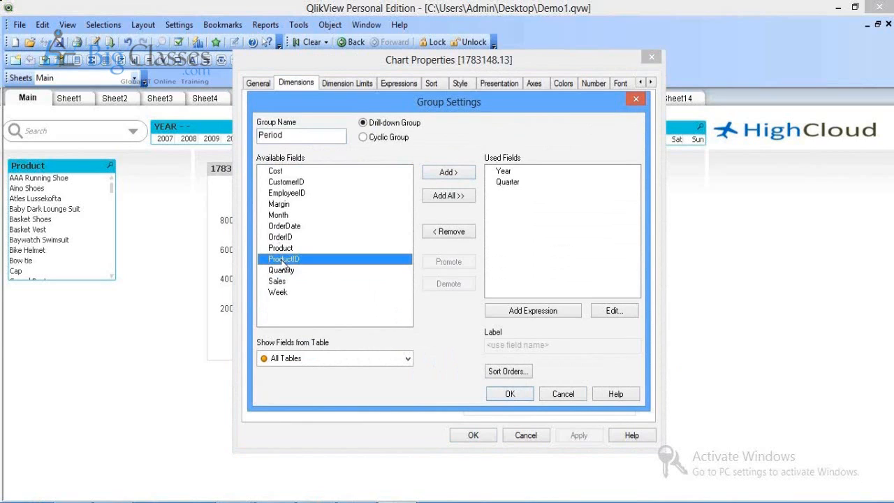
pyautogui.click(288, 215)
pyautogui.click(448, 172)
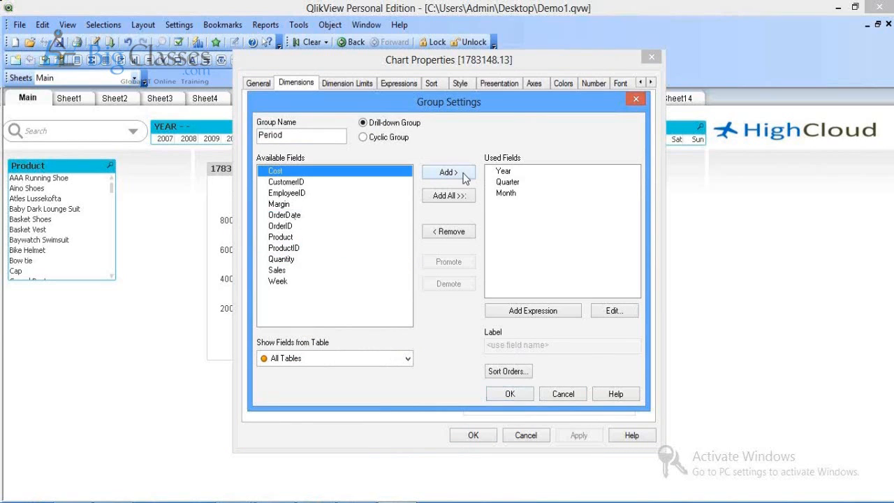
pyautogui.click(280, 281)
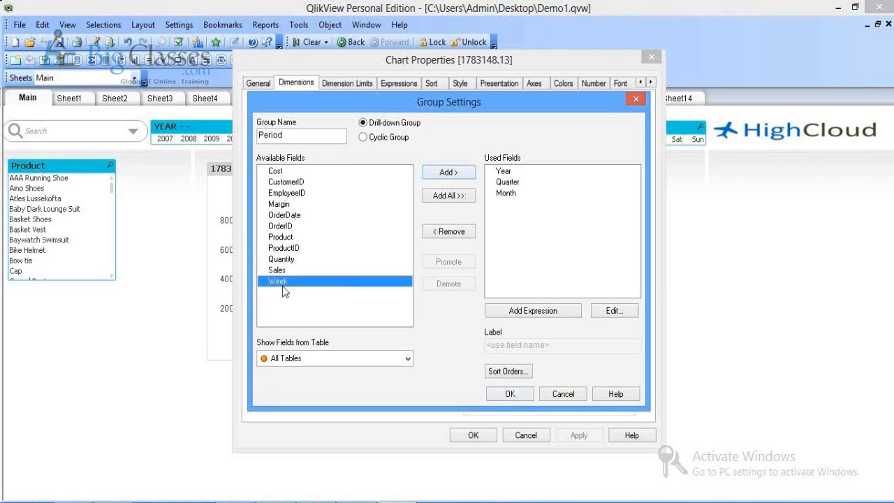
pyautogui.click(448, 172)
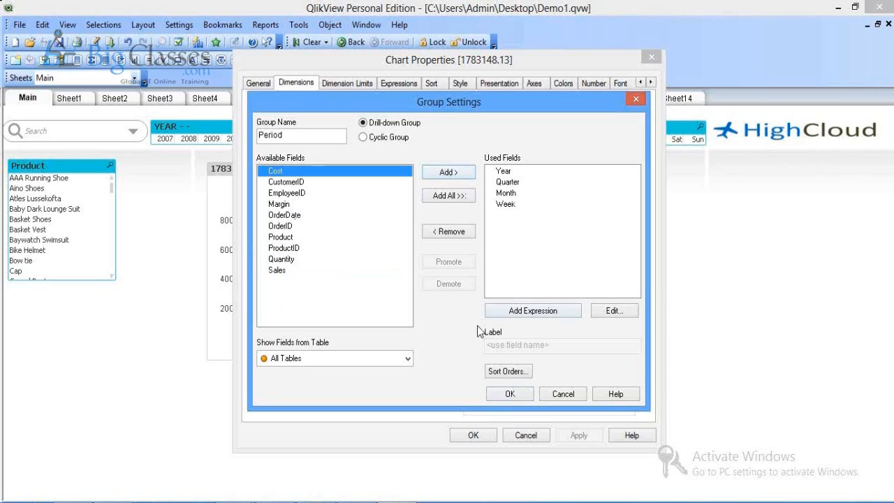
pyautogui.press('Return')
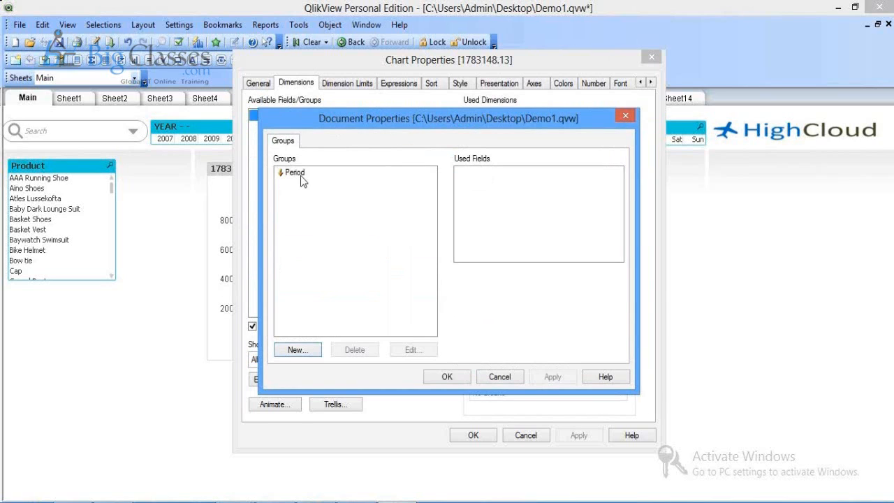
pyautogui.click(297, 175)
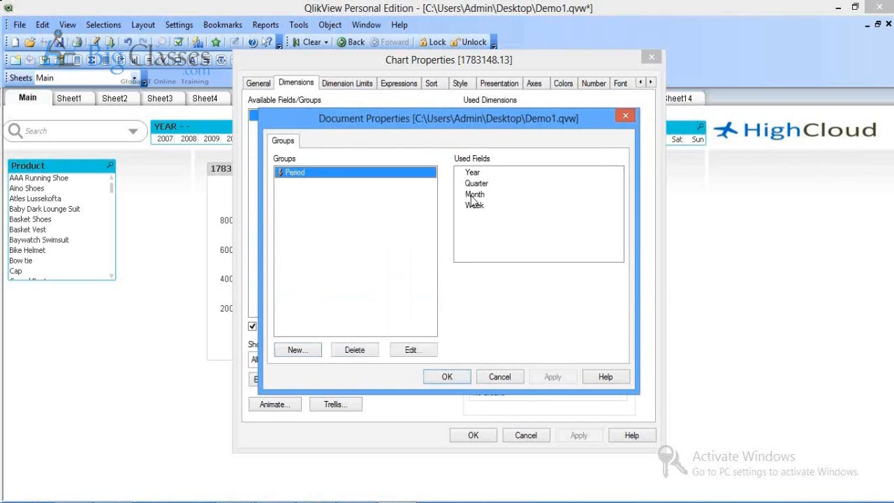
pyautogui.press('Return')
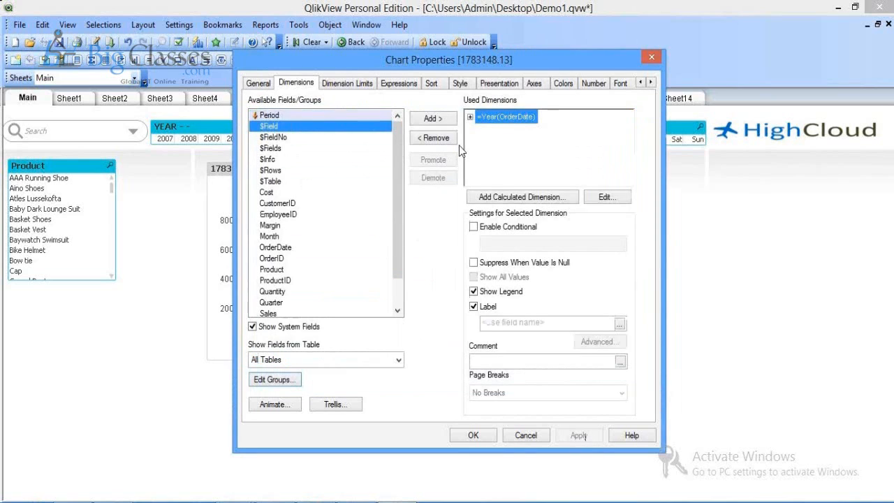
# Step: Replace the Year(OrderDate) dimension with the Period group and apply
pyautogui.click(447, 142)
pyautogui.click(335, 116)
pyautogui.click(414, 117)
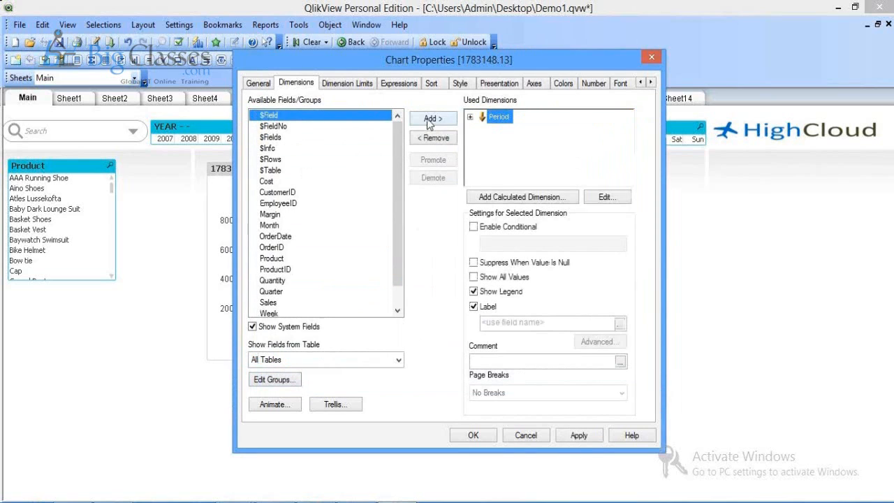
pyautogui.click(577, 435)
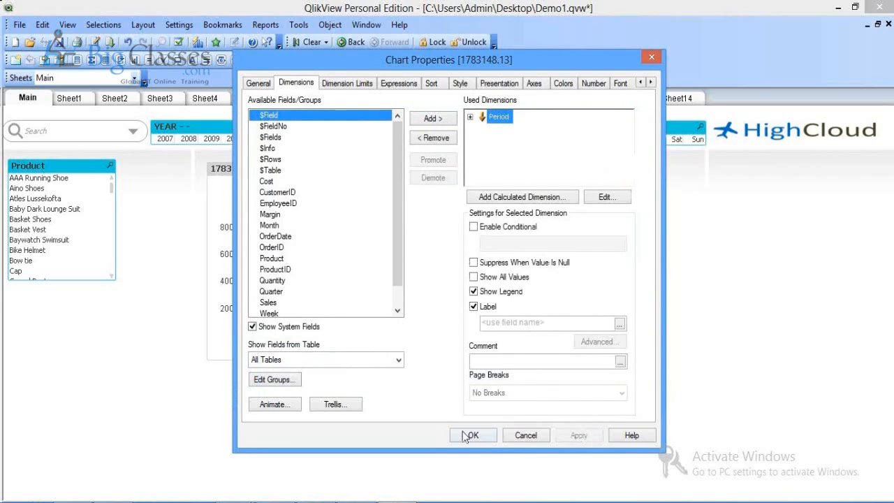
pyautogui.click(470, 436)
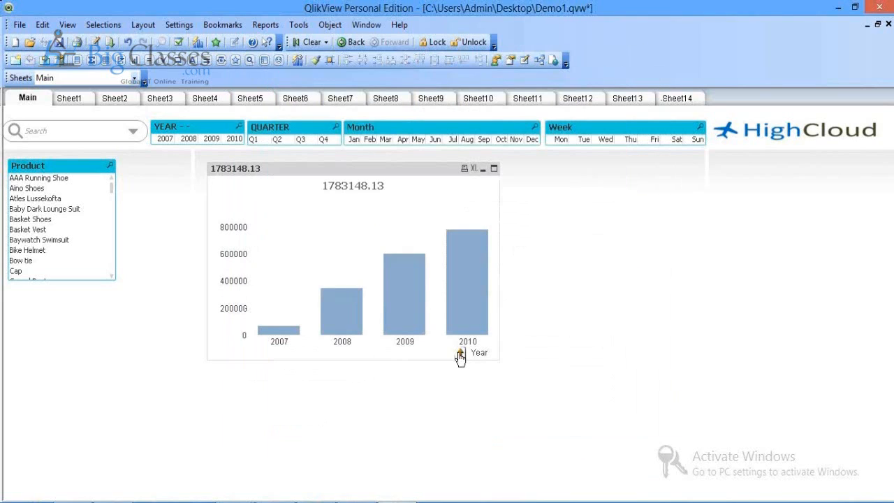
# Step: Set the chart's window title to 'Period Wise Sales' and turn off Show Title in Chart
pyautogui.rightClick(279, 172)
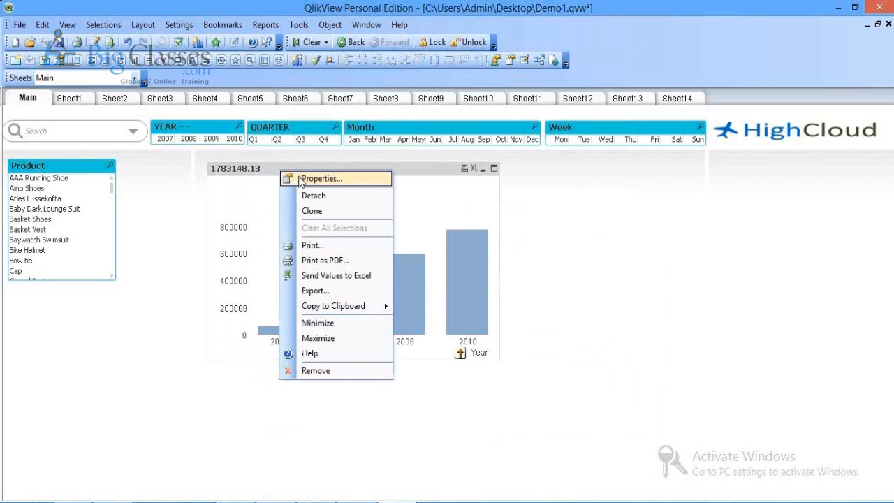
pyautogui.click(320, 179)
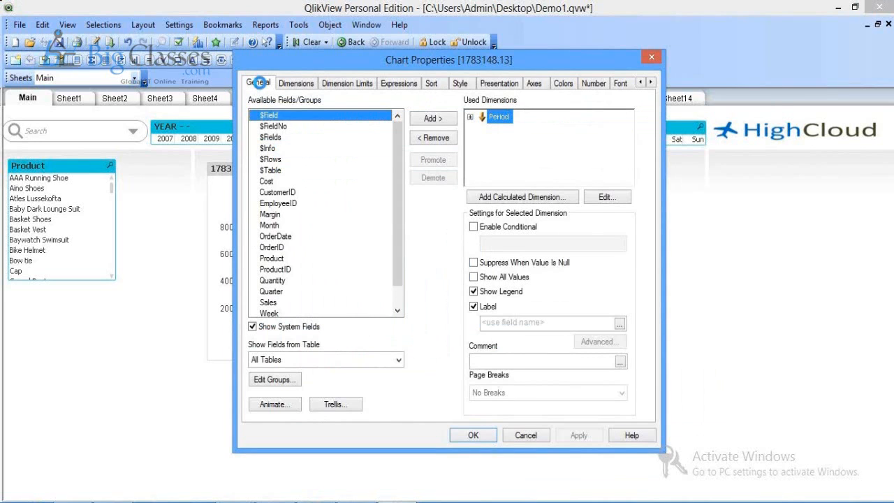
pyautogui.click(259, 83)
pyautogui.click(394, 154)
pyautogui.write('Period Wise Sales')
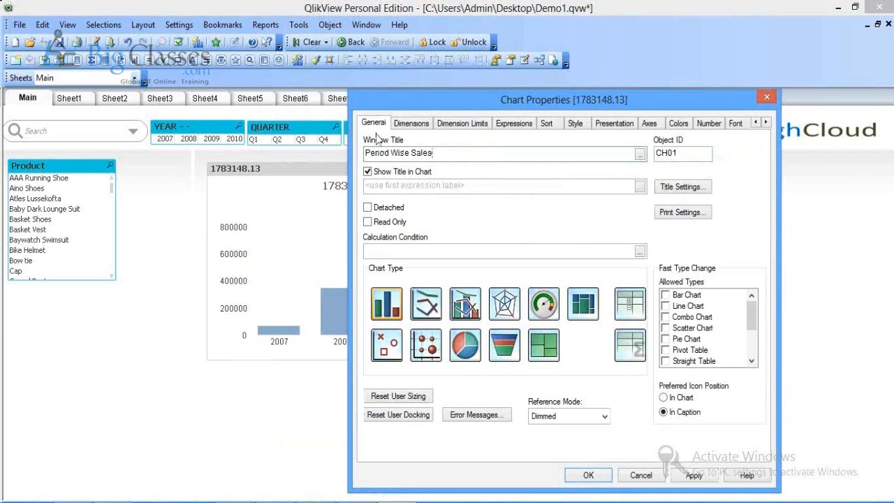
pyautogui.moveTo(399, 100); pyautogui.dragTo(528, 85)
pyautogui.click(496, 159)
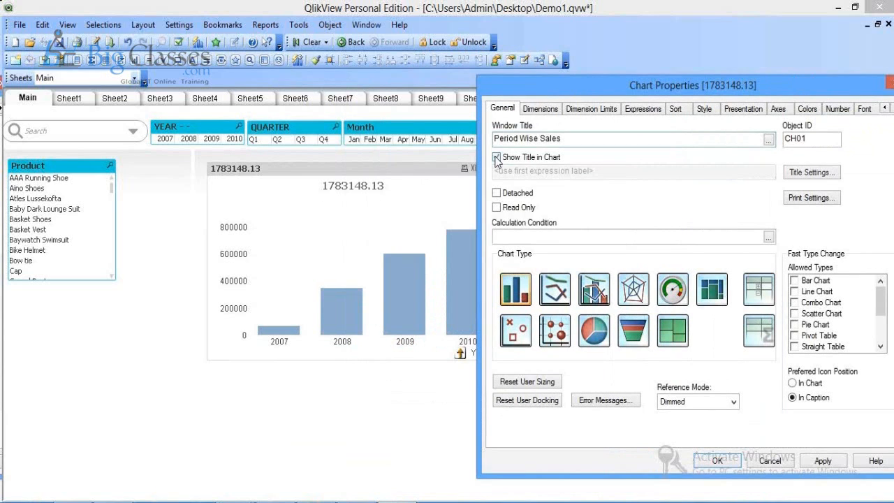
pyautogui.click(822, 462)
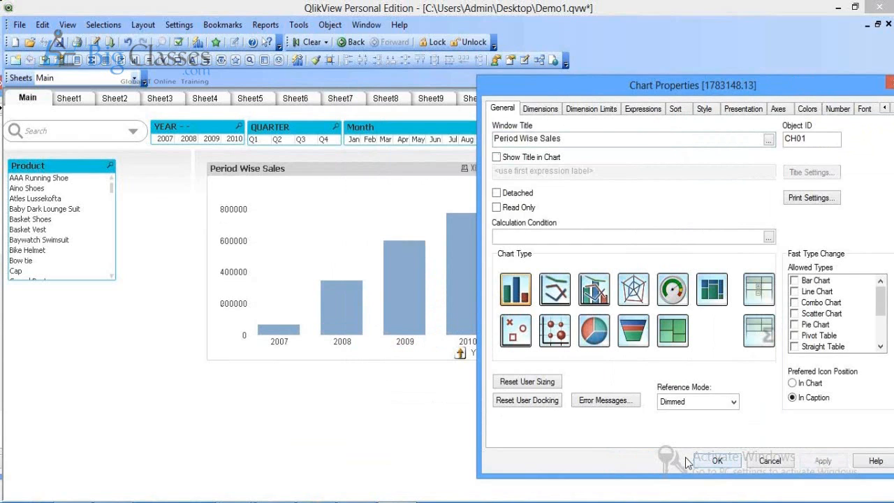
pyautogui.click(716, 461)
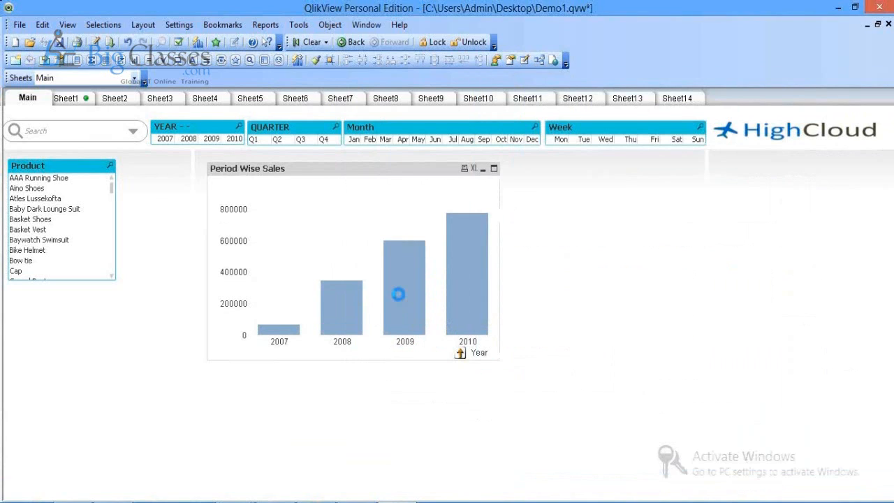
# Step: Drill the chart from 2009 into Q3, then September, to show weekday sales
pyautogui.click(398, 294)
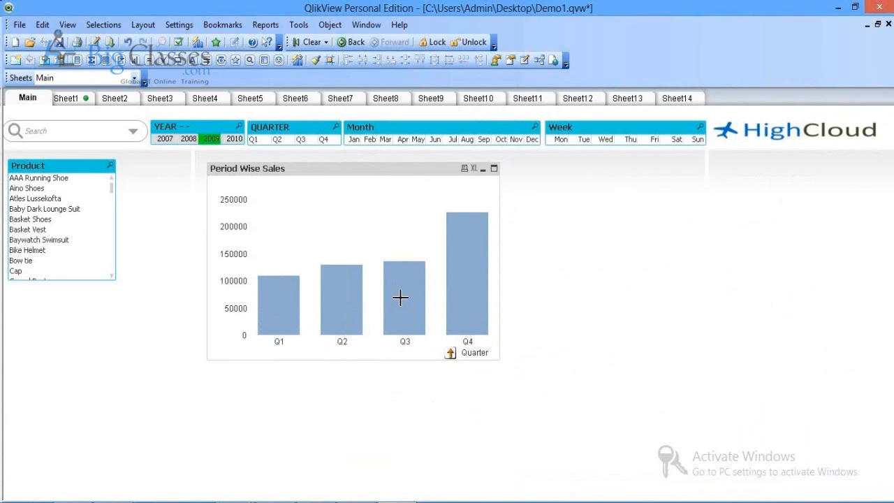
pyautogui.click(400, 298)
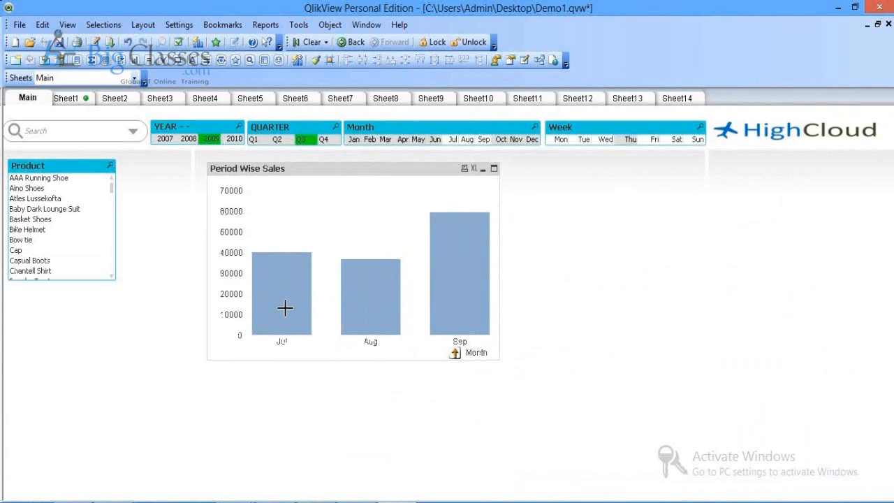
pyautogui.click(454, 278)
pyautogui.moveTo(436, 264)
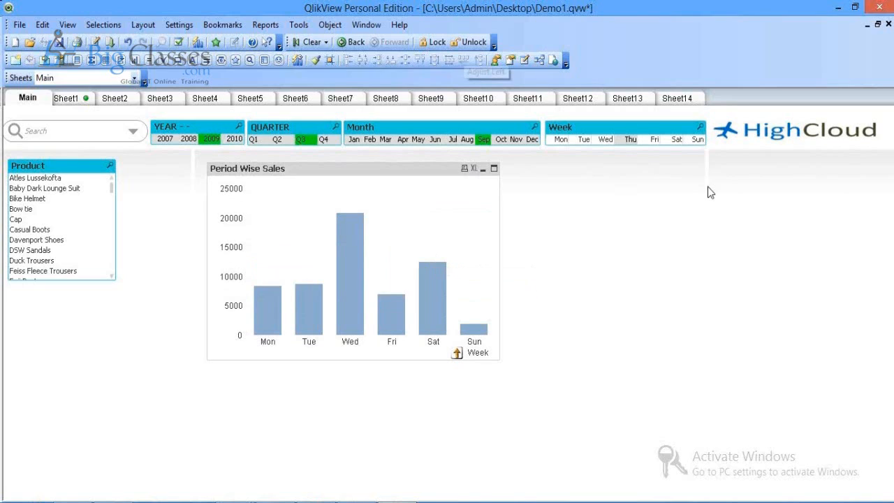
# Step: Place a Current Selections box at Main's top right, then clear selections so 2007–2010 show again
pyautogui.rightClick(726, 182)
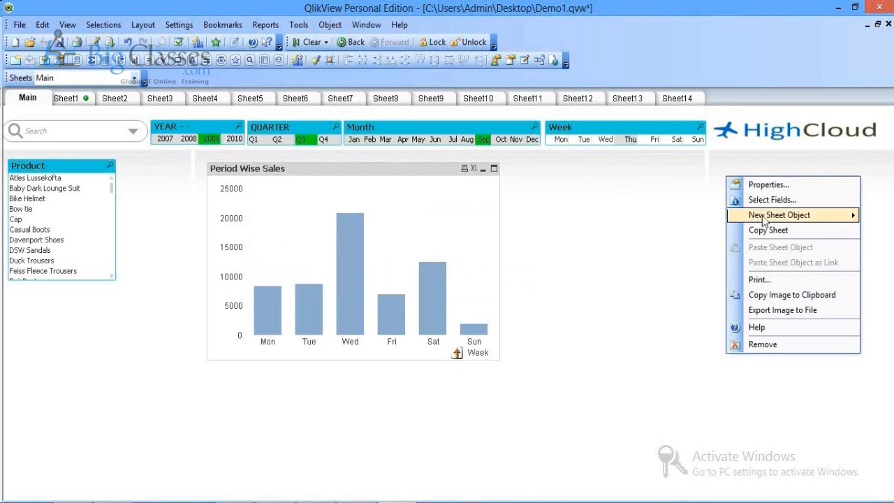
pyautogui.moveTo(766, 220)
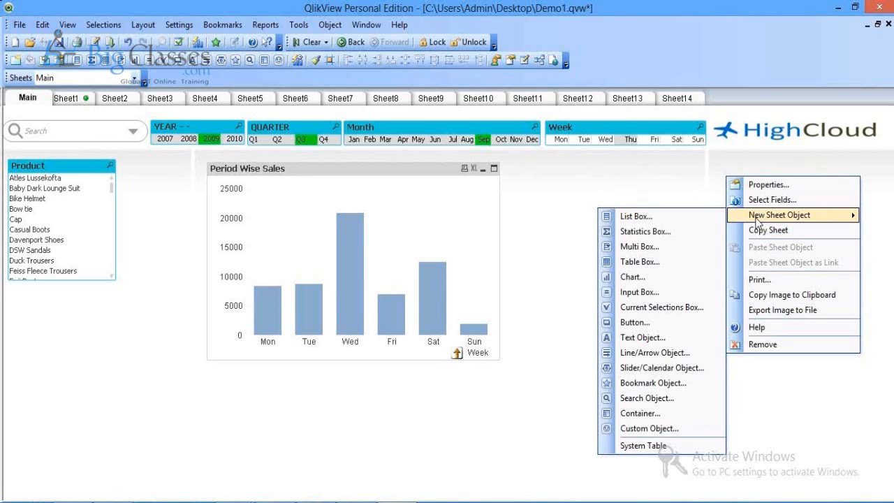
pyautogui.click(664, 308)
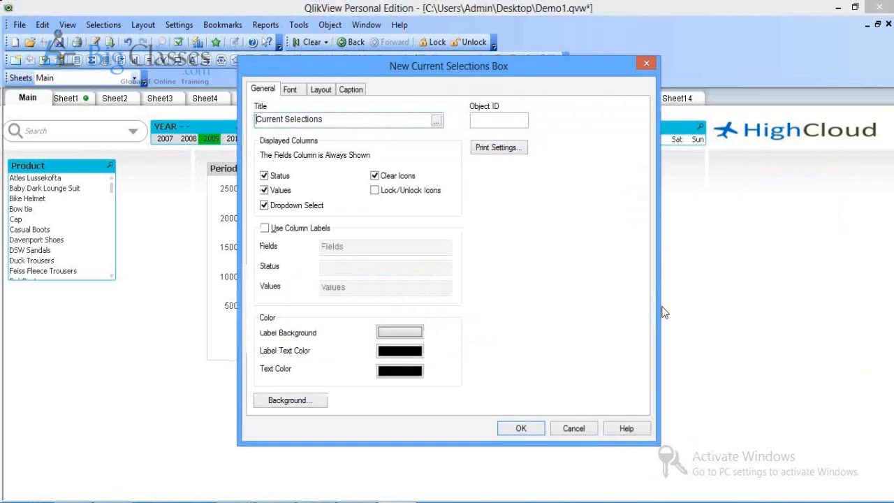
pyautogui.click(521, 429)
pyautogui.moveTo(786, 185); pyautogui.dragTo(767, 164)
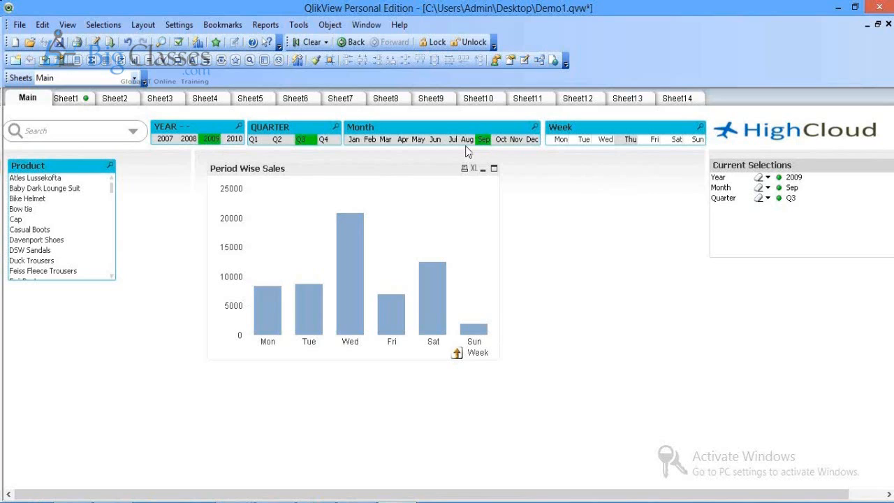
pyautogui.click(309, 43)
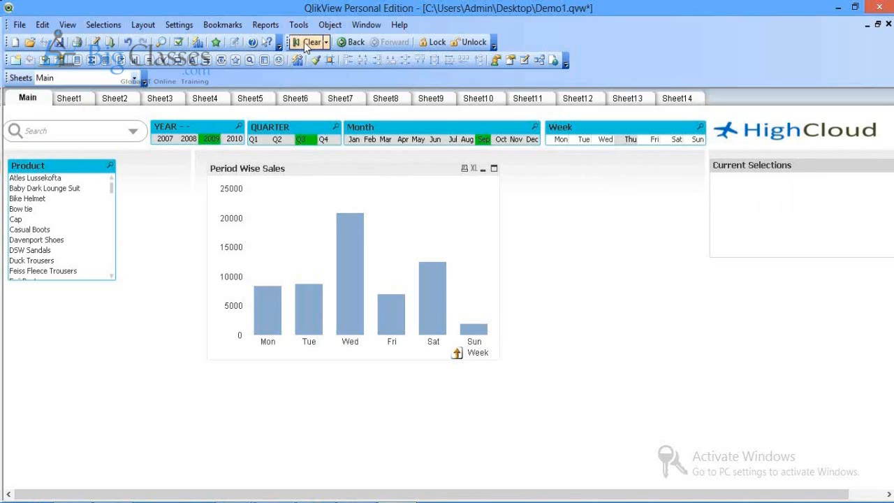
pyautogui.click(307, 43)
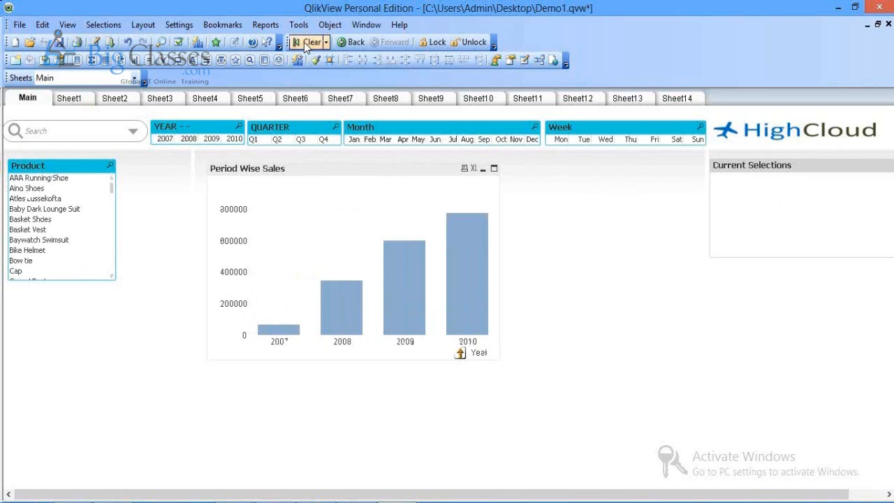
# Step: Turn on Multicolored in the Period Wise Sales chart's Colors settings and apply it
pyautogui.rightClick(321, 230)
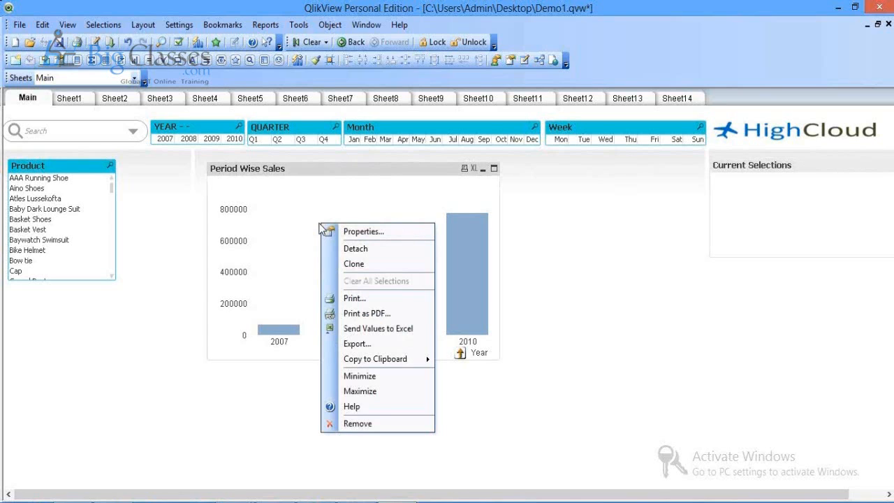
pyautogui.click(340, 230)
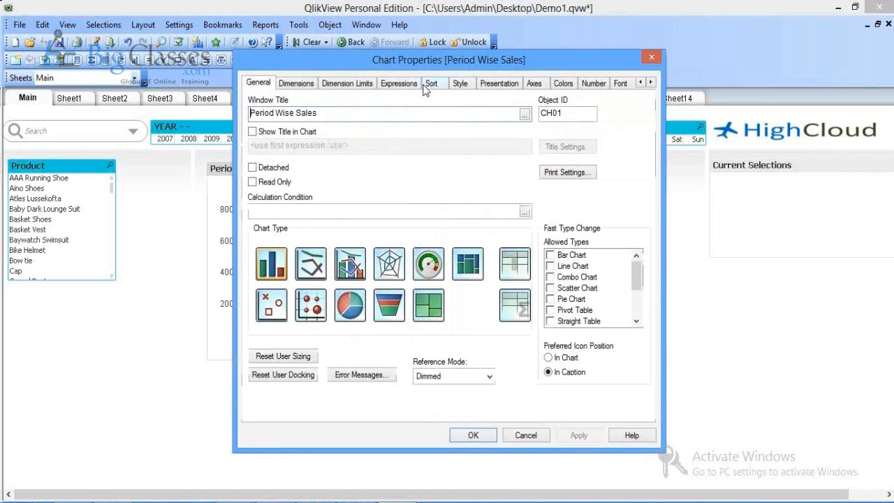
pyautogui.moveTo(434, 59); pyautogui.dragTo(580, 73)
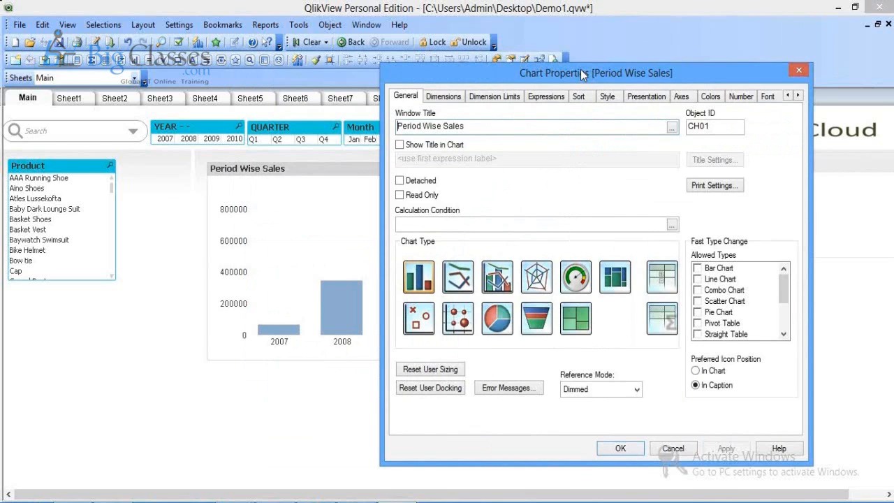
pyautogui.moveTo(581, 73); pyautogui.dragTo(707, 64)
pyautogui.click(837, 87)
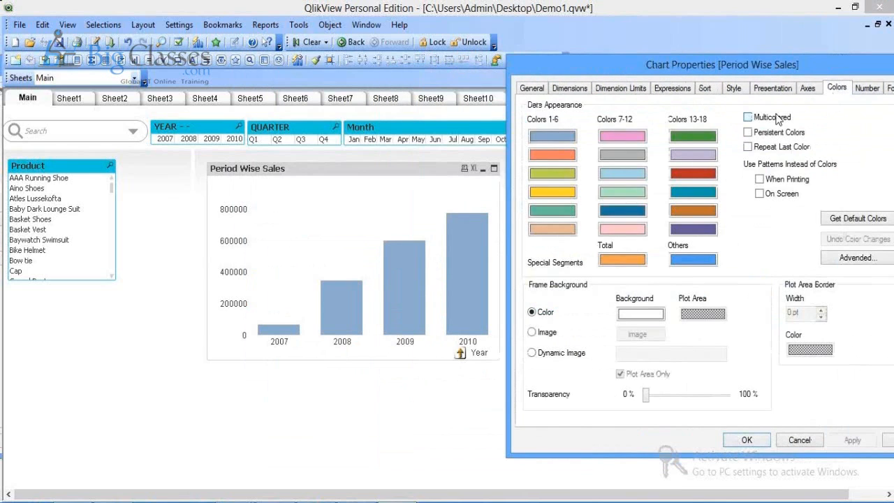
pyautogui.click(775, 119)
pyautogui.click(854, 440)
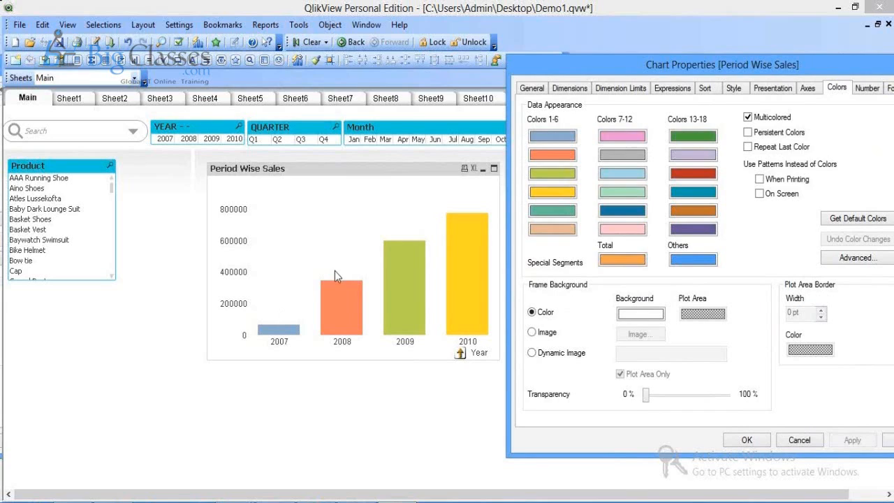
pyautogui.click(670, 87)
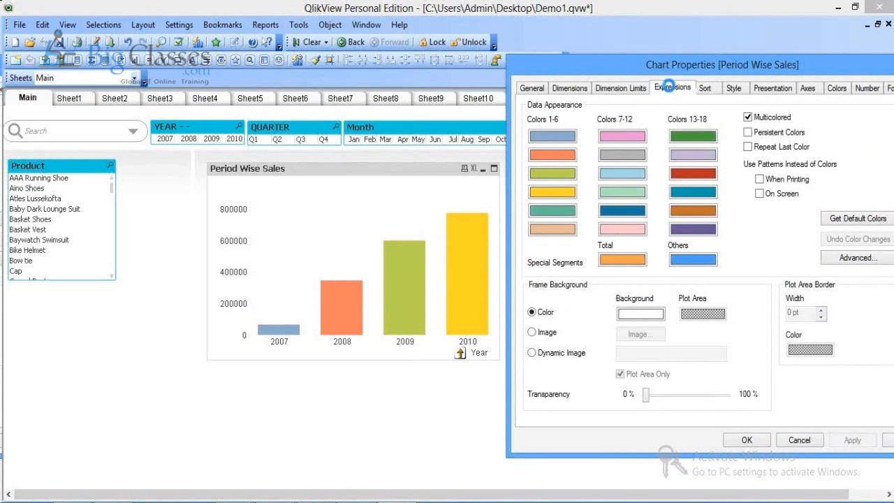
# Step: Enable Values on Data Points and set those value labels to Vertical, applying each change
pyautogui.click(745, 385)
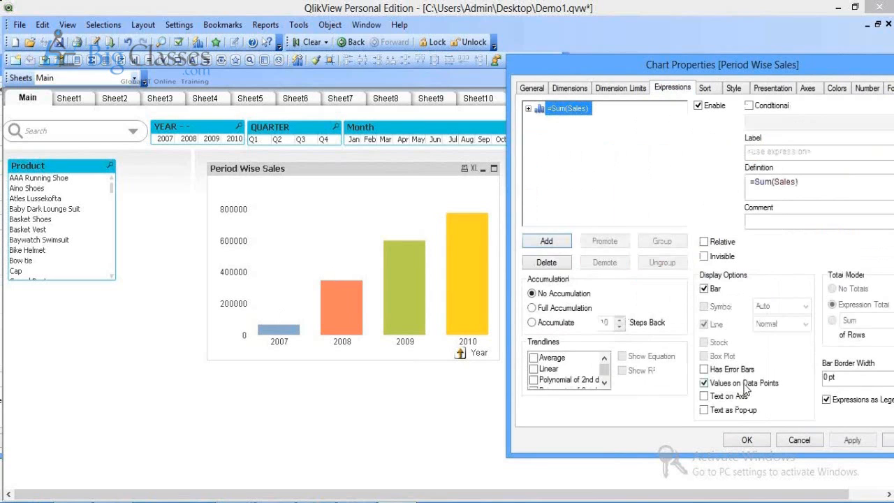
pyautogui.click(851, 442)
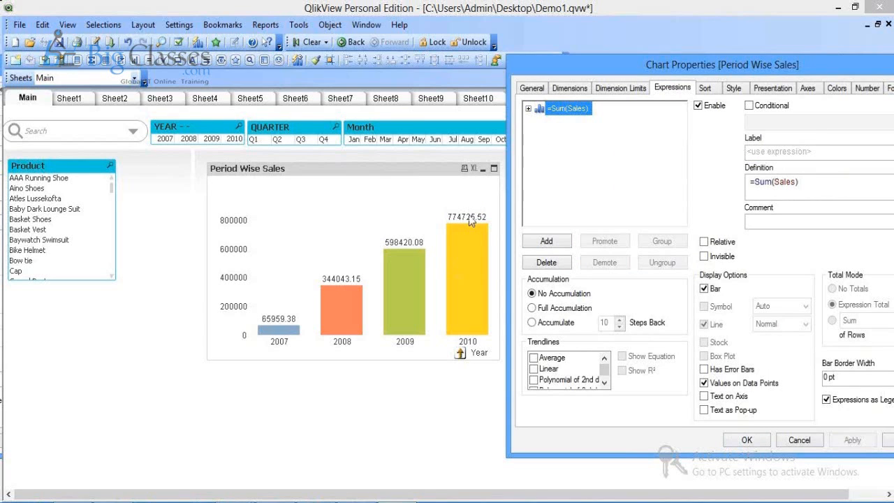
pyautogui.click(765, 94)
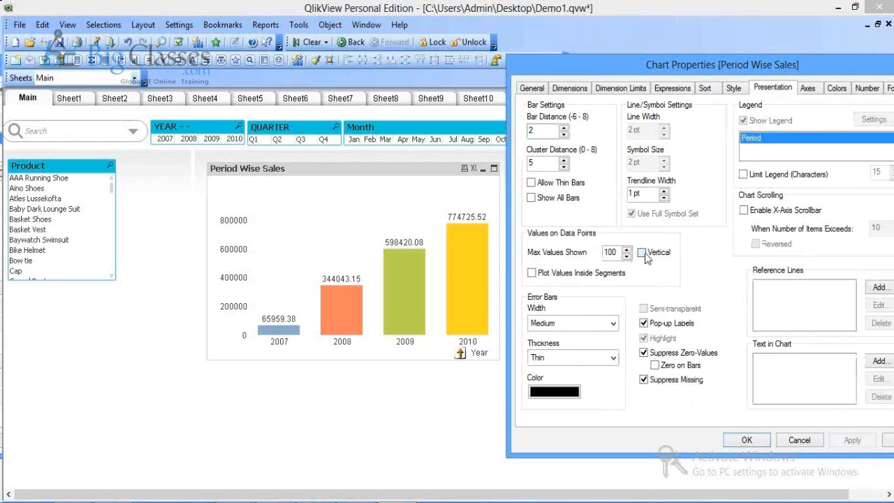
pyautogui.click(644, 253)
pyautogui.click(844, 440)
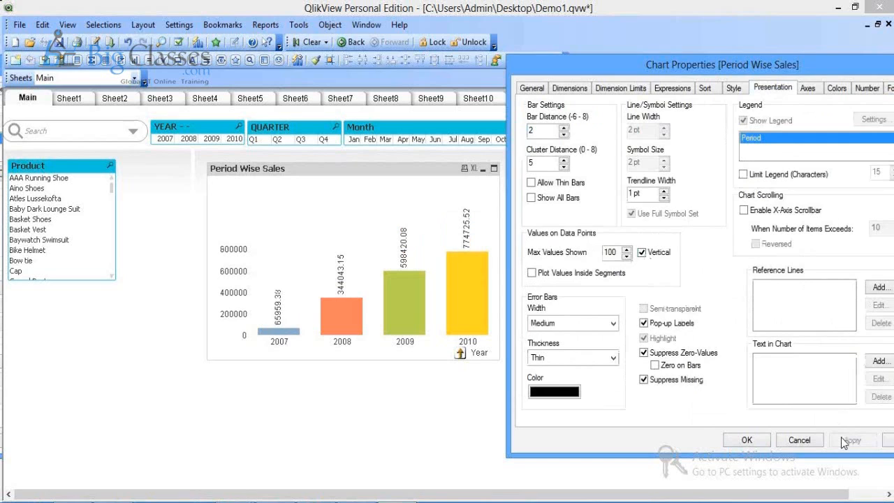
# Step: Switch the Period Wise Sales chart to horizontal bar orientation and apply
pyautogui.click(733, 88)
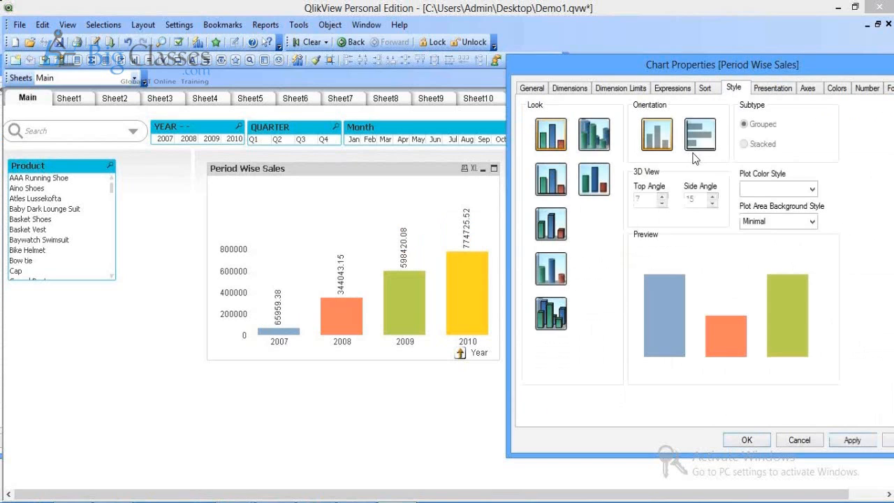
pyautogui.click(700, 139)
pyautogui.click(849, 440)
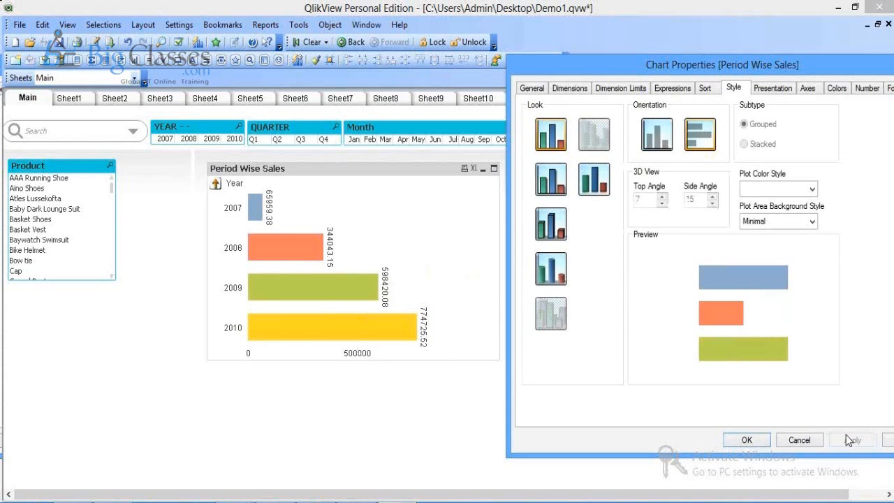
# Step: Uncheck Vertical so value labels read horizontally, apply, and close the chart properties
pyautogui.click(772, 91)
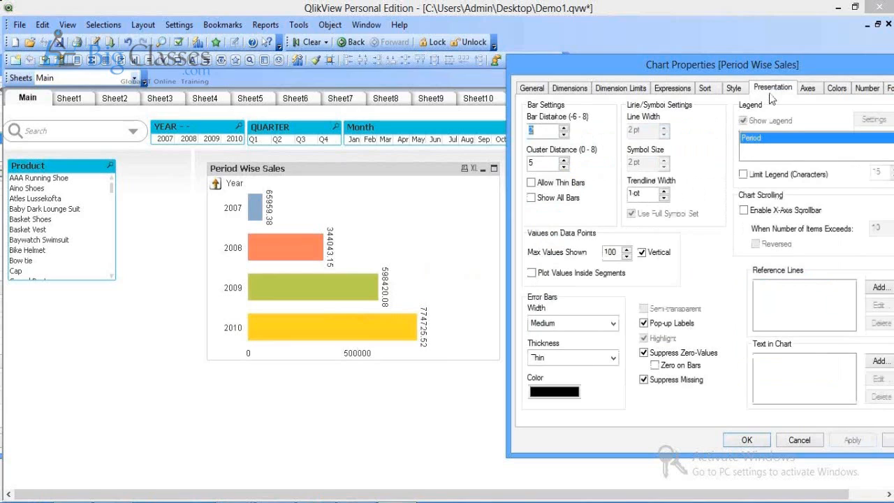
pyautogui.write('2')
pyautogui.click(641, 253)
pyautogui.click(852, 440)
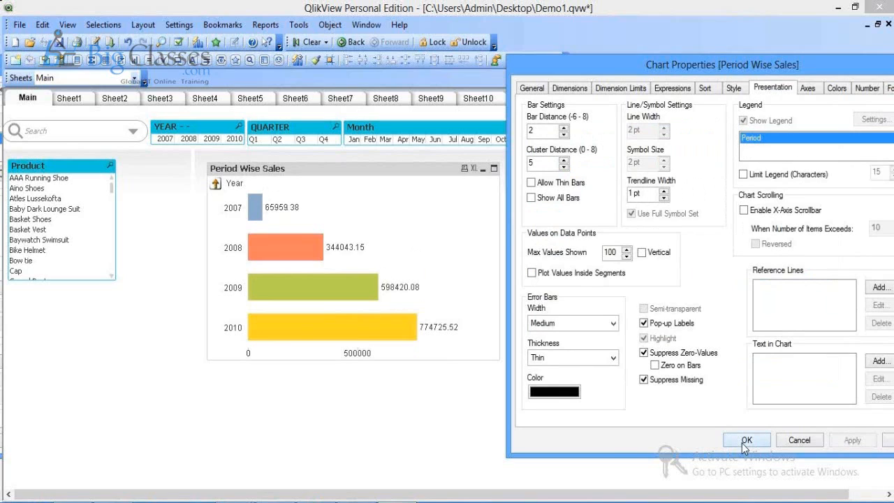
pyautogui.click(745, 443)
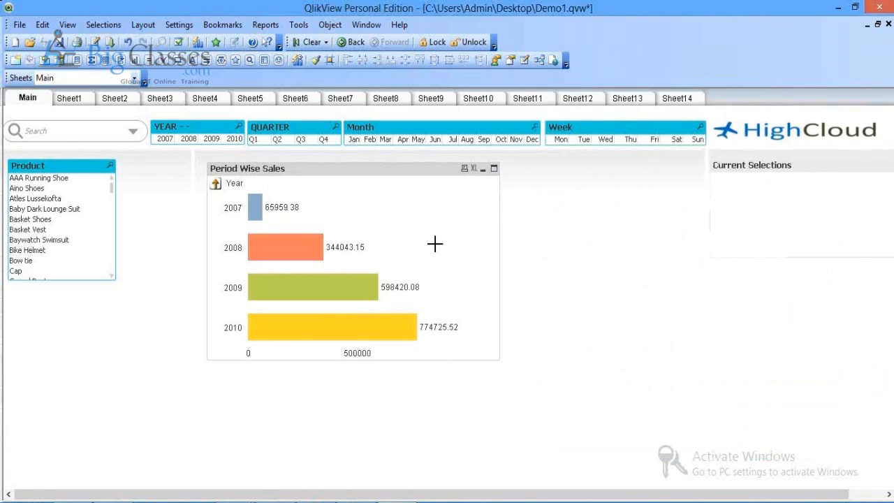
# Step: Review the chart's expression settings without changes, nudge the chart up-left, and save Demo1.qvw
pyautogui.rightClick(436, 250)
pyautogui.click(455, 255)
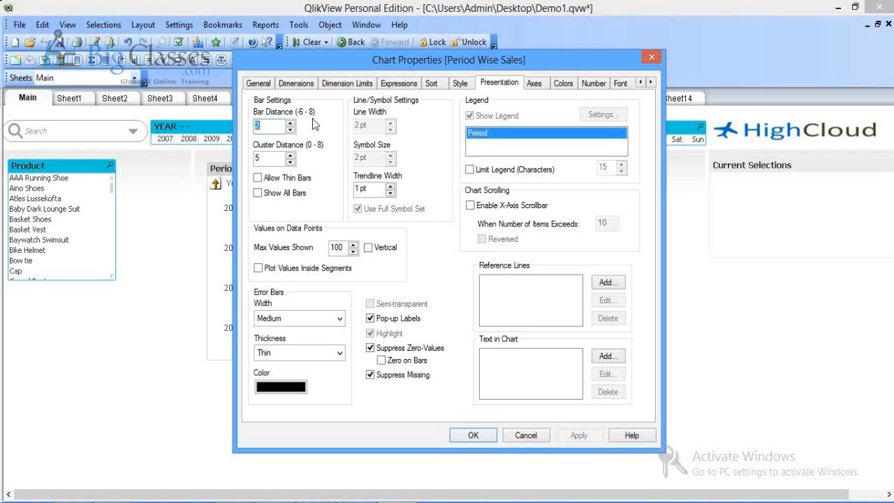
pyautogui.click(399, 85)
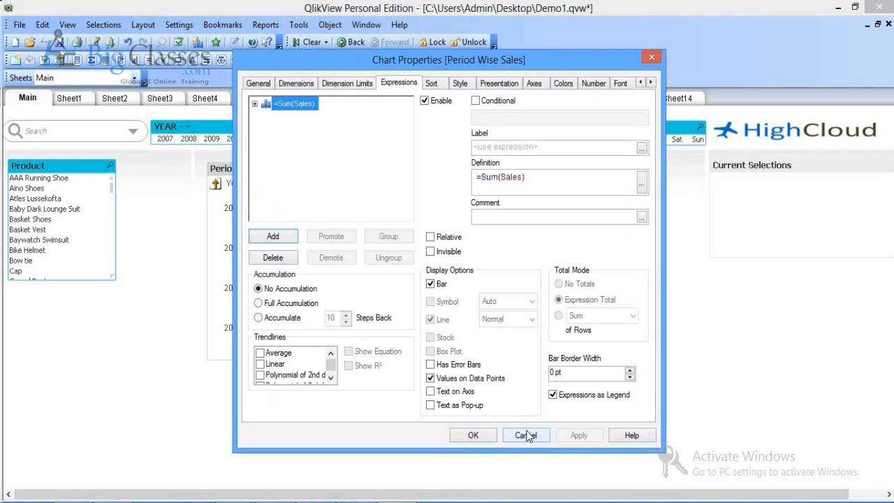
pyautogui.click(526, 435)
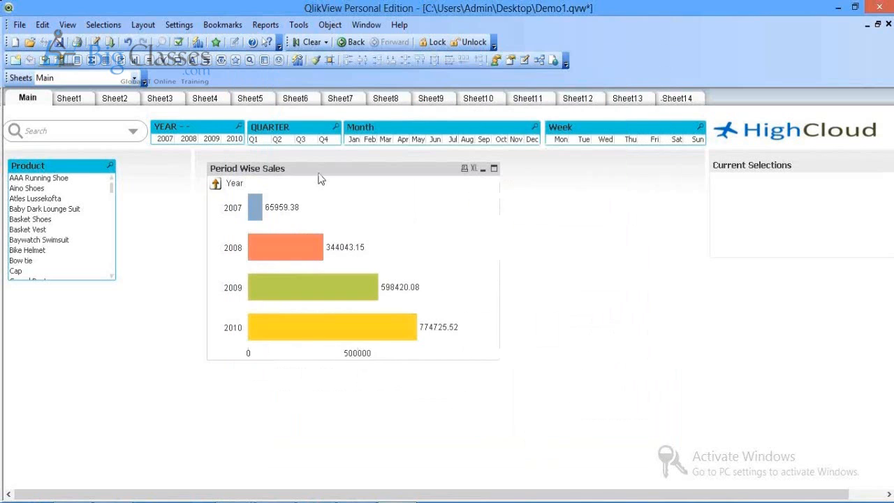
pyautogui.moveTo(318, 174); pyautogui.dragTo(314, 169)
pyautogui.hotkey('ctrl', 's')
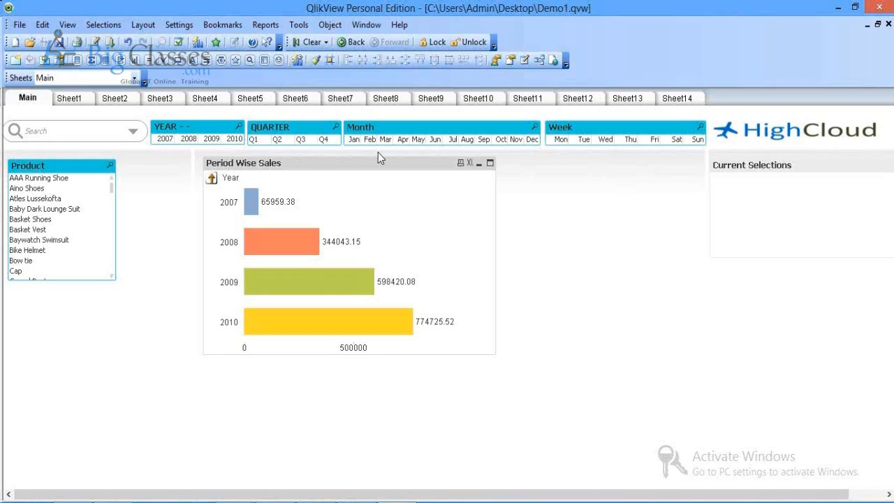
# Step: Create a bar chart on Main with Product as dimension and =Sum(Sales) as expression
pyautogui.rightClick(580, 268)
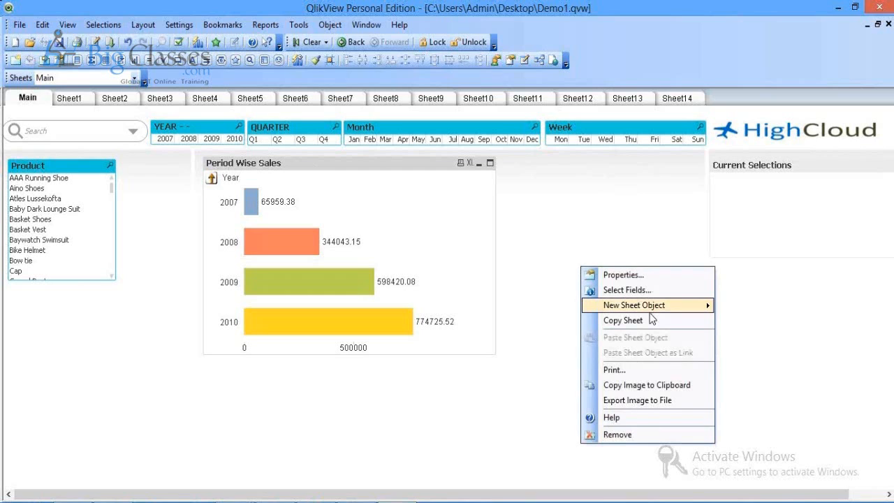
pyautogui.moveTo(657, 309)
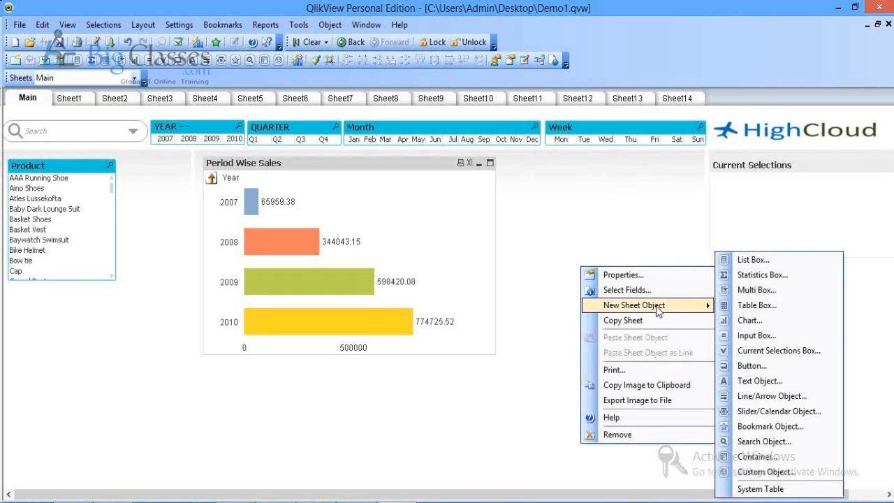
pyautogui.click(760, 320)
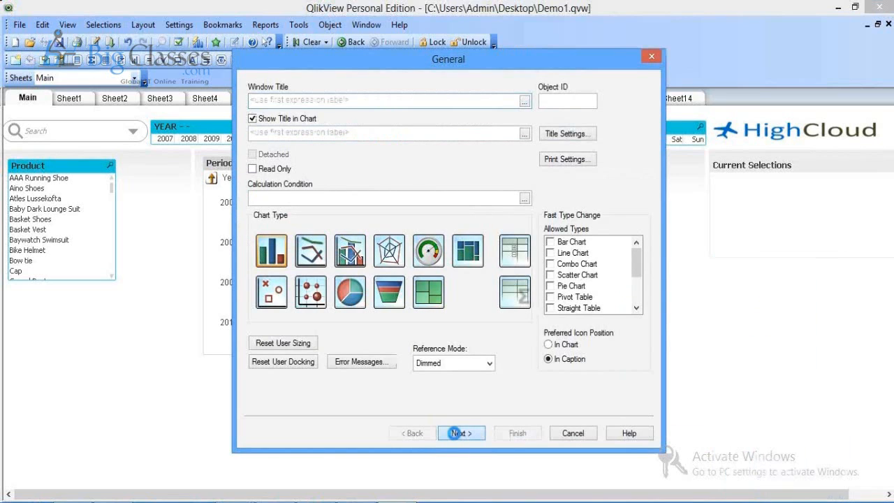
pyautogui.click(455, 433)
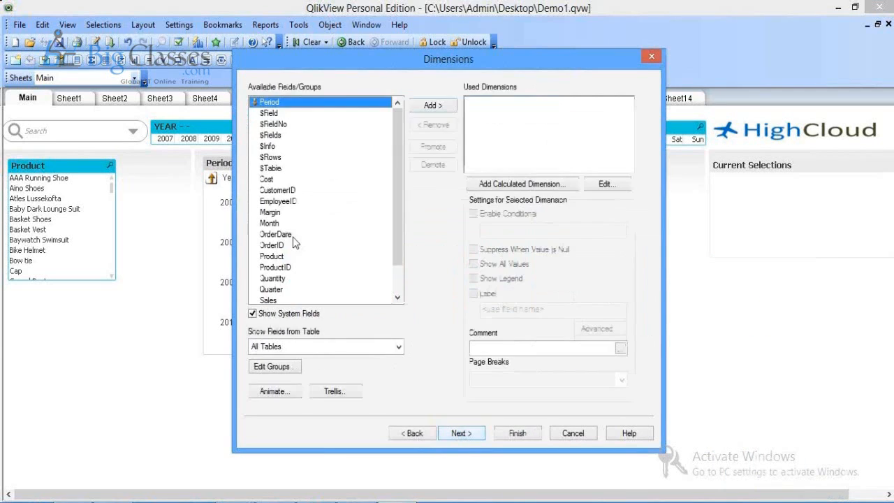
pyautogui.click(293, 236)
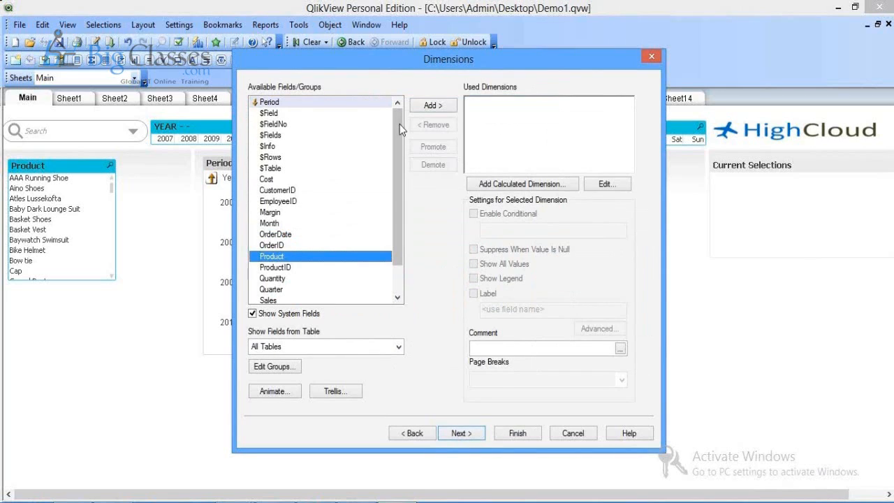
pyautogui.click(433, 105)
pyautogui.click(454, 433)
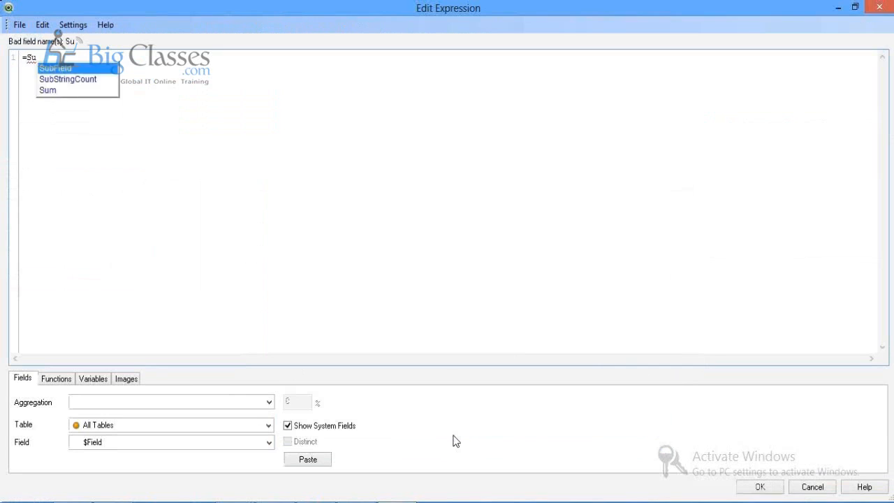
pyautogui.write('al')
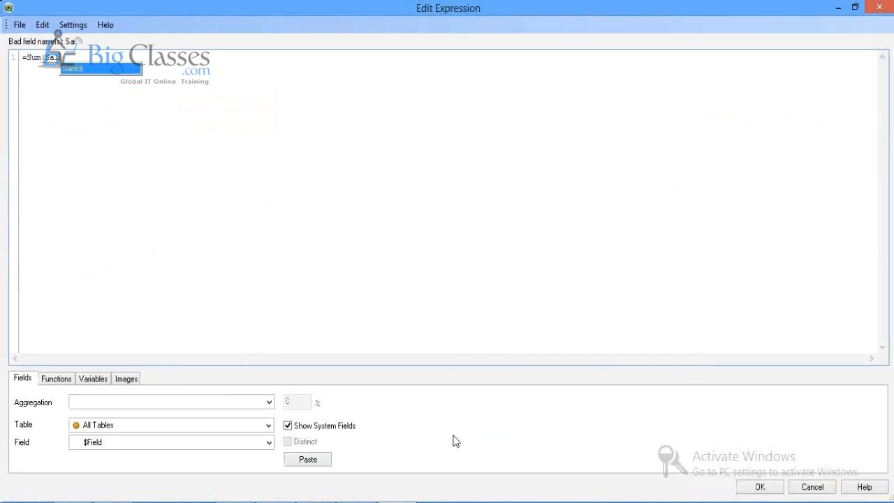
pyautogui.press('Return')
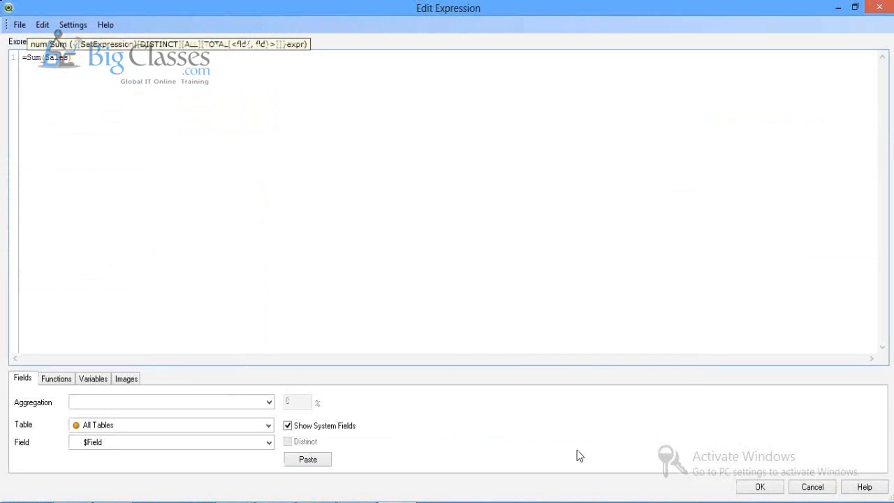
pyautogui.click(761, 487)
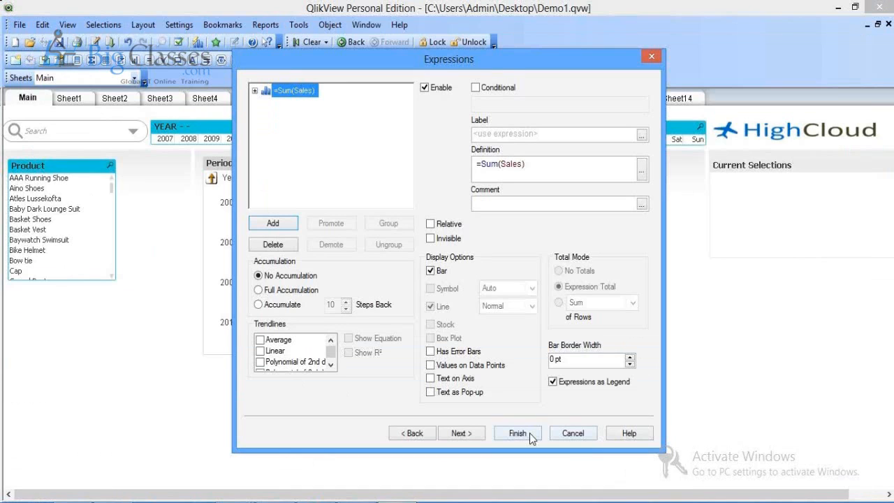
pyautogui.click(518, 433)
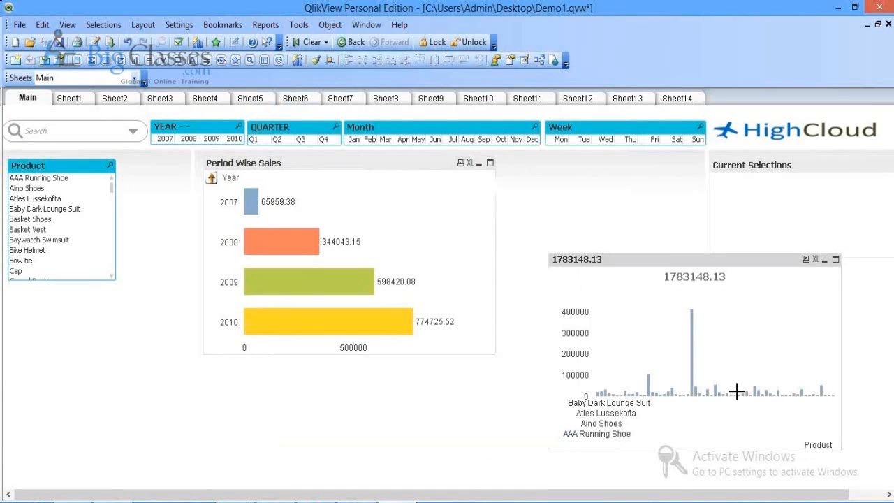
# Step: Restrict the Product chart to the largest 10 values and uncheck Show Others, applying both
pyautogui.rightClick(641, 288)
pyautogui.click(678, 120)
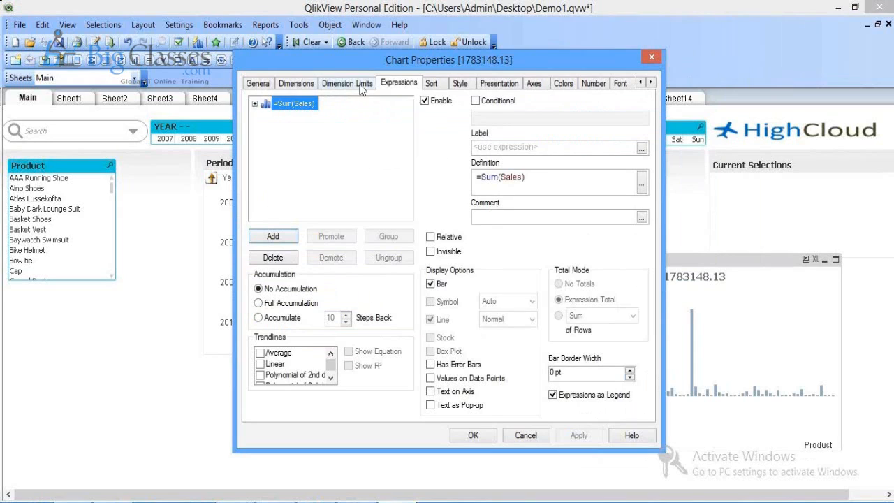
pyautogui.click(359, 83)
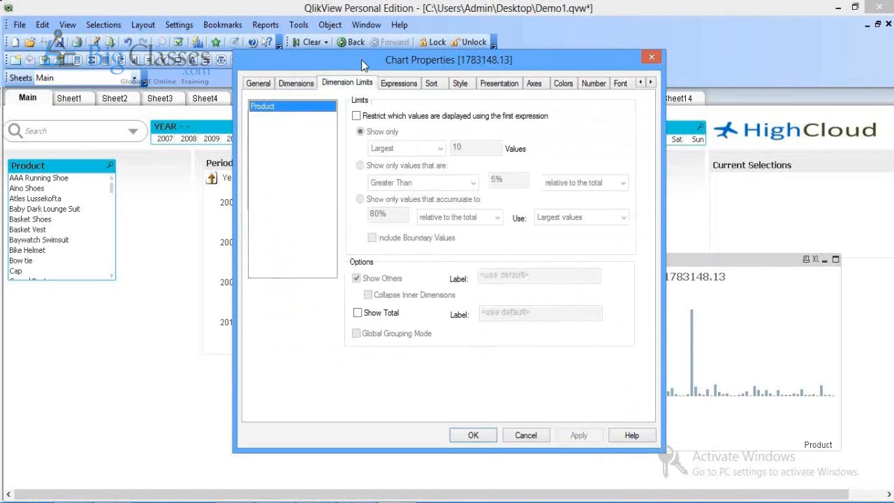
pyautogui.moveTo(361, 60); pyautogui.dragTo(154, 43)
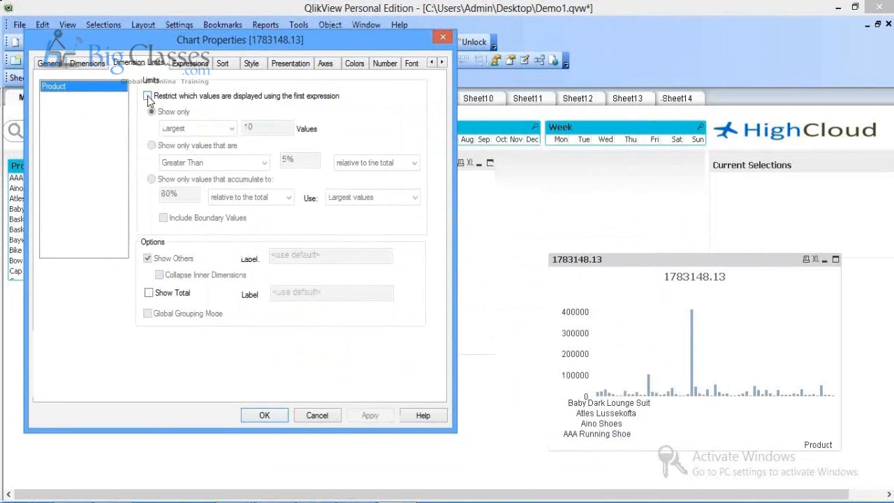
pyautogui.click(147, 96)
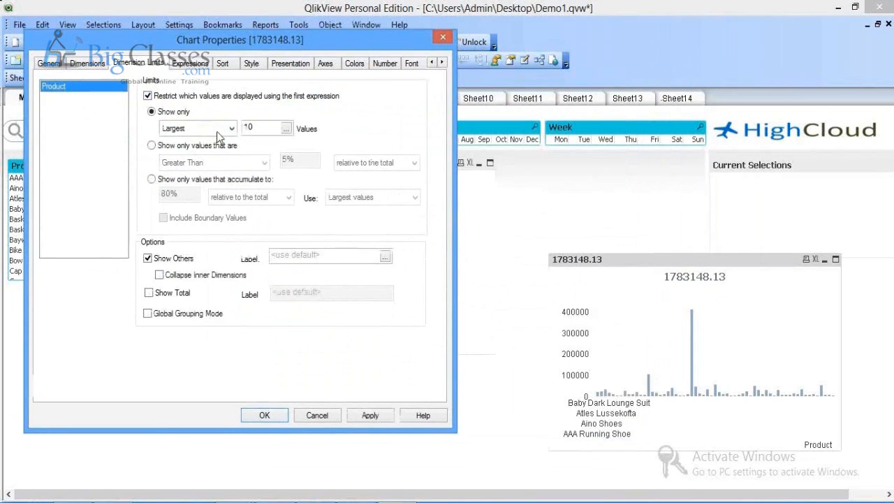
pyautogui.click(371, 416)
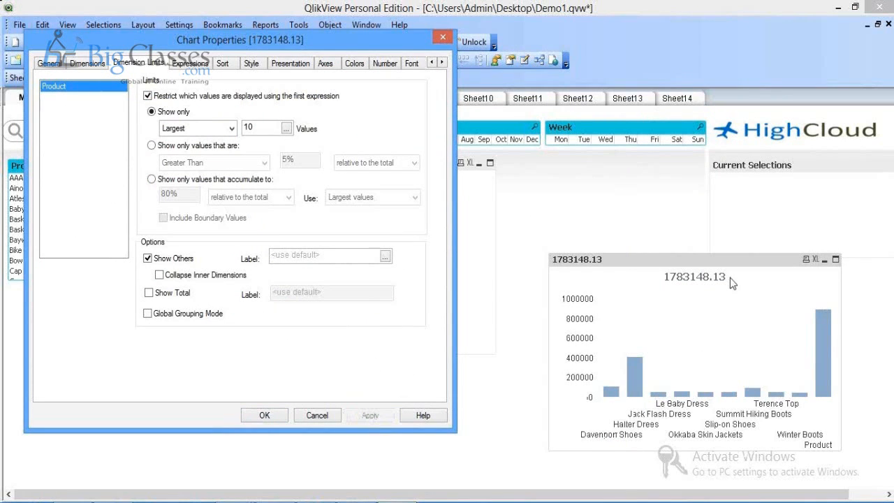
pyautogui.click(148, 259)
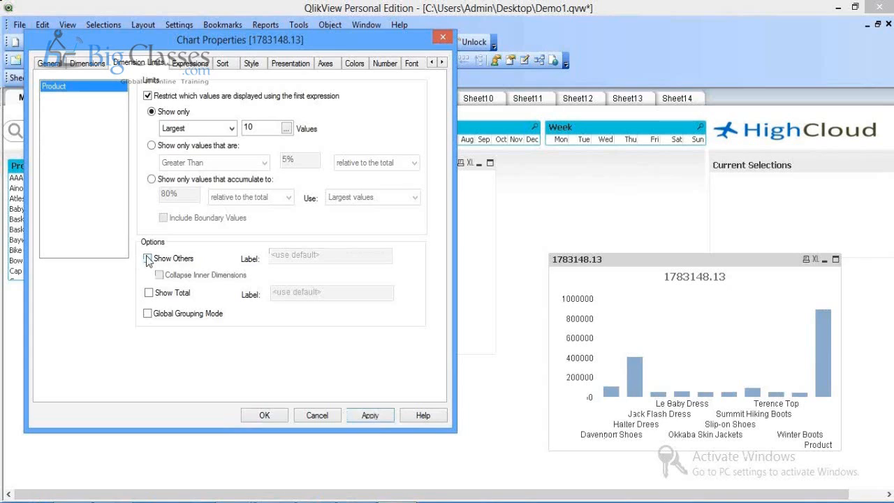
pyautogui.click(370, 416)
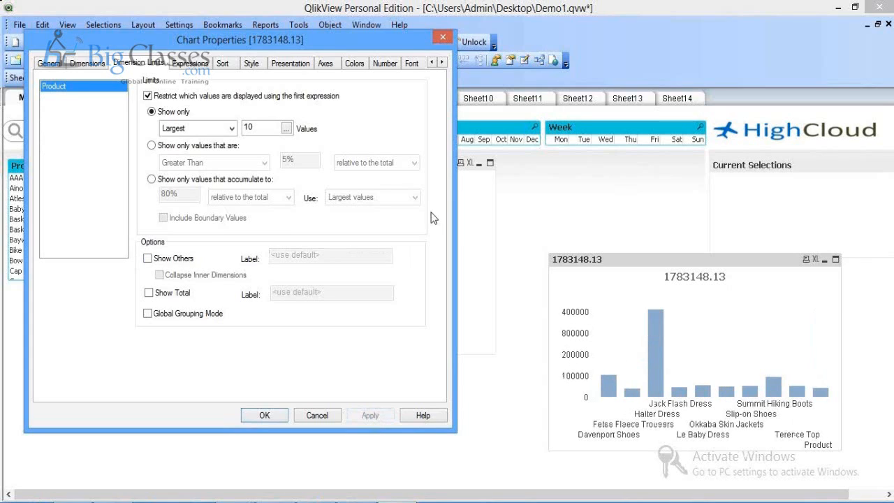
pyautogui.click(252, 64)
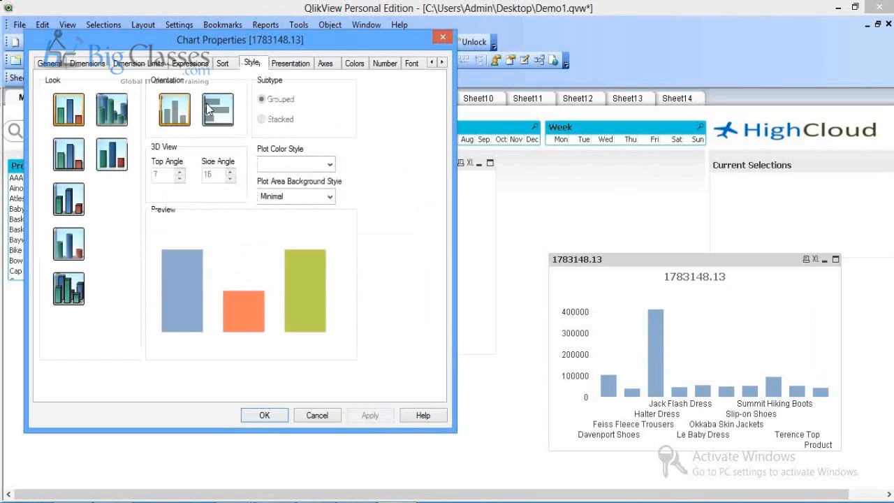
# Step: Give the Product chart horizontal orientation, Multicolored bars and Values on Data Points
pyautogui.click(210, 109)
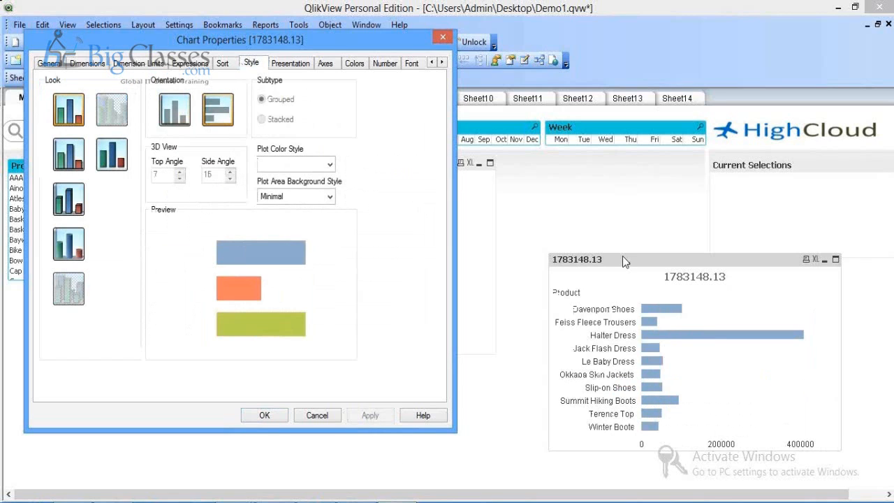
pyautogui.click(355, 63)
pyautogui.click(288, 99)
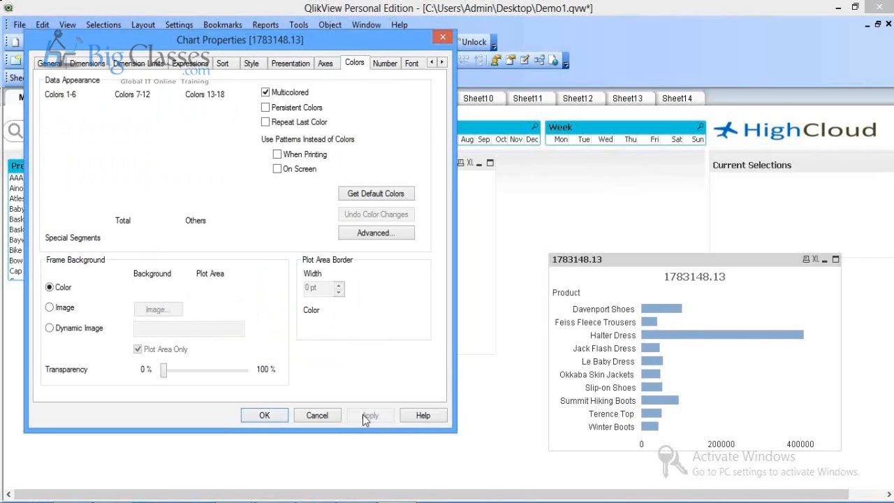
pyautogui.click(364, 415)
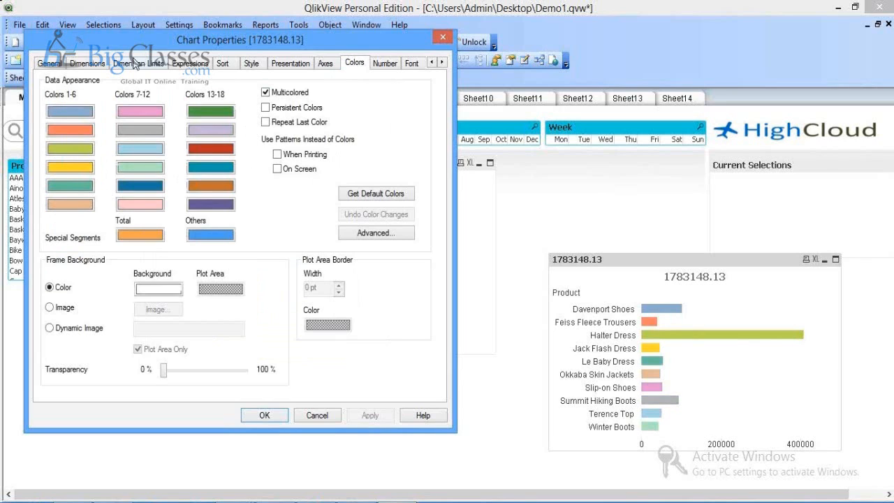
pyautogui.click(190, 64)
pyautogui.click(271, 360)
pyautogui.click(367, 418)
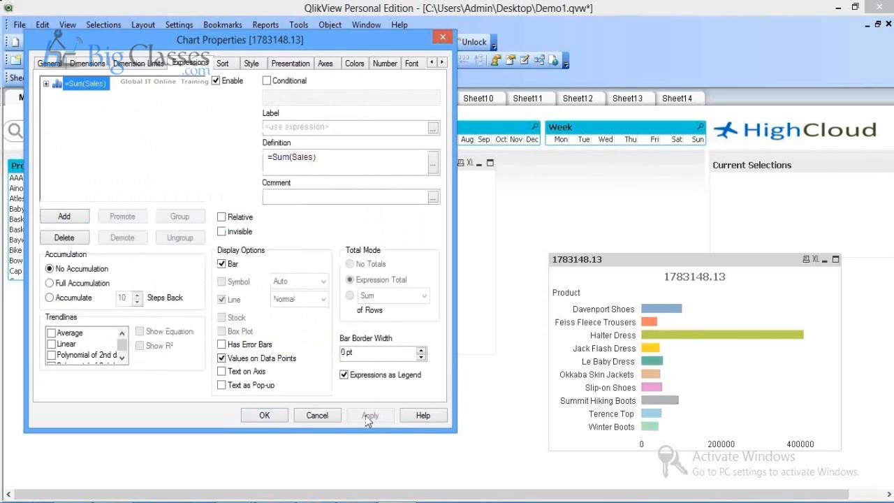
pyautogui.click(49, 63)
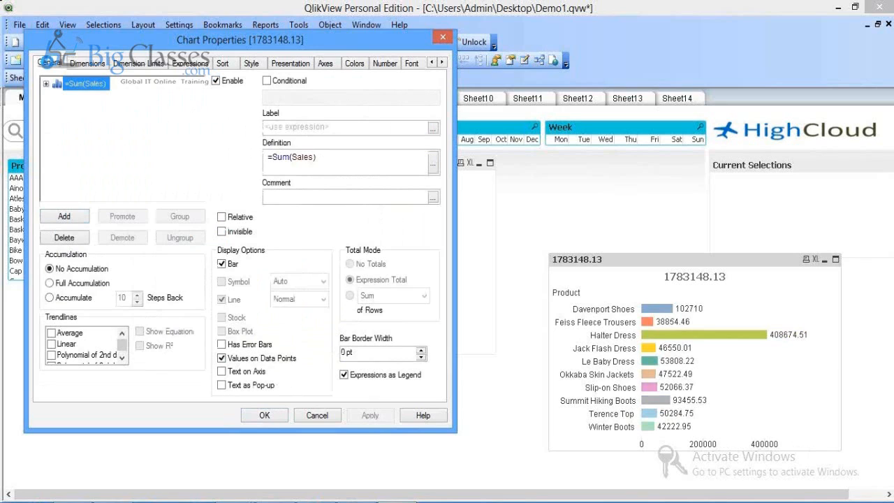
pyautogui.click(81, 92)
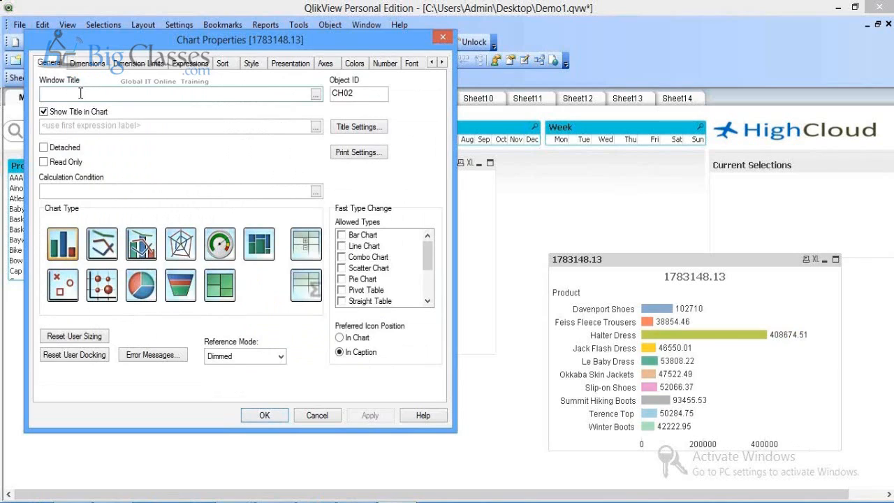
pyautogui.write('Top 10 Product')
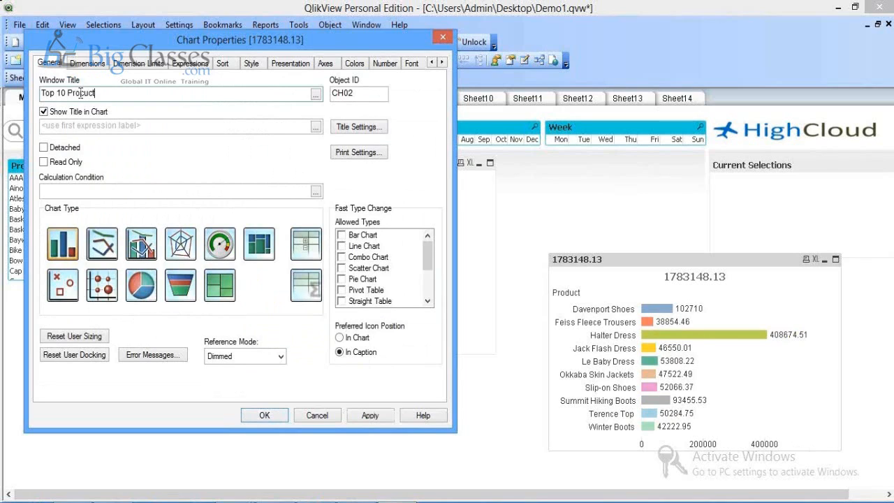
pyautogui.write('s')
pyautogui.click(77, 114)
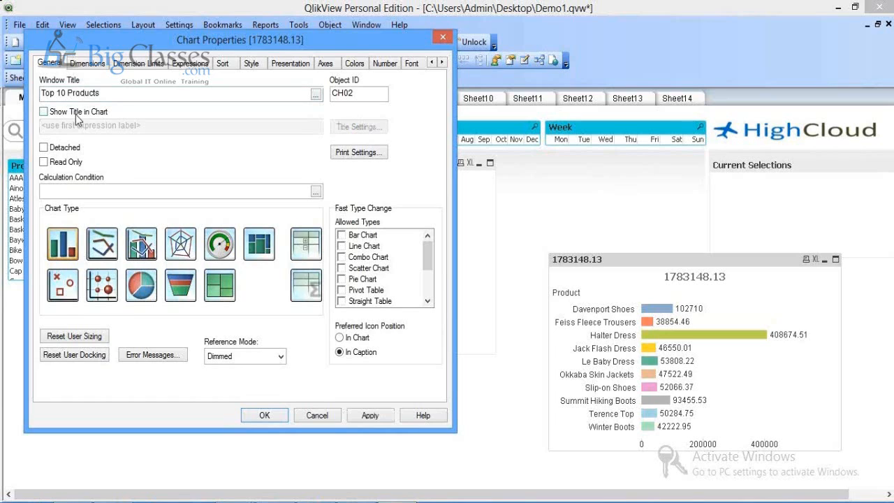
pyautogui.click(361, 417)
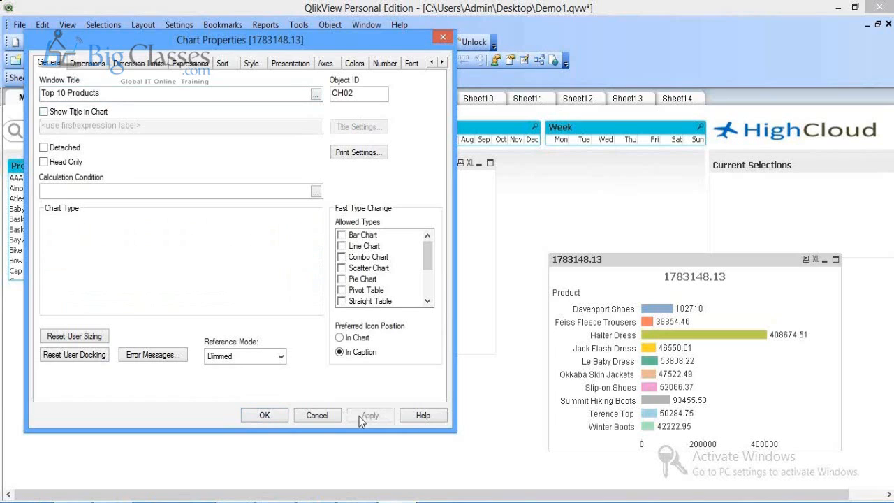
pyautogui.click(265, 416)
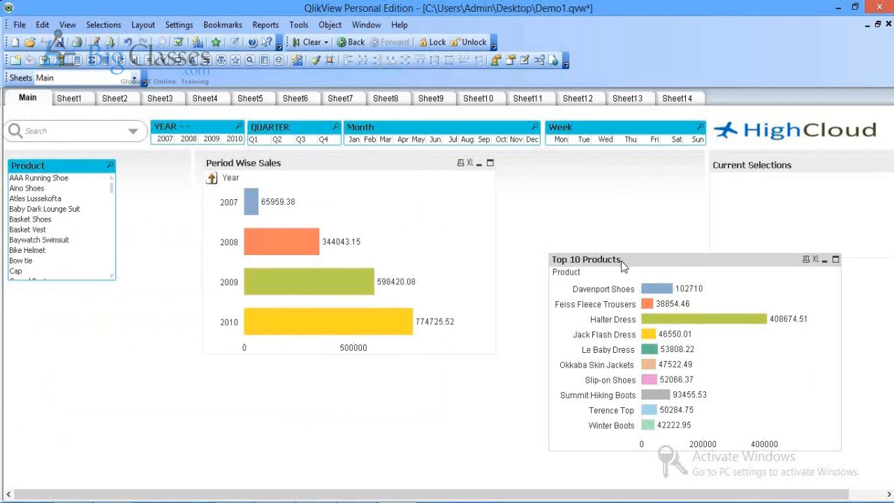
pyautogui.moveTo(621, 260); pyautogui.dragTo(570, 163)
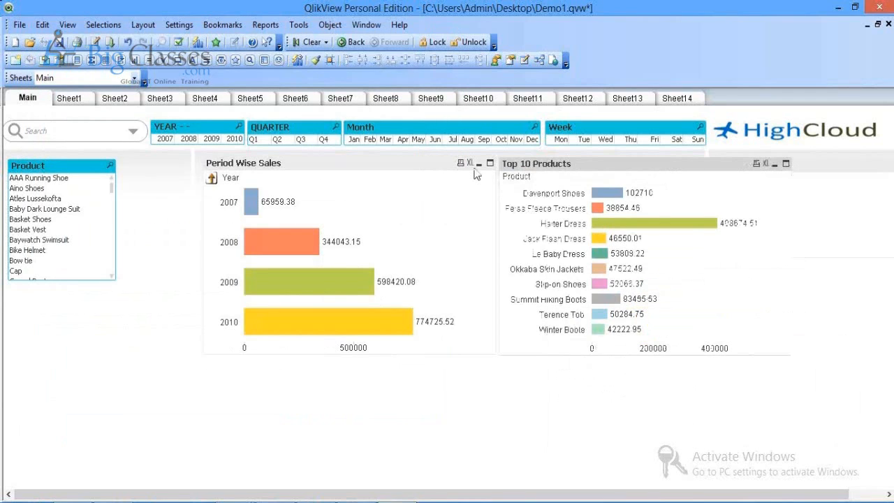
pyautogui.moveTo(259, 163); pyautogui.dragTo(182, 166)
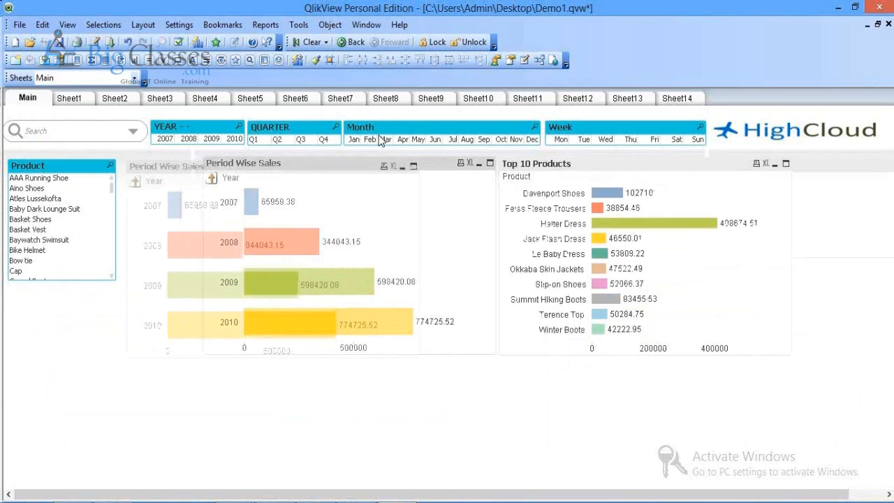
pyautogui.moveTo(482, 163); pyautogui.dragTo(459, 167)
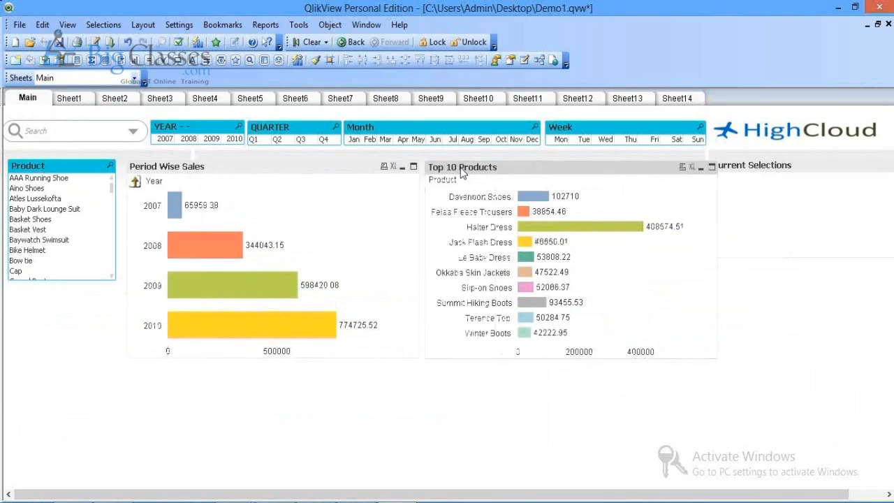
# Step: Select 2009 in the YEAR list box
pyautogui.click(211, 139)
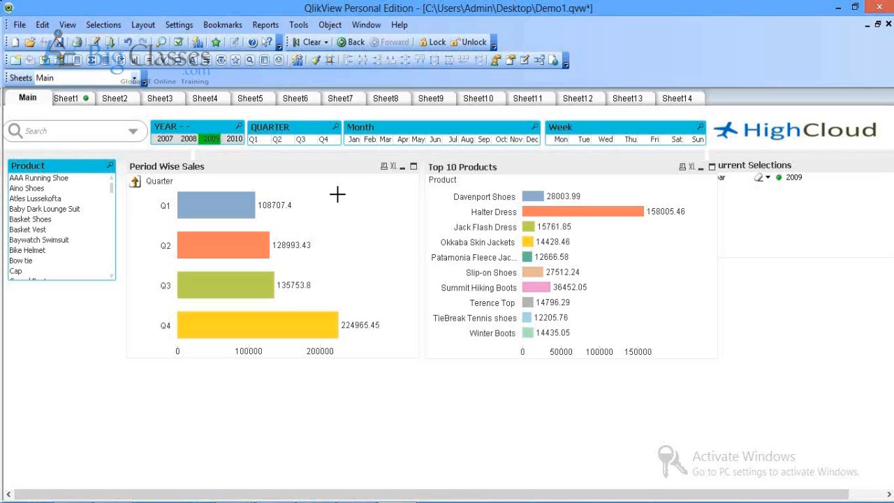
# Step: Inspect Period Wise Sales dimension groups without changes, then narrow the Top 10 Products chart
pyautogui.rightClick(258, 171)
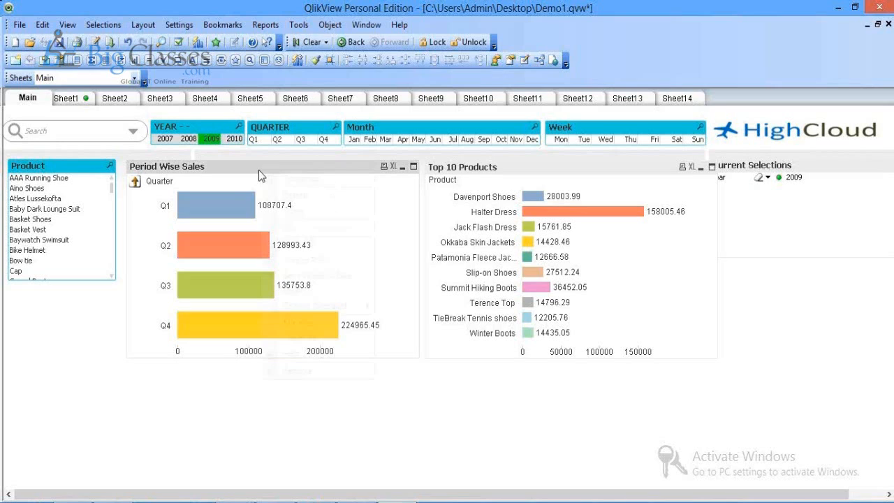
pyautogui.click(280, 180)
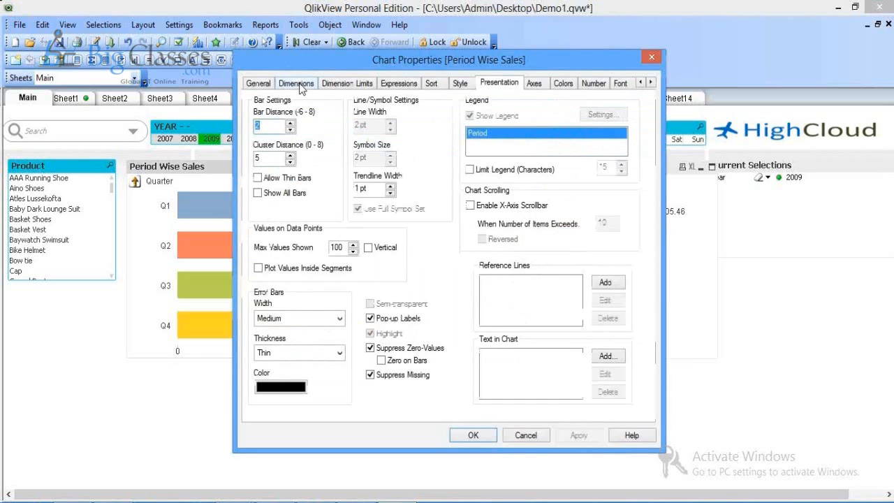
pyautogui.click(298, 84)
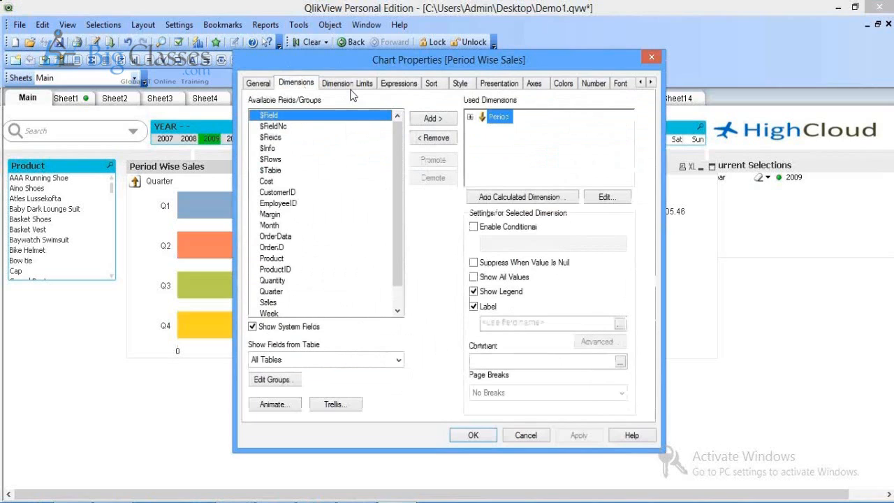
pyautogui.click(275, 381)
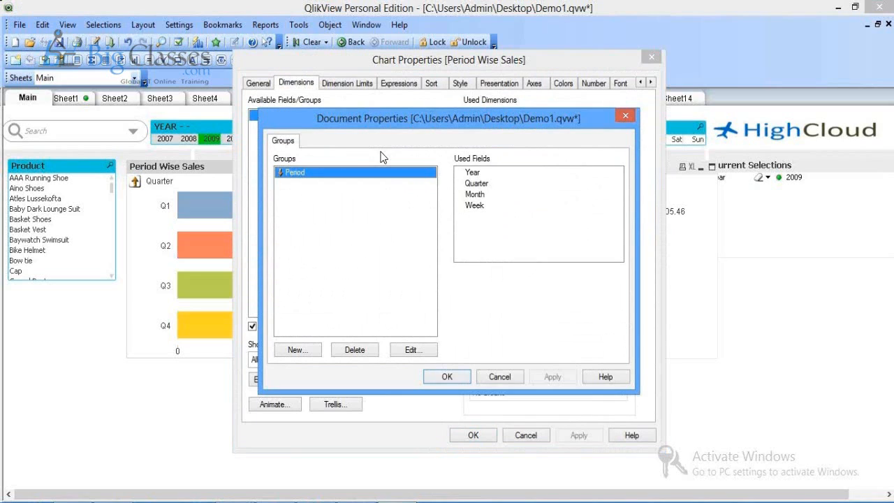
pyautogui.click(296, 351)
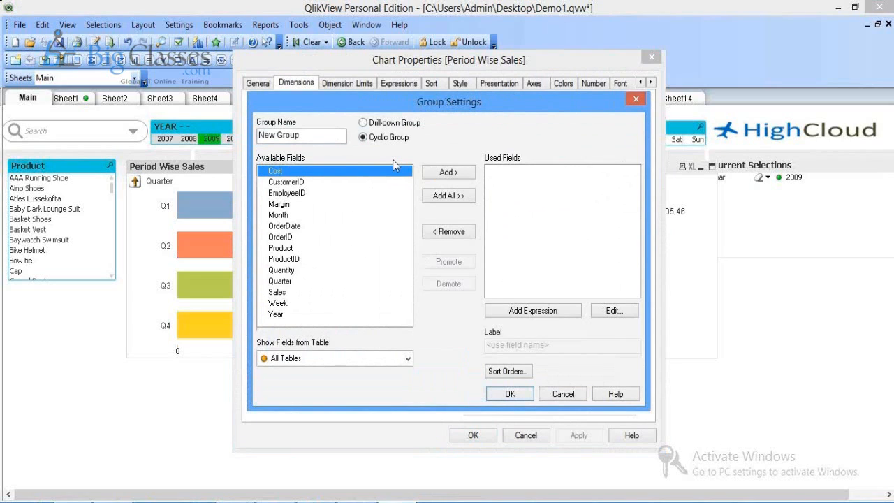
pyautogui.click(563, 394)
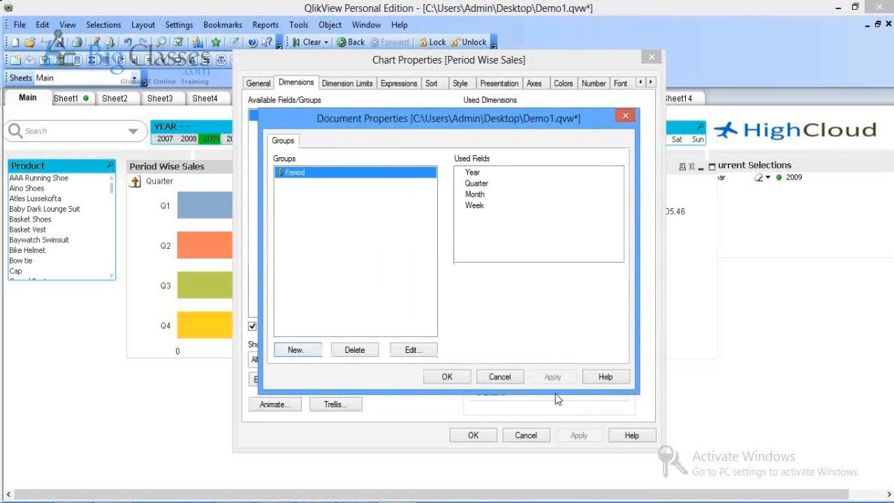
pyautogui.click(496, 377)
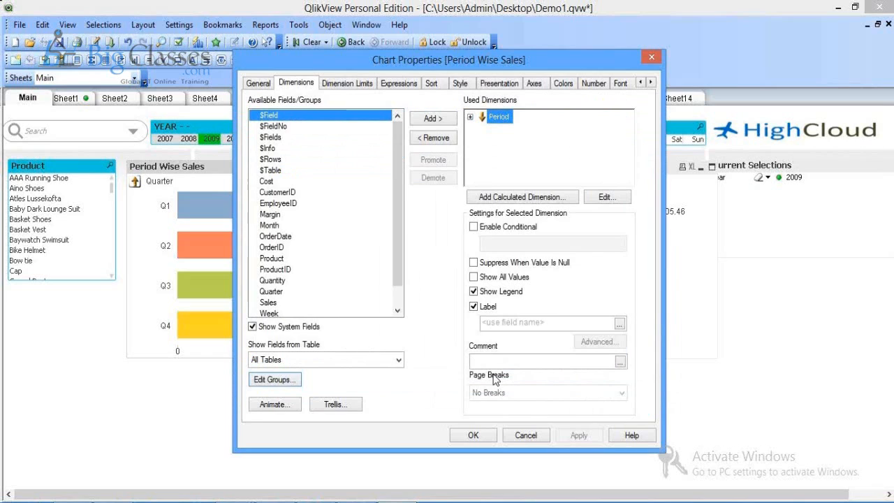
pyautogui.click(523, 437)
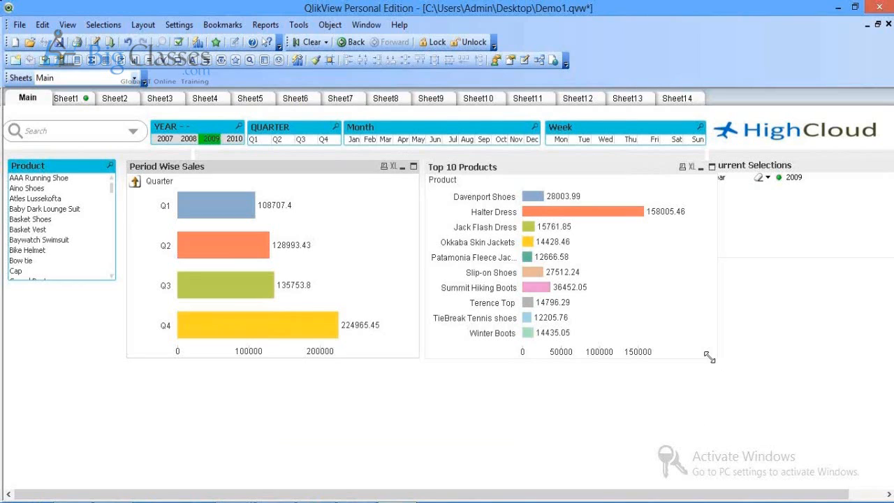
pyautogui.moveTo(710, 357); pyautogui.dragTo(695, 357)
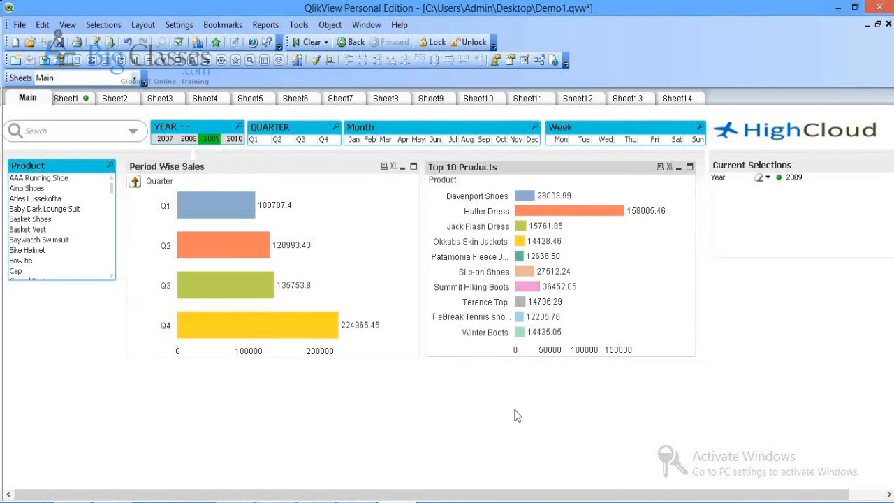
pyautogui.click(517, 416)
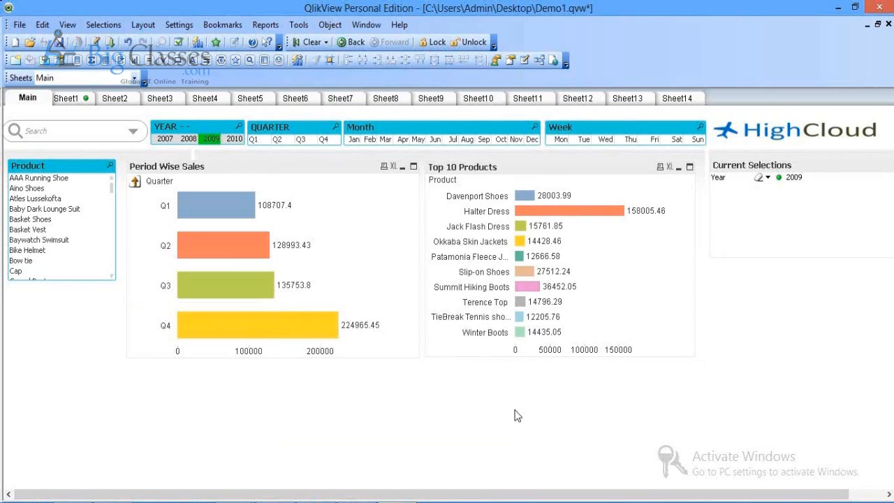
# Step: Start a new line chart on Sheet1 with Month and Year as its dimensions
pyautogui.click(66, 99)
pyautogui.rightClick(249, 265)
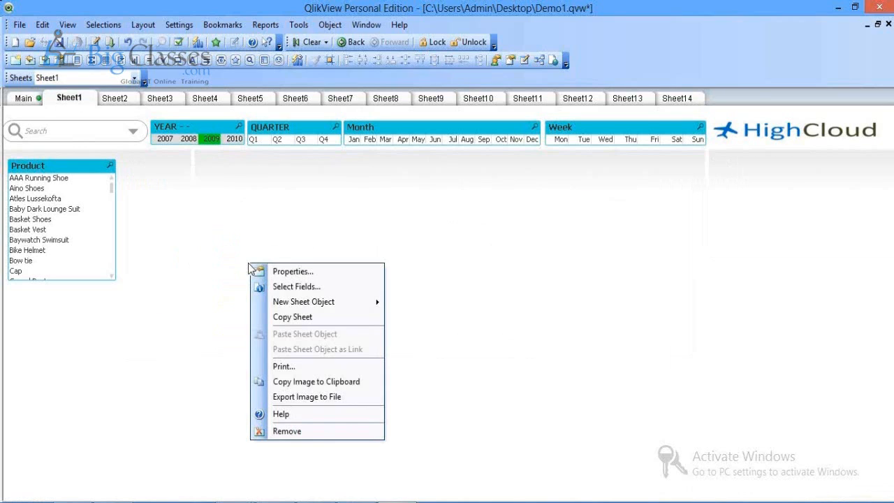
pyautogui.moveTo(314, 302)
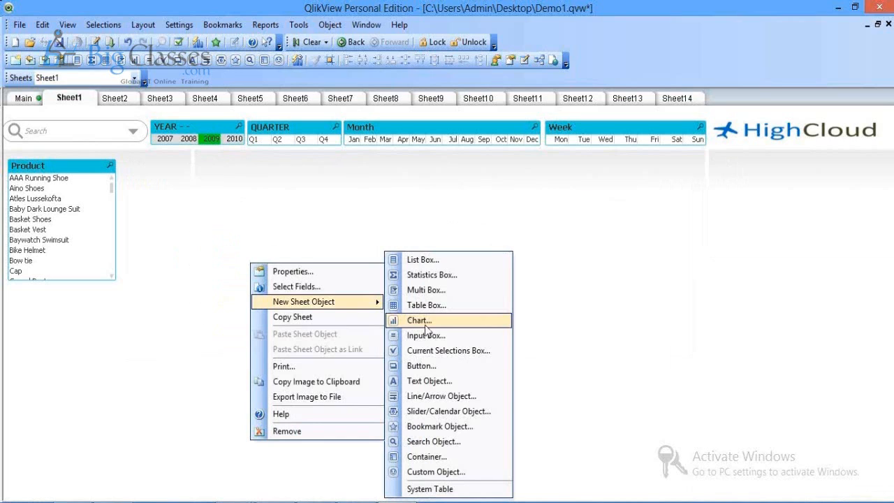
pyautogui.click(425, 322)
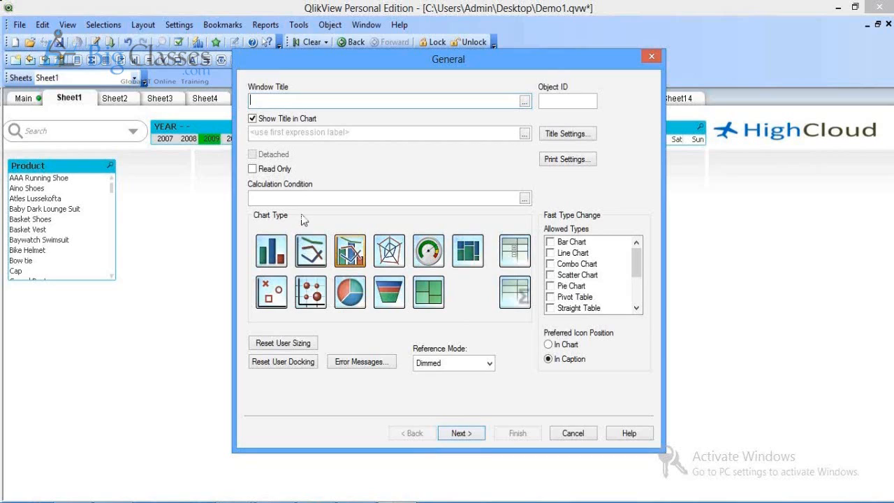
pyautogui.click(312, 256)
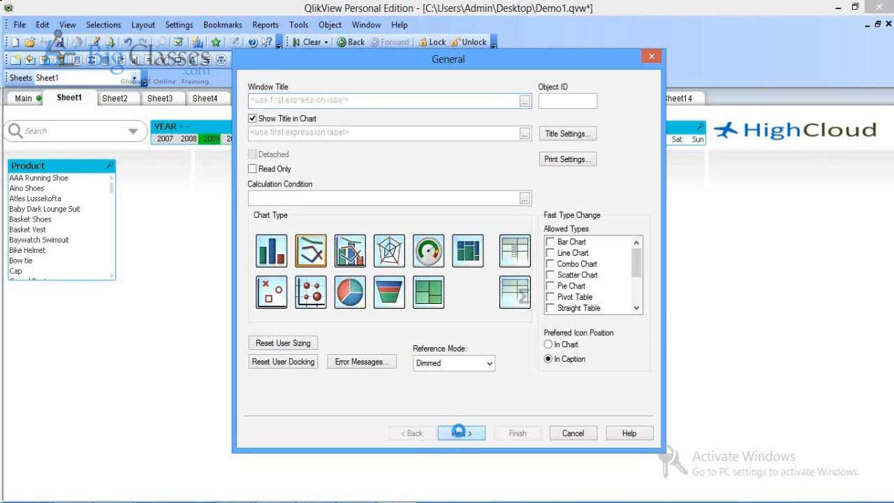
pyautogui.click(459, 433)
pyautogui.click(280, 223)
pyautogui.doubleClick(279, 224)
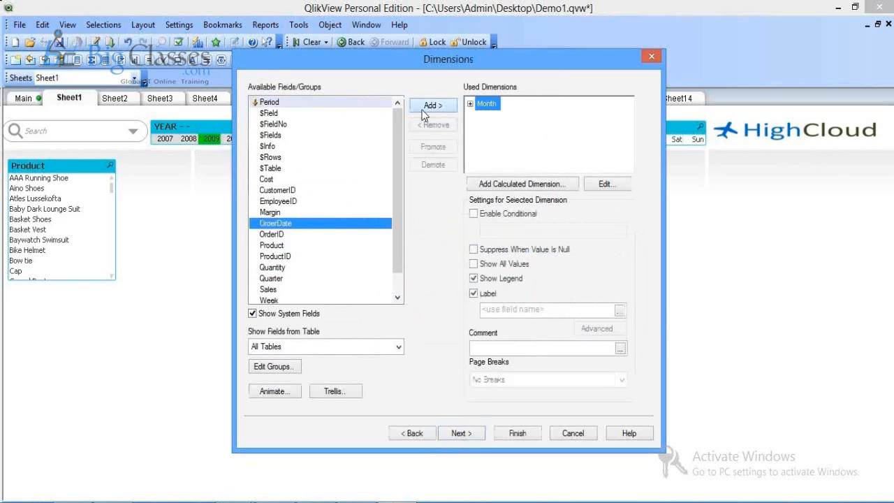
pyautogui.press('y')
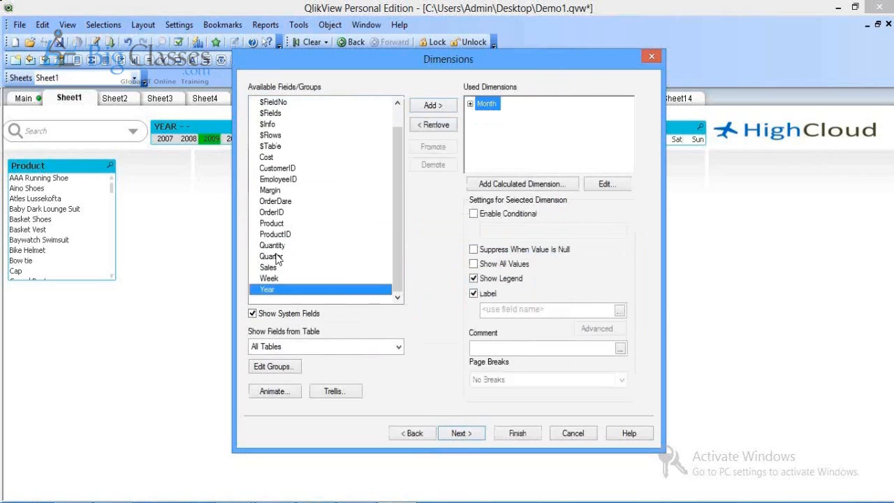
pyautogui.click(431, 108)
pyautogui.click(467, 433)
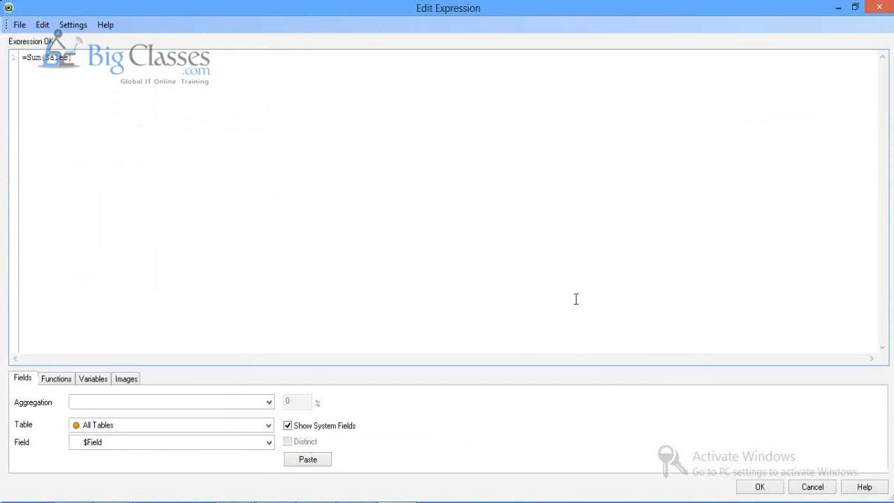
# Step: Keep the Sum(Sales) expression, show diamond symbols on the line, and finish the chart
pyautogui.click(797, 489)
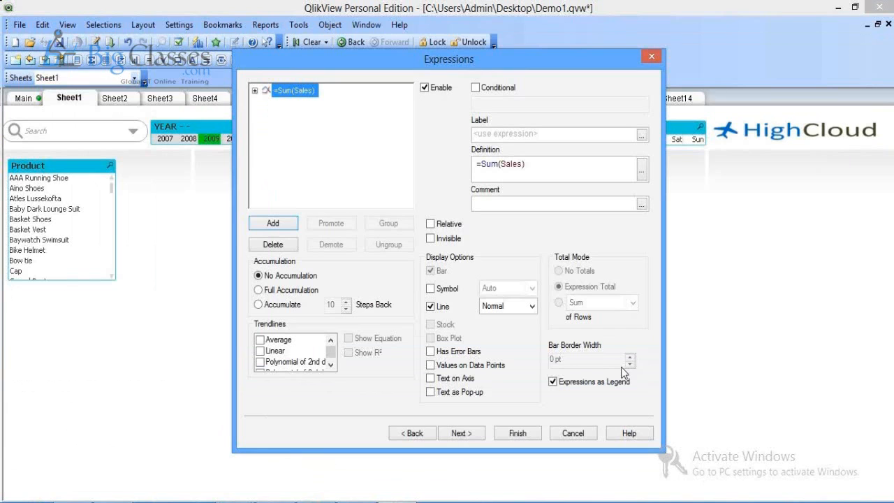
pyautogui.click(440, 289)
pyautogui.click(509, 288)
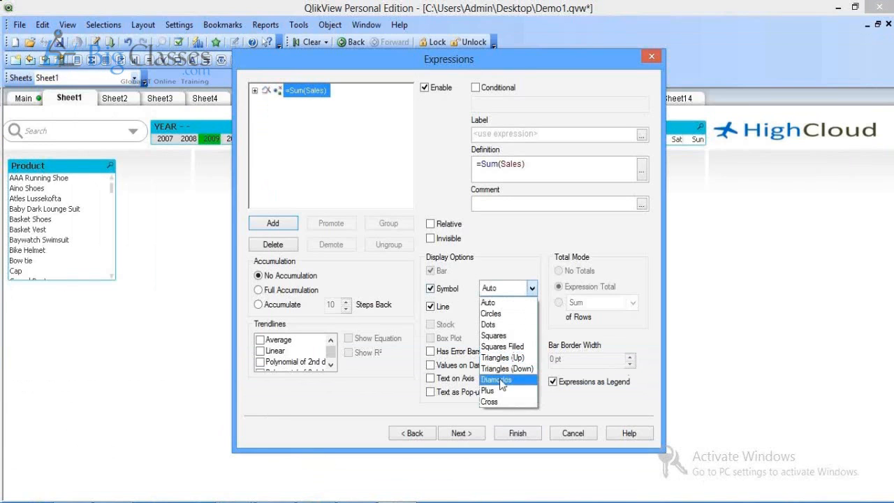
pyautogui.click(500, 379)
pyautogui.click(520, 433)
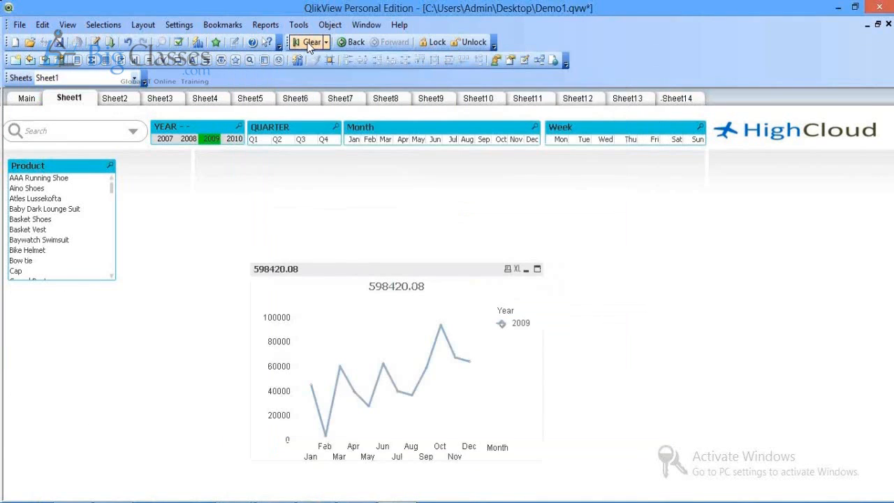
# Step: Clear the 2009 selection, then move the line chart up-left and widen it
pyautogui.click(310, 43)
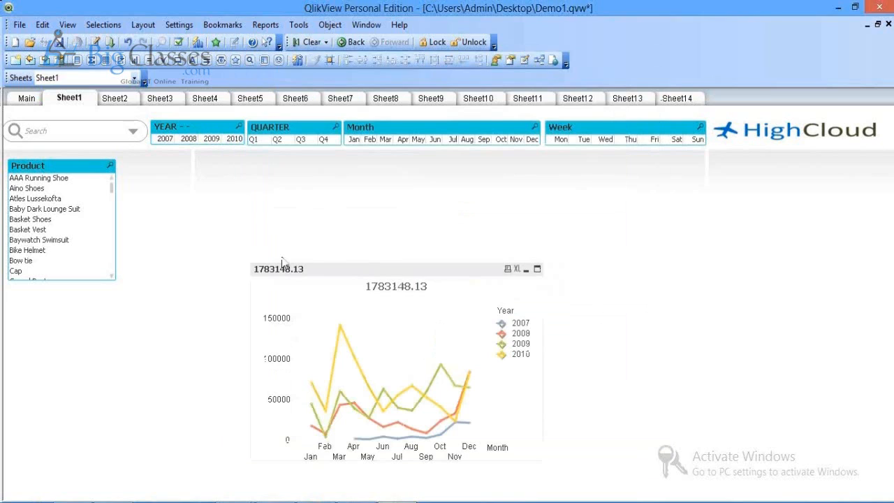
pyautogui.moveTo(283, 267); pyautogui.dragTo(241, 167)
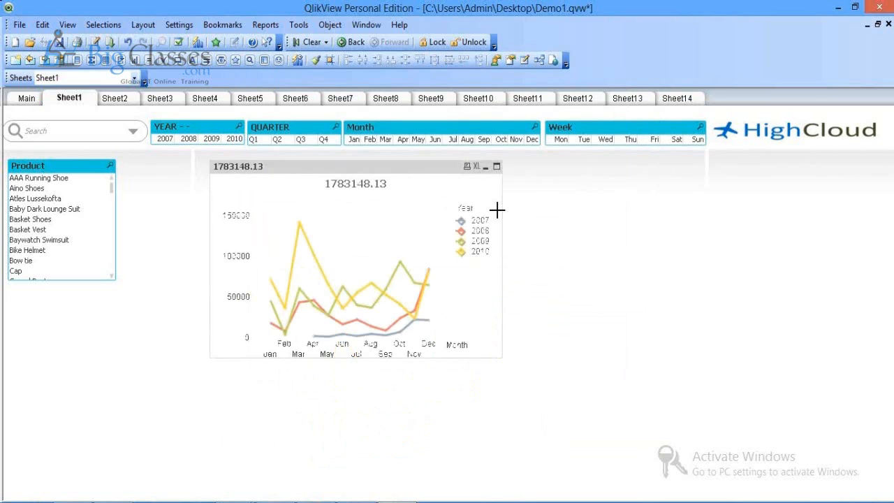
pyautogui.moveTo(502, 241); pyautogui.dragTo(635, 245)
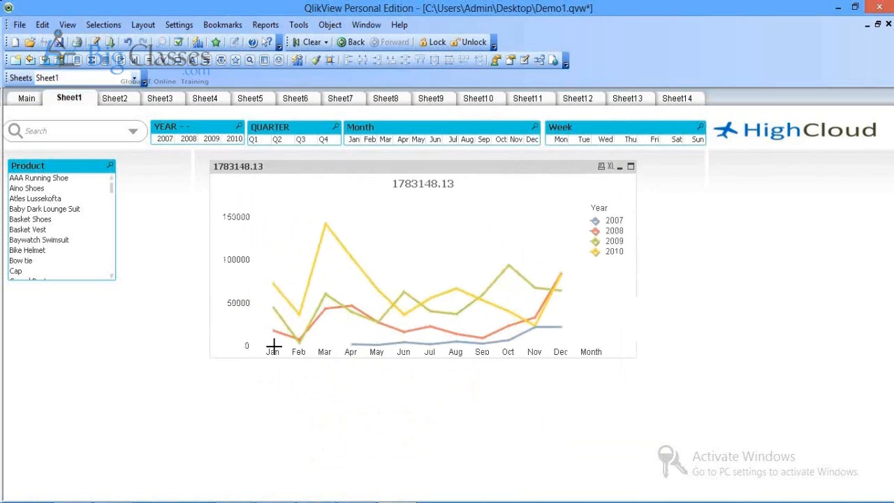
# Step: Give the line chart the window title 'Sales Trend' in its General properties
pyautogui.rightClick(398, 180)
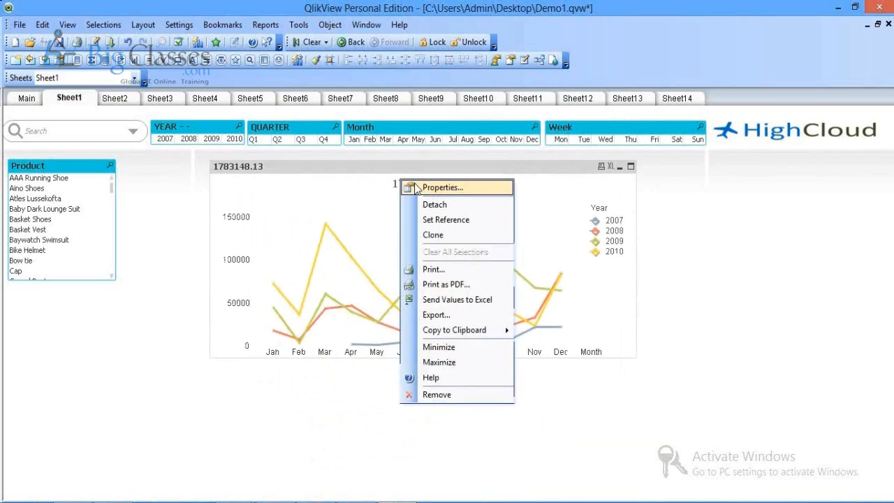
pyautogui.click(415, 188)
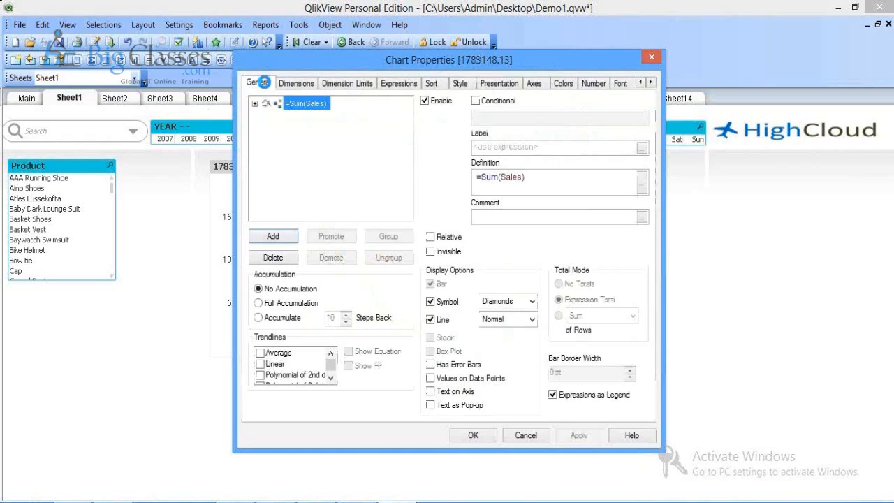
pyautogui.click(252, 132)
pyautogui.click(255, 118)
pyautogui.write('Sales Trend')
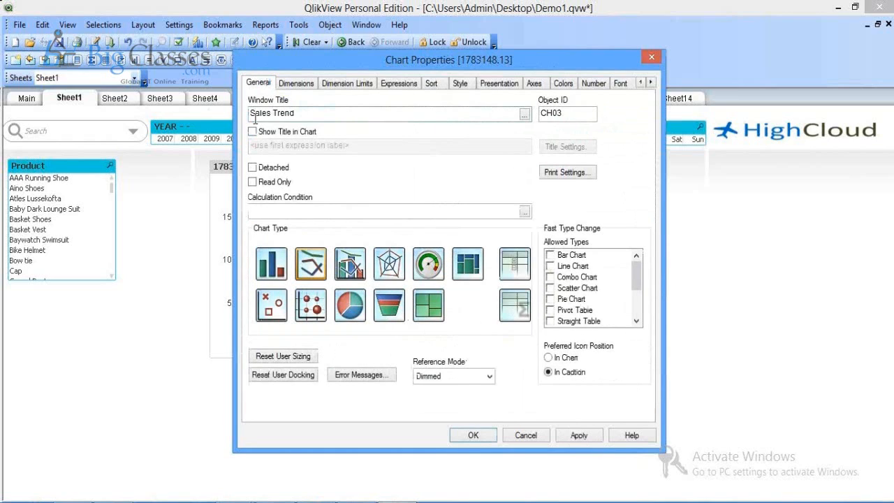
pyautogui.press('Return')
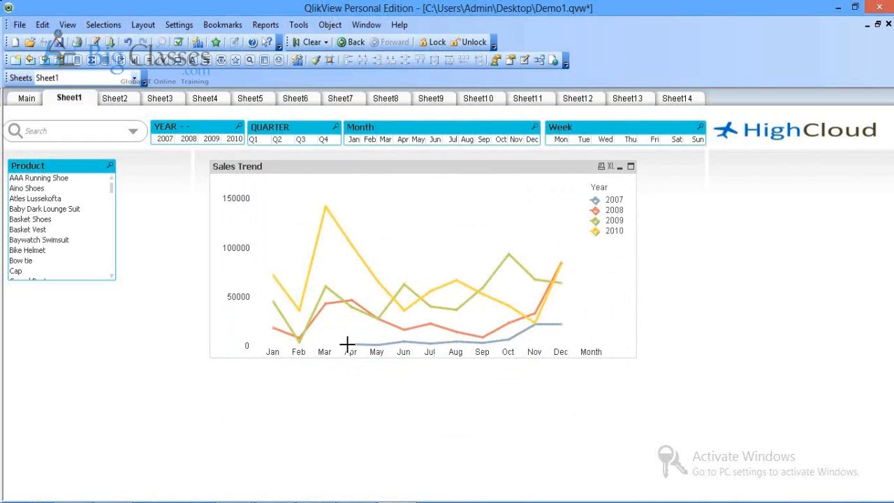
pyautogui.moveTo(349, 343)
# Step: Save the document and duplicate Sheet1 as a new copy sheet
pyautogui.click(58, 43)
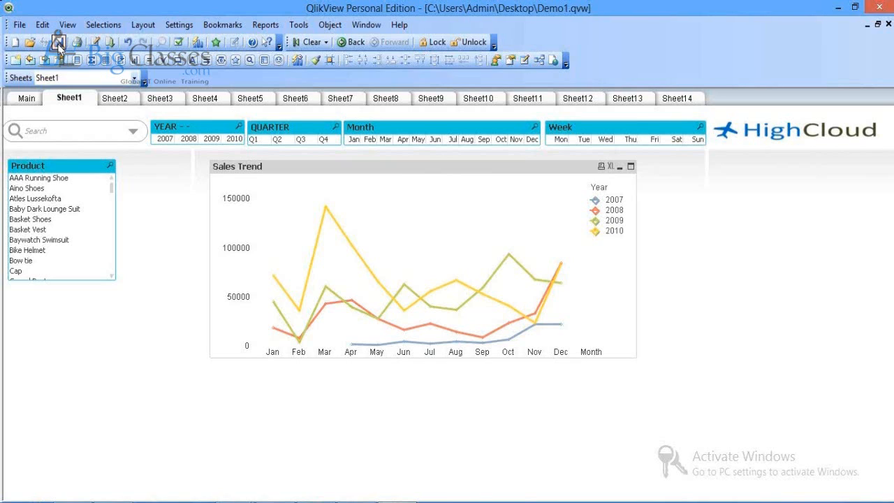
pyautogui.rightClick(682, 289)
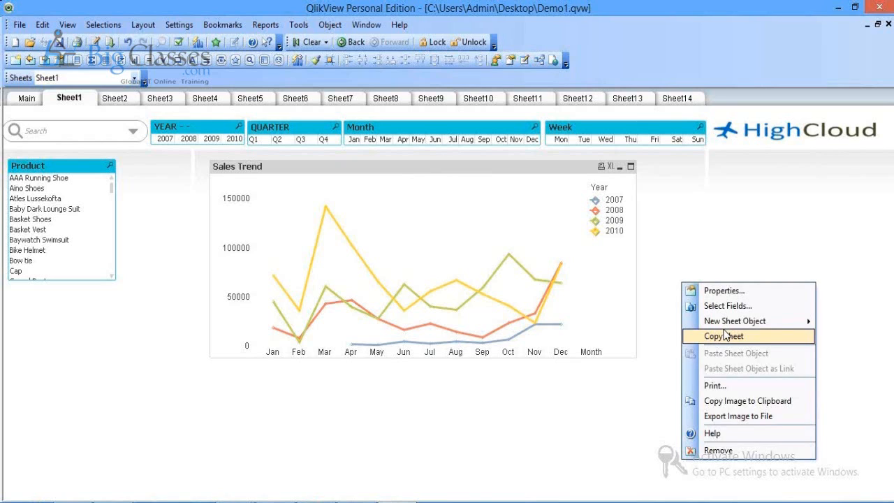
pyautogui.click(725, 337)
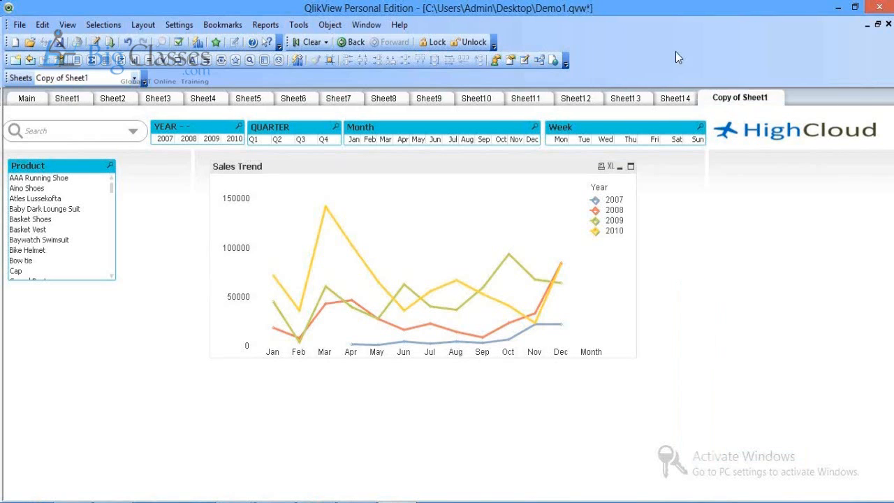
# Step: Back on Sheet1, bring up the New Sheet Object choices from empty space
pyautogui.click(66, 99)
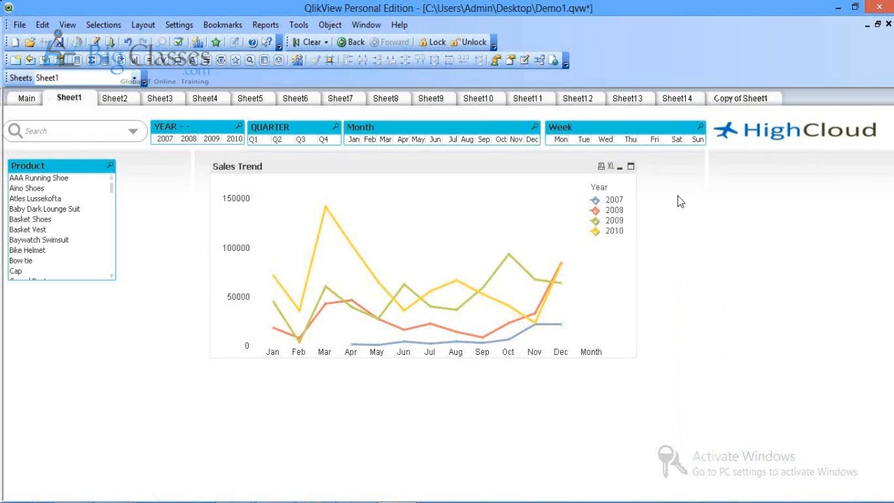
pyautogui.rightClick(678, 195)
pyautogui.moveTo(729, 239)
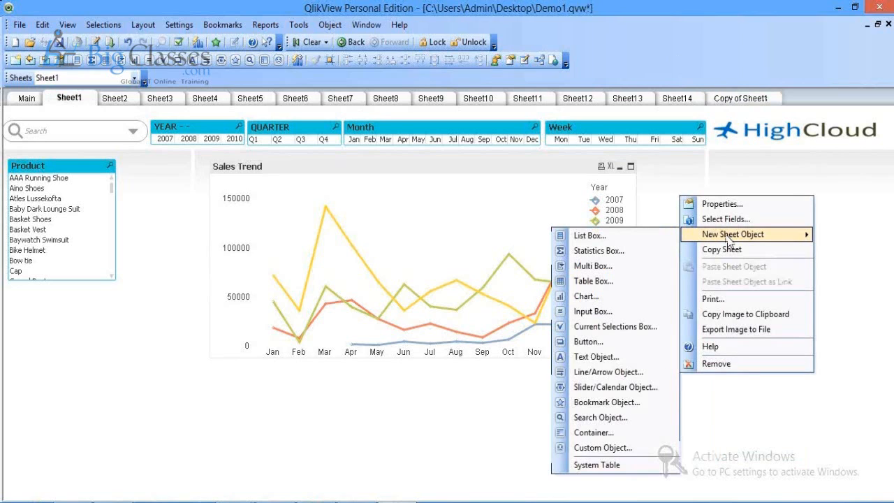
# Step: Add a text object on Sheet1 containing the text 'Welcome to --'
pyautogui.click(601, 358)
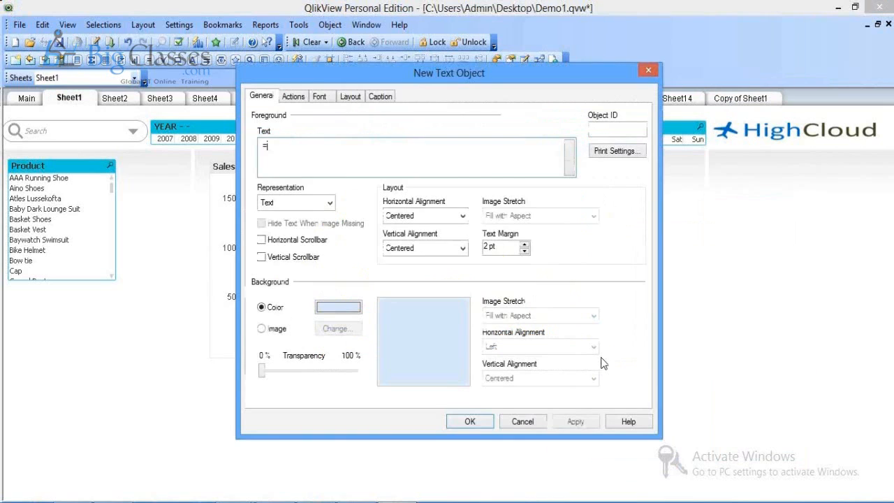
pyautogui.write('Welcome to ')
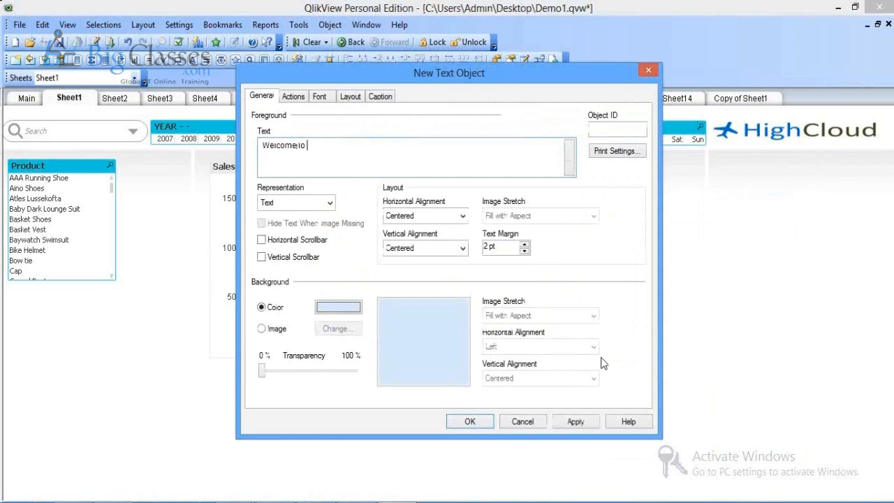
pyautogui.write('-----')
pyautogui.click(571, 422)
pyautogui.click(470, 422)
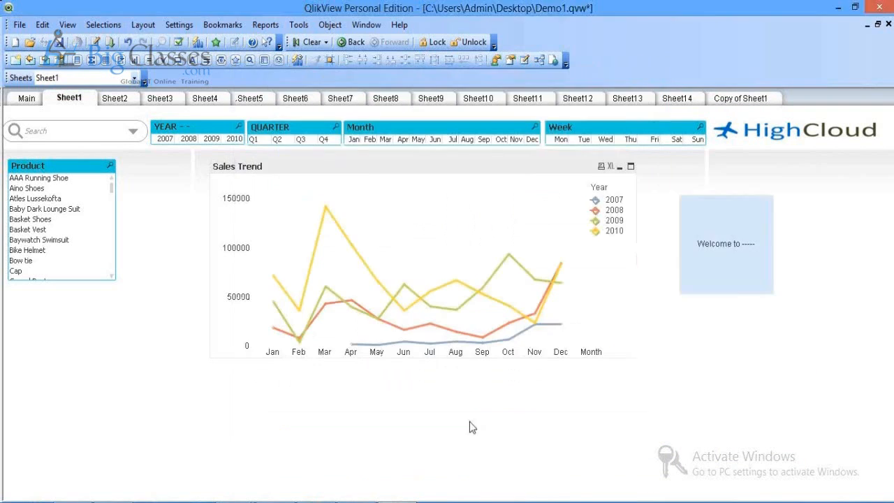
# Step: Replace the text box content with =Sum(Sales) and shorten the box from the bottom
pyautogui.doubleClick(750, 271)
pyautogui.hotkey('ctrl', 'a')
pyautogui.write('=Sum')
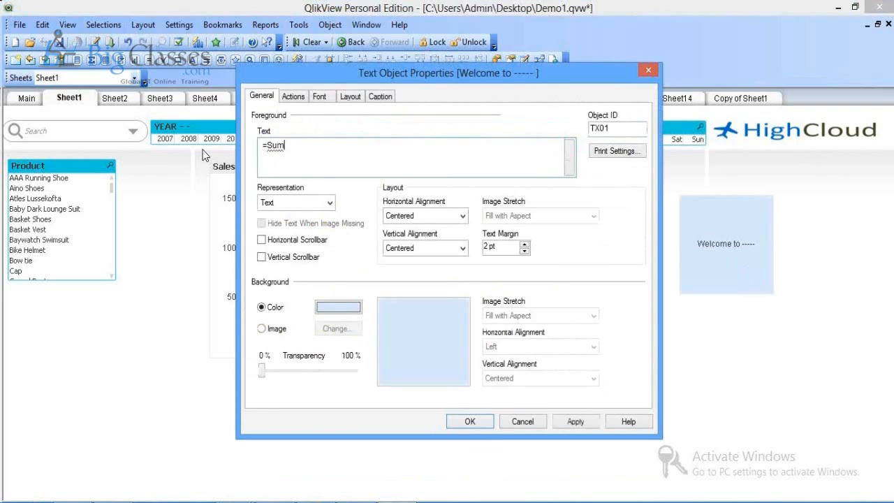
pyautogui.write('(Sa')
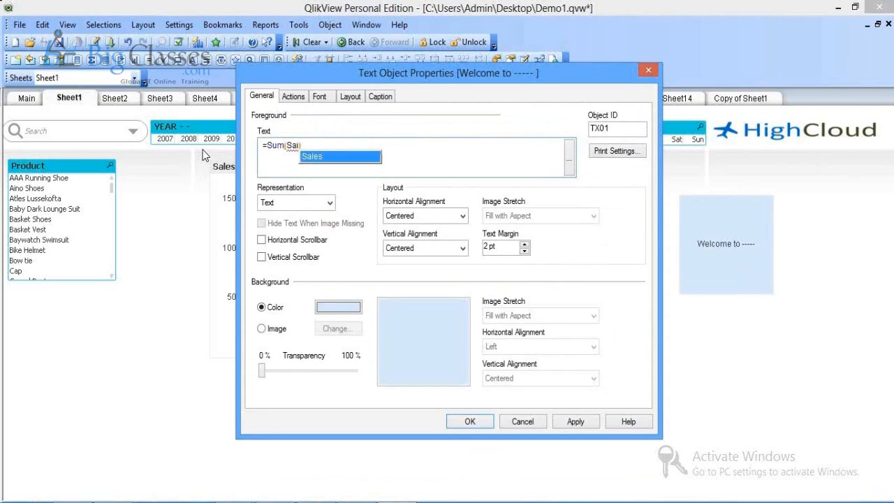
pyautogui.write('les')
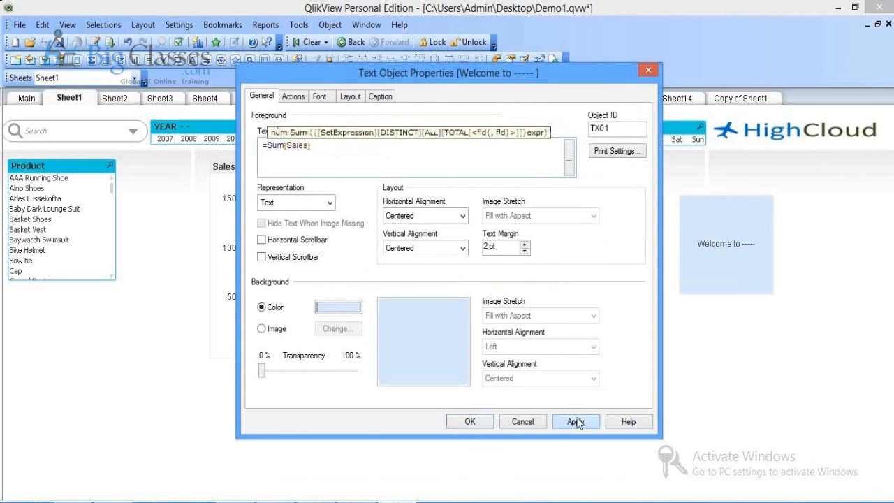
pyautogui.click(576, 422)
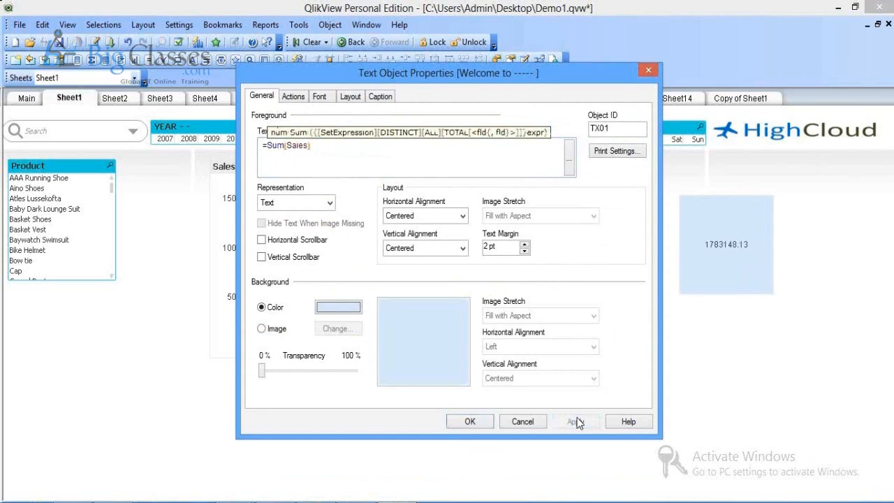
pyautogui.click(507, 416)
pyautogui.moveTo(710, 293); pyautogui.dragTo(718, 233)
# Step: Begin adding a new button object on Sheet1, then cancel it
pyautogui.rightClick(759, 282)
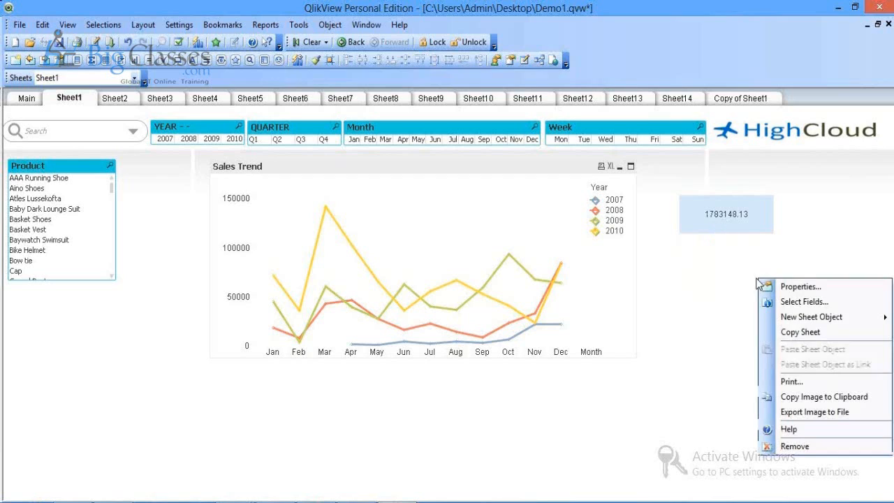
pyautogui.moveTo(807, 317)
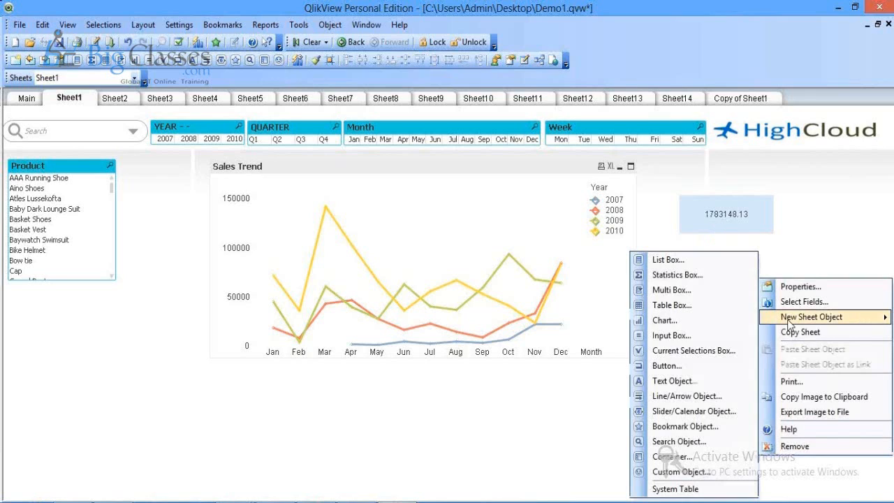
pyautogui.click(667, 365)
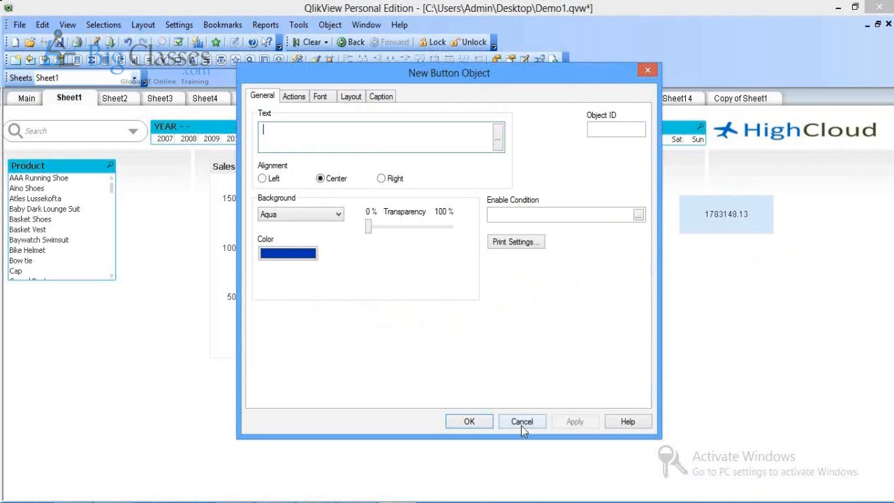
pyautogui.click(521, 422)
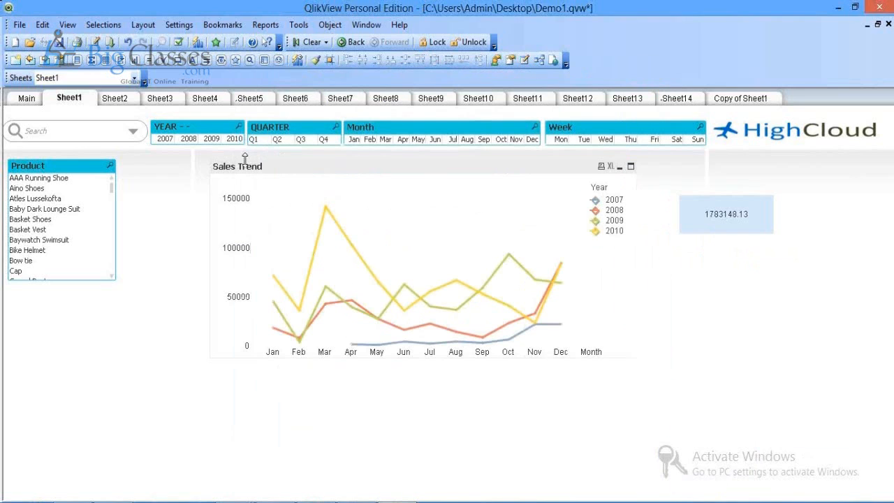
# Step: View the Main sheet's properties and close them without changes
pyautogui.click(27, 99)
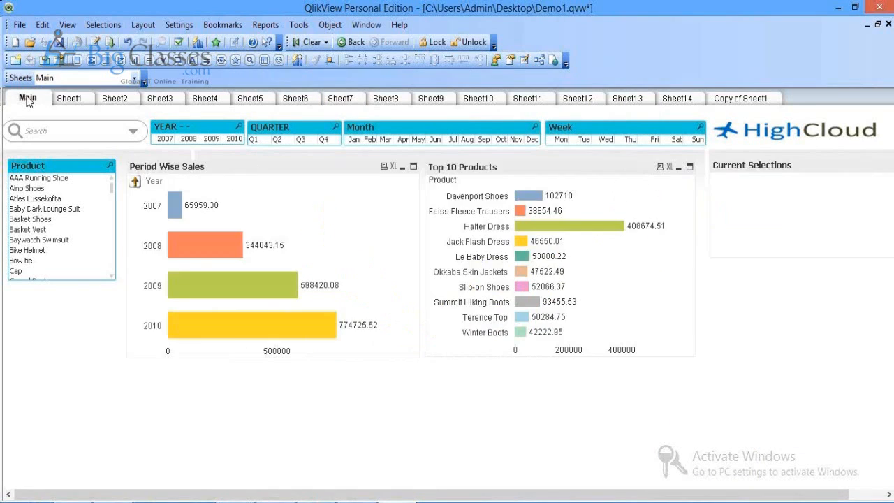
pyautogui.rightClick(82, 416)
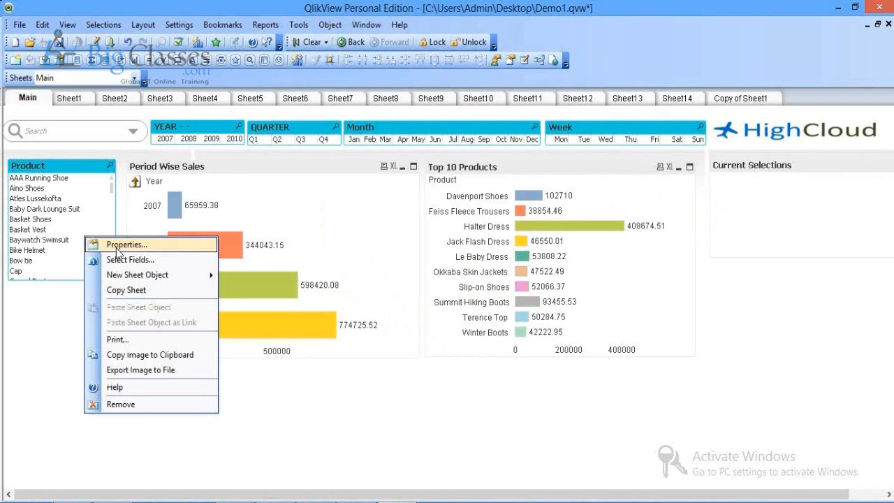
pyautogui.click(118, 245)
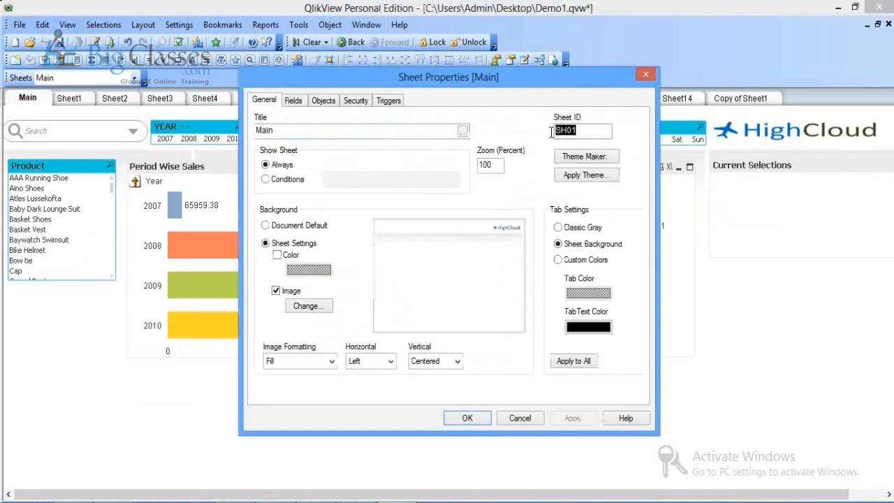
pyautogui.click(519, 418)
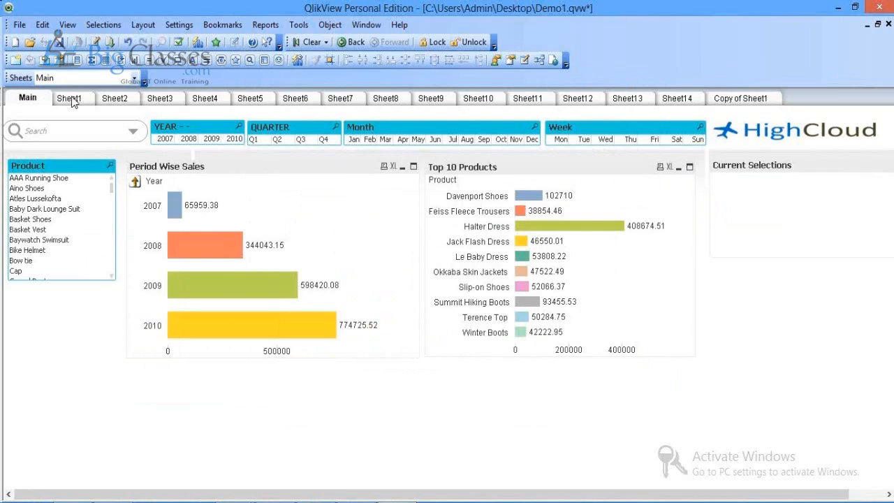
# Step: View Sheet1's sheet properties and close them without changes
pyautogui.click(69, 99)
pyautogui.rightClick(145, 225)
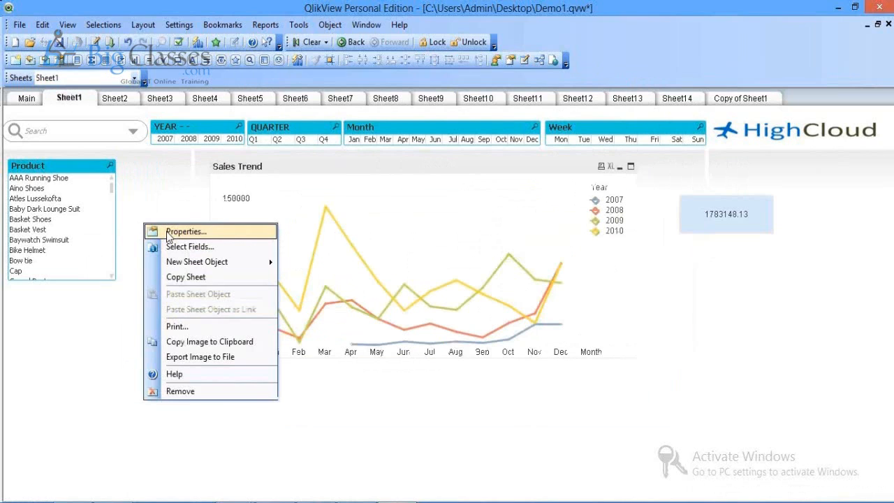
pyautogui.click(169, 233)
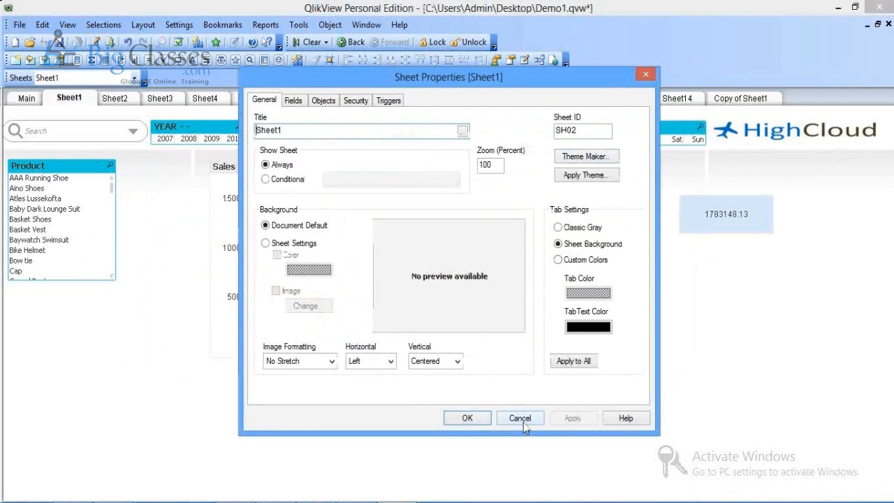
pyautogui.click(524, 422)
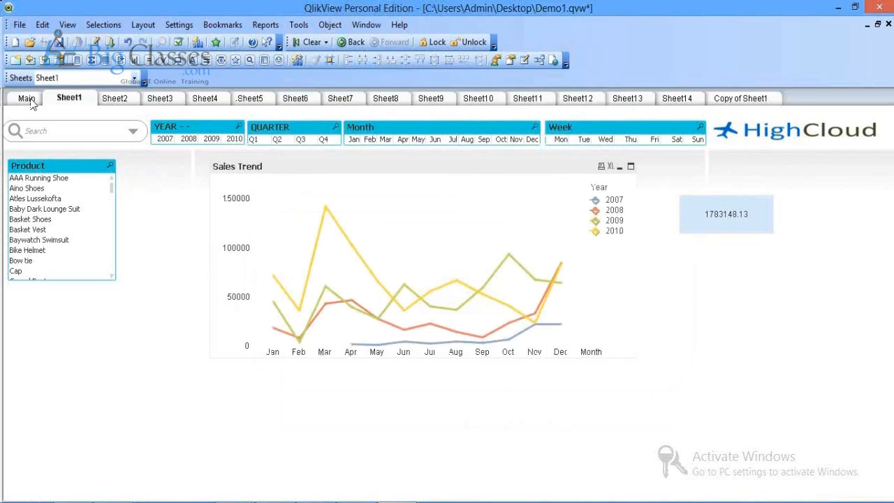
pyautogui.click(27, 99)
pyautogui.rightClick(172, 131)
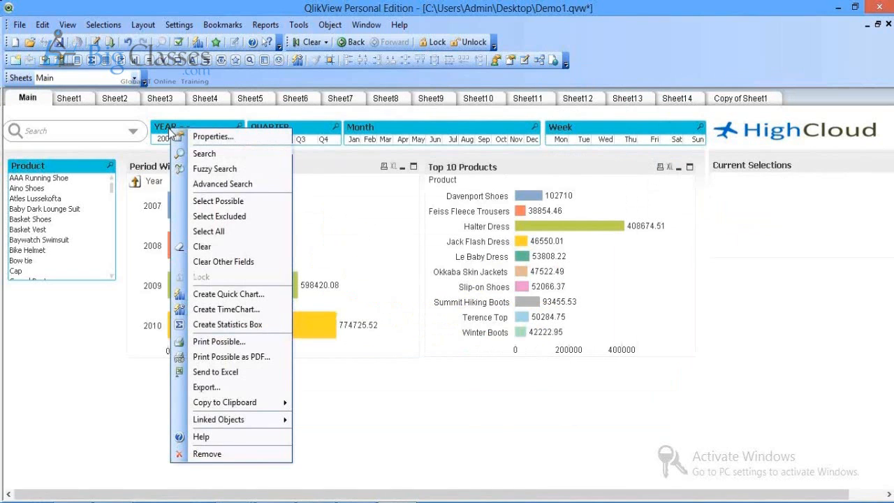
pyautogui.click(197, 136)
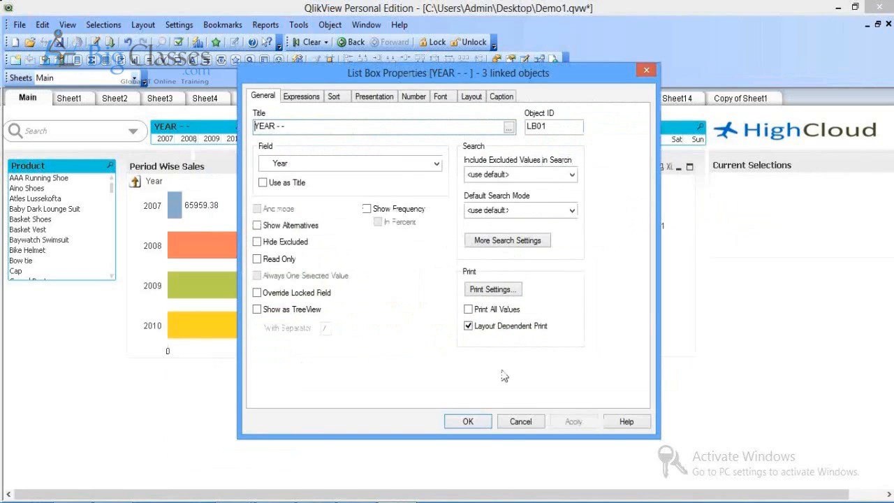
pyautogui.press('Escape')
pyautogui.rightClick(336, 227)
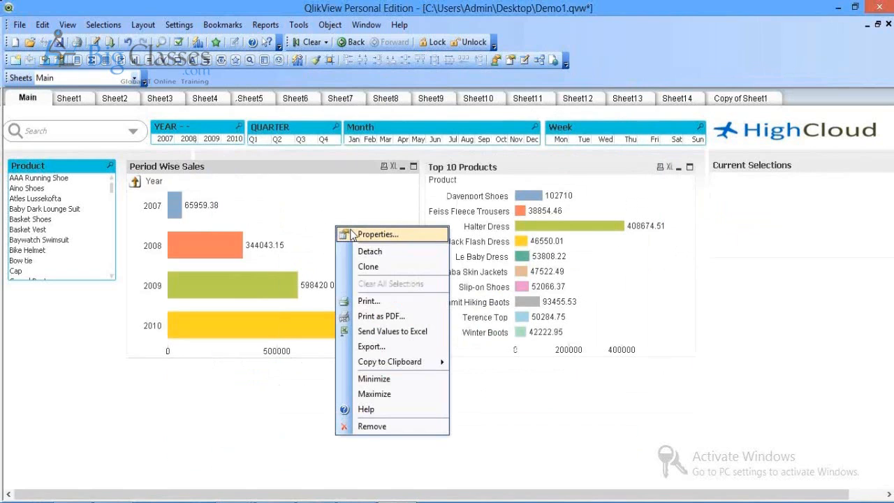
pyautogui.click(353, 235)
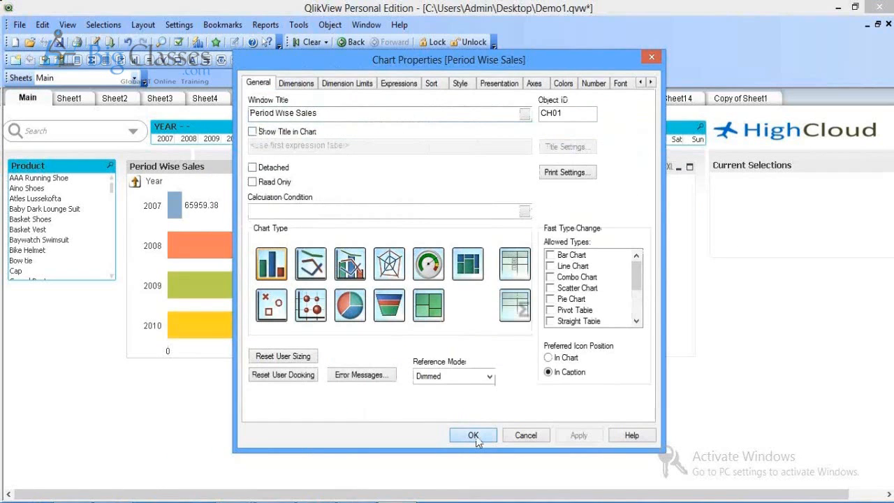
pyautogui.click(473, 435)
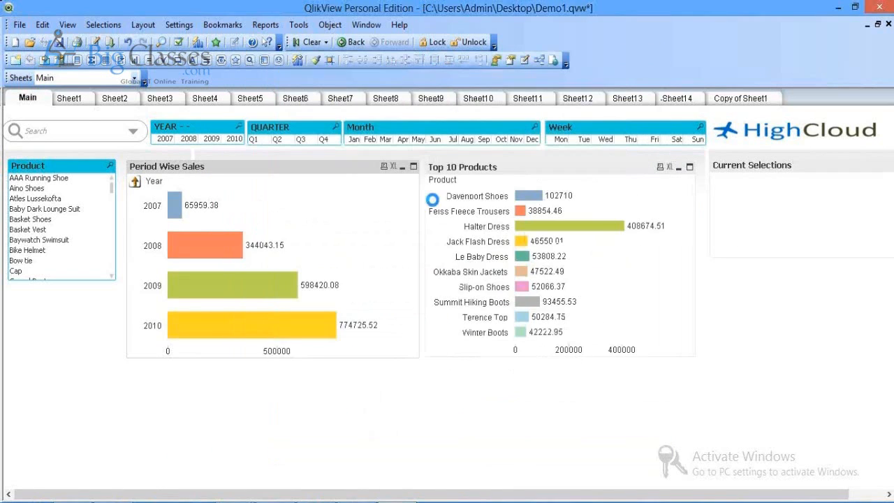
pyautogui.click(70, 99)
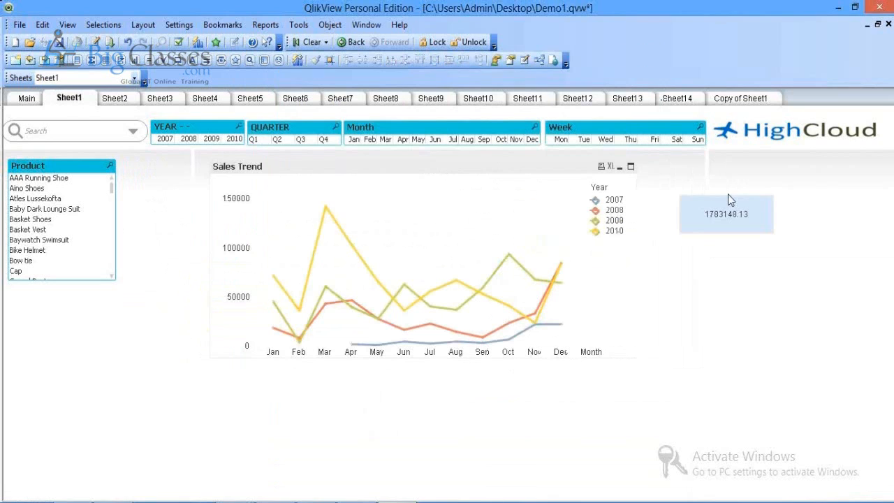
# Step: Go to Sheet8 and turn on hiding of the sheet tab row in Document Properties
pyautogui.click(385, 99)
pyautogui.rightClick(748, 266)
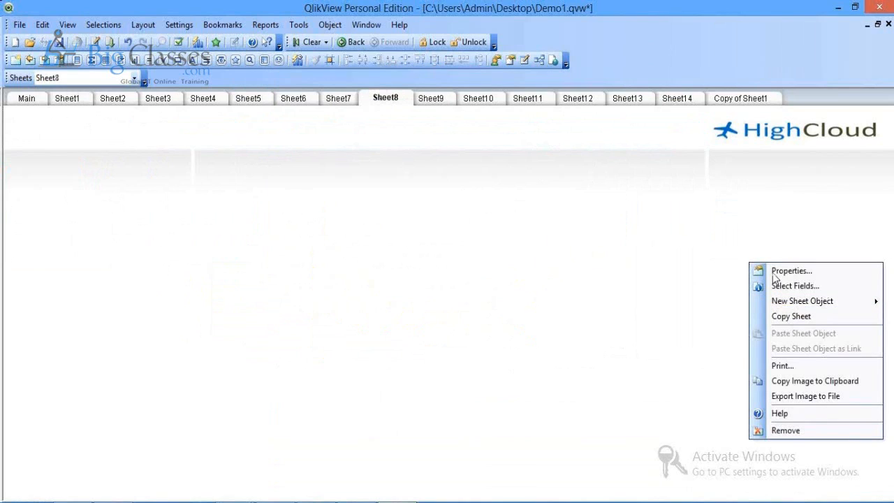
pyautogui.click(657, 210)
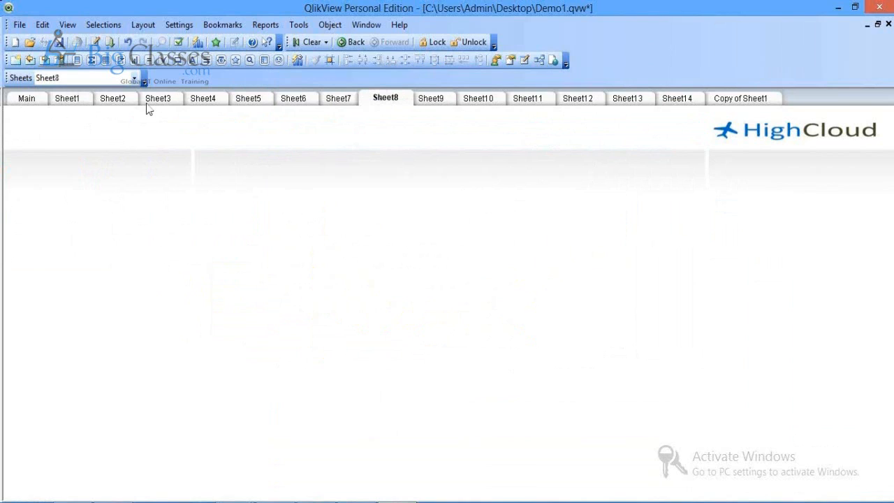
pyautogui.click(188, 27)
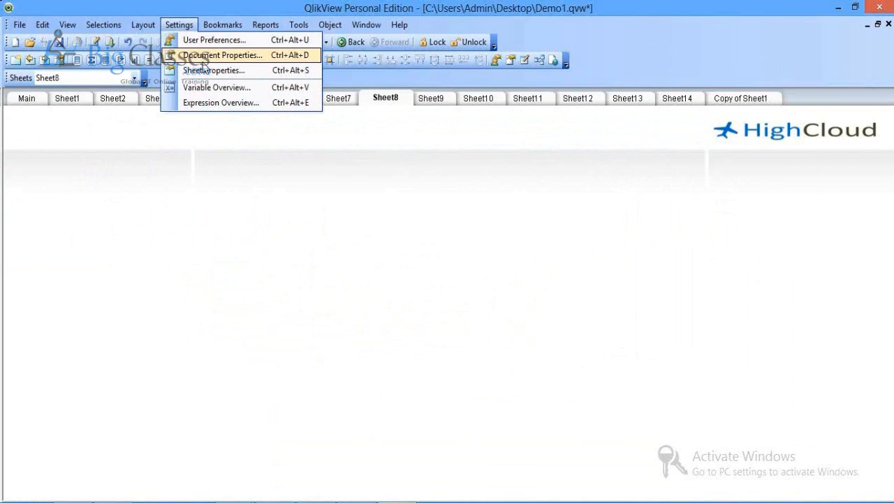
pyautogui.click(202, 59)
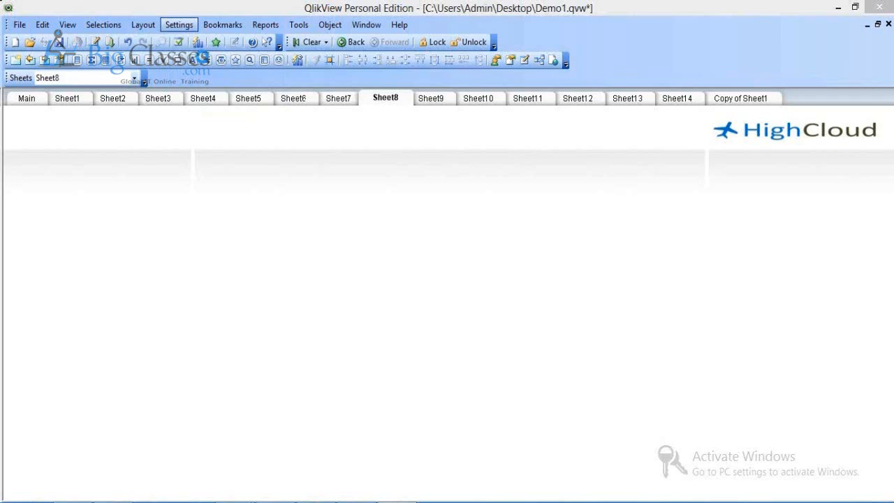
pyautogui.click(508, 161)
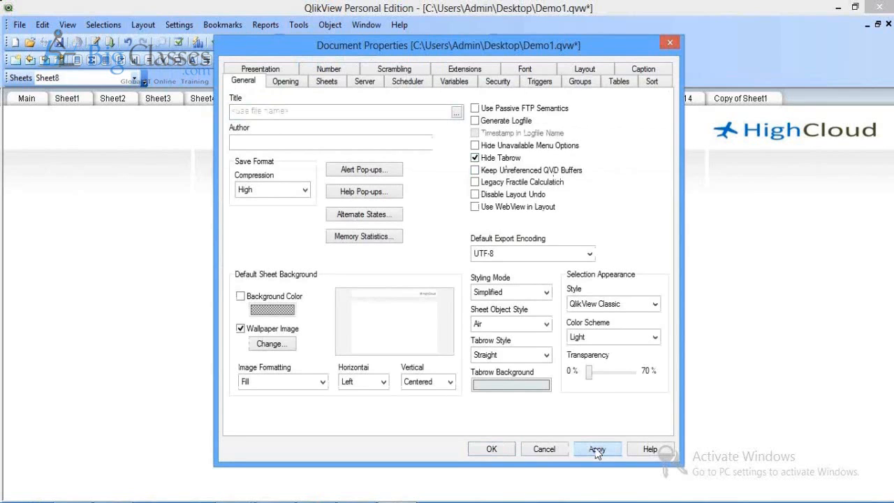
pyautogui.click(492, 451)
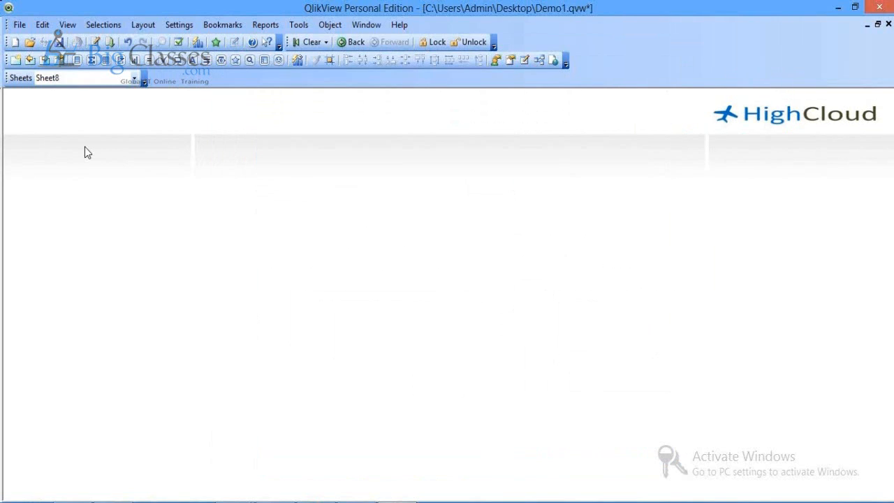
# Step: Reopen Document Properties without changes, then bring up Sheet8's New Sheet Object choices
pyautogui.click(180, 25)
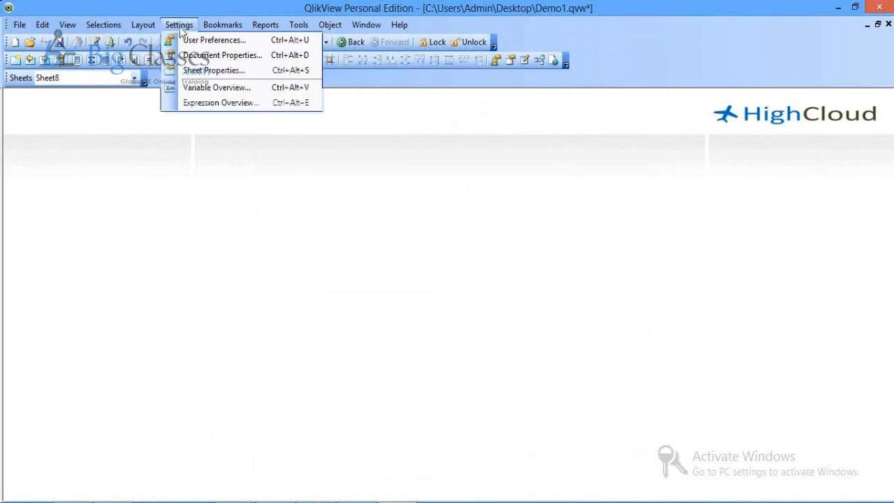
pyautogui.click(208, 55)
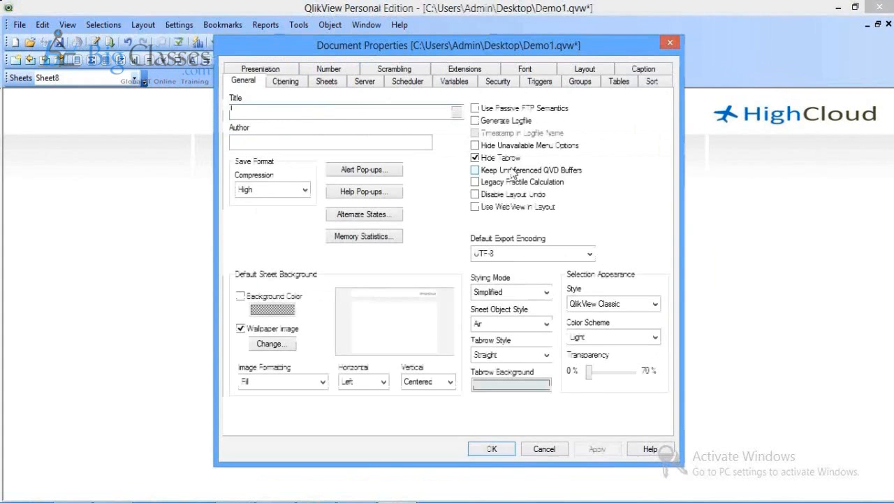
pyautogui.click(544, 450)
pyautogui.rightClick(773, 199)
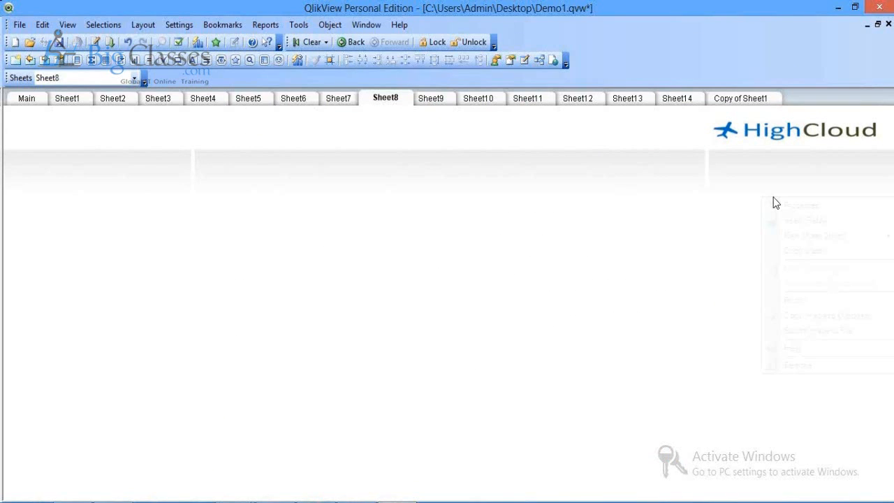
pyautogui.moveTo(790, 236)
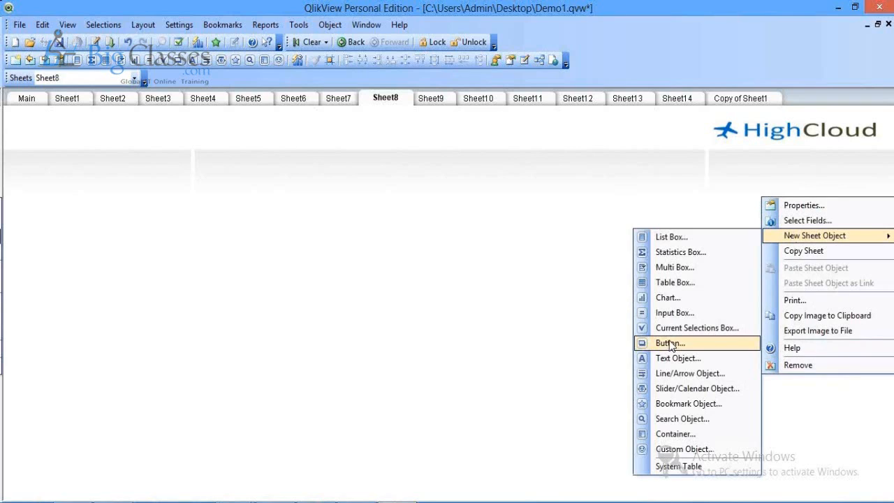
# Step: Create a new button on Sheet8 with the text 'Home'
pyautogui.click(671, 344)
pyautogui.write('Home')
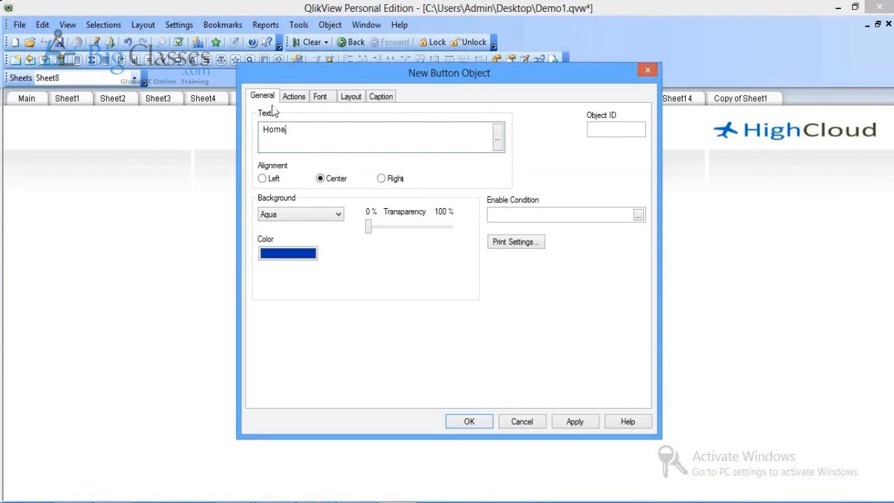
pyautogui.click(574, 423)
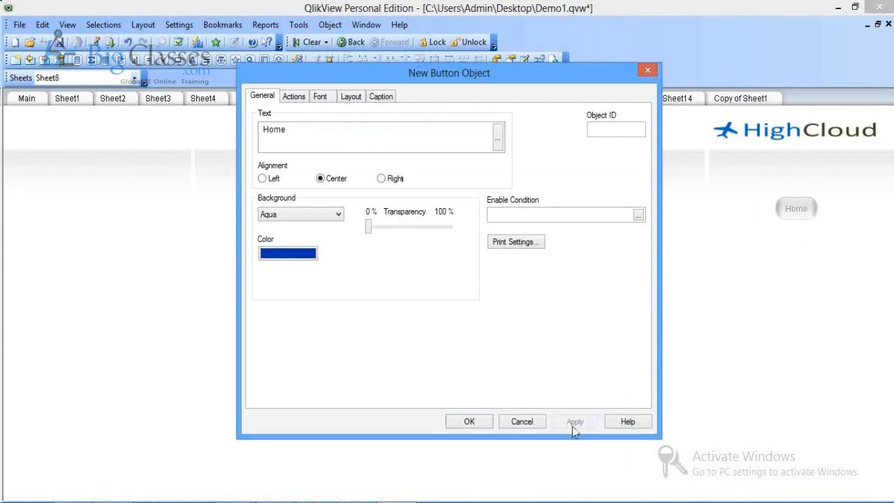
# Step: Give the Home button an Activate Sheet action for SH01, then test it to reach Main
pyautogui.click(293, 94)
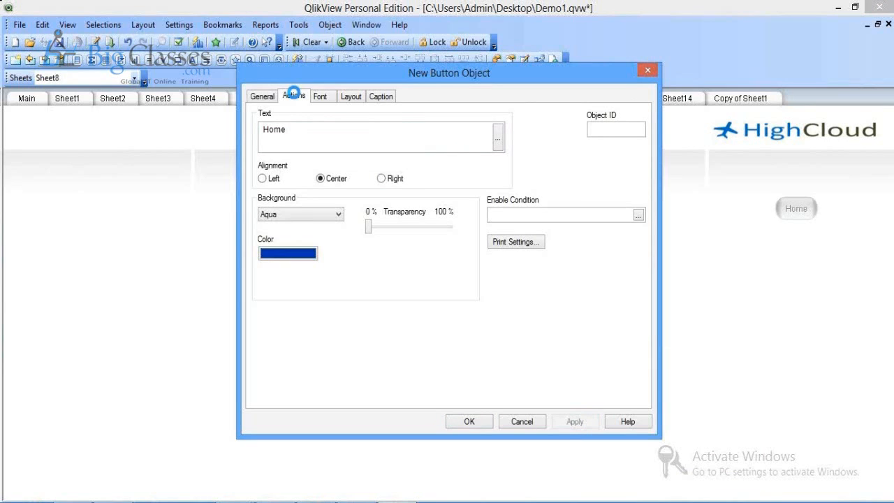
pyautogui.click(293, 93)
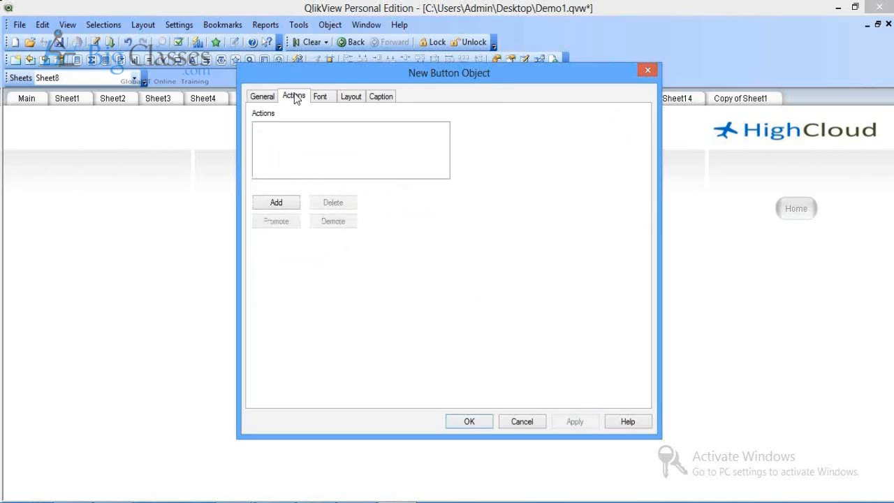
pyautogui.click(276, 202)
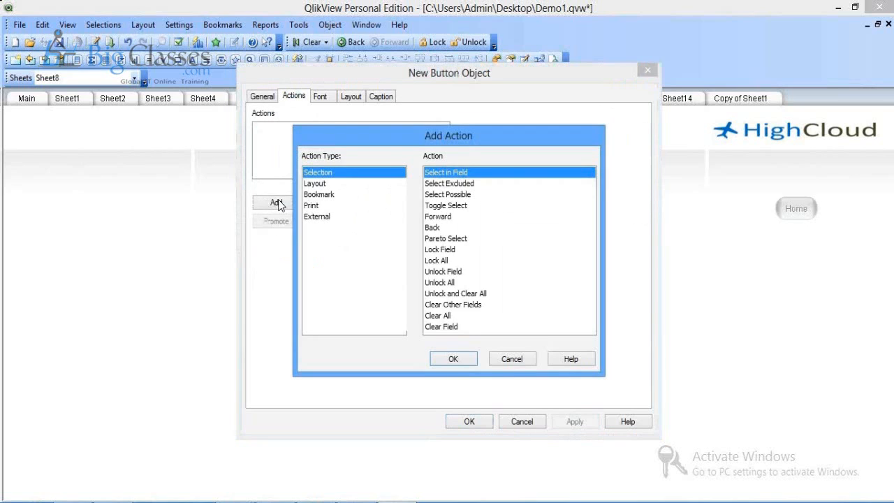
pyautogui.click(315, 185)
pyautogui.click(449, 183)
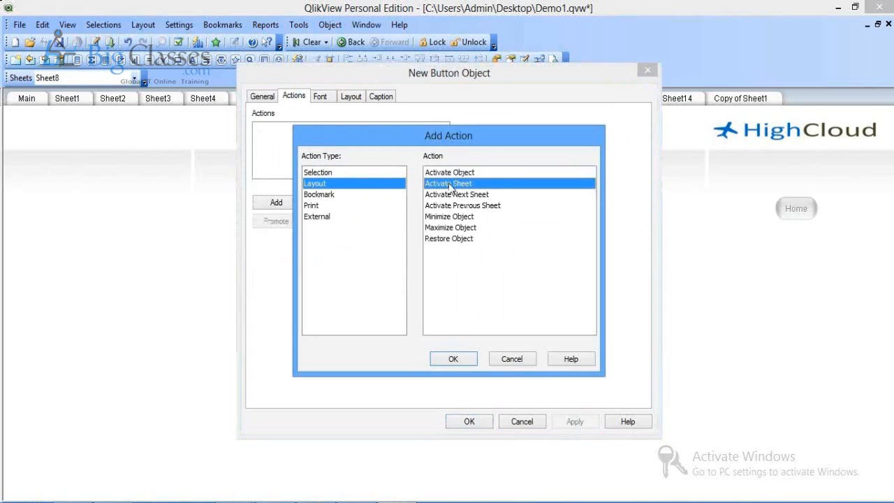
pyautogui.click(452, 358)
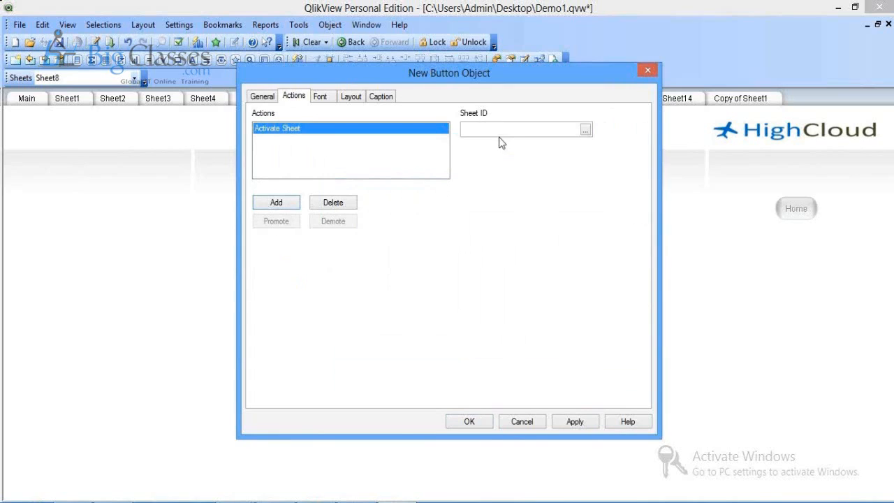
pyautogui.click(501, 131)
pyautogui.write('SH01')
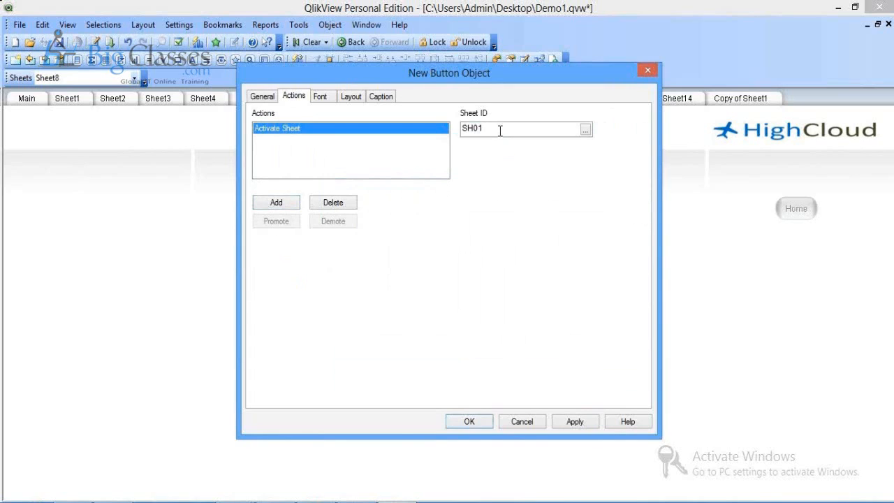
pyautogui.click(568, 422)
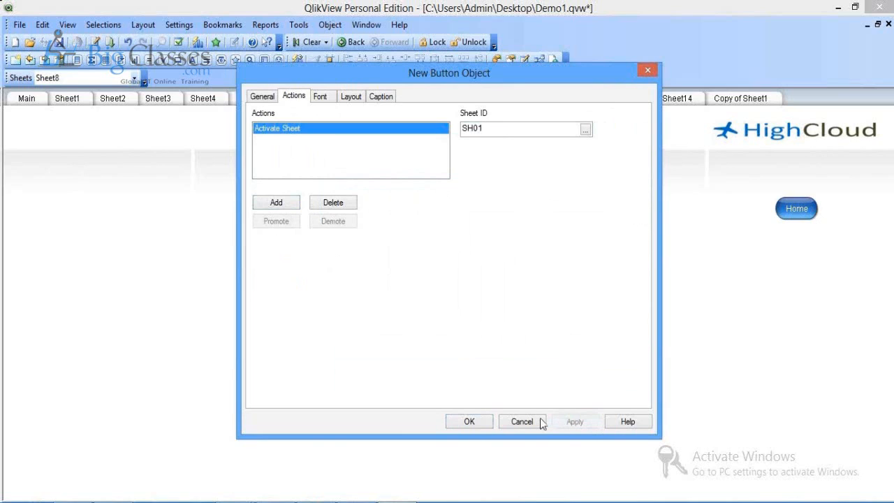
pyautogui.click(541, 419)
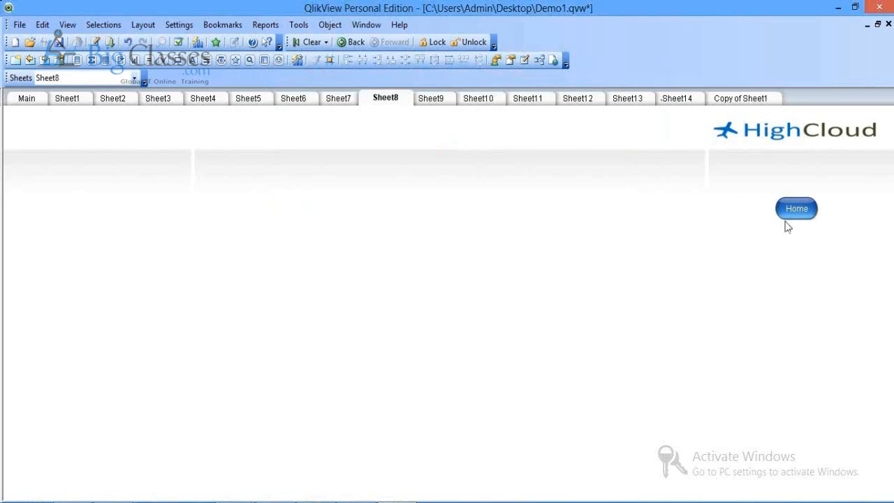
pyautogui.click(793, 212)
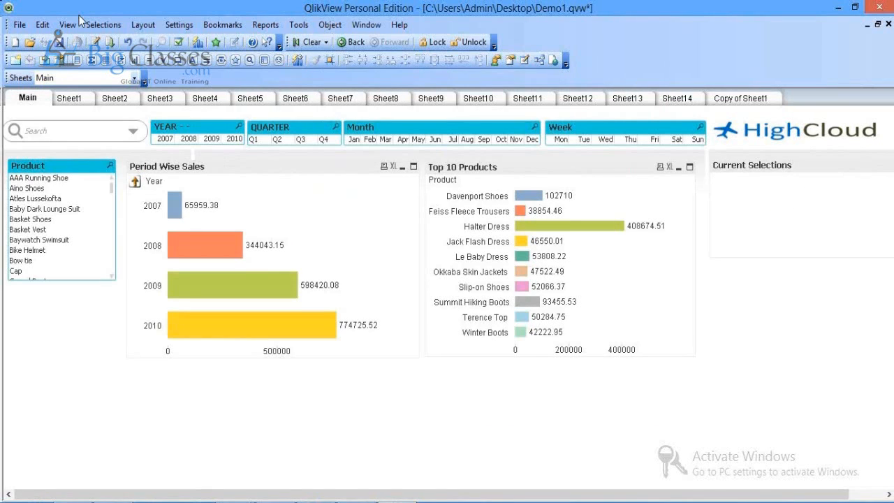
# Step: Set Sheet6's Show Sheet option to Conditional with the condition 1=0
pyautogui.click(295, 99)
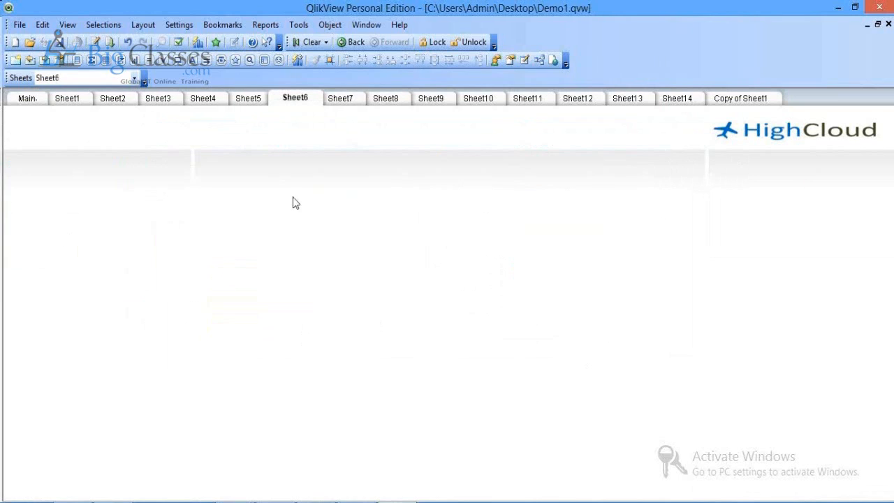
pyautogui.rightClick(293, 130)
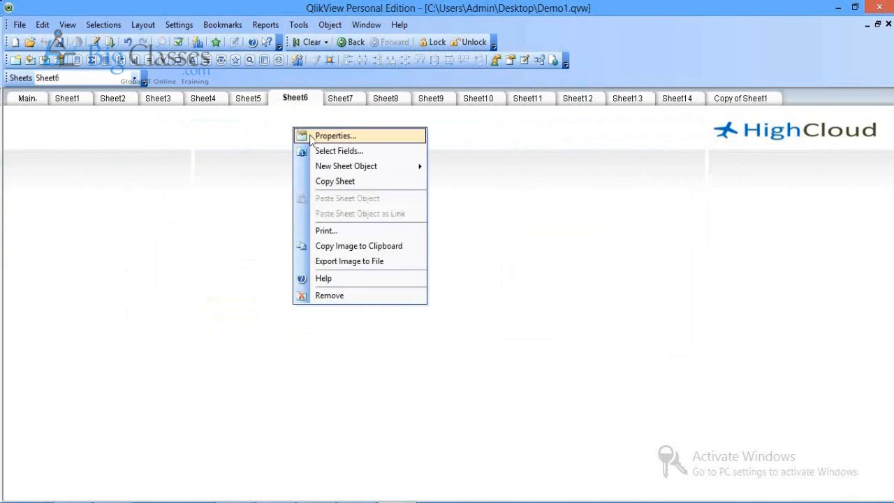
pyautogui.click(336, 135)
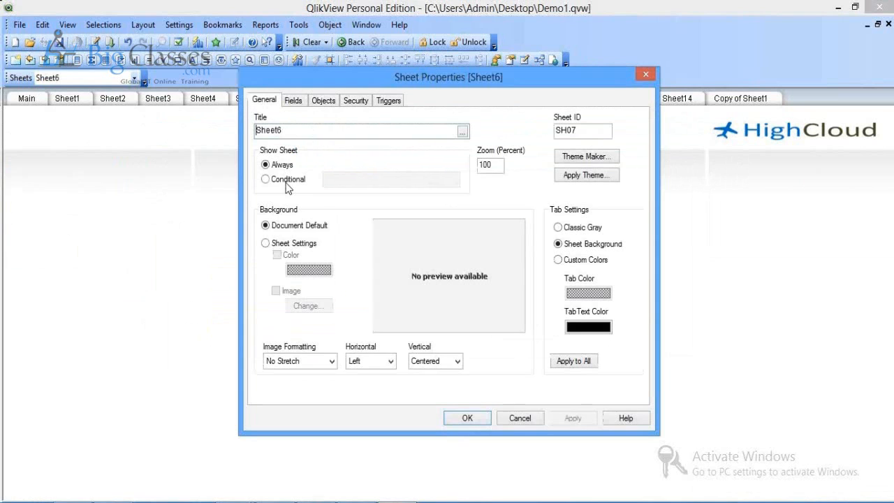
pyautogui.click(286, 183)
pyautogui.click(349, 181)
pyautogui.write('1=')
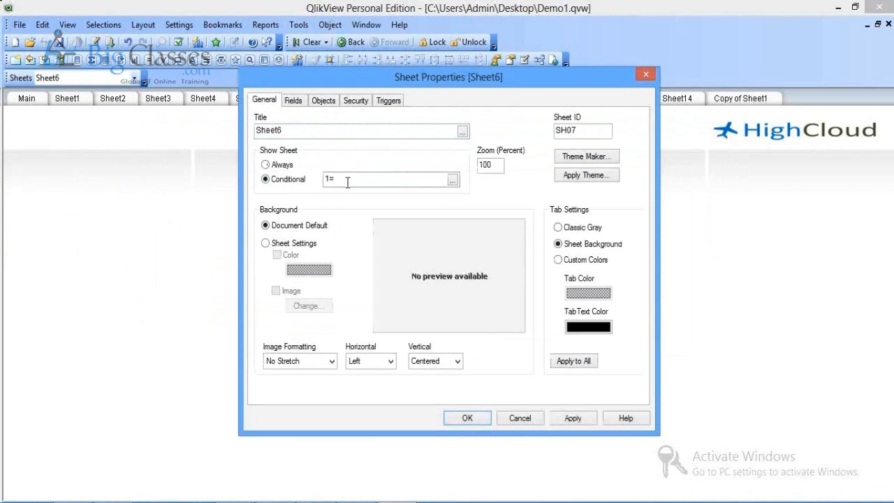
pyautogui.write('0')
pyautogui.click(572, 419)
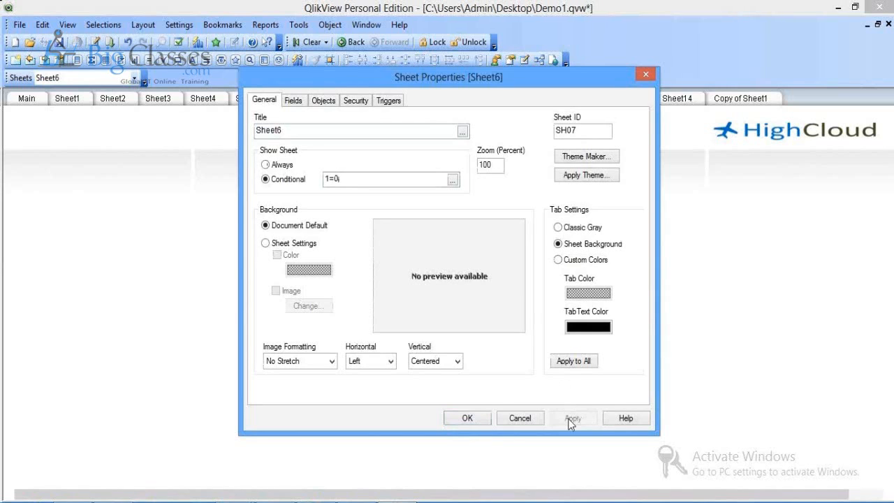
pyautogui.click(464, 418)
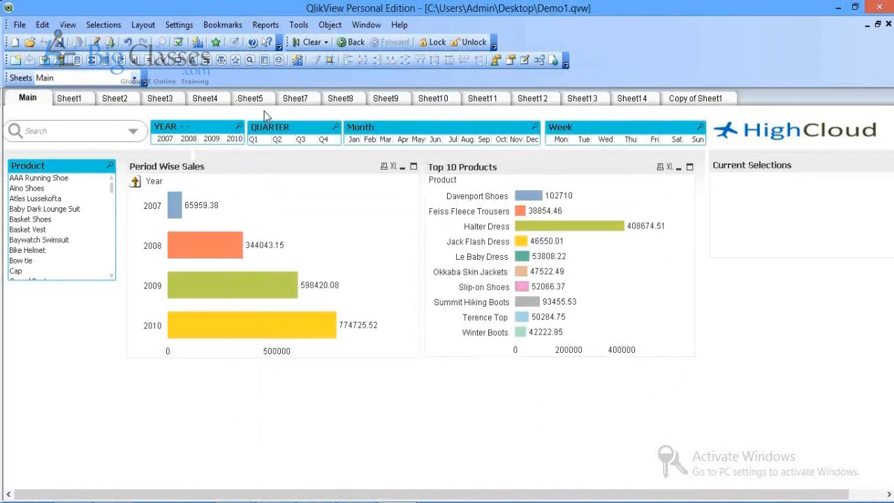
# Step: Change the Home button's target Sheet ID to SH06, test it, and return to Main
pyautogui.click(341, 99)
pyautogui.rightClick(789, 208)
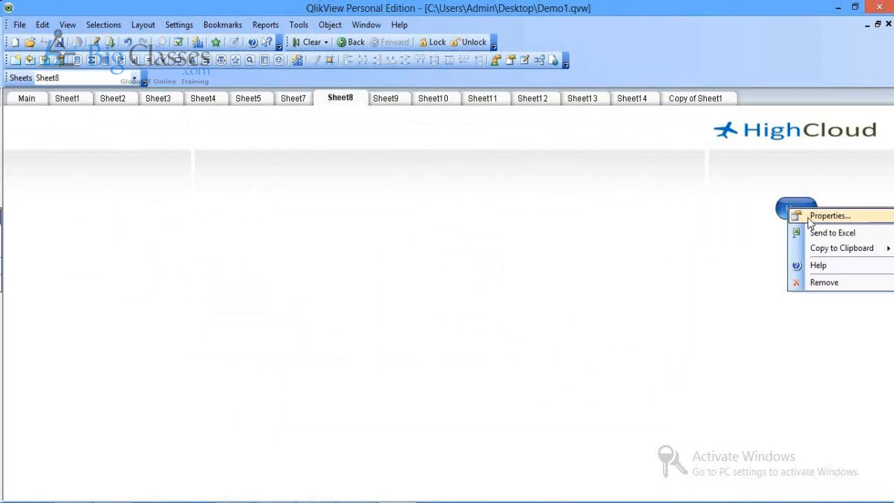
pyautogui.click(811, 217)
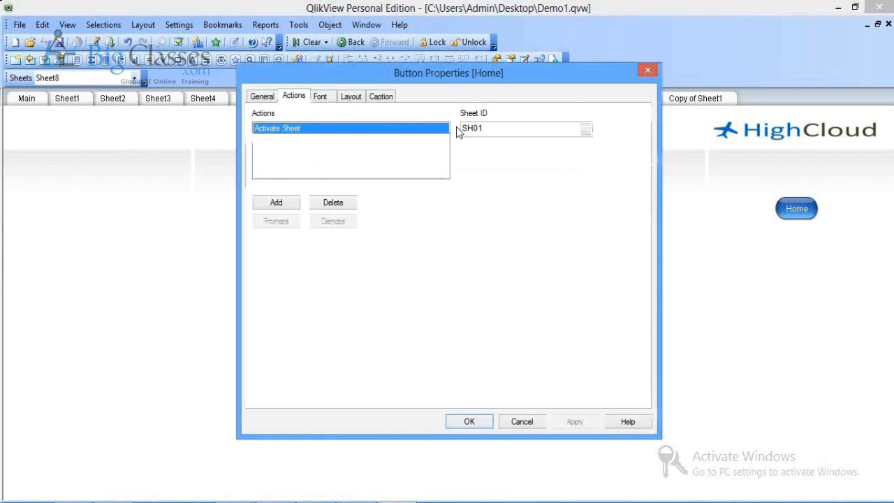
pyautogui.click(493, 133)
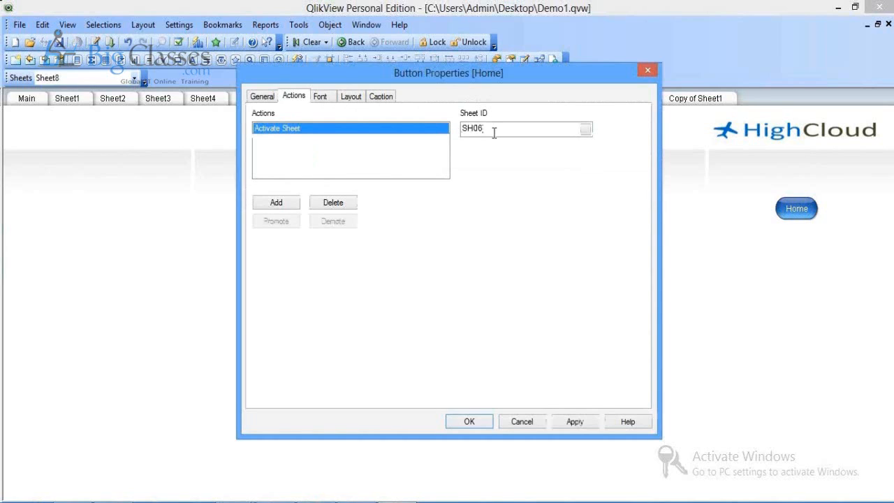
pyautogui.click(572, 424)
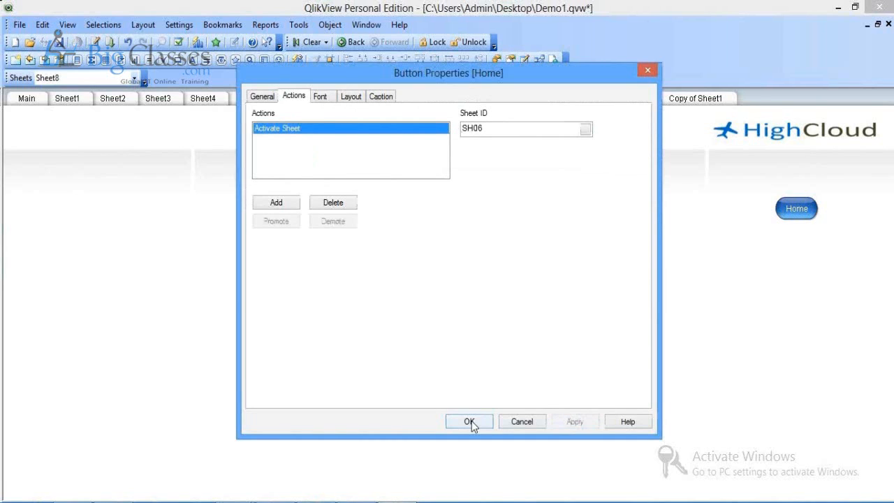
pyautogui.click(469, 422)
pyautogui.click(797, 209)
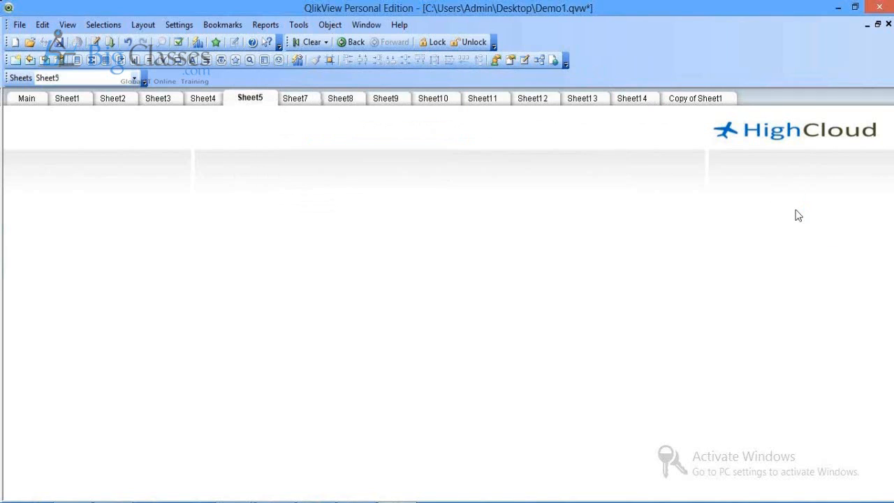
pyautogui.click(29, 102)
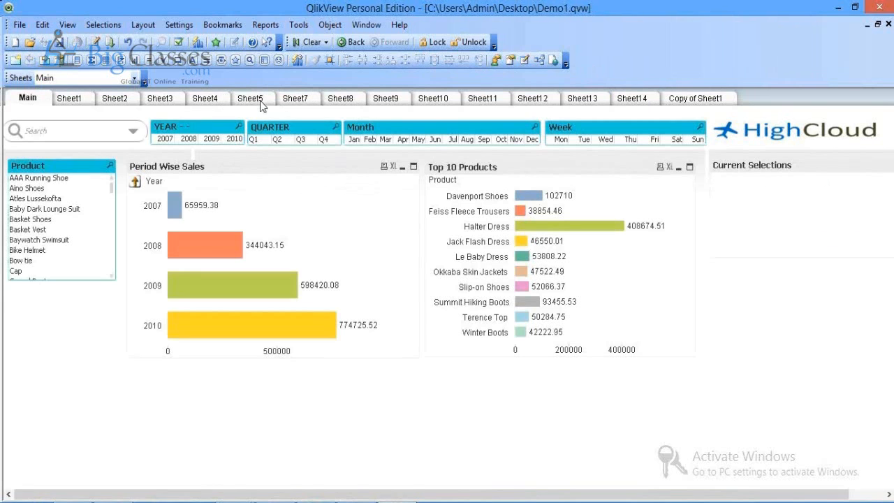
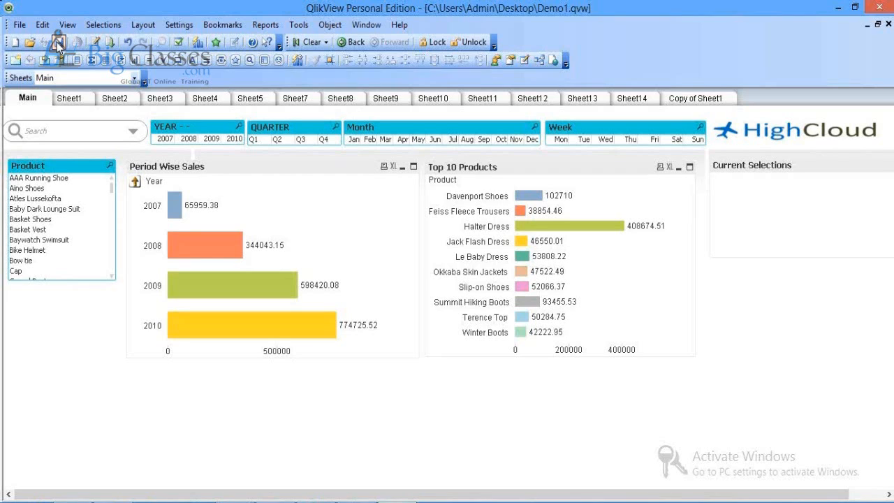
# Step: Insert a load statement for the Employees sheet of Employee.xls into the load script
pyautogui.click(58, 43)
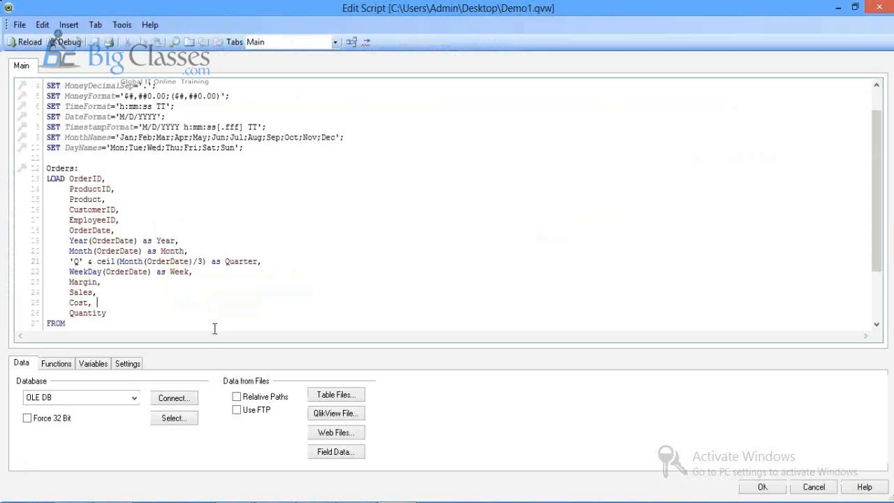
pyautogui.scroll(-3, 214, 328)
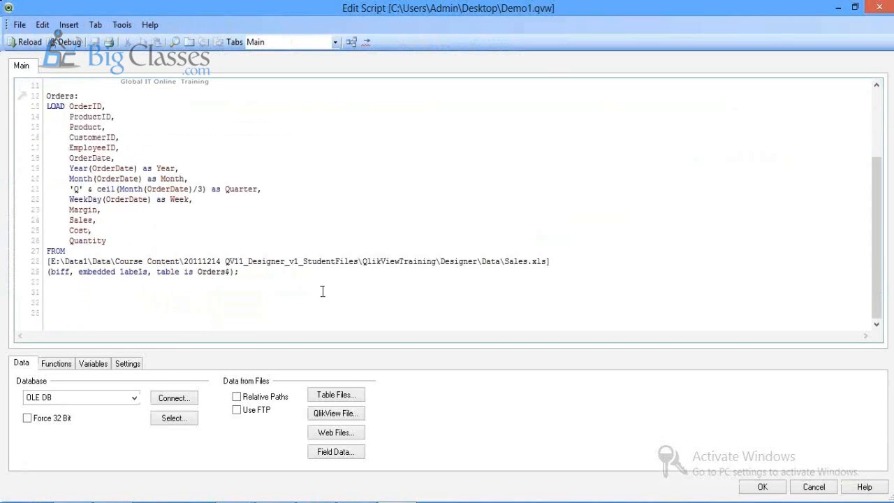
pyautogui.click(325, 396)
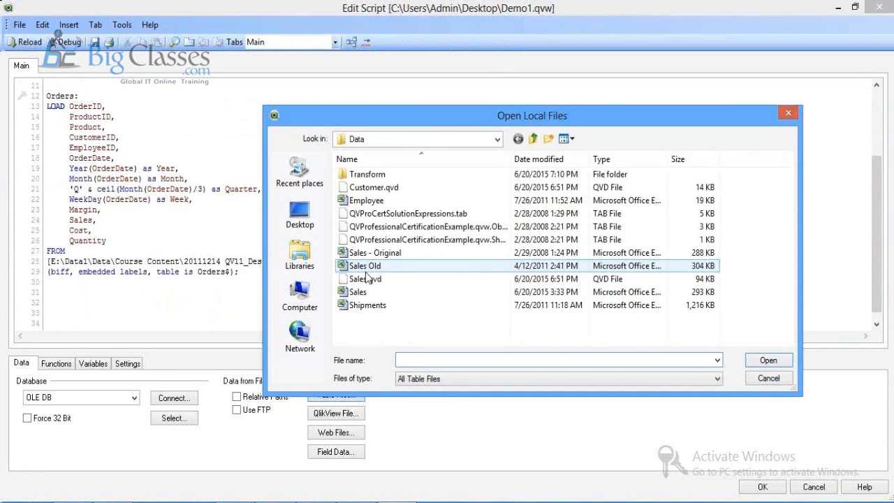
pyautogui.doubleClick(376, 201)
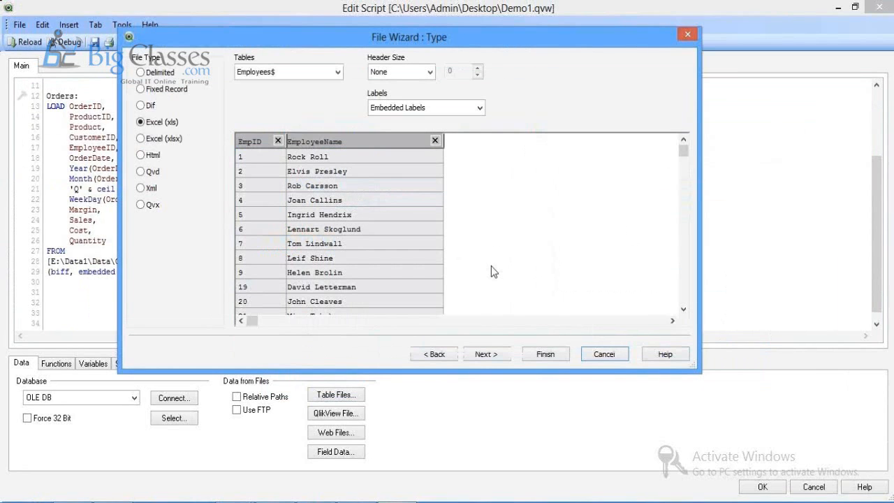
pyautogui.click(545, 355)
# Step: Label the new load [Employee Details]: and reload the data
pyautogui.press('Return')
pyautogui.press('Return')
pyautogui.write('EmployeeDetails')
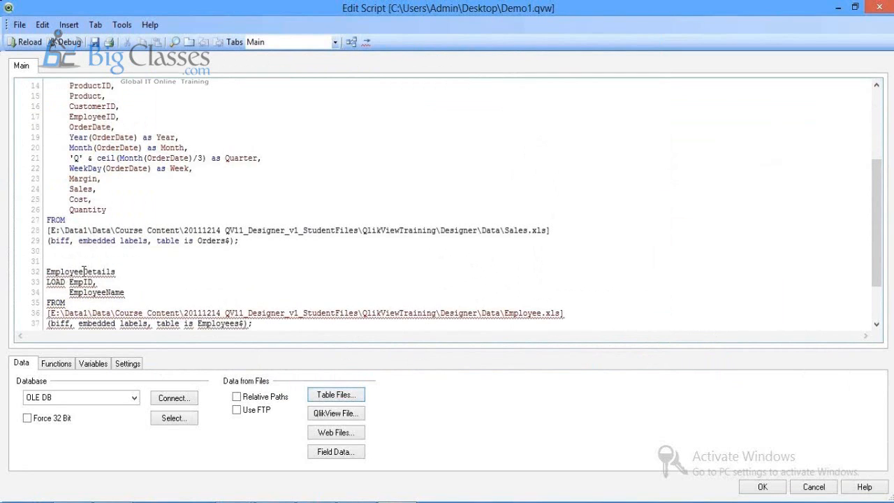
pyautogui.click(84, 271)
pyautogui.write(':')
pyautogui.click(46, 272)
pyautogui.write('[')
pyautogui.click(126, 271)
pyautogui.write(']')
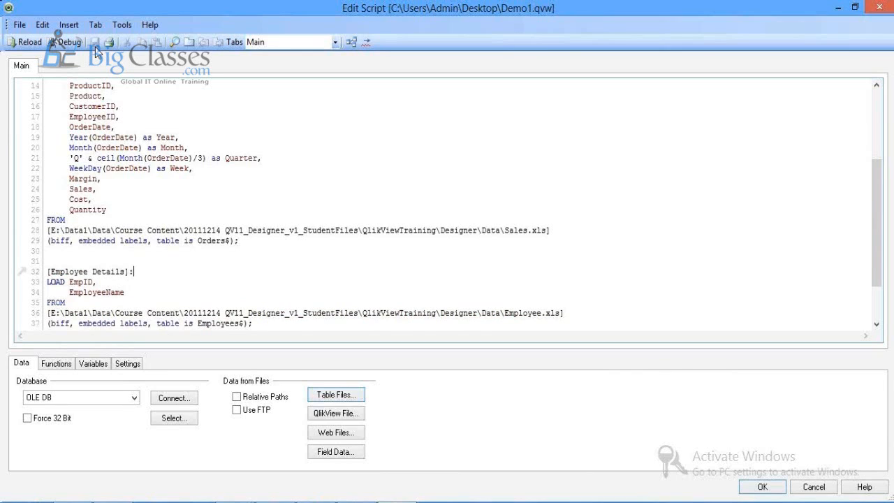
pyautogui.click(28, 42)
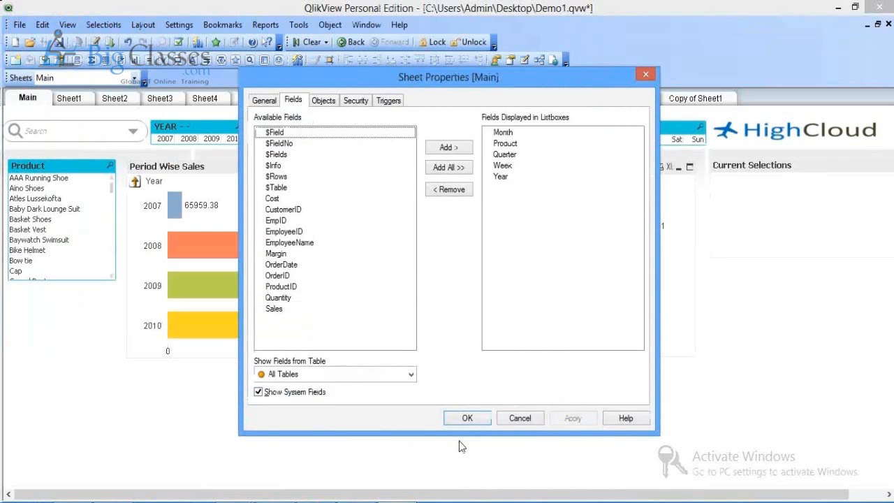
# Step: View the data model, arranging Employee Details and Orders so every Orders field shows
pyautogui.click(465, 418)
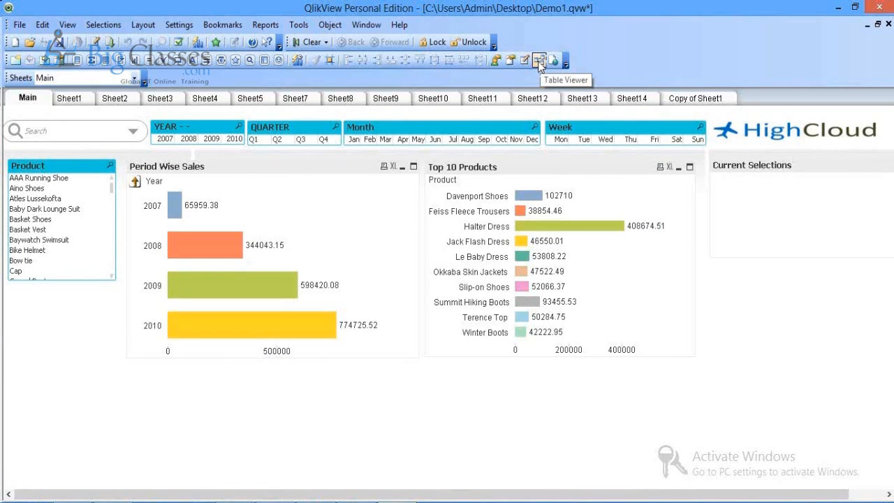
pyautogui.click(540, 61)
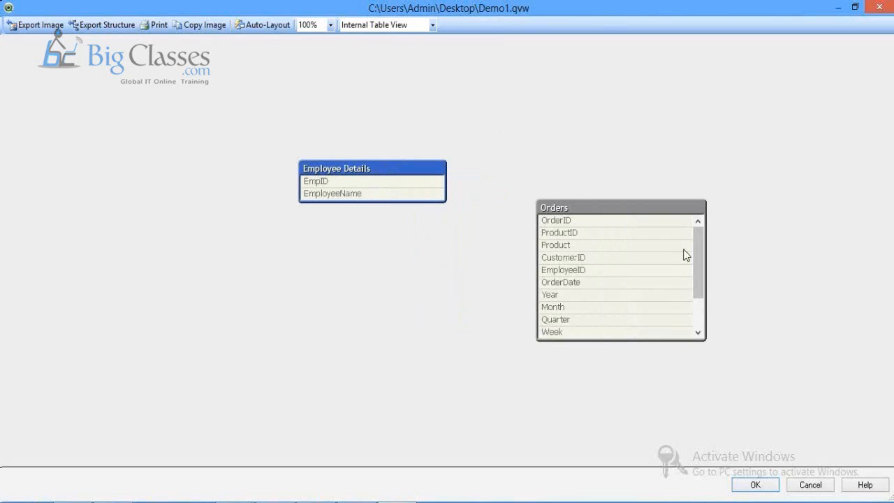
pyautogui.moveTo(629, 207); pyautogui.dragTo(593, 187)
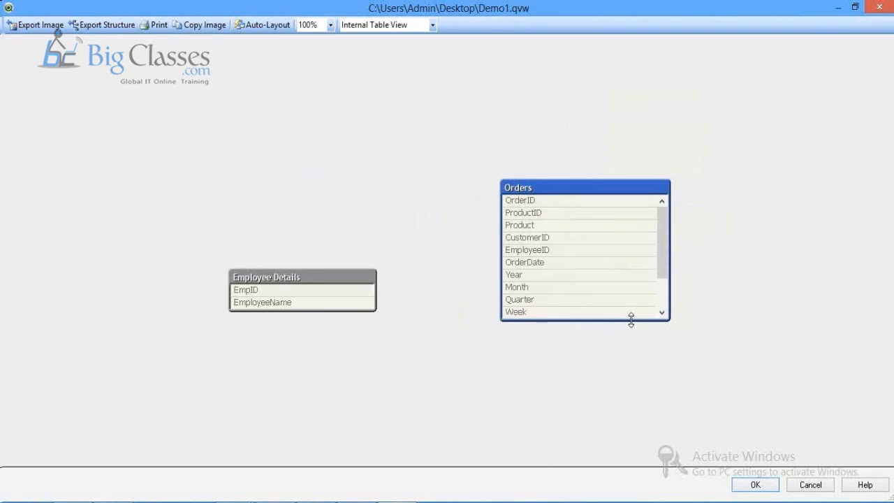
pyautogui.moveTo(631, 319); pyautogui.dragTo(635, 426)
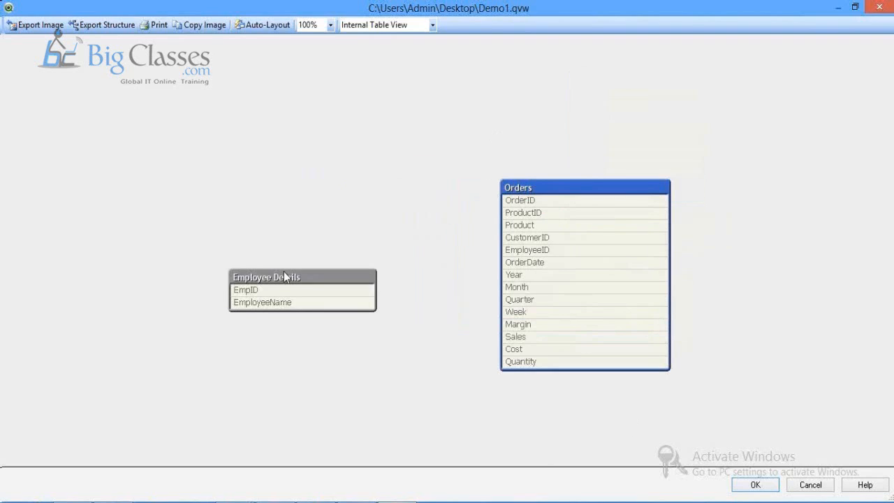
pyautogui.moveTo(284, 273); pyautogui.dragTo(290, 72)
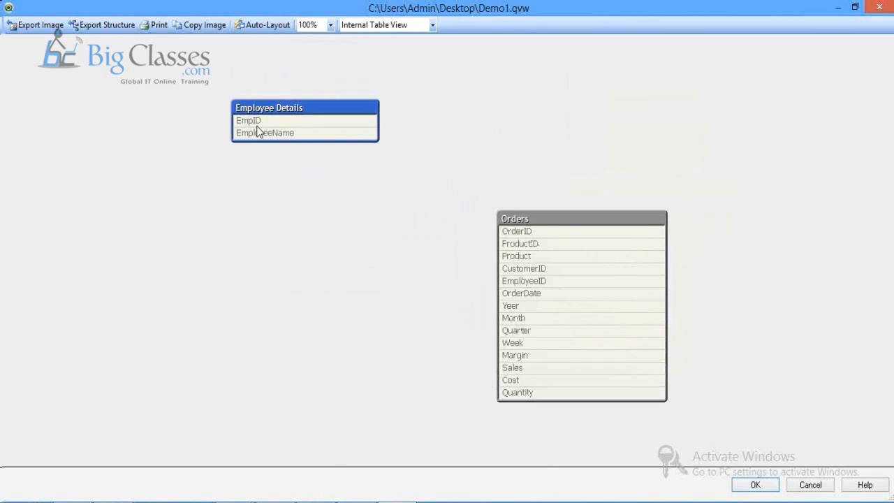
pyautogui.moveTo(255, 128)
pyautogui.moveTo(536, 289)
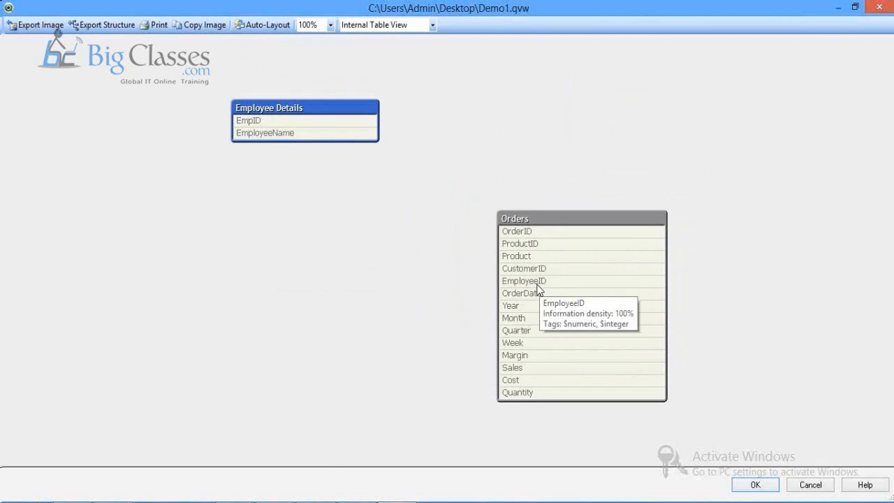
# Step: Alias EmpID as EmployeeID on line 33 of the Employee Details load and save the document
pyautogui.click(771, 484)
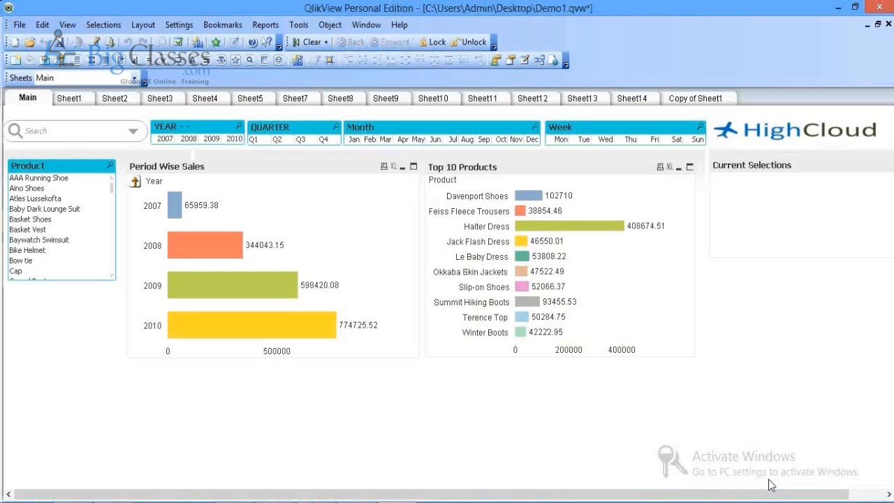
pyautogui.hotkey('ctrl', 'e')
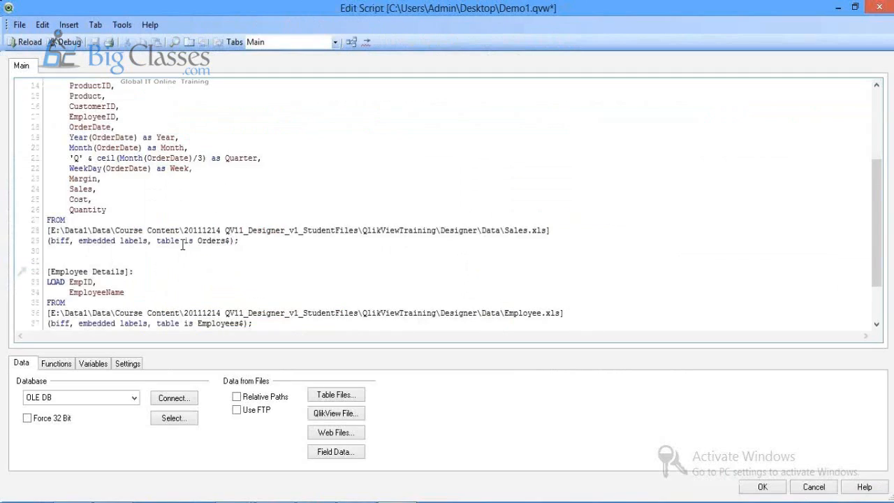
pyautogui.doubleClick(91, 117)
pyautogui.hotkey('ctrl', 'c')
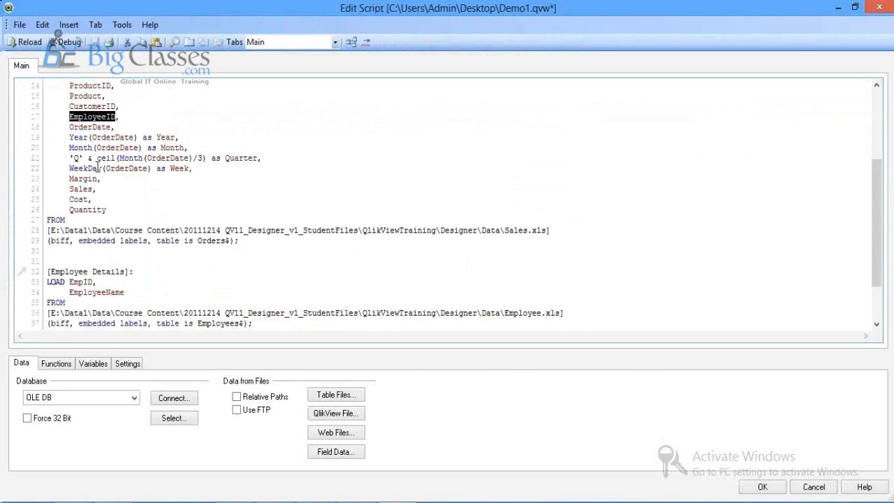
pyautogui.click(94, 281)
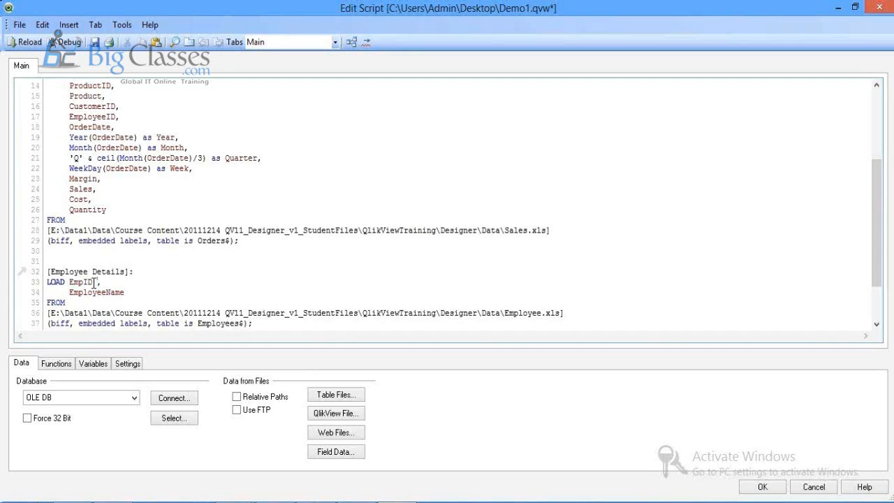
pyautogui.write('asv')
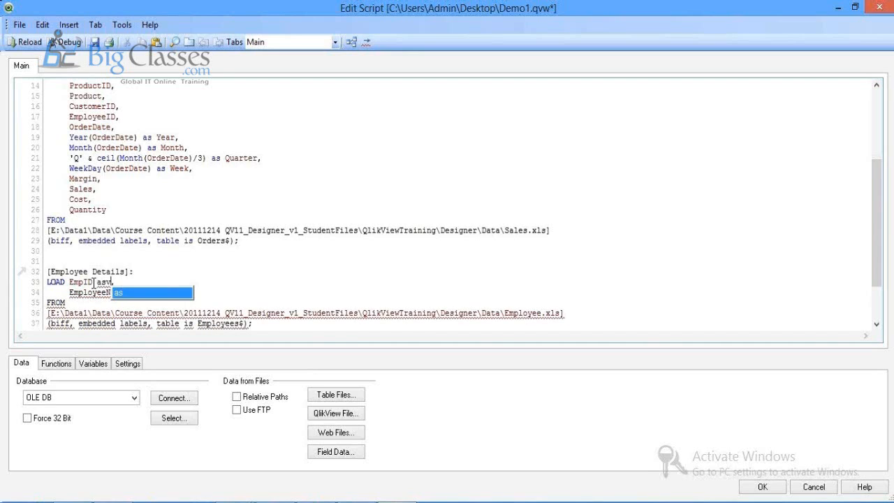
pyautogui.press('BackSpace')
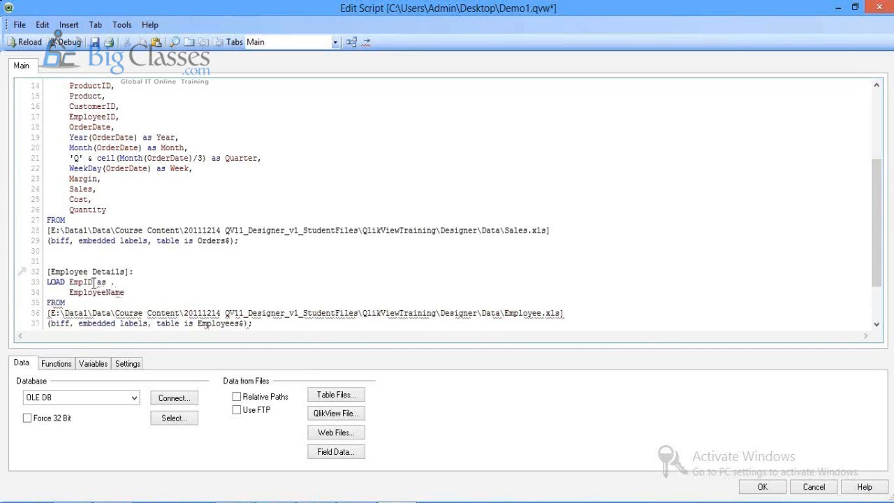
pyautogui.write('EmployeeID')
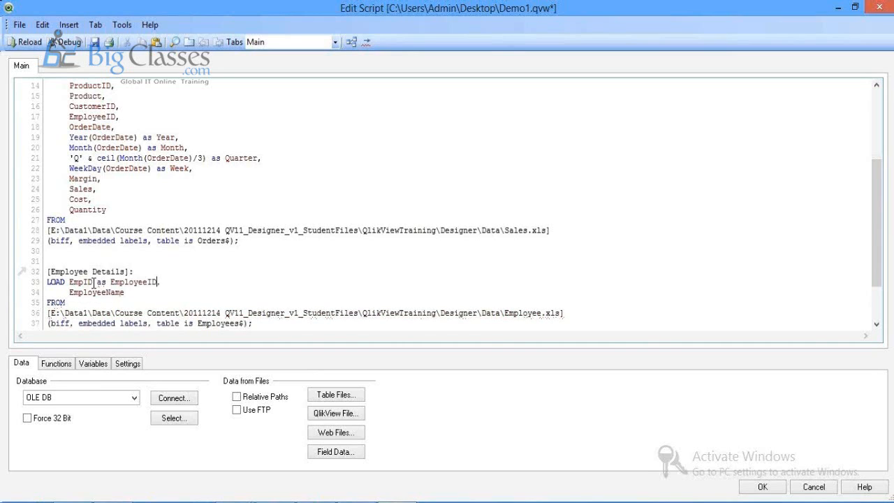
pyautogui.click(93, 43)
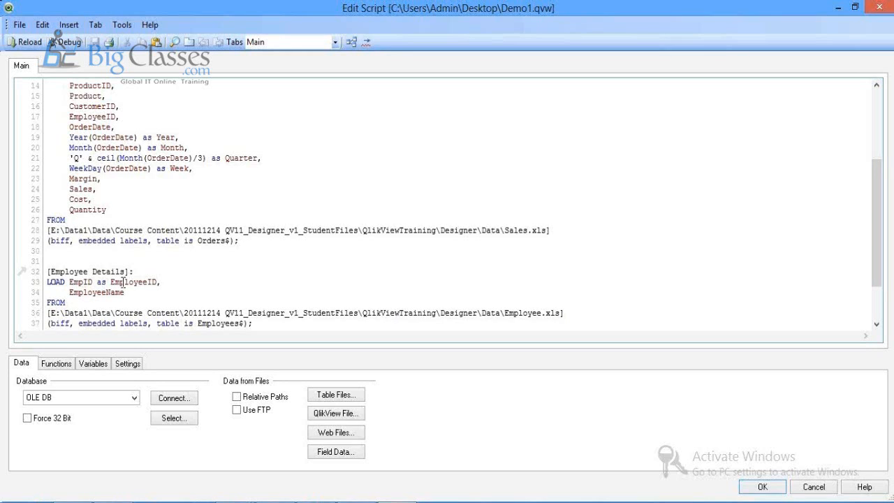
pyautogui.doubleClick(99, 281)
# Step: Apply the script and confirm in the Table Viewer that EmployeeID links Employee Details to Orders
pyautogui.click(751, 488)
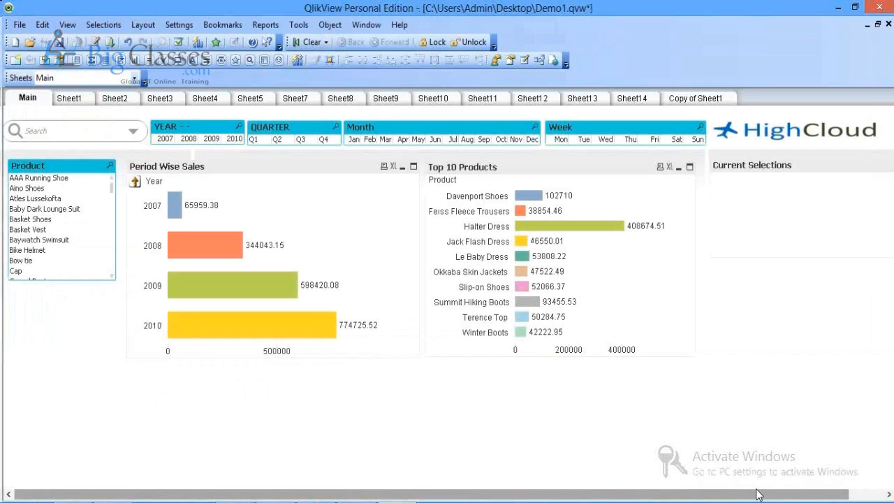
pyautogui.hotkey('ctrl', 't')
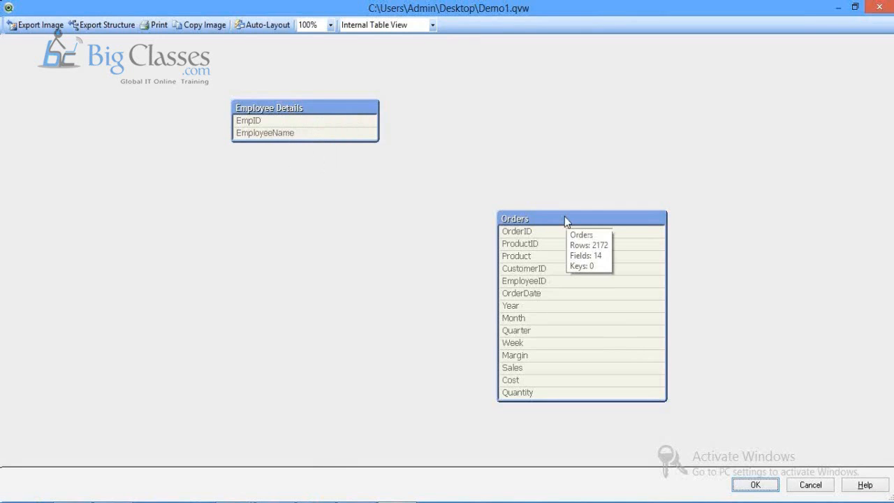
pyautogui.click(776, 489)
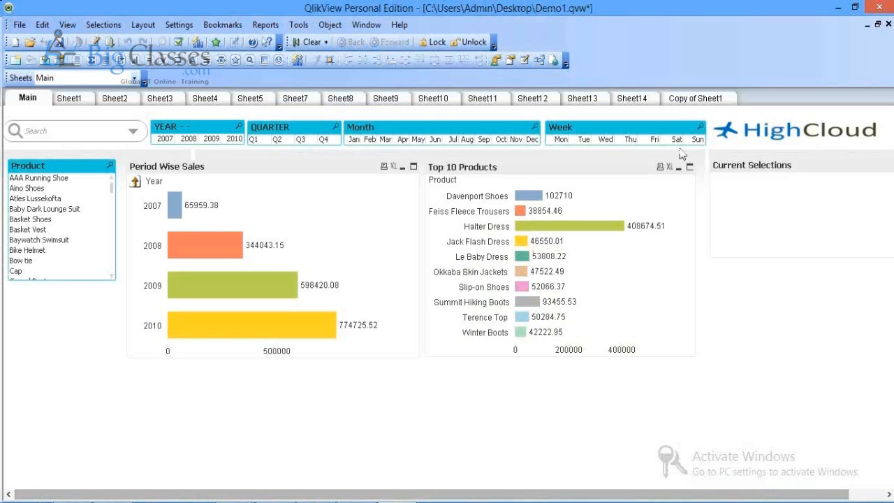
pyautogui.click(539, 60)
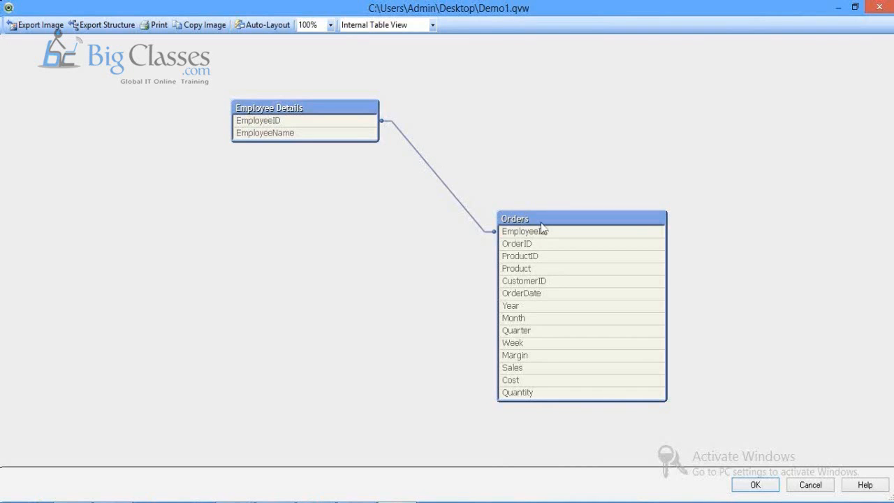
pyautogui.moveTo(541, 223); pyautogui.dragTo(566, 95)
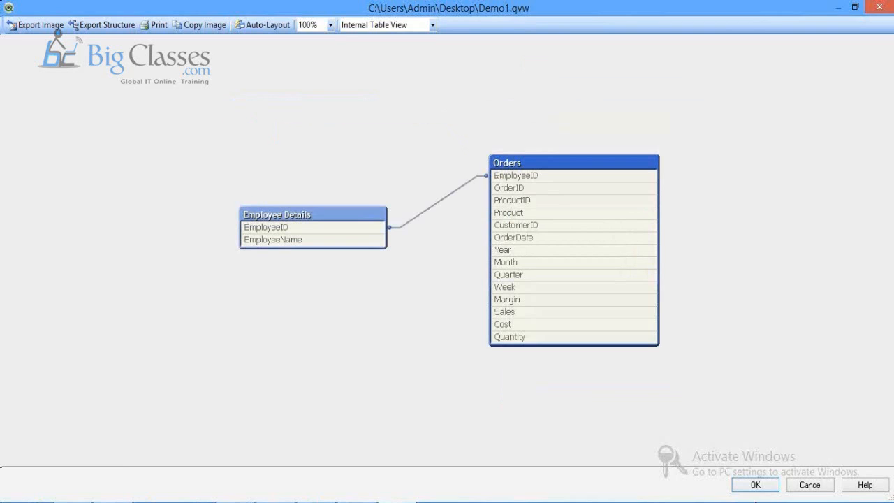
pyautogui.click(757, 487)
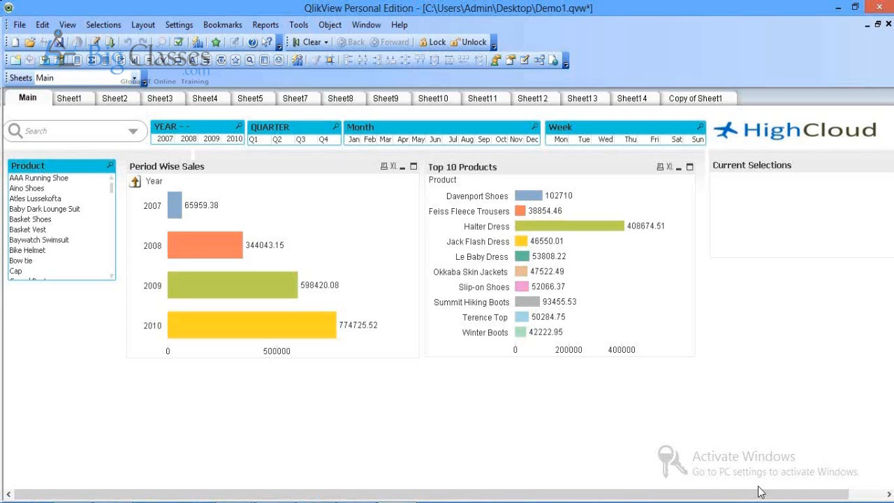
# Step: Insert a Customers$ load from Sales.xls and begin labelling it CustomerDetails
pyautogui.hotkey('ctrl', 'e')
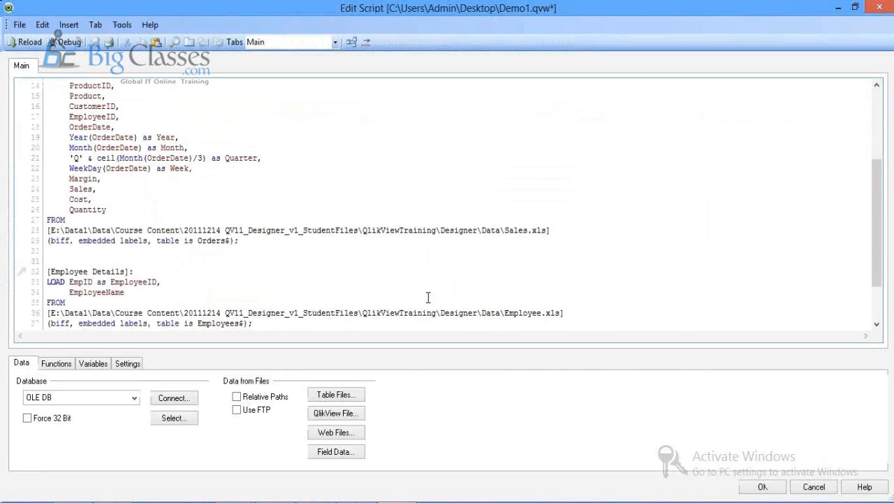
pyautogui.scroll(-1, 428, 298)
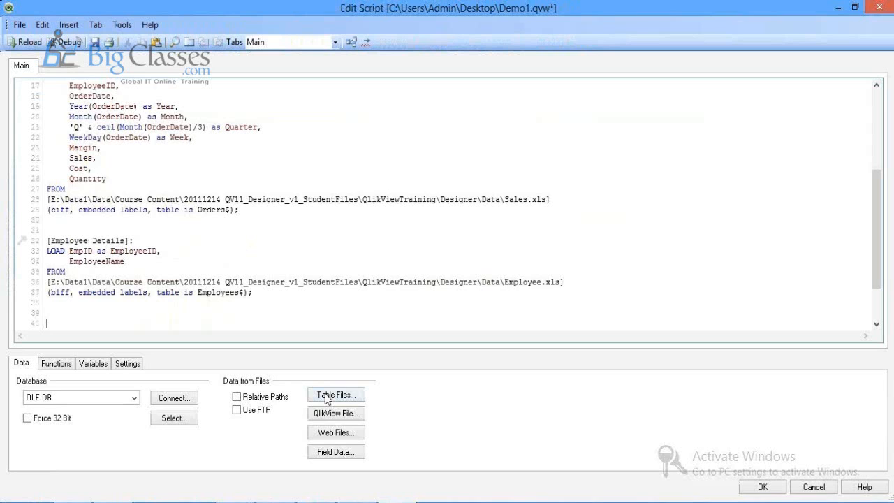
pyautogui.click(327, 396)
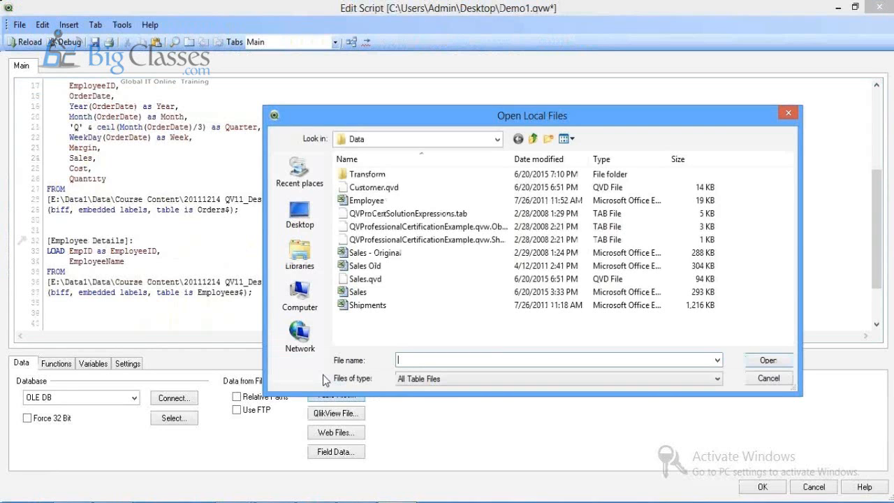
pyautogui.doubleClick(375, 278)
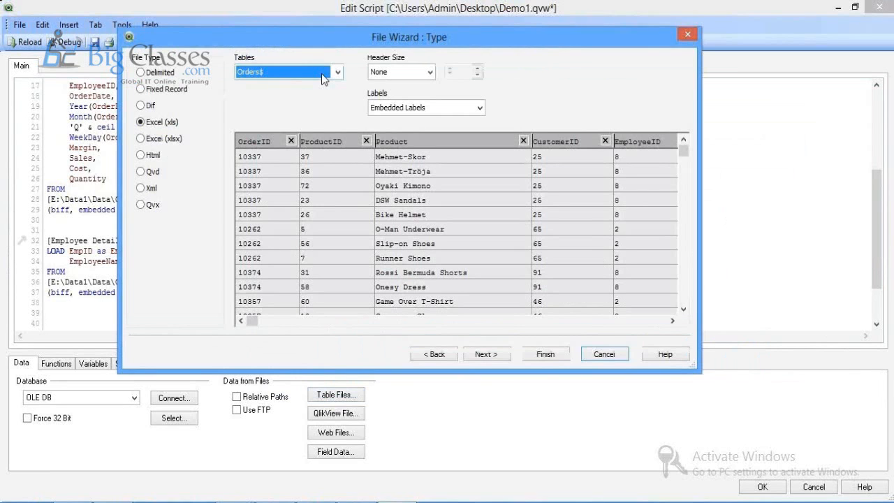
pyautogui.click(322, 75)
pyautogui.click(301, 84)
pyautogui.moveTo(256, 325); pyautogui.dragTo(552, 323)
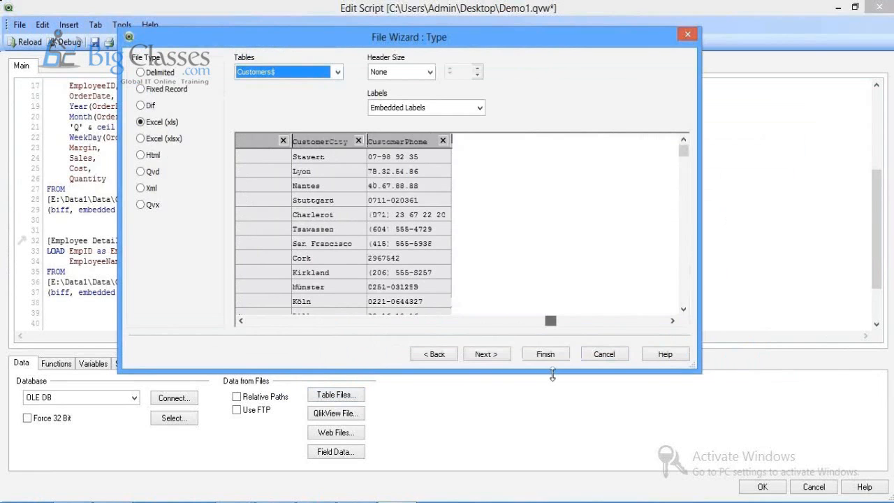
pyautogui.click(546, 354)
pyautogui.write('Custom')
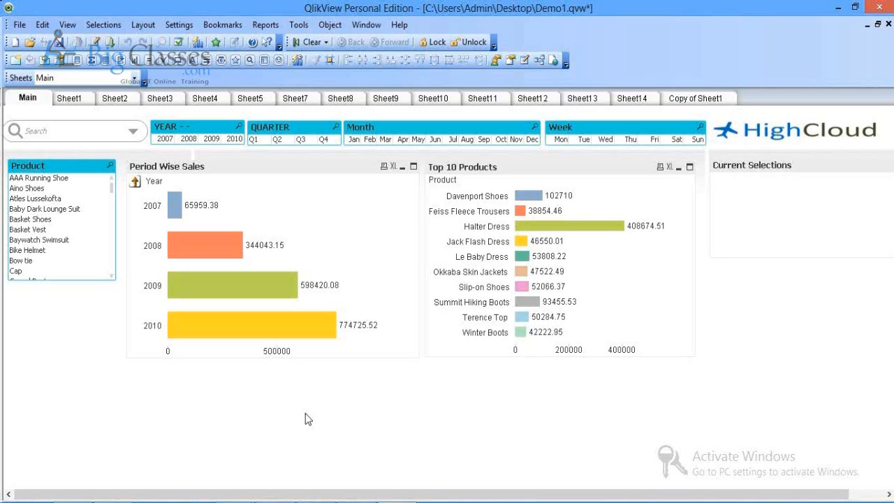
pyautogui.hotkey('ctrl', 't')
pyautogui.moveTo(406, 268); pyautogui.dragTo(249, 359)
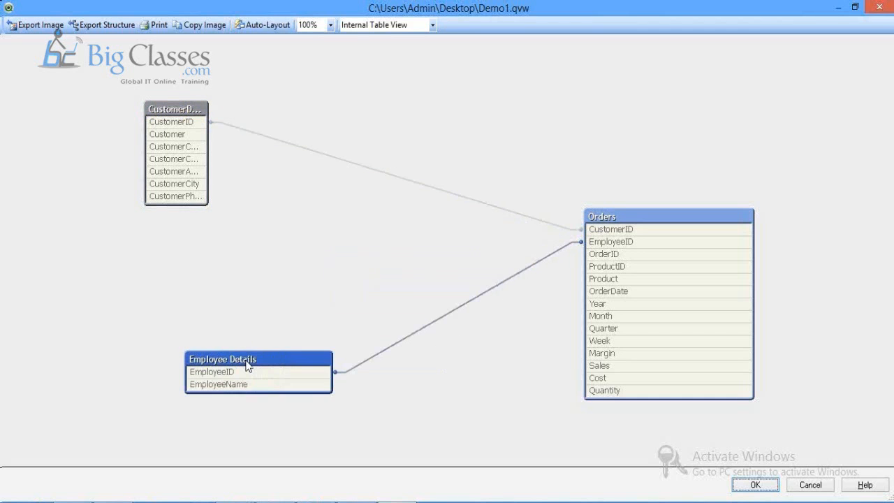
pyautogui.click(170, 114)
pyautogui.moveTo(170, 113); pyautogui.dragTo(266, 126)
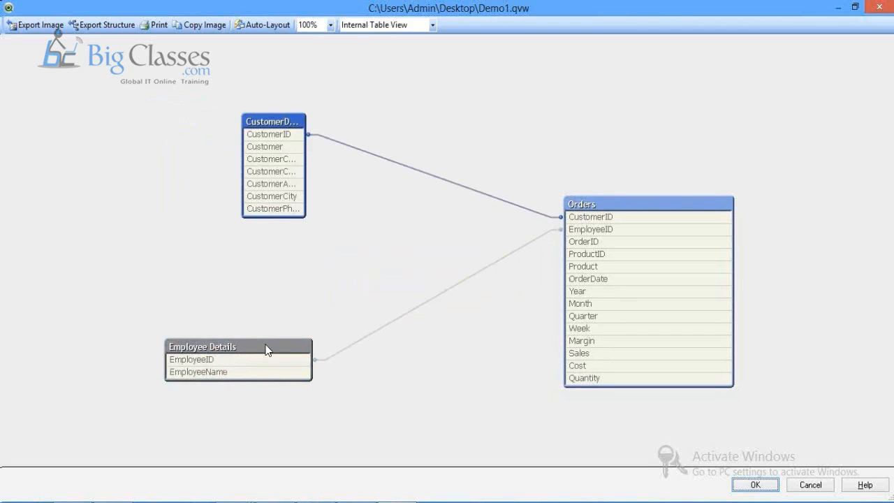
pyautogui.moveTo(266, 350); pyautogui.dragTo(308, 357)
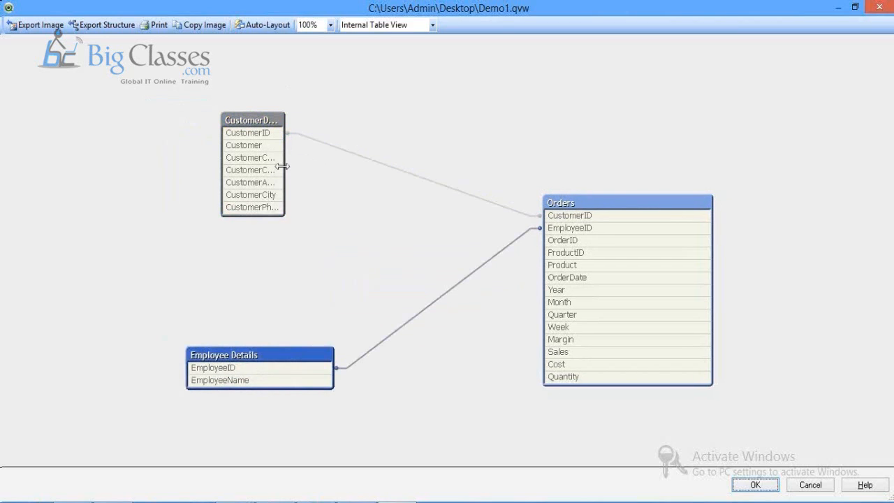
pyautogui.moveTo(283, 168); pyautogui.dragTo(347, 186)
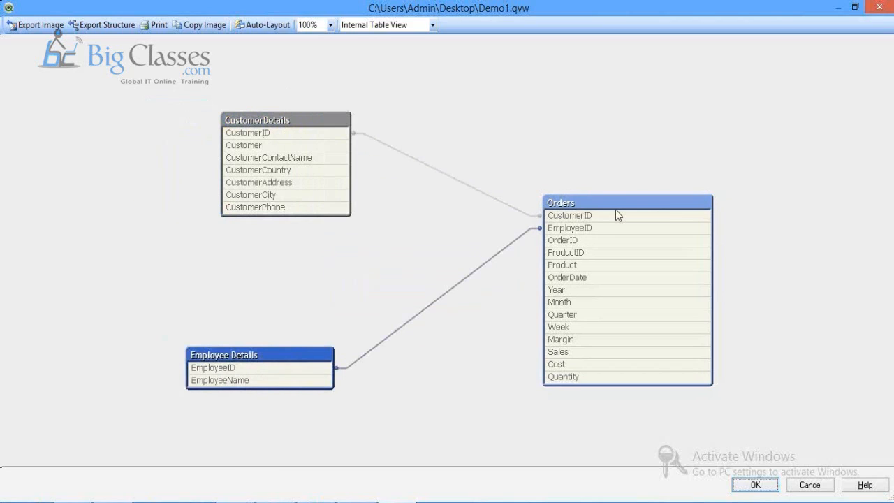
pyautogui.click(321, 132)
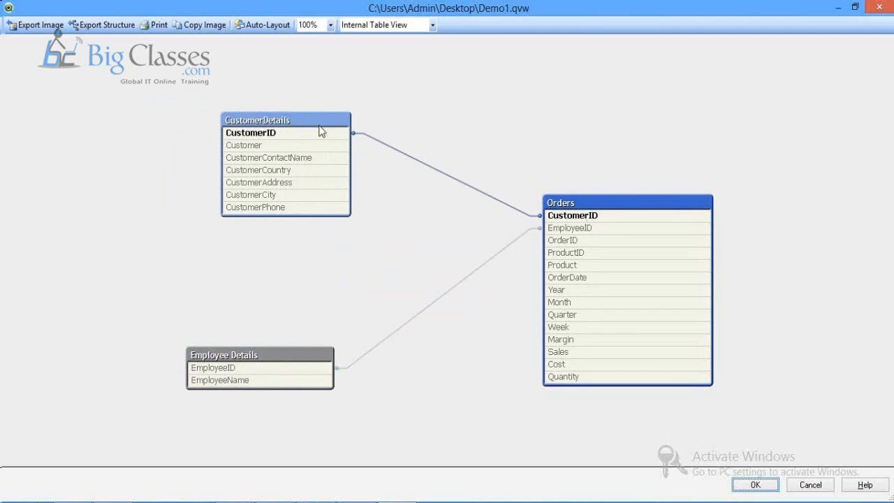
pyautogui.click(571, 222)
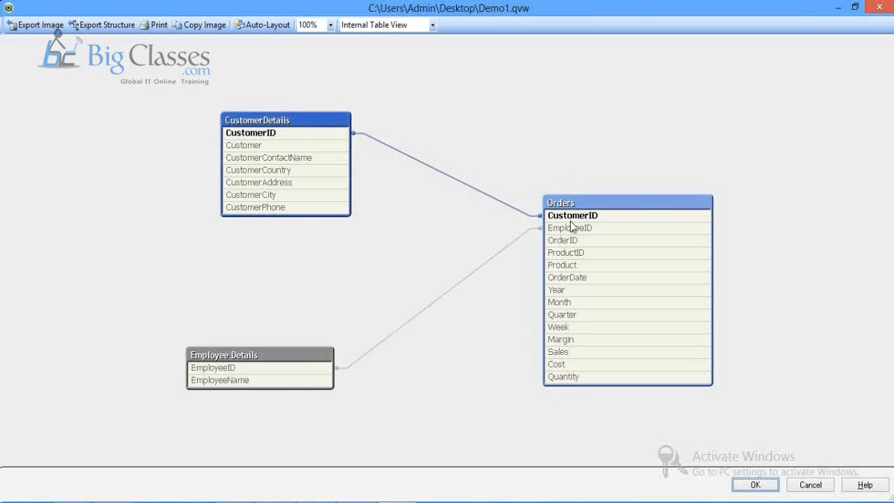
pyautogui.click(755, 485)
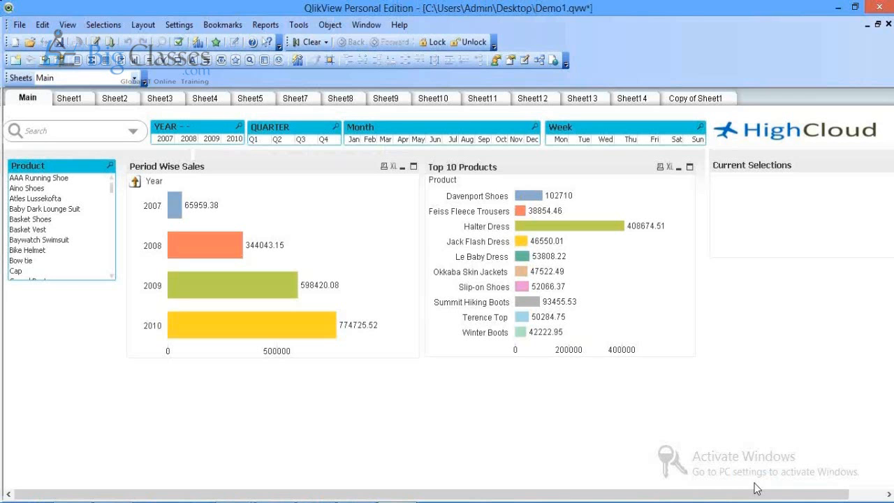
pyautogui.click(69, 98)
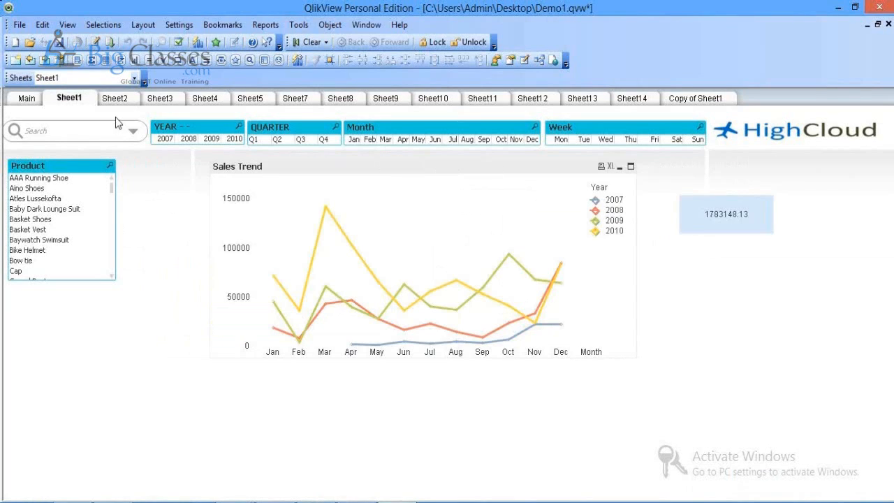
pyautogui.click(114, 98)
pyautogui.rightClick(151, 255)
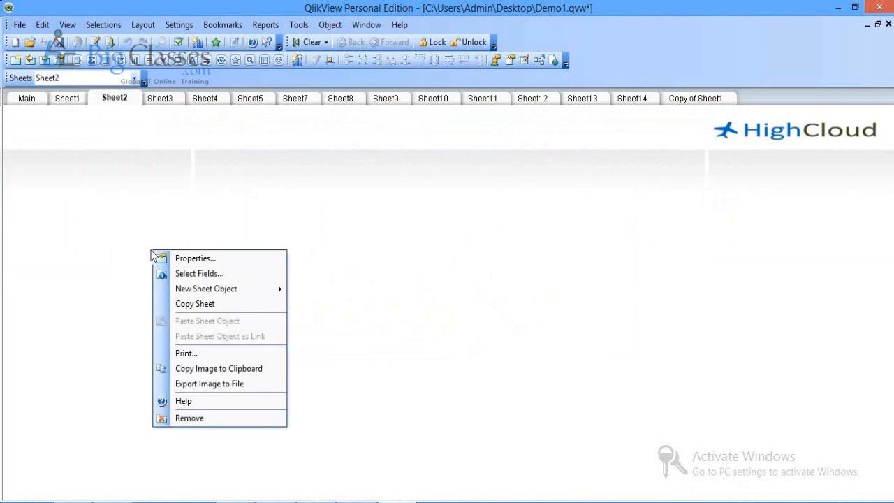
pyautogui.click(77, 207)
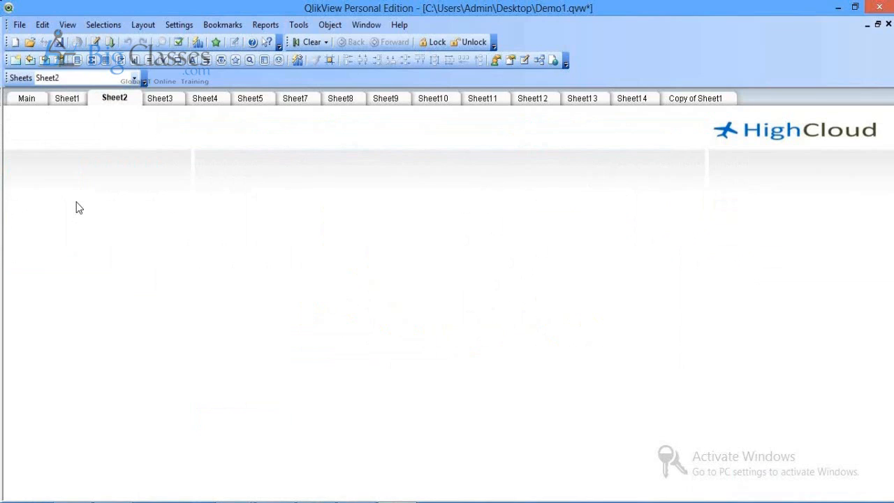
pyautogui.click(28, 99)
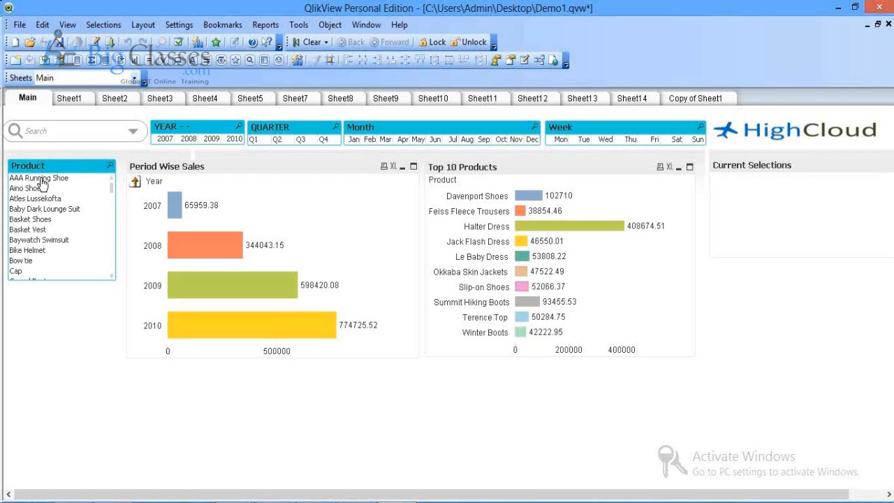
pyautogui.hotkey('ctrl', 'e')
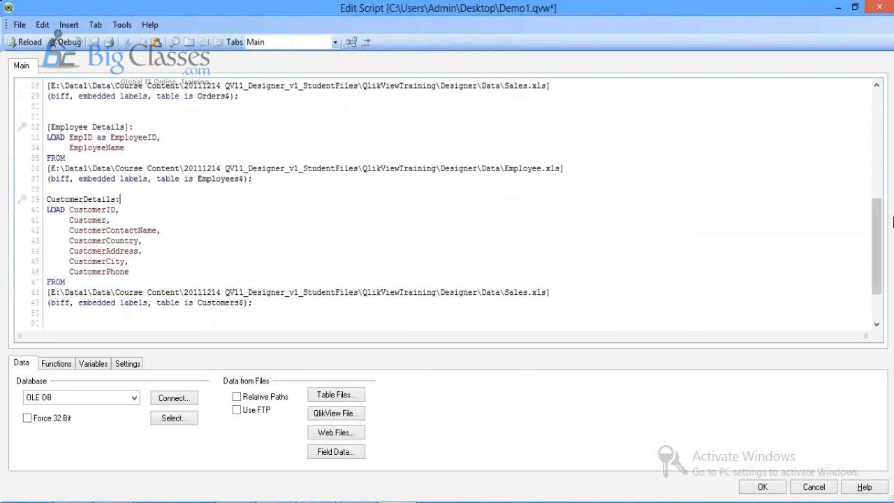
# Step: Add a trial if(Product='AAA' line after the Product field, then delete it
pyautogui.scroll(6, 870, 179)
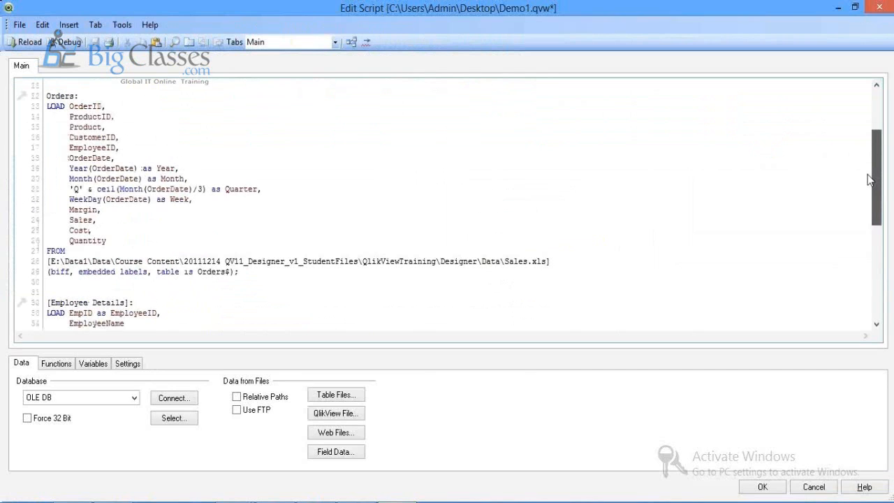
pyautogui.scroll(1, 870, 180)
pyautogui.click(108, 138)
pyautogui.press('Return')
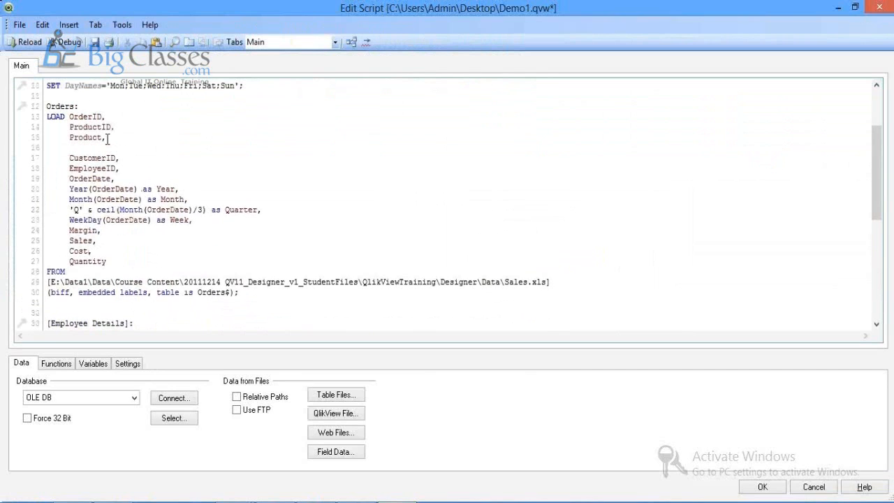
pyautogui.write('if(Product')
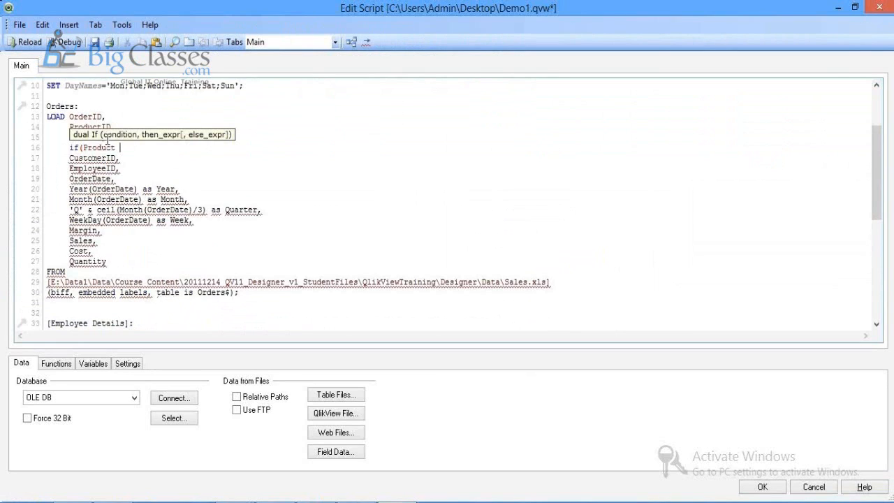
pyautogui.click(126, 164)
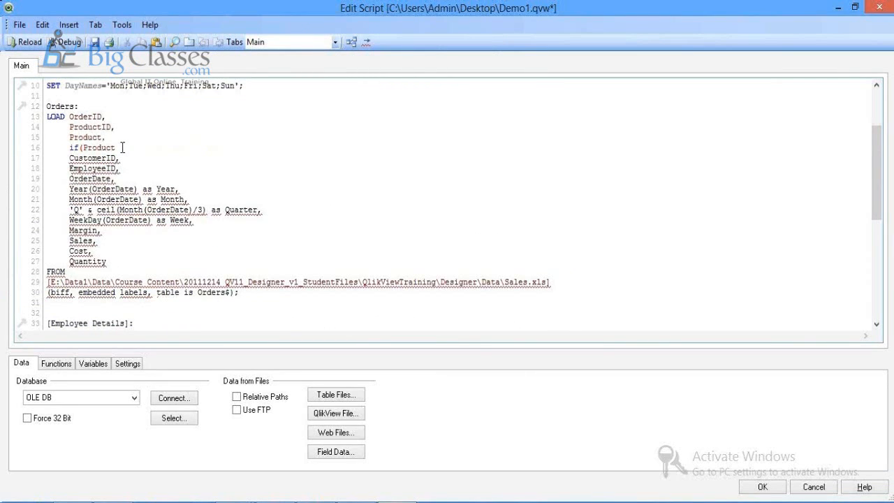
pyautogui.click(122, 148)
pyautogui.write("='")
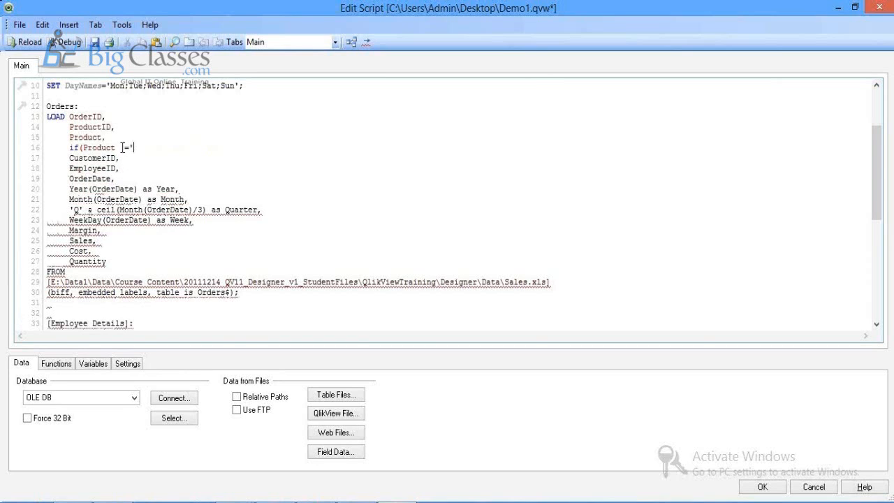
pyautogui.write('AAA')
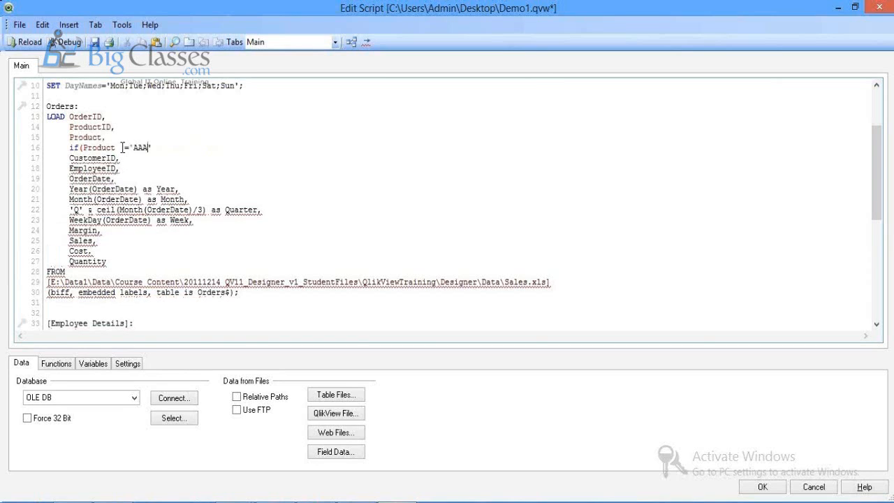
pyautogui.write("'")
pyautogui.moveTo(65, 147); pyautogui.dragTo(161, 151)
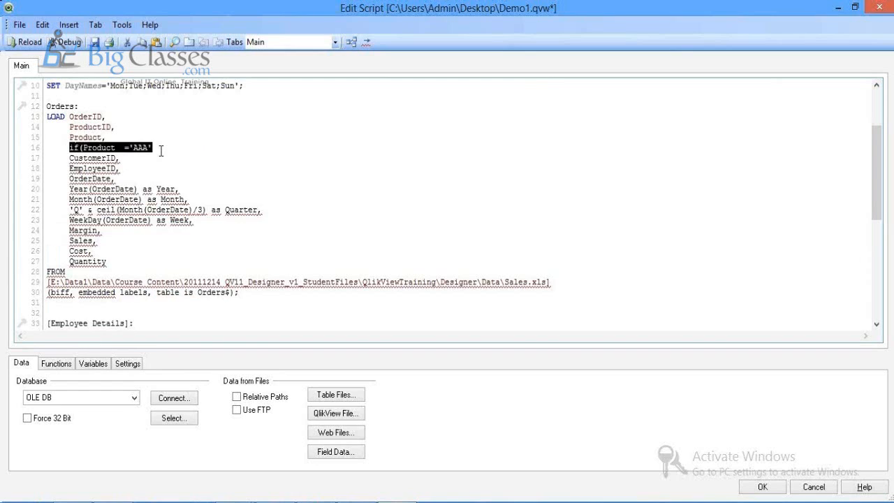
pyautogui.press('Delete')
pyautogui.press('Delete')
pyautogui.press('Delete')
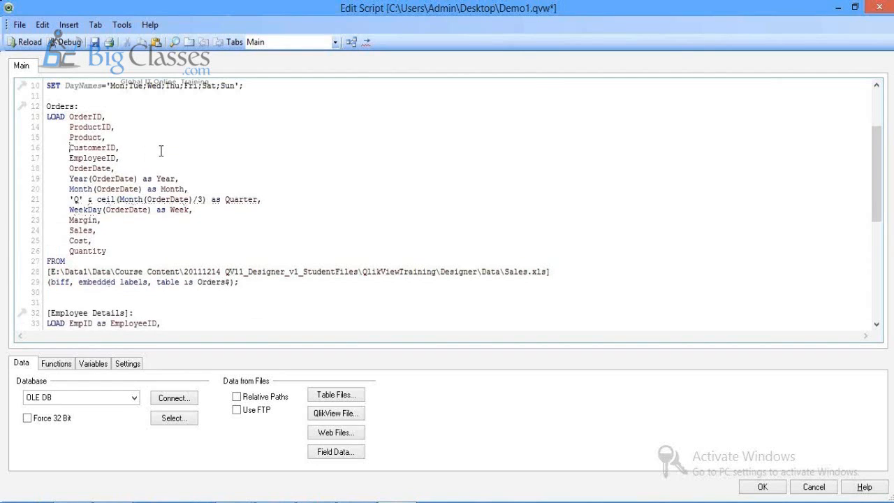
# Step: Save the document, apply the script, check the table links, and go to Sheet2
pyautogui.click(94, 43)
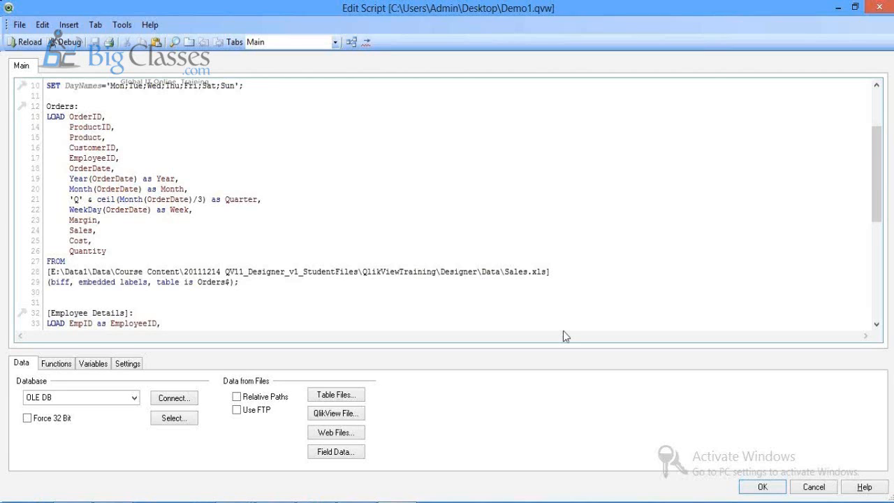
pyautogui.click(763, 487)
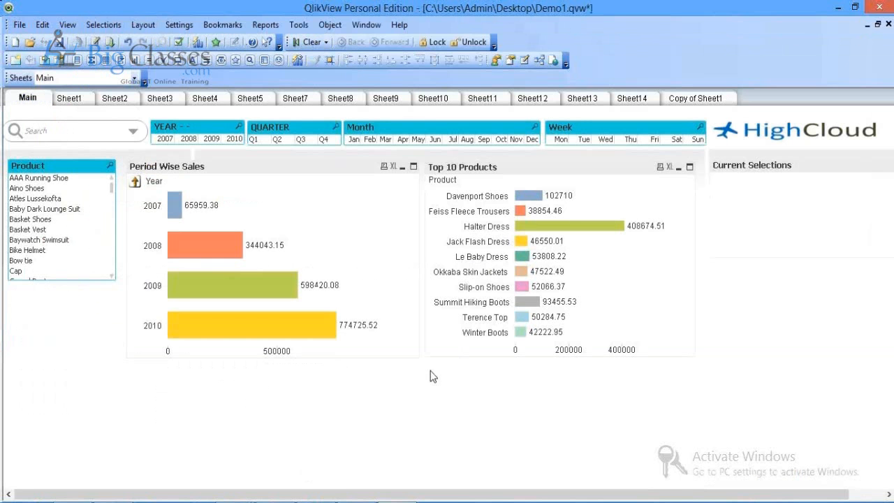
pyautogui.hotkey('ctrl', 't')
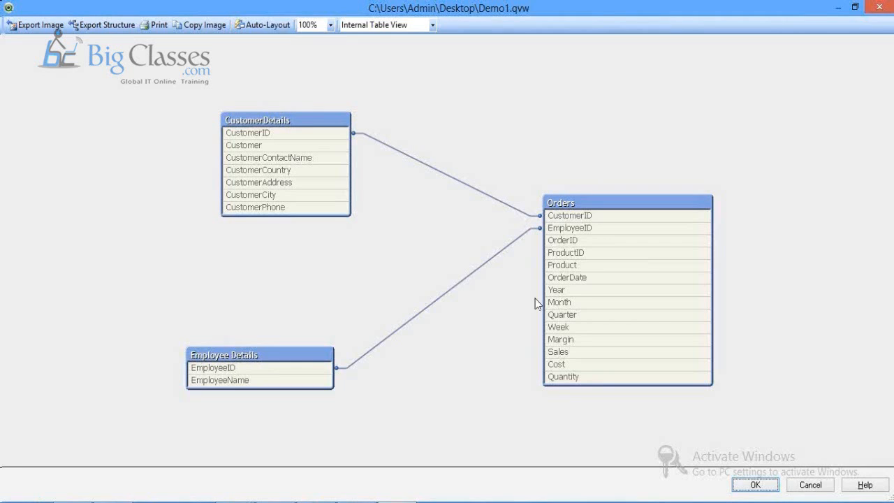
pyautogui.click(753, 485)
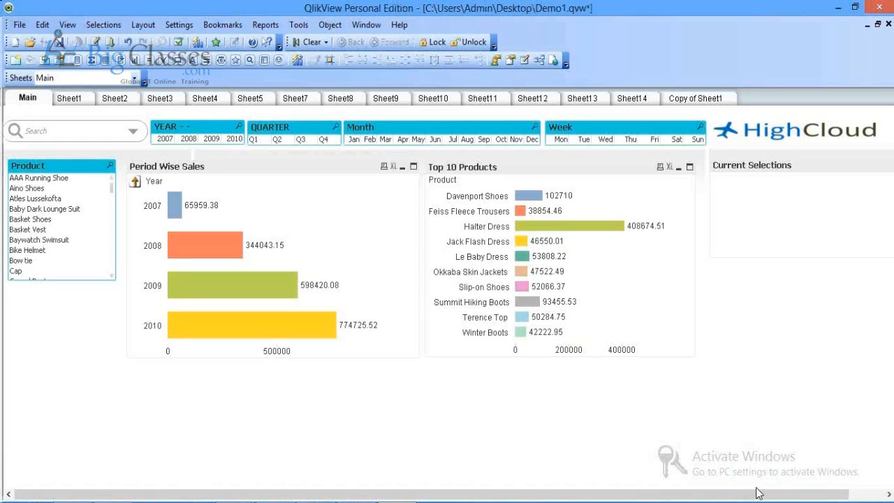
pyautogui.click(115, 98)
# Step: Start a new pie chart on Sheet2 with CustomerCountry as its dimension
pyautogui.rightClick(199, 264)
pyautogui.moveTo(237, 301)
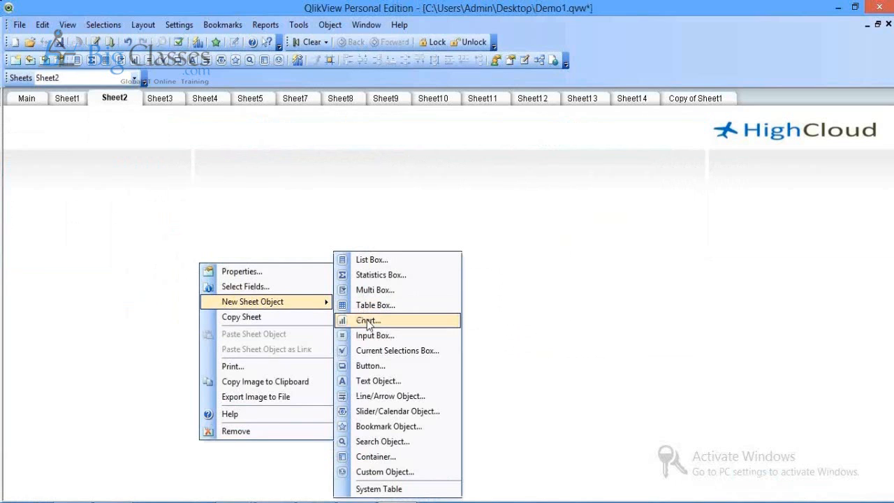
pyautogui.click(368, 322)
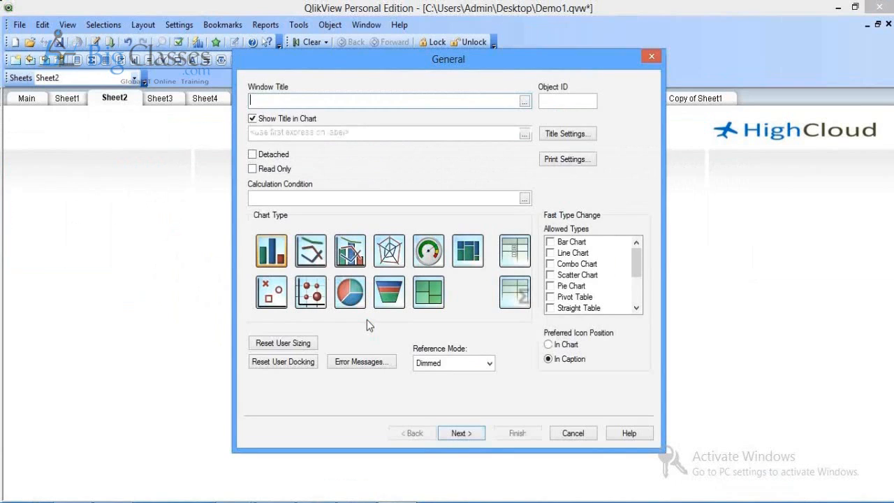
pyautogui.click(350, 292)
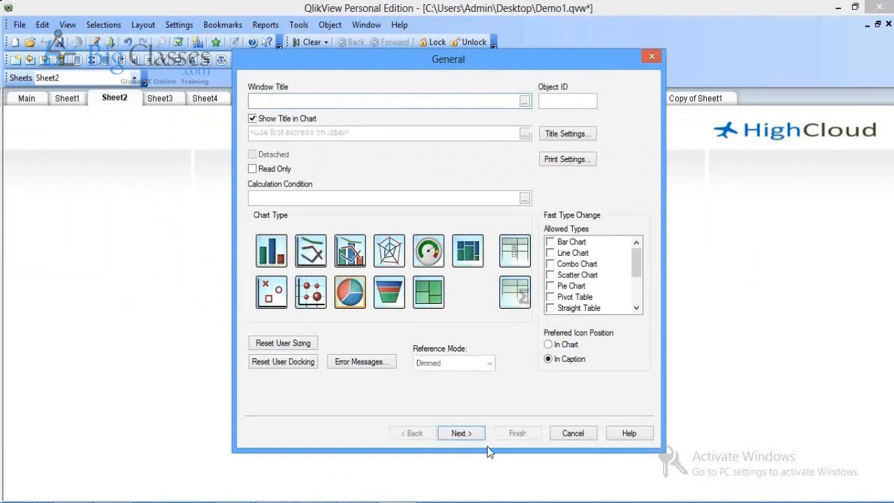
pyautogui.click(461, 433)
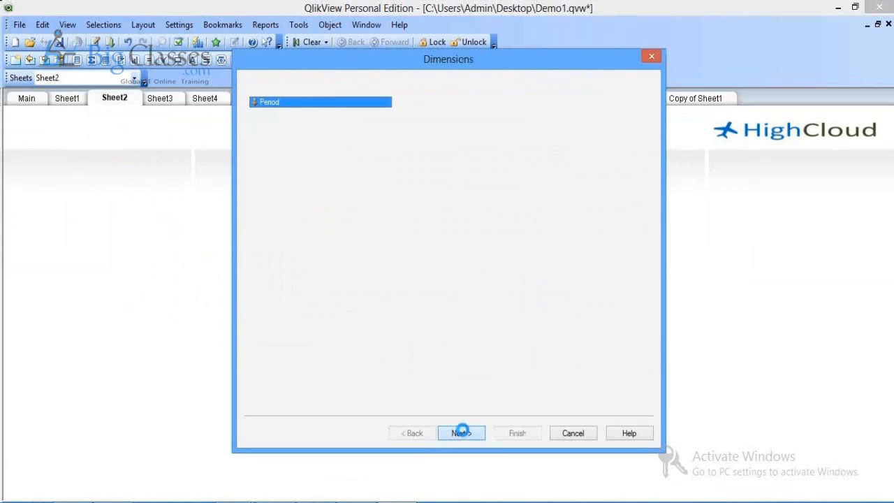
pyautogui.click(429, 107)
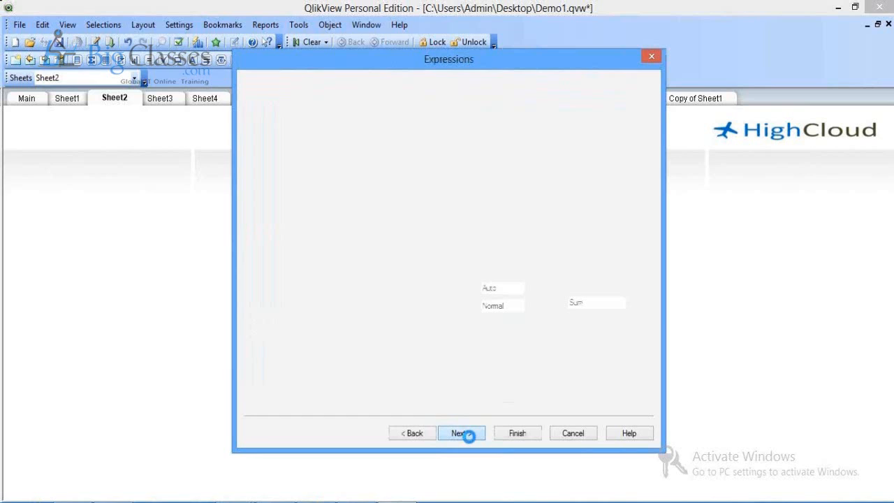
# Step: Give the pie the expression =Sum(Sales) and finish the chart
pyautogui.write('=Sum(Sales)')
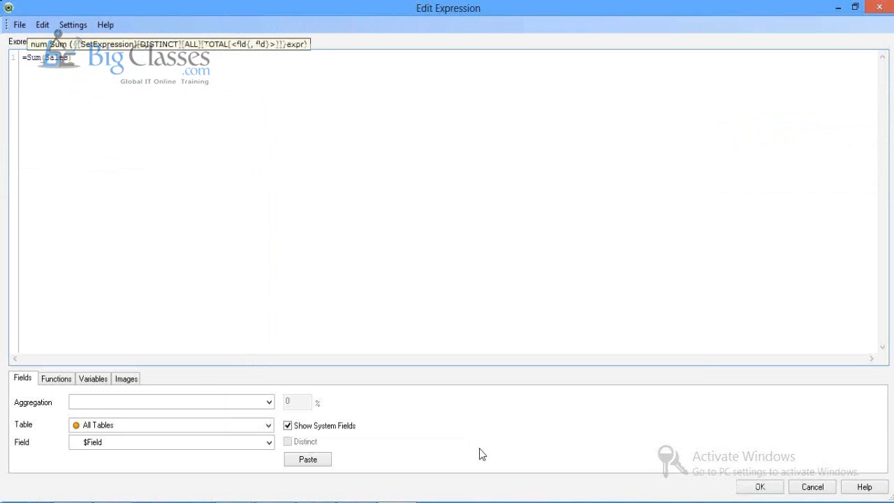
pyautogui.click(762, 492)
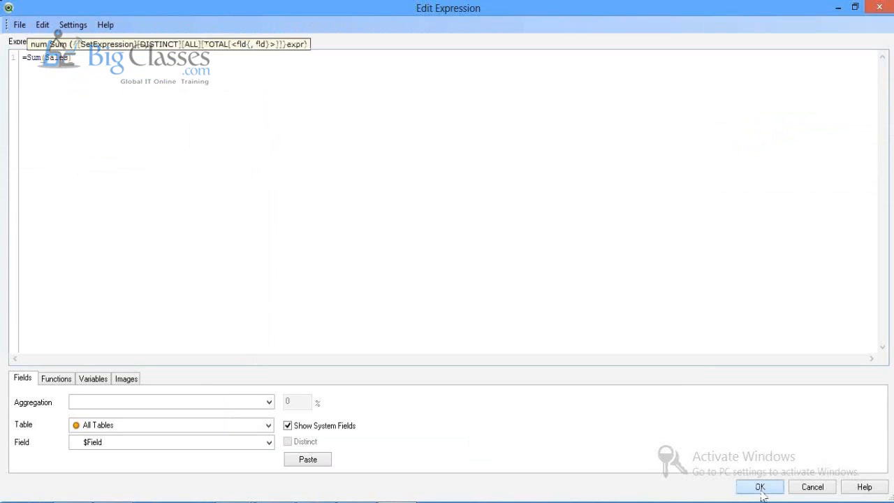
pyautogui.click(760, 488)
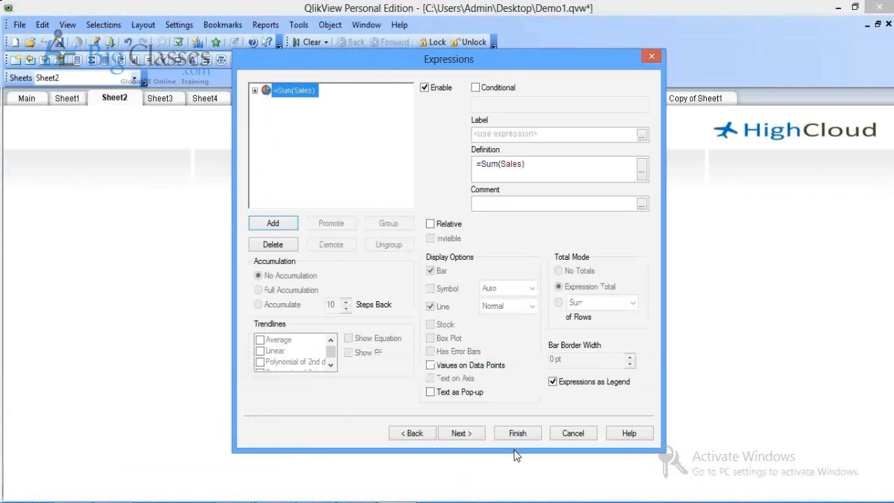
pyautogui.click(518, 433)
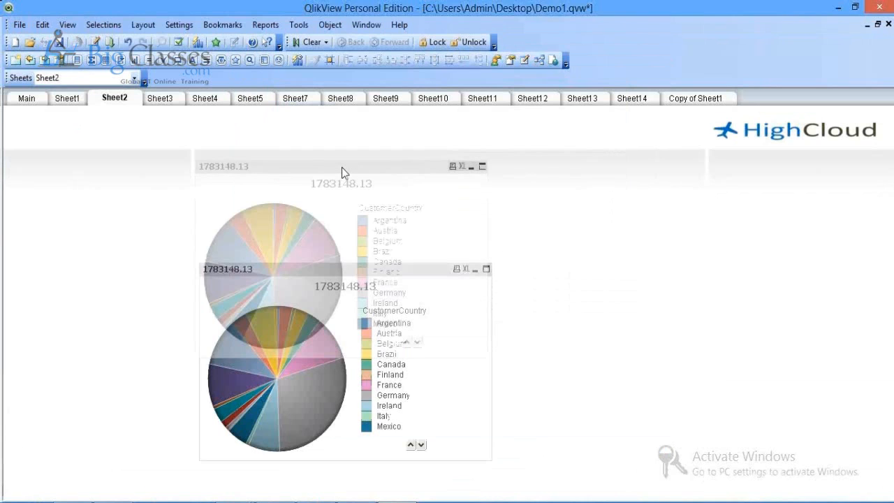
# Step: Show the pie's values as relative percentages labelled on the slices
pyautogui.rightClick(344, 168)
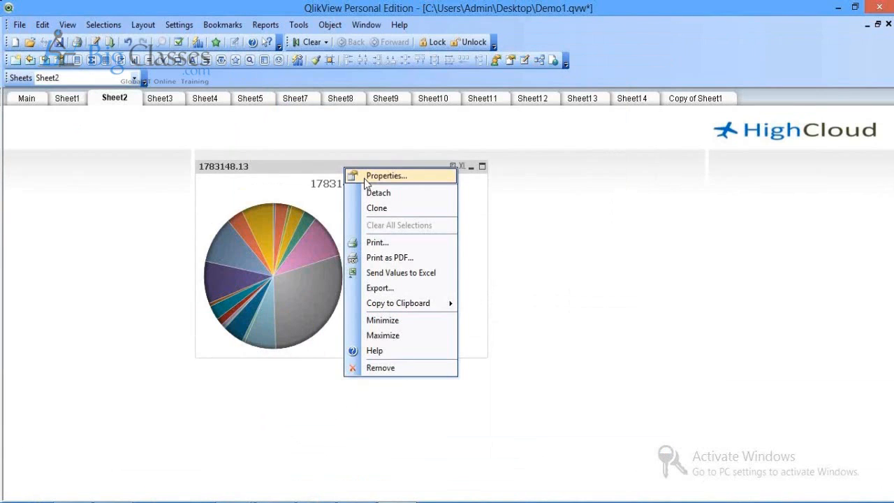
pyautogui.click(377, 176)
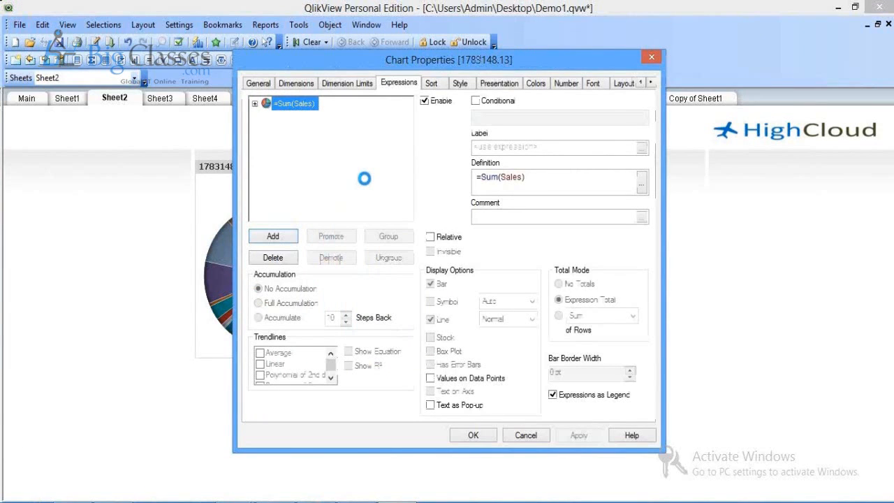
pyautogui.moveTo(459, 59); pyautogui.dragTo(464, 60)
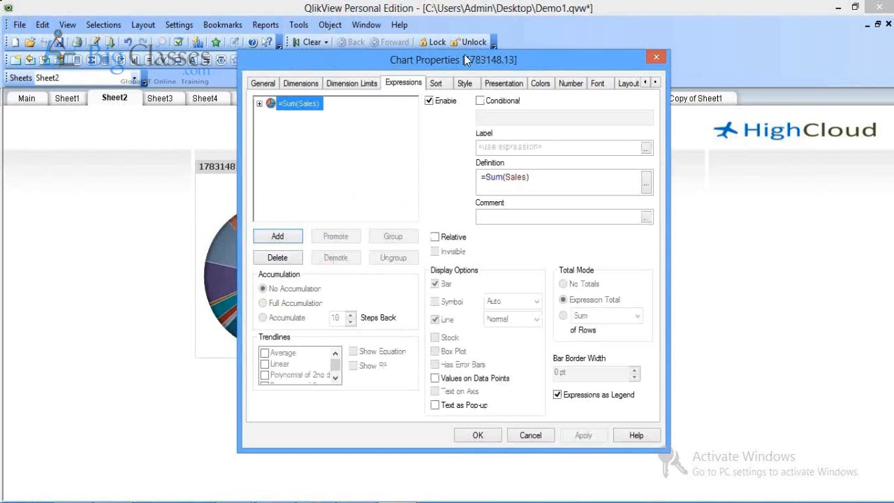
pyautogui.moveTo(464, 60); pyautogui.dragTo(660, 48)
pyautogui.click(641, 226)
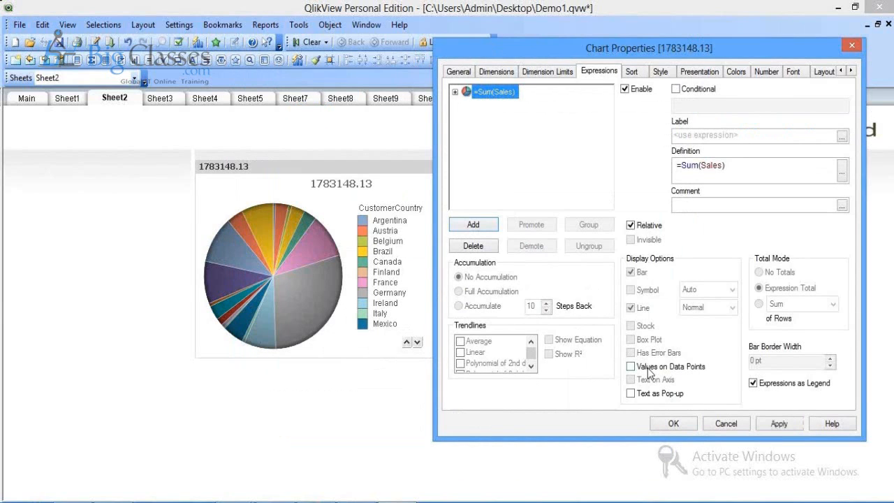
pyautogui.click(647, 368)
pyautogui.click(786, 424)
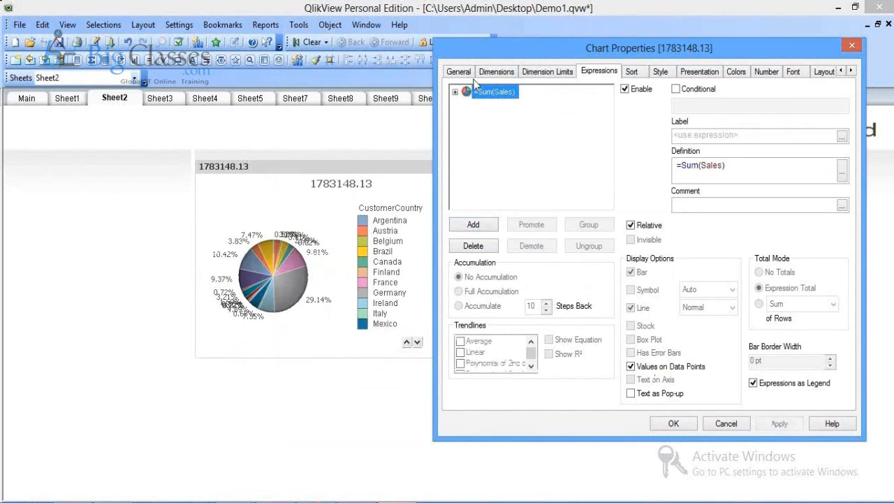
# Step: Limit the pie to the largest 10 countries without Others, then enlarge the chart
pyautogui.click(458, 72)
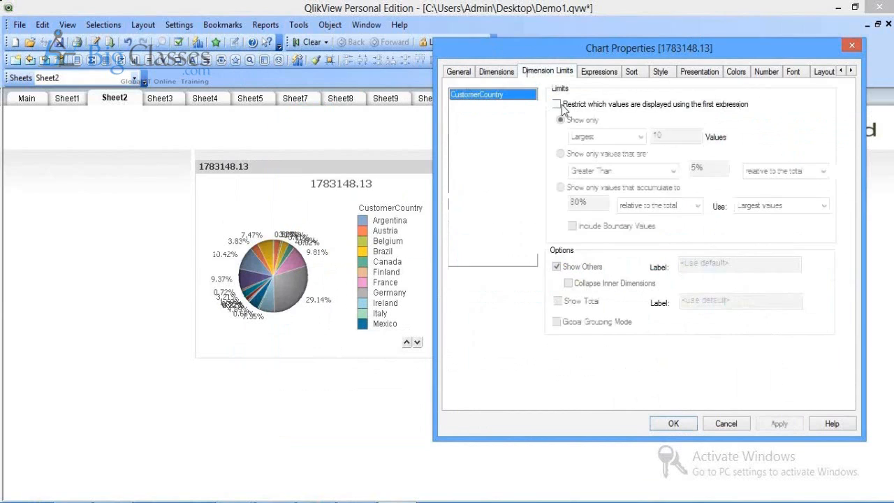
pyautogui.click(557, 105)
pyautogui.click(556, 266)
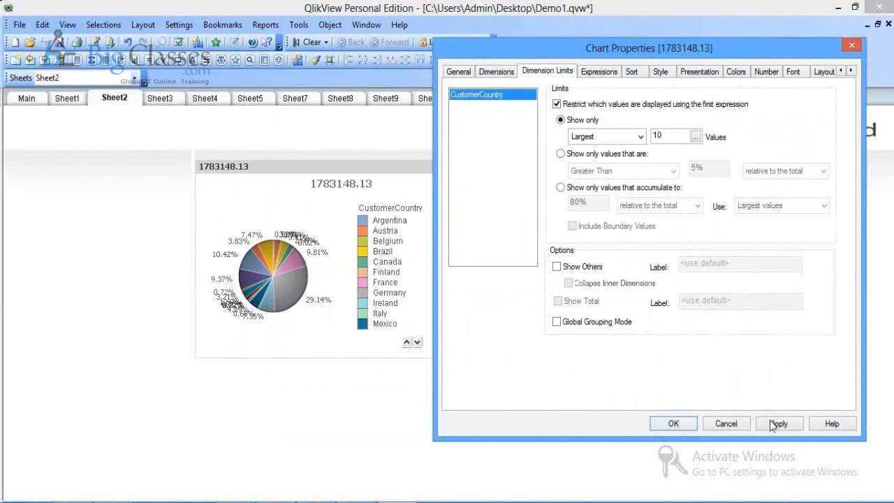
pyautogui.click(771, 423)
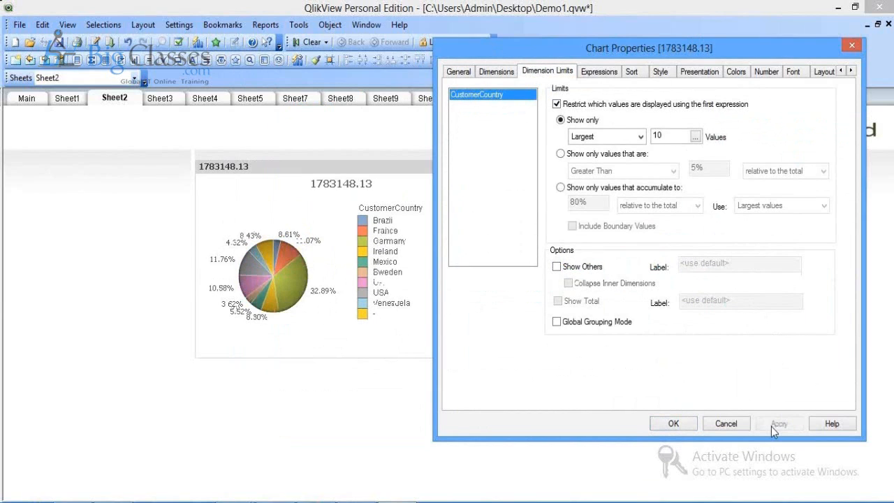
pyautogui.click(673, 423)
pyautogui.moveTo(487, 356); pyautogui.dragTo(650, 442)
pyautogui.moveTo(648, 441); pyautogui.dragTo(689, 456)
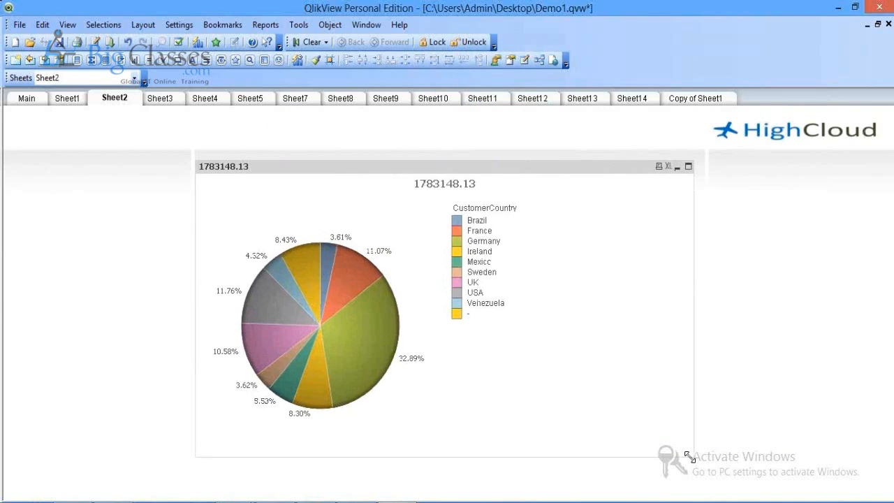
# Step: Title the pie chart 'Top 10 Customer Contribution'
pyautogui.rightClick(293, 179)
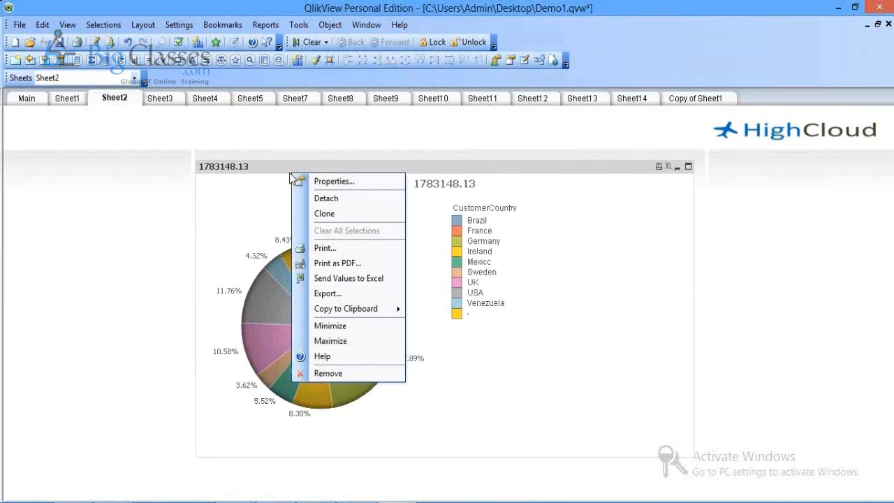
pyautogui.click(299, 180)
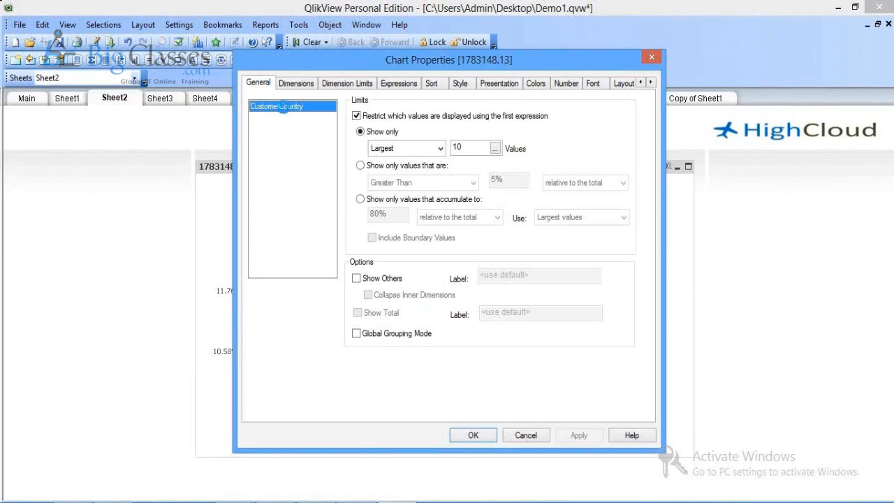
pyautogui.click(286, 110)
pyautogui.write('Top 10 Customer Cont')
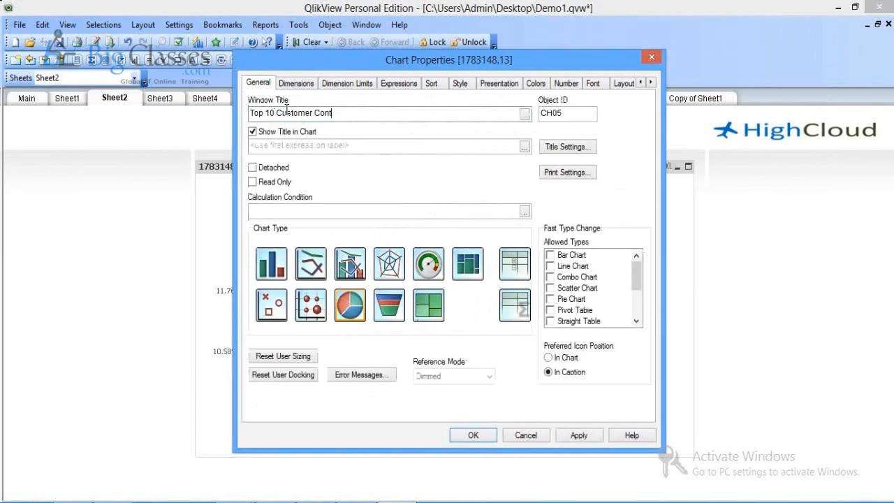
pyautogui.write('ribution')
pyautogui.click(577, 436)
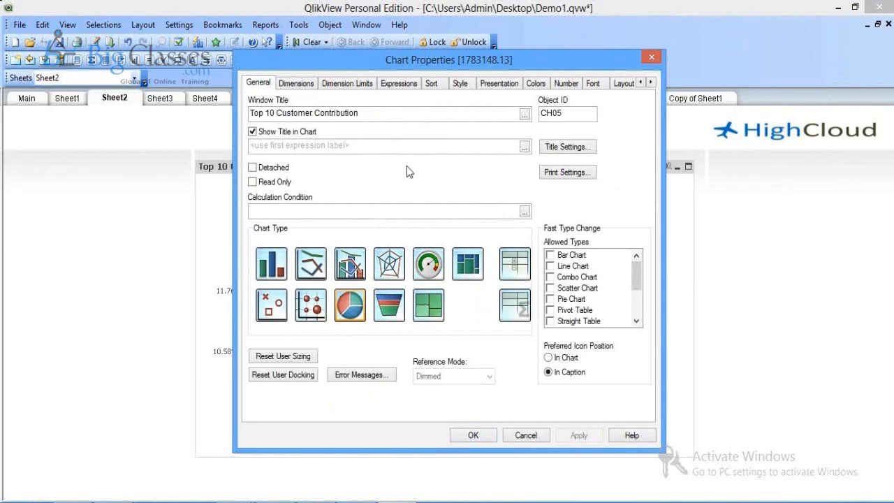
# Step: Turn off the dimension limit restriction and move the pie to the lower right
pyautogui.click(353, 84)
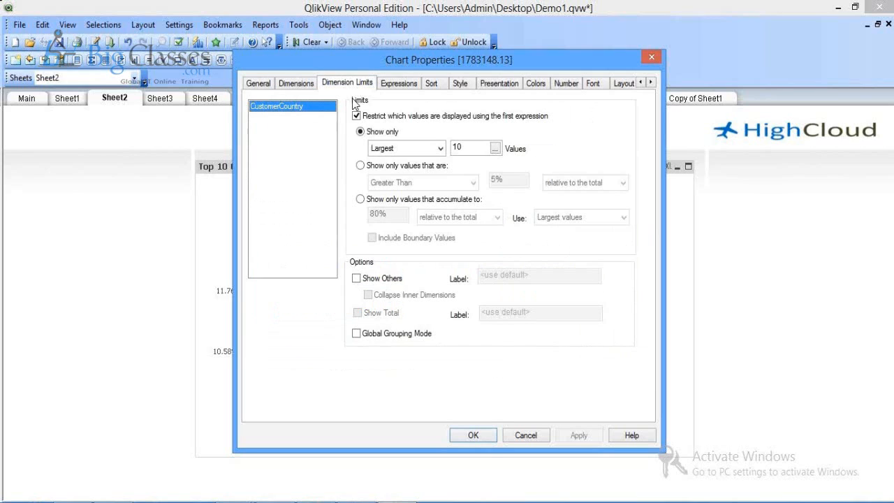
pyautogui.click(356, 116)
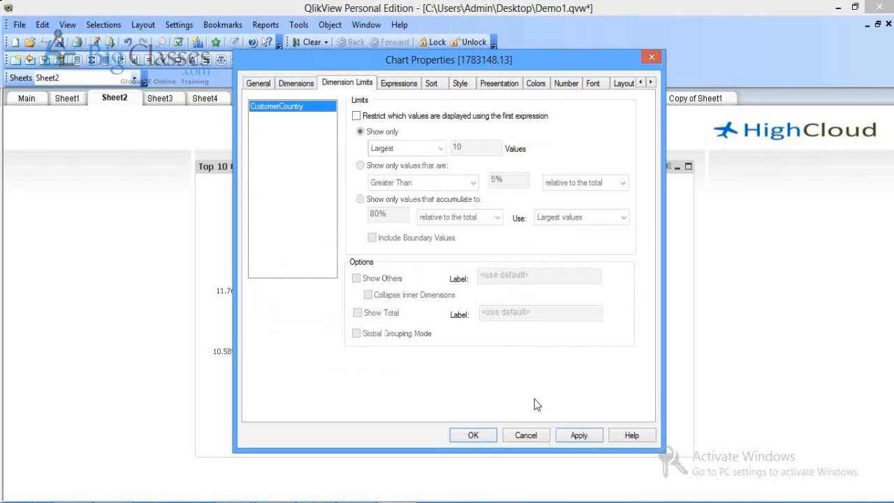
pyautogui.click(485, 439)
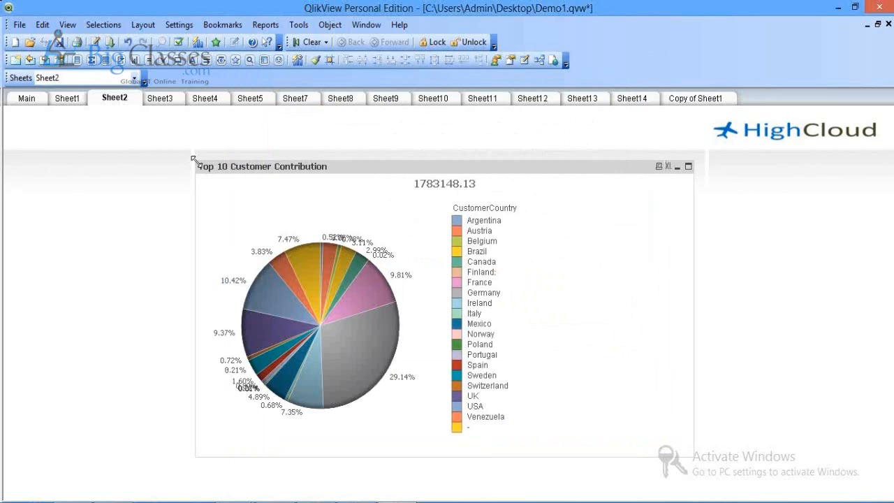
pyautogui.moveTo(194, 160); pyautogui.dragTo(174, 133)
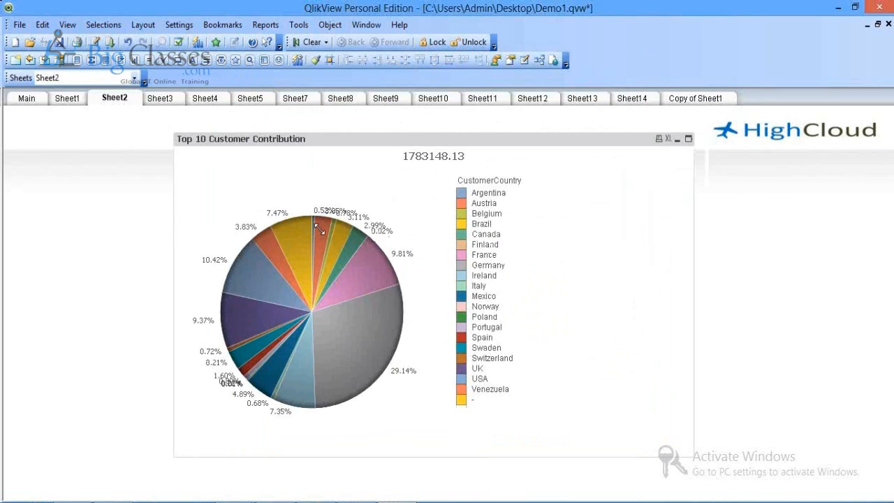
pyautogui.moveTo(319, 229); pyautogui.dragTo(318, 228)
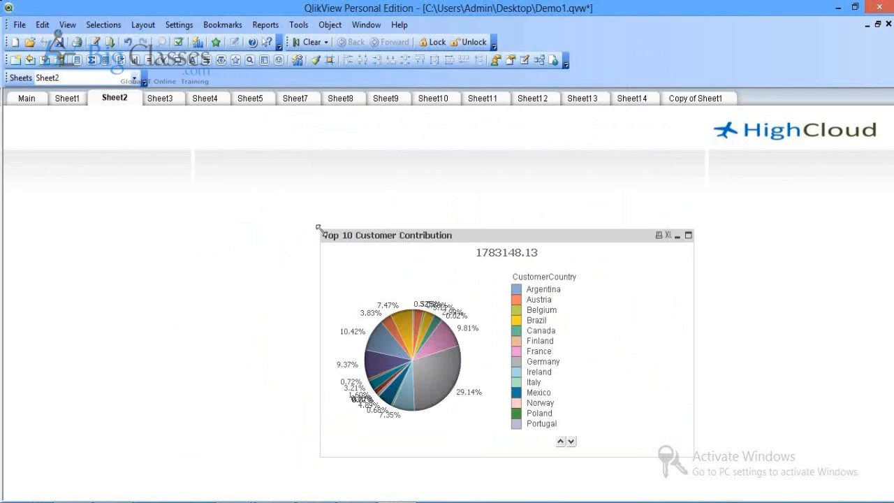
pyautogui.rightClick(342, 248)
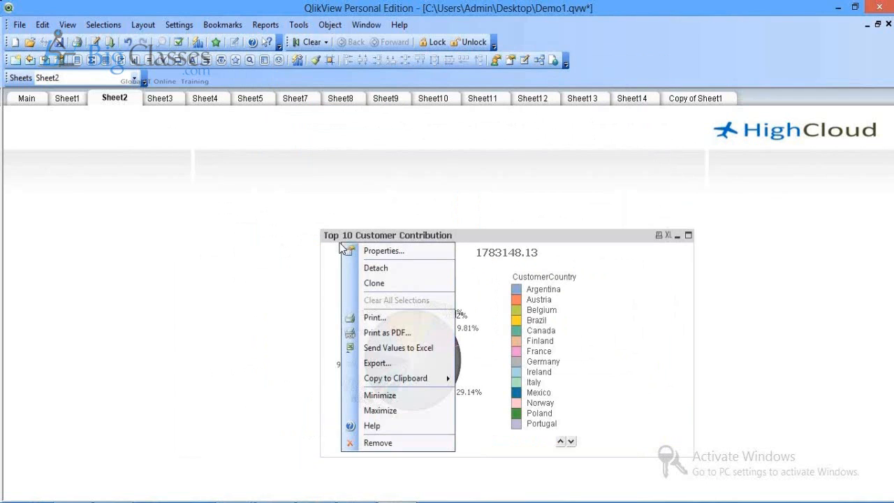
pyautogui.click(352, 249)
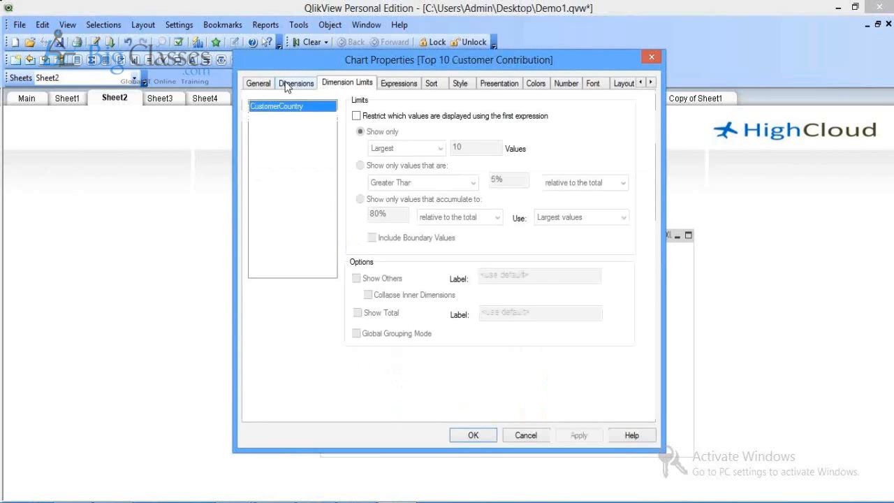
pyautogui.click(472, 435)
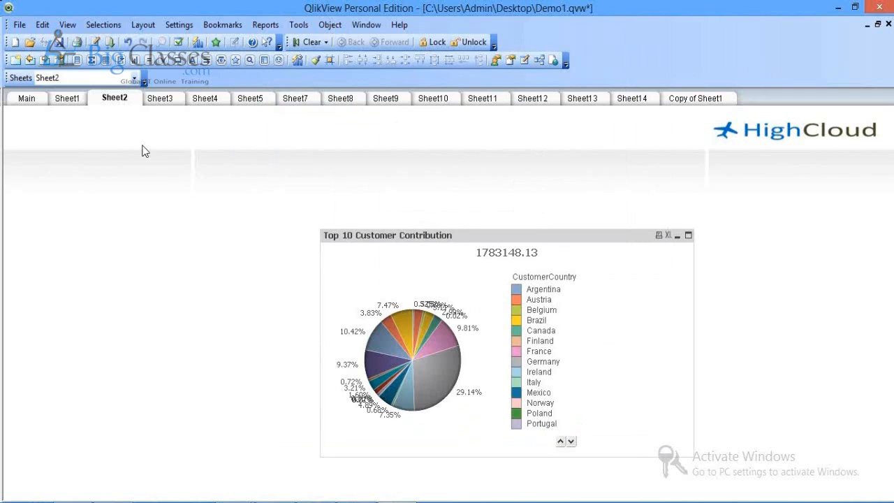
# Step: Start a new pivot table chart on Sheet2
pyautogui.rightClick(68, 159)
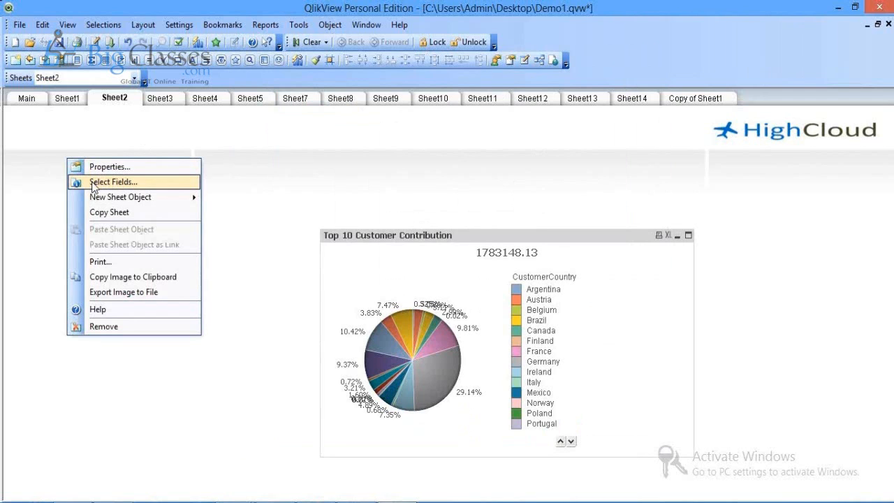
pyautogui.moveTo(112, 197)
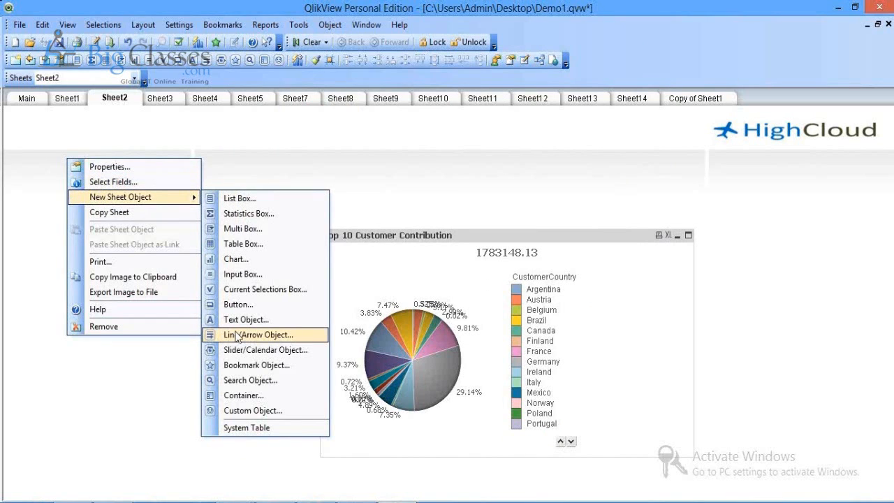
pyautogui.click(236, 259)
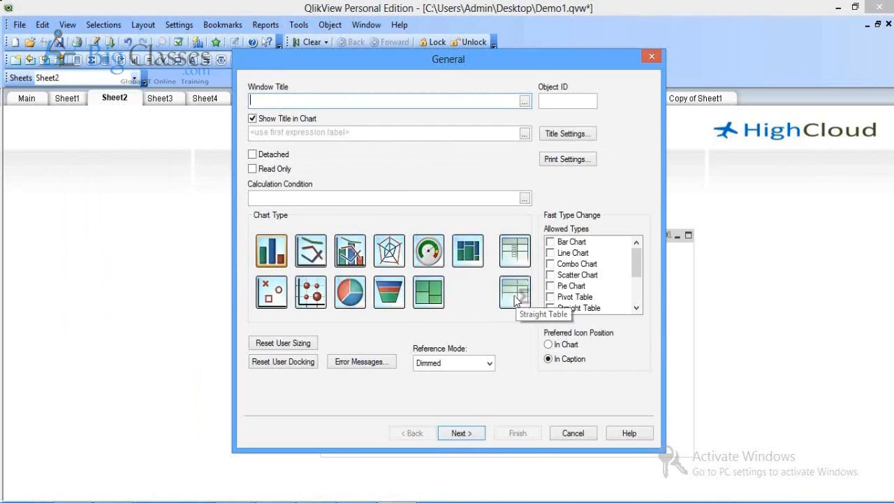
pyautogui.click(515, 253)
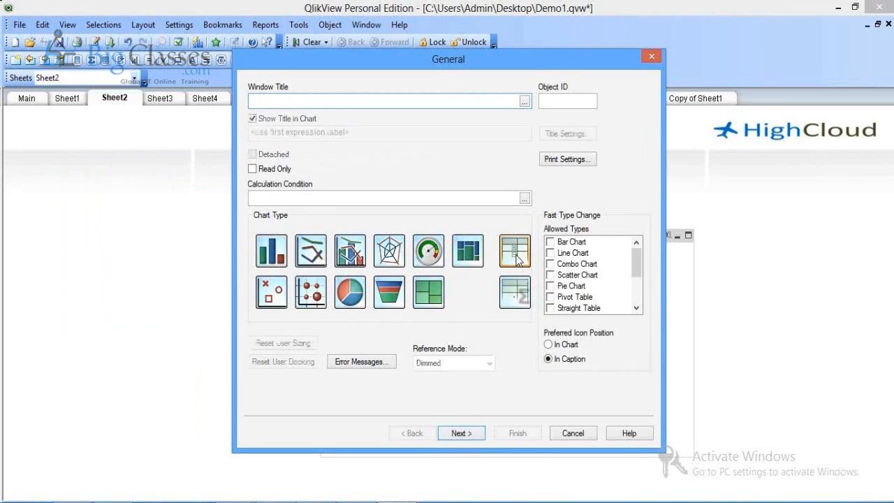
pyautogui.click(452, 439)
# Step: Add Year, Quarter and Month as the chart's dimensions
pyautogui.click(299, 247)
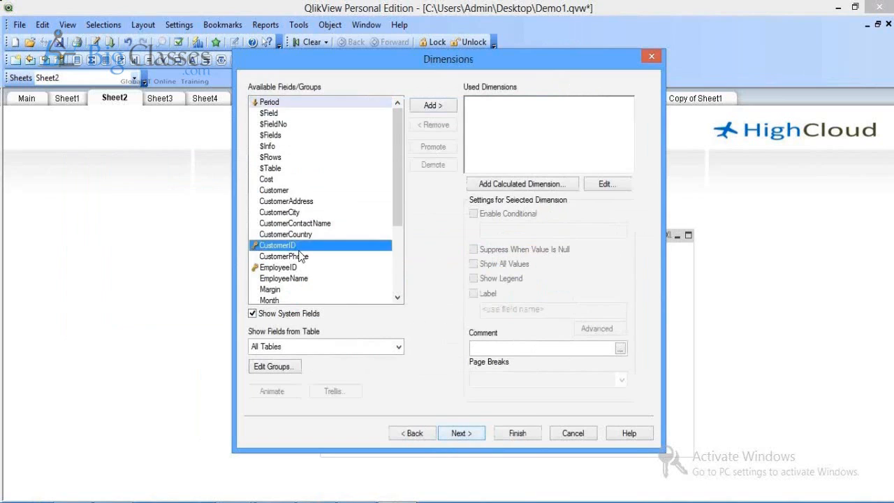
pyautogui.press('y')
pyautogui.click(431, 105)
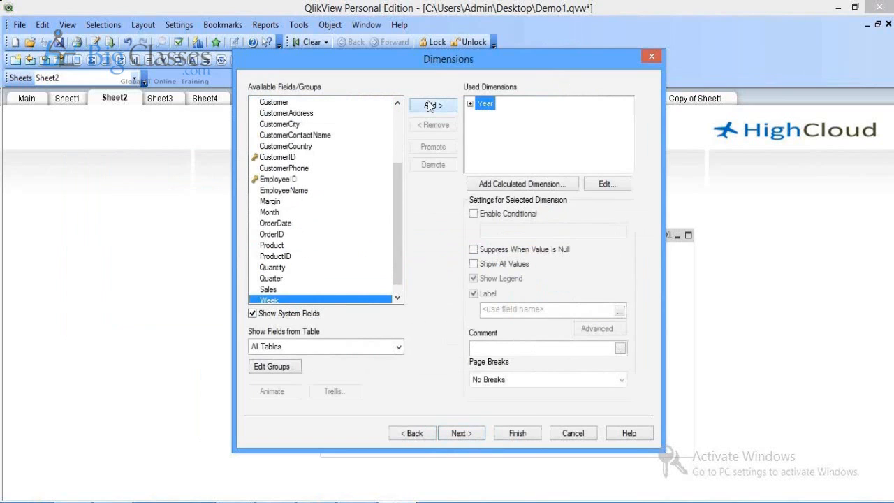
pyautogui.click(269, 201)
pyautogui.click(273, 267)
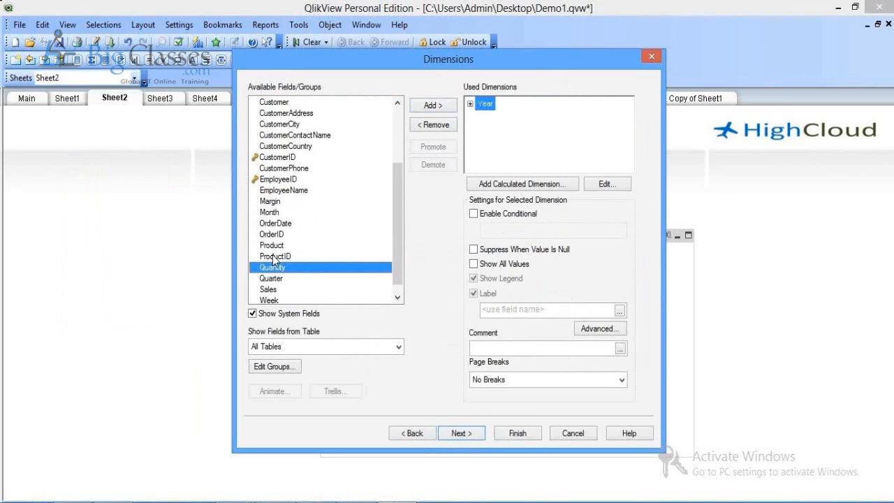
pyautogui.click(280, 279)
pyautogui.click(439, 106)
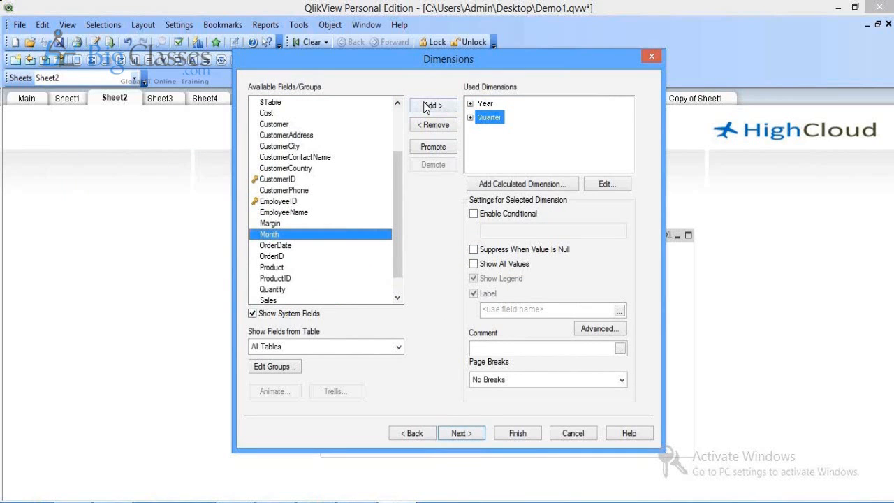
pyautogui.click(428, 105)
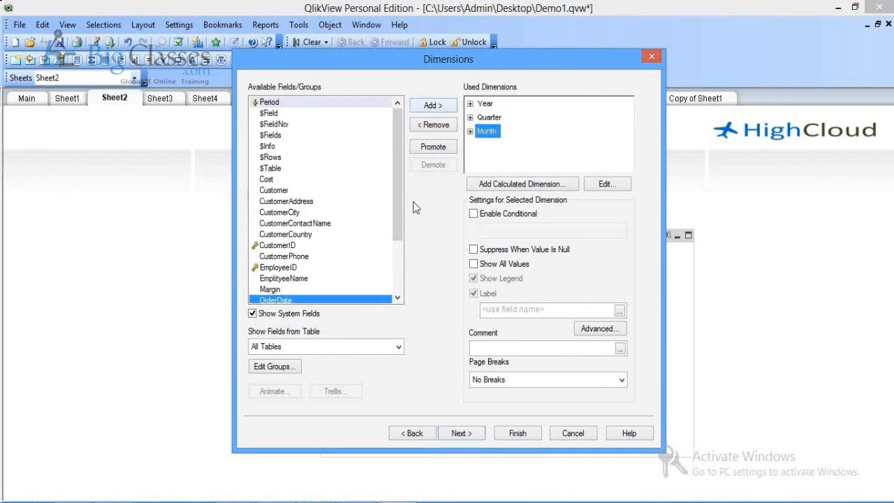
# Step: Set the chart expression to =Sum(Sales) and finish the chart
pyautogui.click(458, 433)
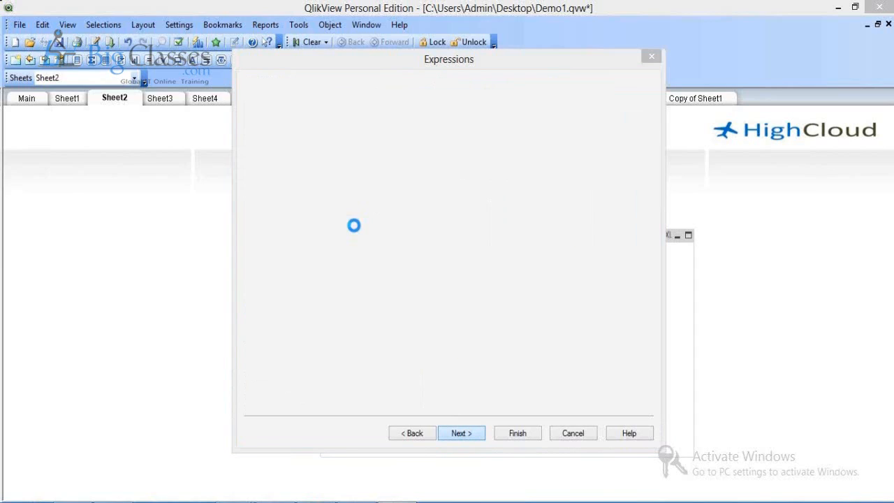
pyautogui.write('=Sum(Sales)')
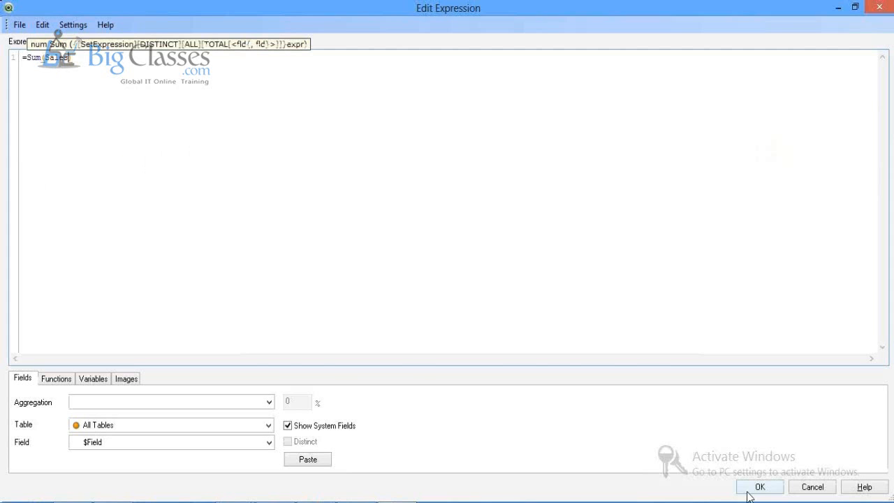
pyautogui.click(759, 487)
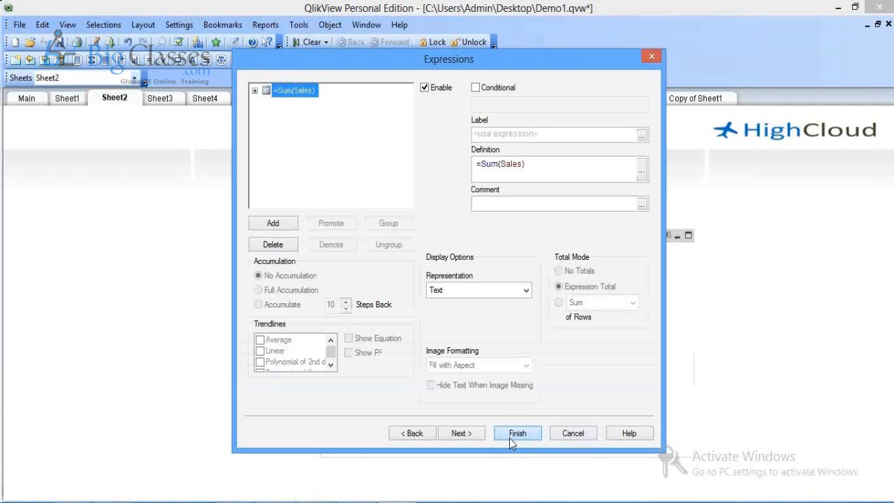
pyautogui.click(510, 438)
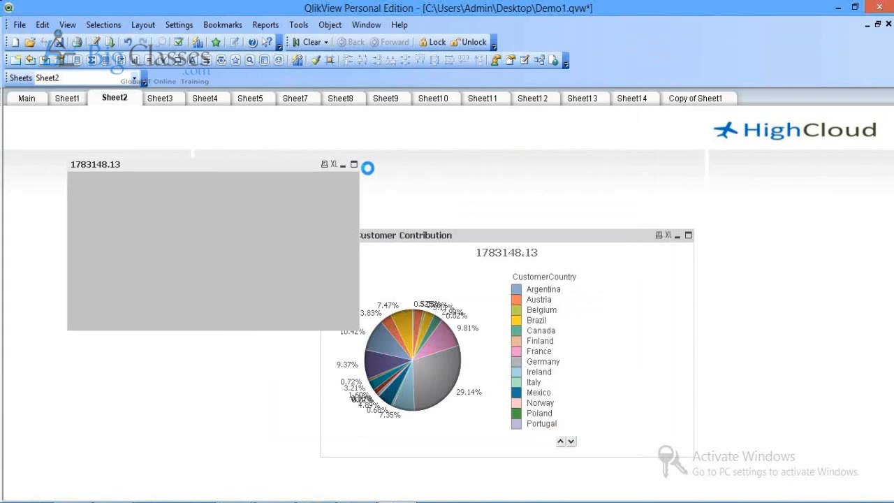
# Step: Move the Top 10 Customer Contribution chart right and expand 2007 into Q2, Q3, Q4 months
pyautogui.click(458, 241)
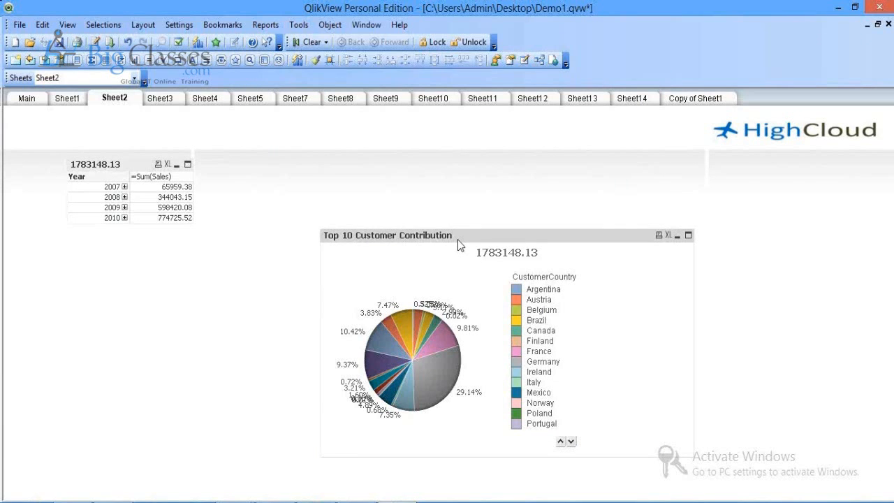
pyautogui.moveTo(458, 240); pyautogui.dragTo(703, 193)
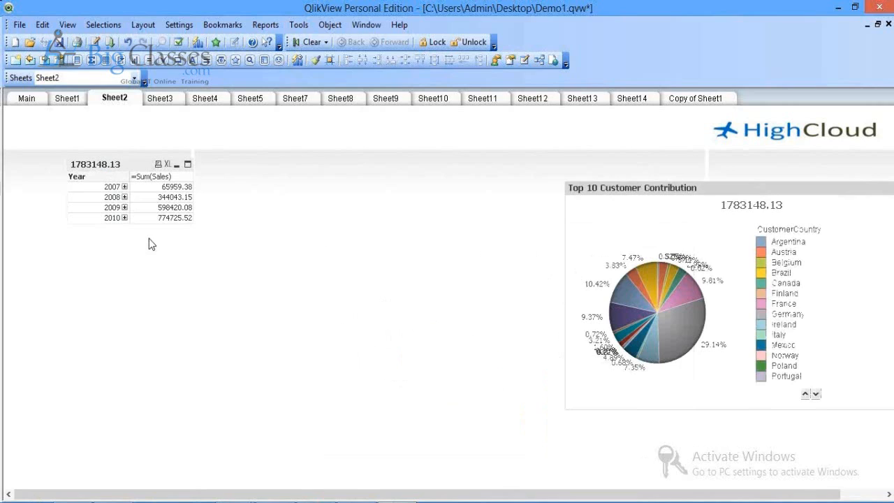
pyautogui.click(124, 186)
pyautogui.click(187, 187)
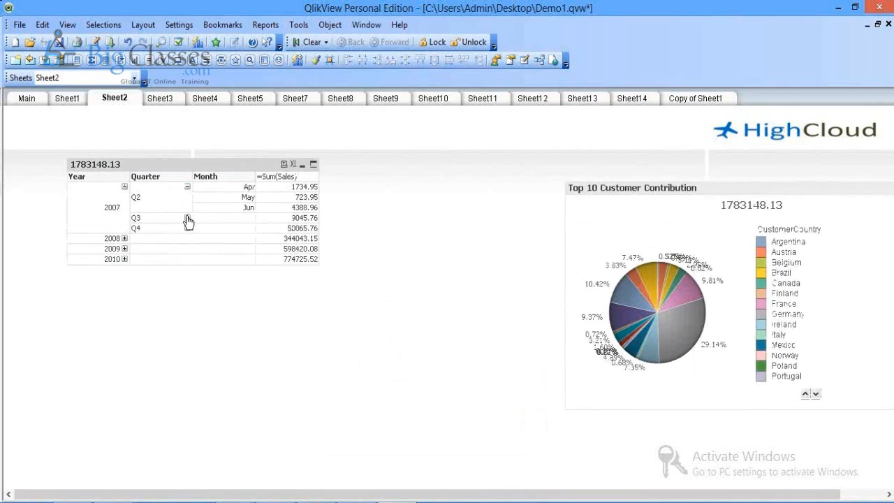
pyautogui.click(186, 218)
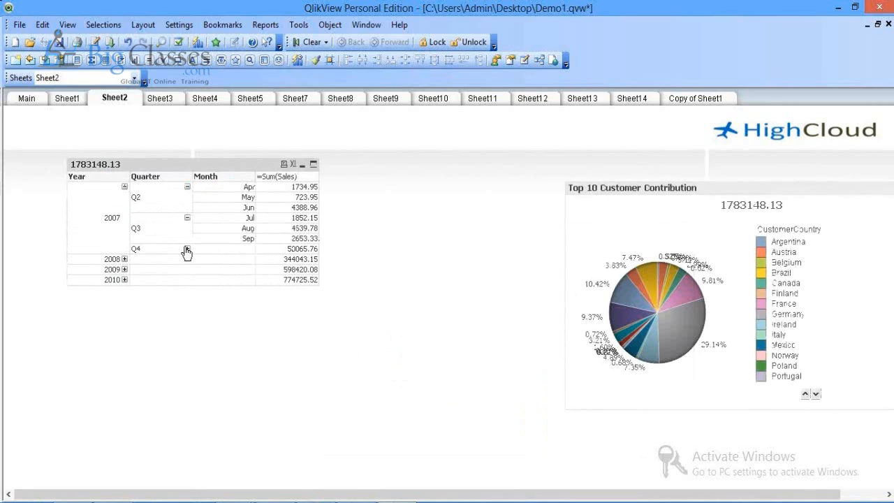
pyautogui.click(186, 250)
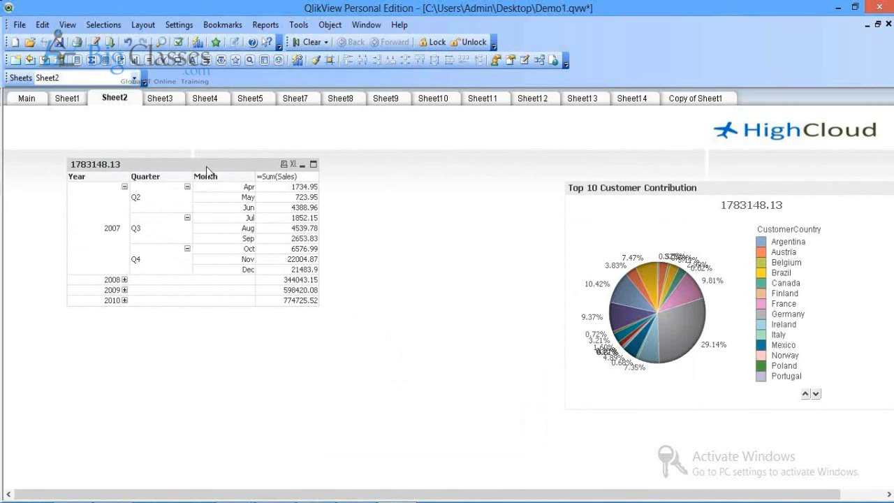
# Step: Nudge the pivot table up-left and open its Chart Properties
pyautogui.moveTo(206, 171); pyautogui.dragTo(199, 163)
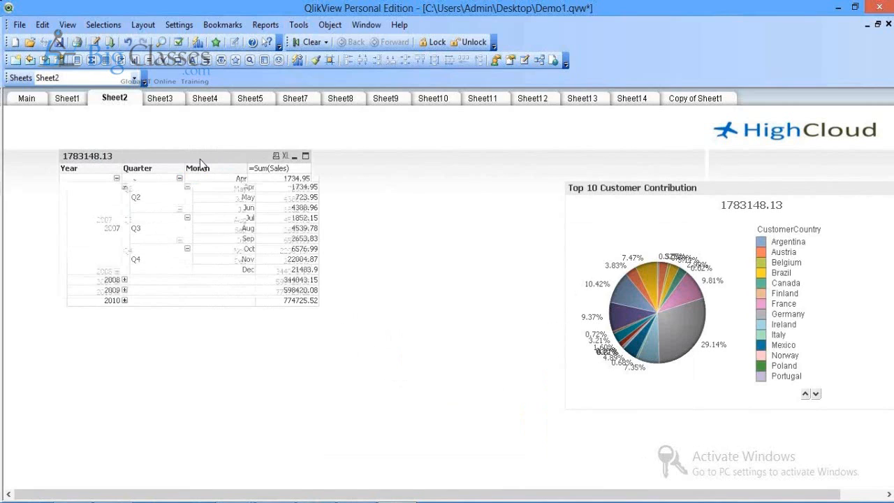
pyautogui.rightClick(199, 159)
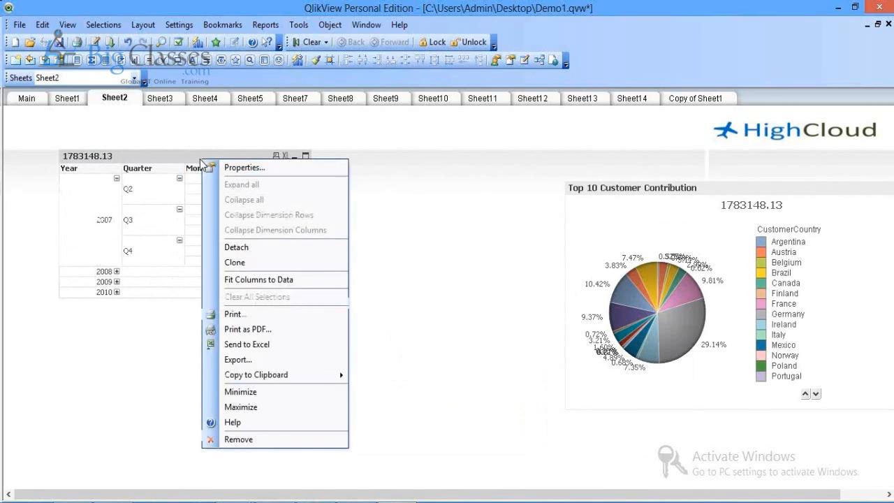
pyautogui.click(221, 167)
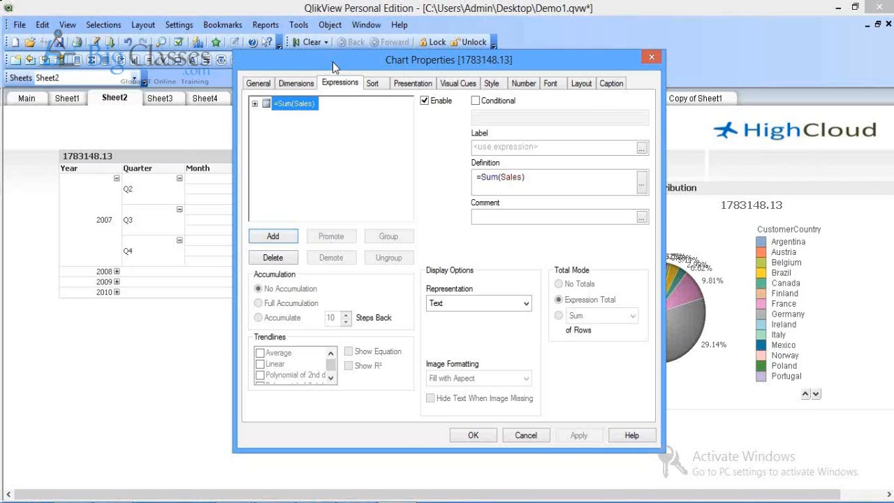
# Step: Turn on Show Partial Sums for Year and Month in the pivot table's Presentation settings
pyautogui.moveTo(333, 62); pyautogui.dragTo(510, 56)
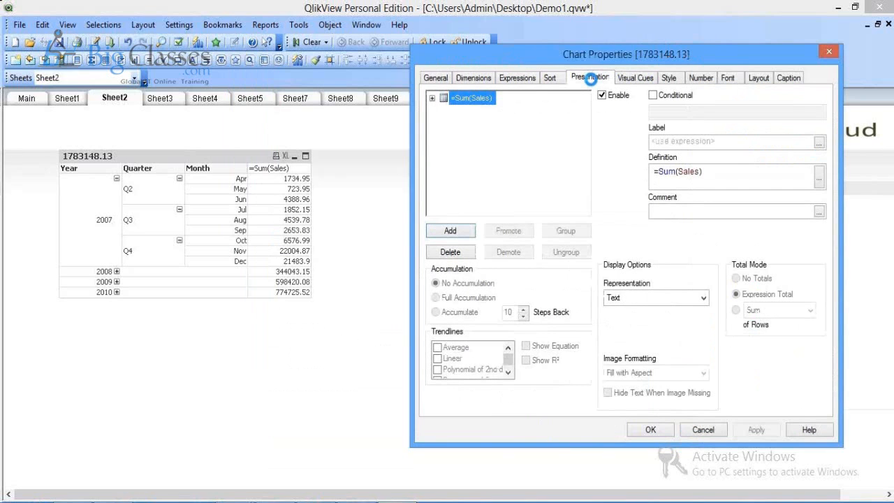
pyautogui.click(534, 179)
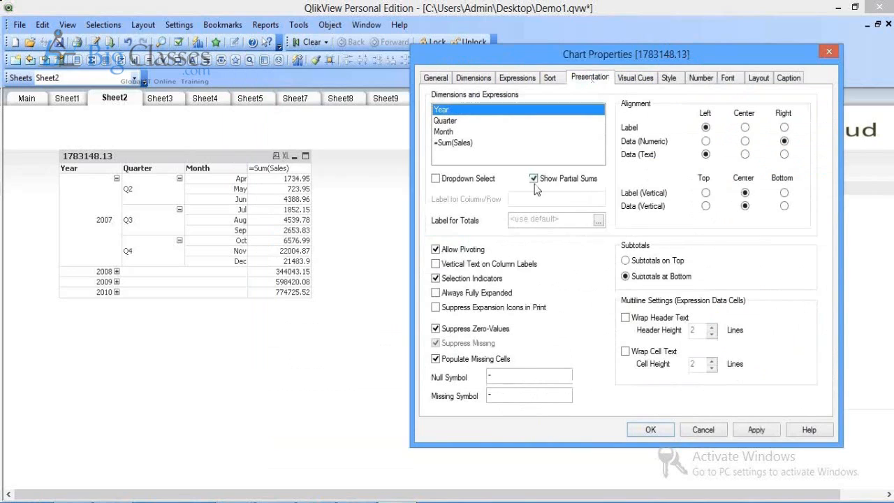
pyautogui.click(458, 121)
pyautogui.click(464, 132)
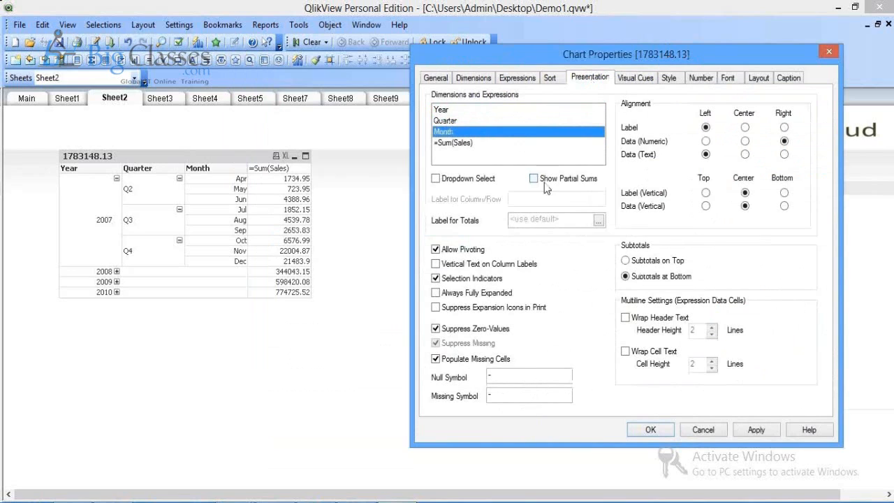
pyautogui.click(535, 179)
pyautogui.click(748, 430)
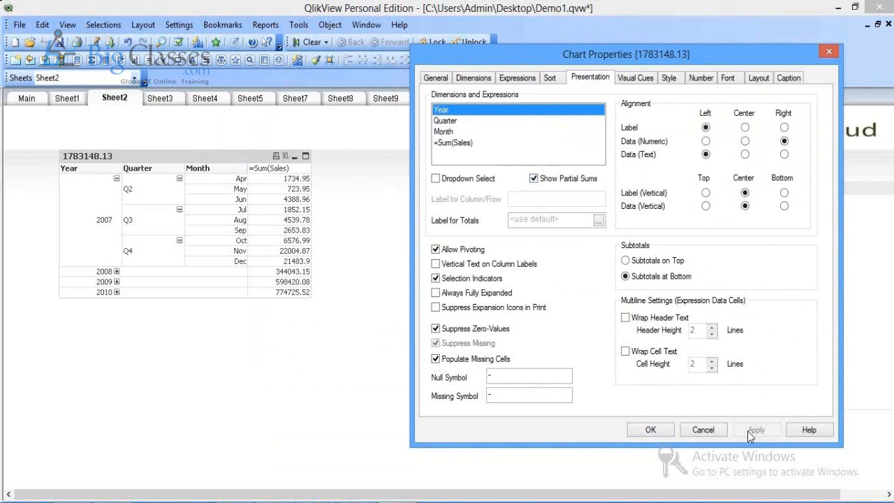
pyautogui.click(651, 430)
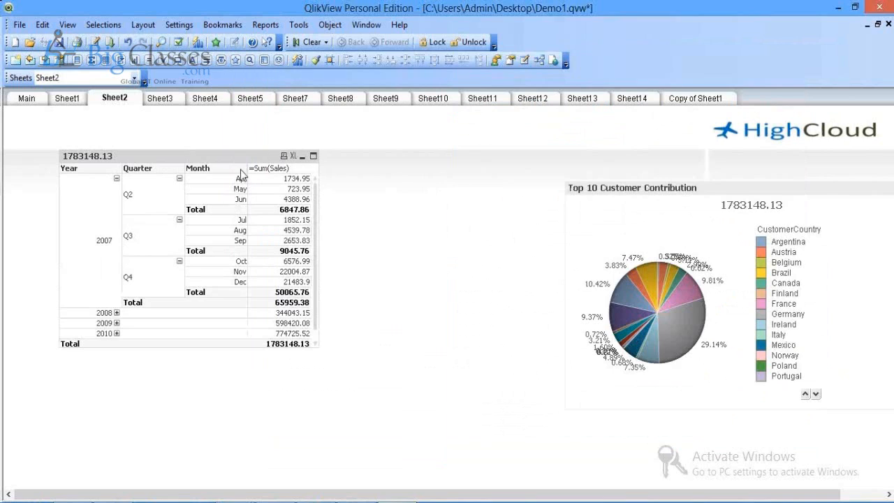
# Step: Collapse 2007's Q2, Q3 and Q4 to their subtotal rows
pyautogui.click(180, 180)
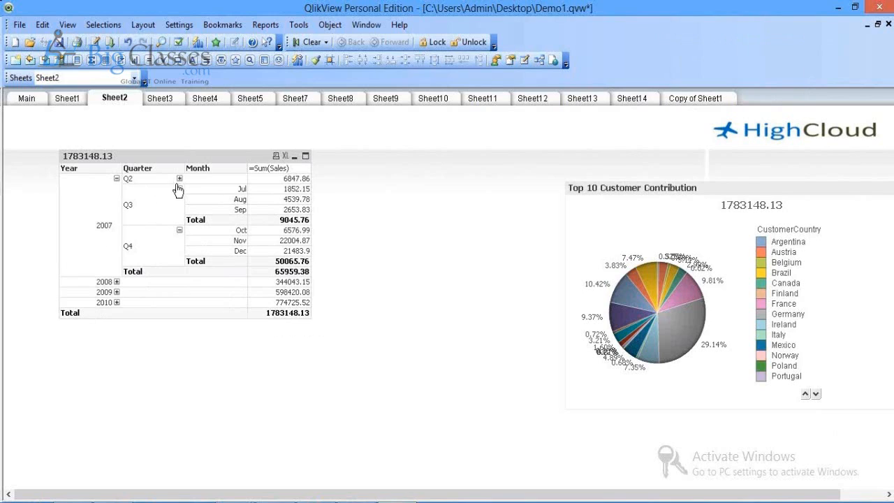
pyautogui.click(179, 188)
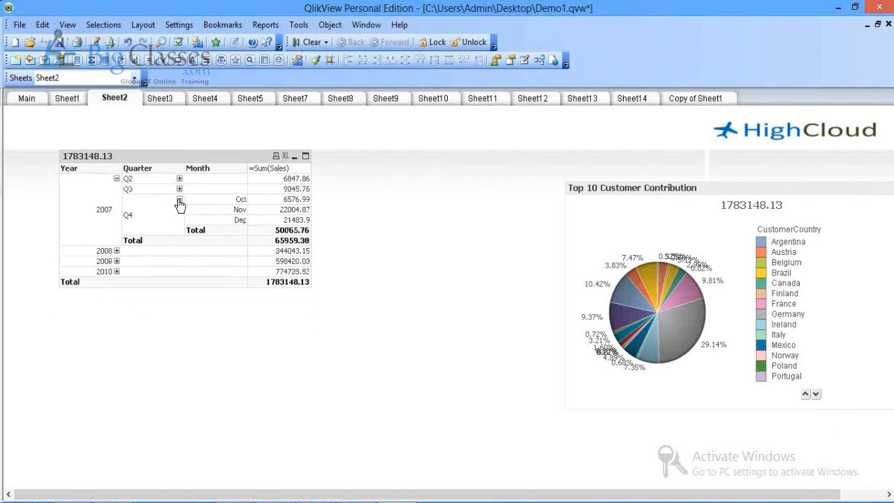
pyautogui.click(180, 201)
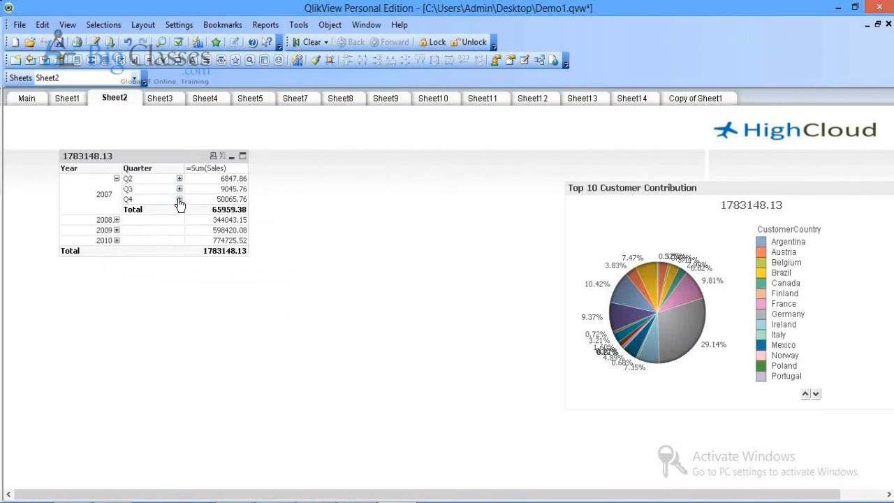
# Step: Start a new chart from Sheet2's context menu and advance to the dimensions page
pyautogui.rightClick(303, 212)
pyautogui.moveTo(356, 257)
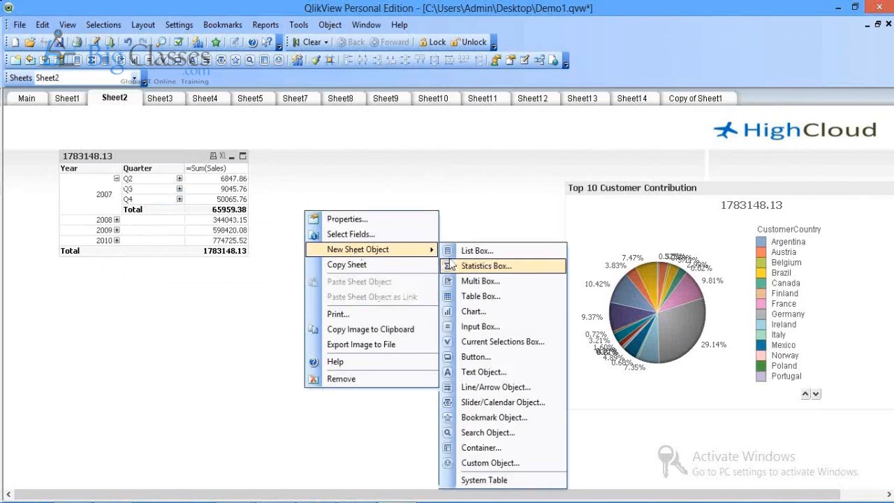
pyautogui.click(489, 312)
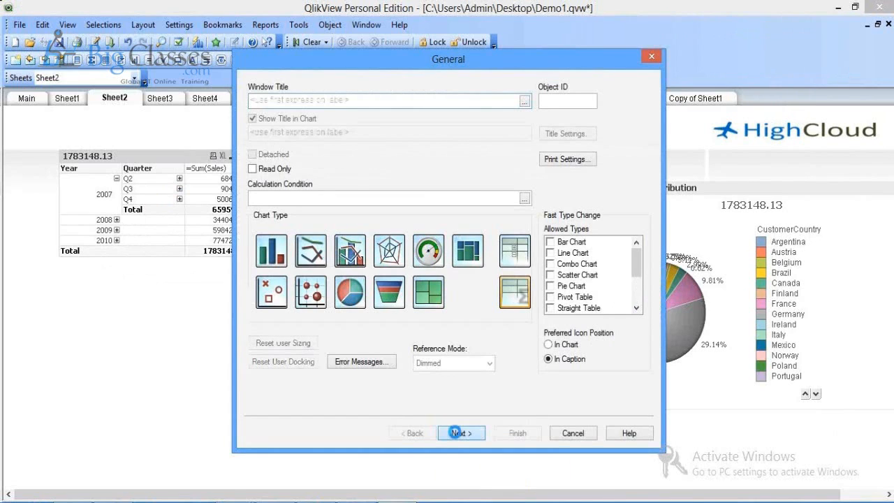
pyautogui.click(455, 433)
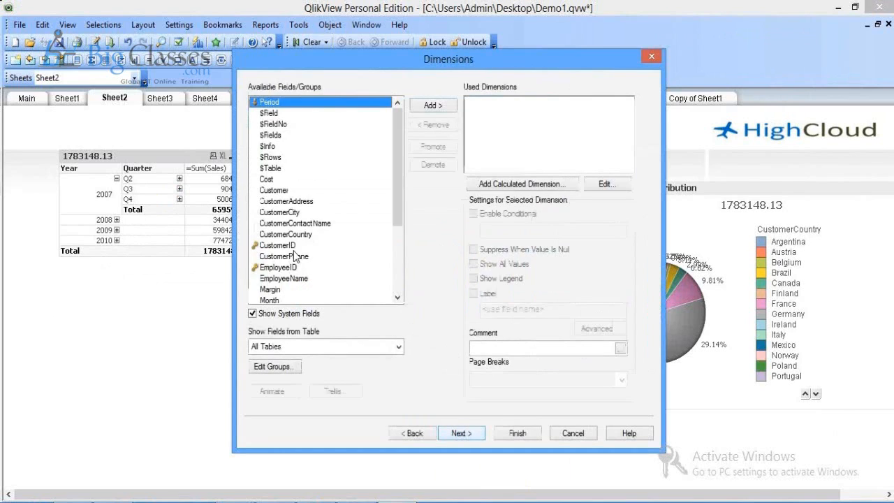
# Step: Add Year, Quarter and Month as dimensions and enter the expression =Sum(Sales)
pyautogui.press('y')
pyautogui.click(432, 105)
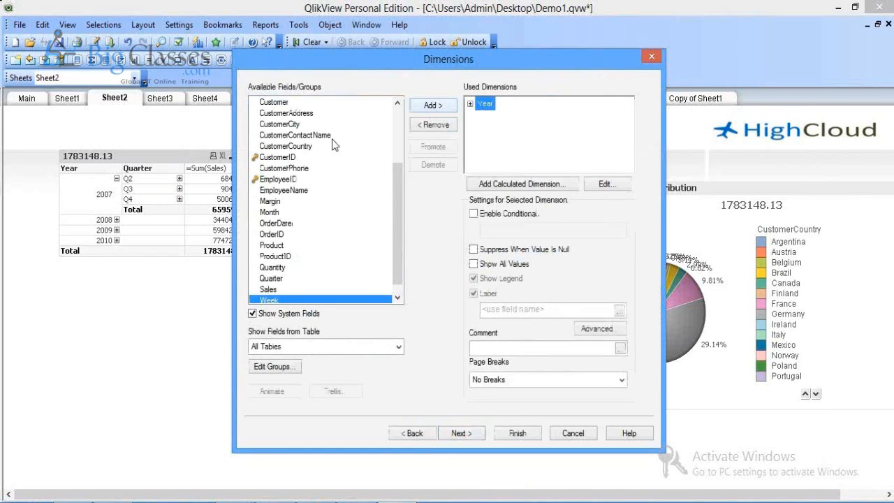
pyautogui.click(270, 192)
pyautogui.press('q')
pyautogui.press('q')
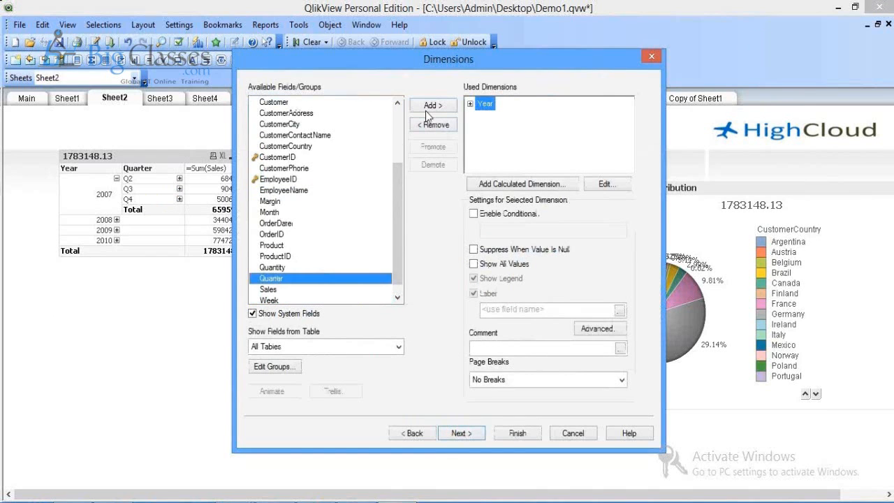
pyautogui.click(425, 110)
pyautogui.click(260, 246)
pyautogui.click(270, 235)
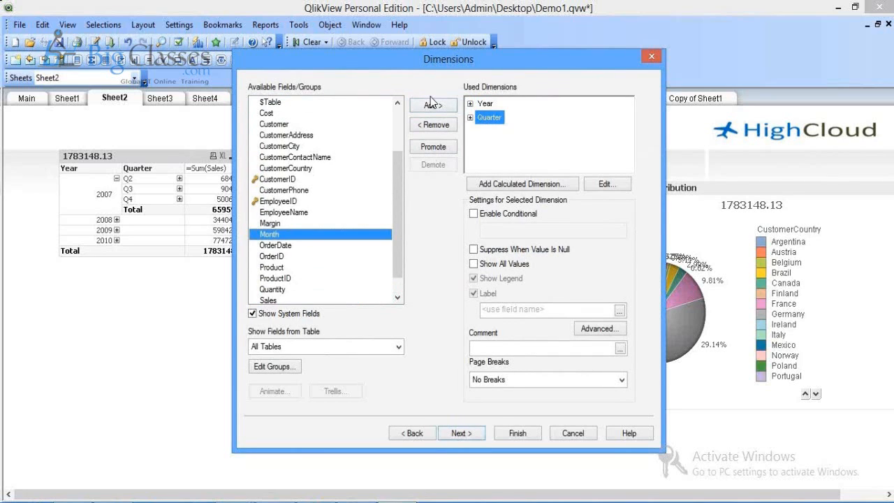
pyautogui.click(432, 104)
pyautogui.click(467, 430)
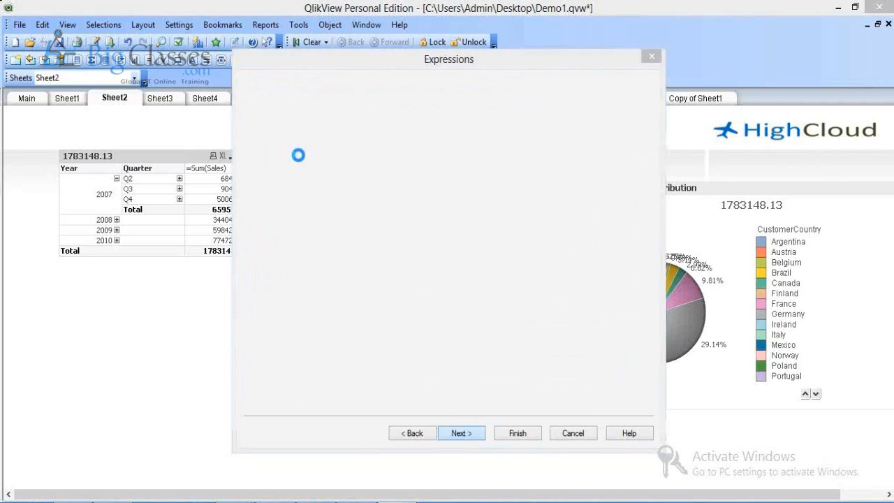
pyautogui.write('=Sum(Sales)')
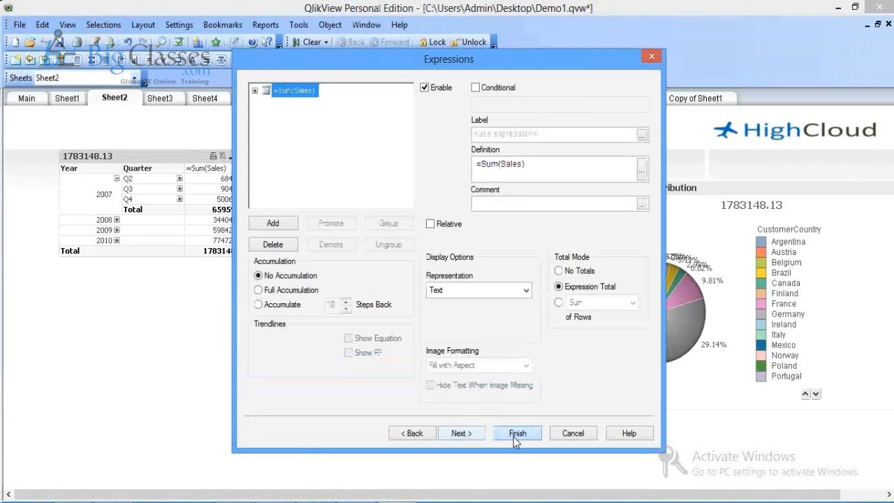
# Step: Finish the Sum(Sales) table, place it beside the pivot table, and collapse 2007
pyautogui.click(515, 436)
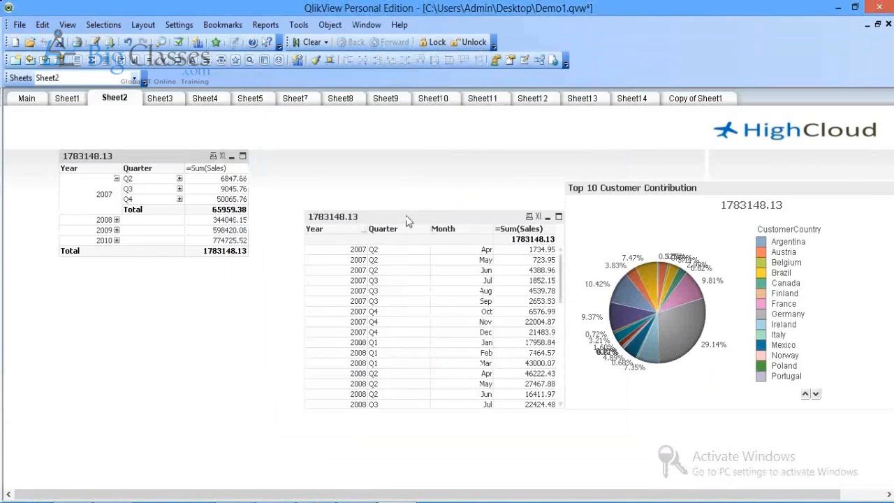
pyautogui.moveTo(409, 221); pyautogui.dragTo(357, 142)
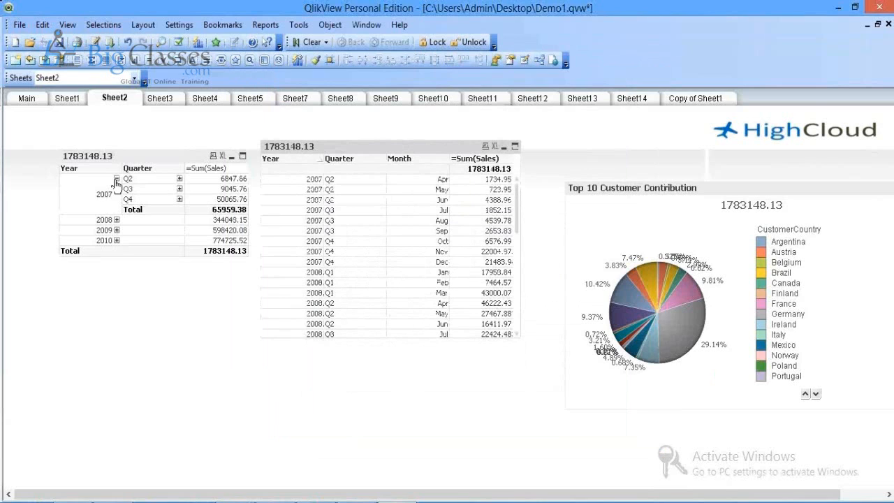
pyautogui.click(116, 179)
# Step: Save the document and open the load script editor
pyautogui.click(59, 42)
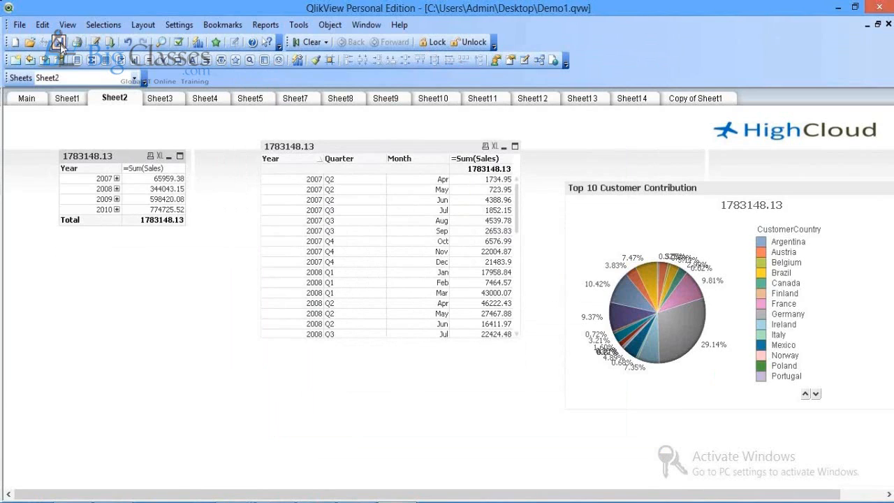
pyautogui.click(61, 46)
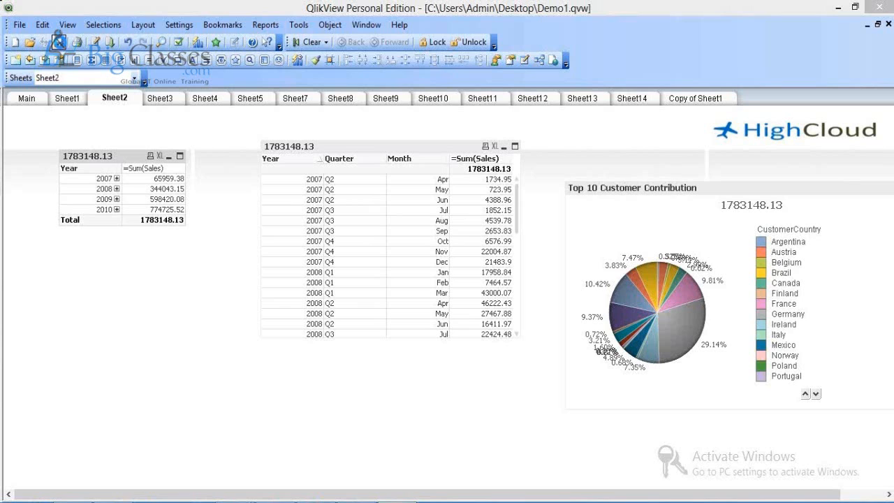
pyautogui.click(59, 42)
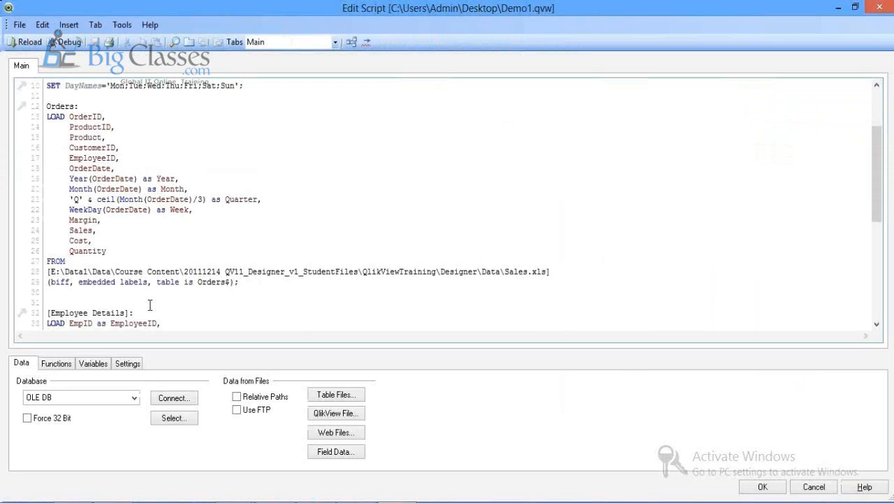
# Step: Add a new load-script tab named 'AccessDatabase Load'
pyautogui.moveTo(873, 157); pyautogui.dragTo(872, 227)
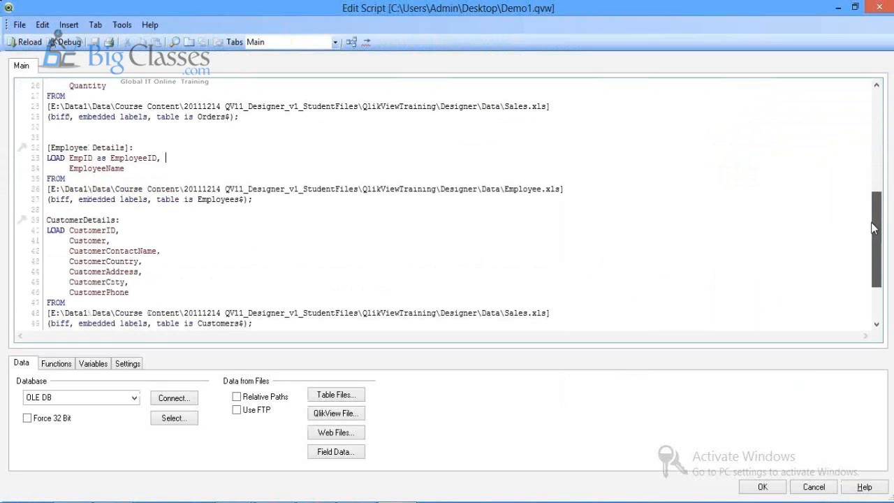
pyautogui.click(190, 42)
pyautogui.write('AccessDatabas')
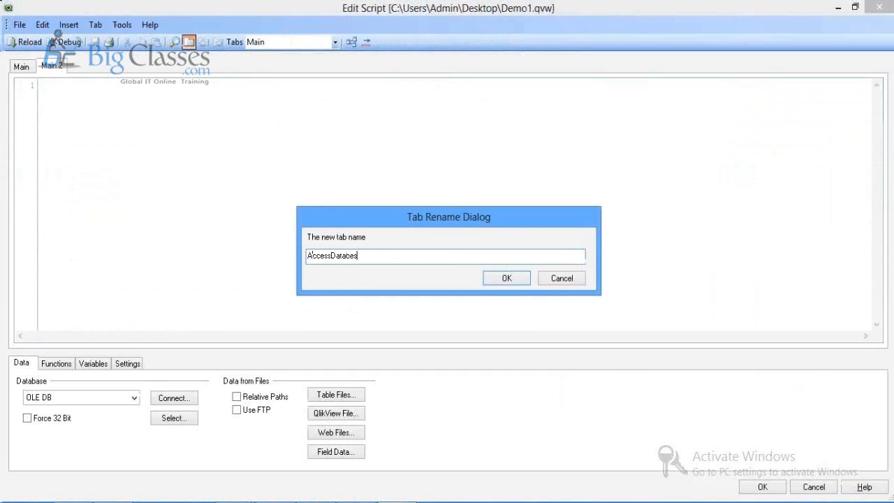
pyautogui.write('  Load')
pyautogui.press('Return')
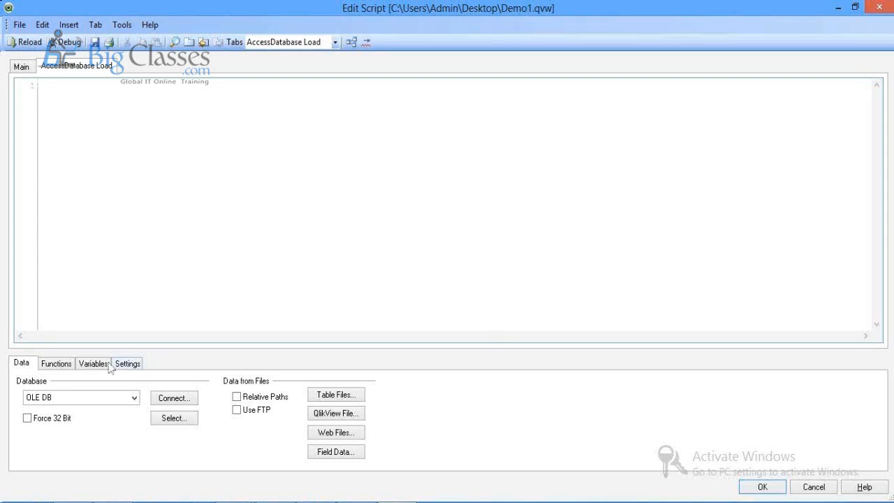
# Step: Set the Database type to ODBC and cancel the Connect to Data Source dialog
pyautogui.click(133, 398)
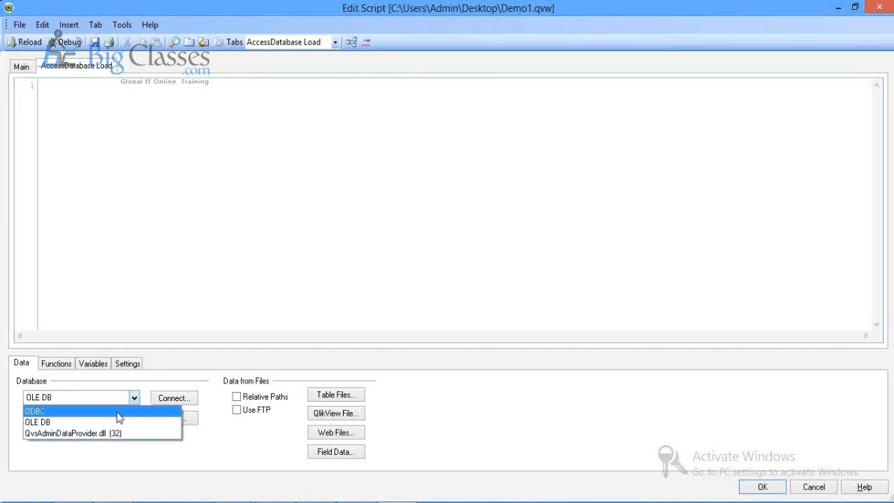
pyautogui.click(119, 412)
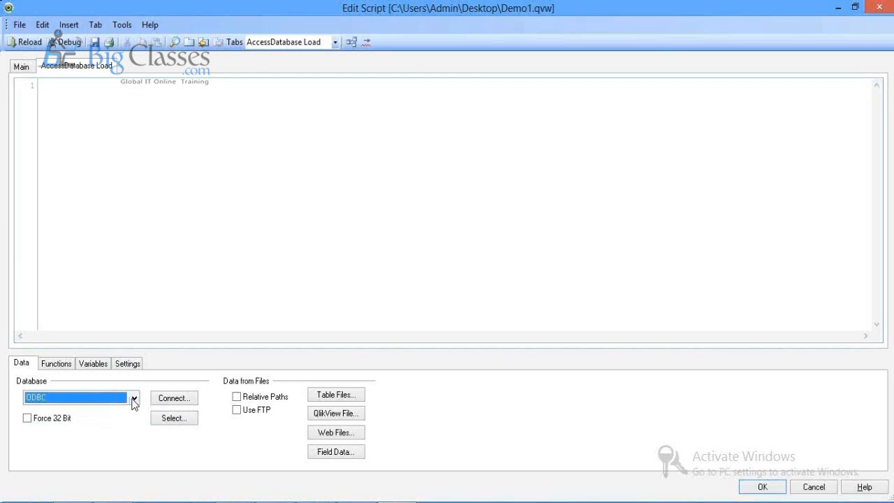
pyautogui.click(134, 400)
pyautogui.click(123, 413)
pyautogui.click(173, 403)
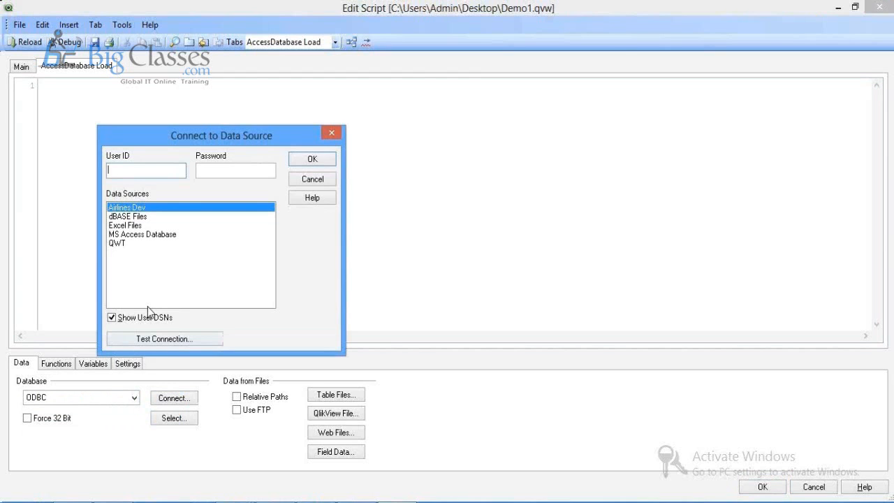
pyautogui.click(312, 180)
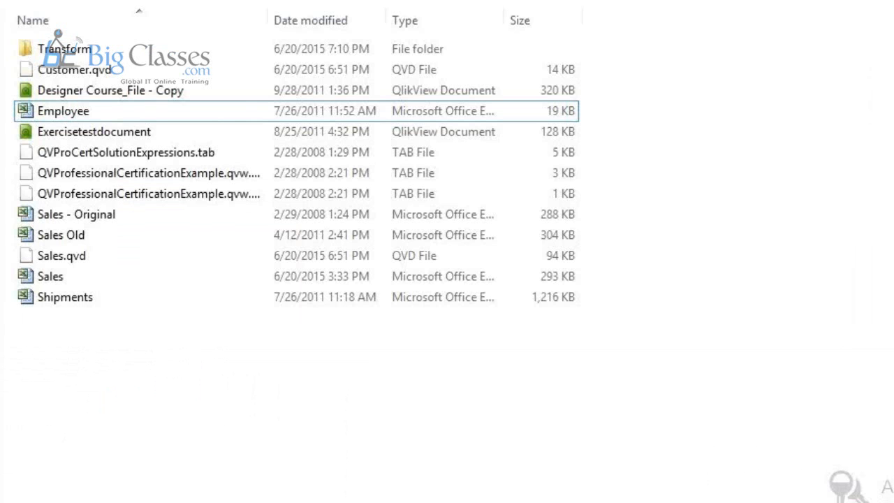
pyautogui.hotkey('alt', 'f')
pyautogui.click(249, 339)
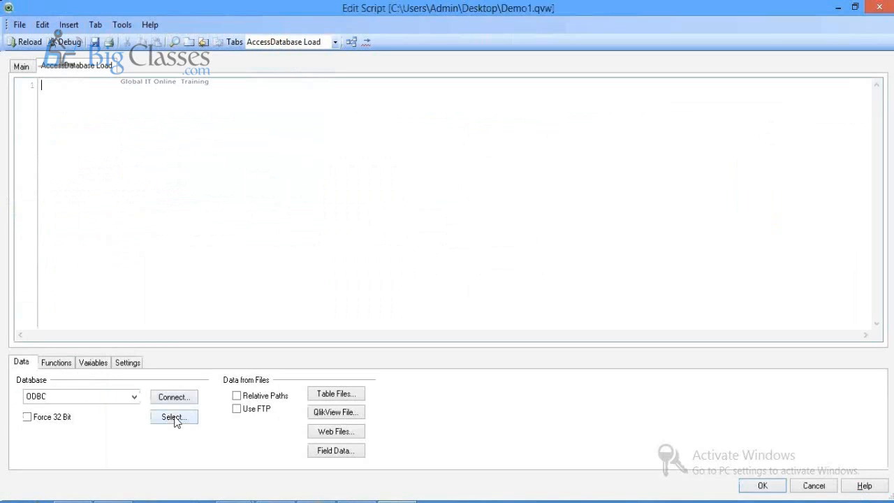
# Step: Connect to the QWT ODBC source with a user ID after a successful connection test
pyautogui.click(174, 418)
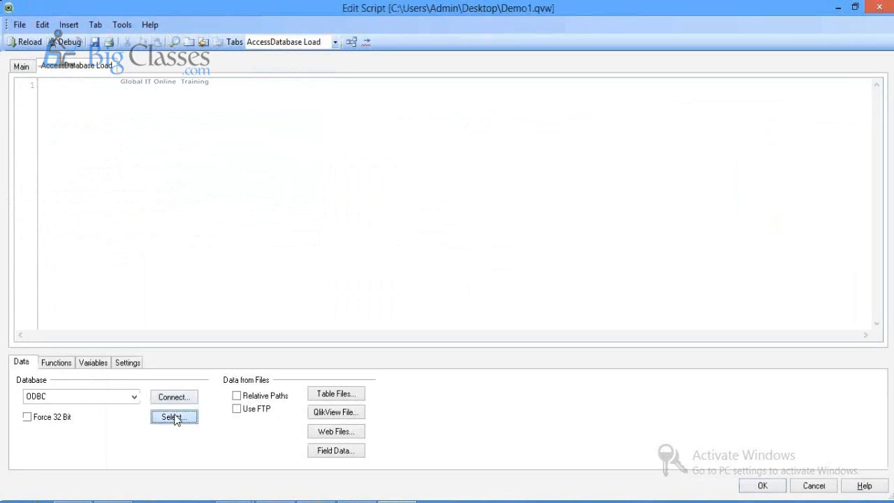
pyautogui.click(179, 399)
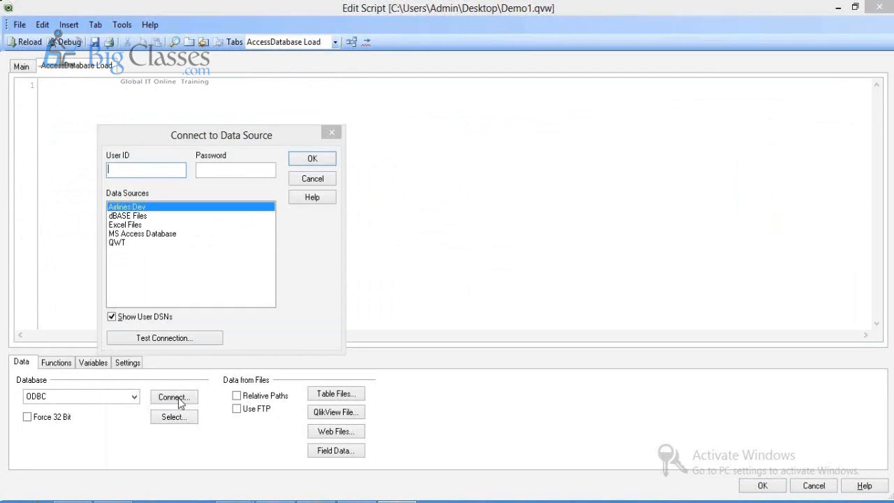
pyautogui.click(126, 240)
pyautogui.click(133, 173)
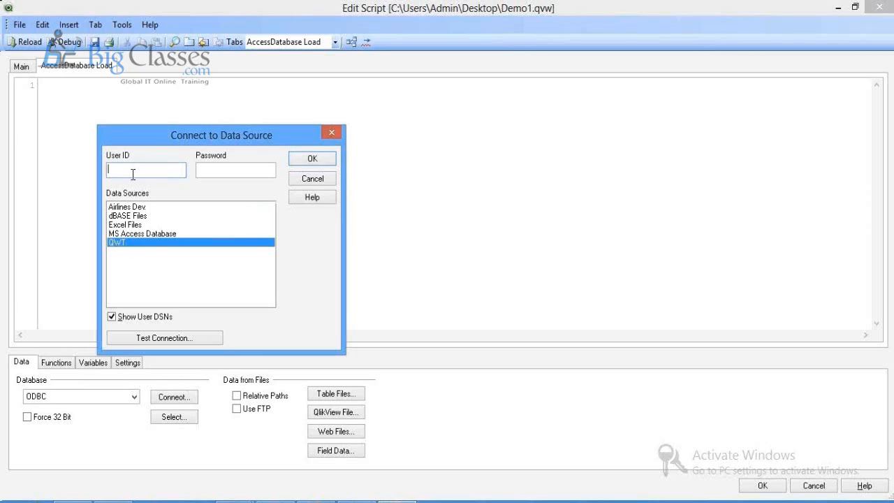
pyautogui.write('Admin')
pyautogui.press('Tab')
pyautogui.click(166, 339)
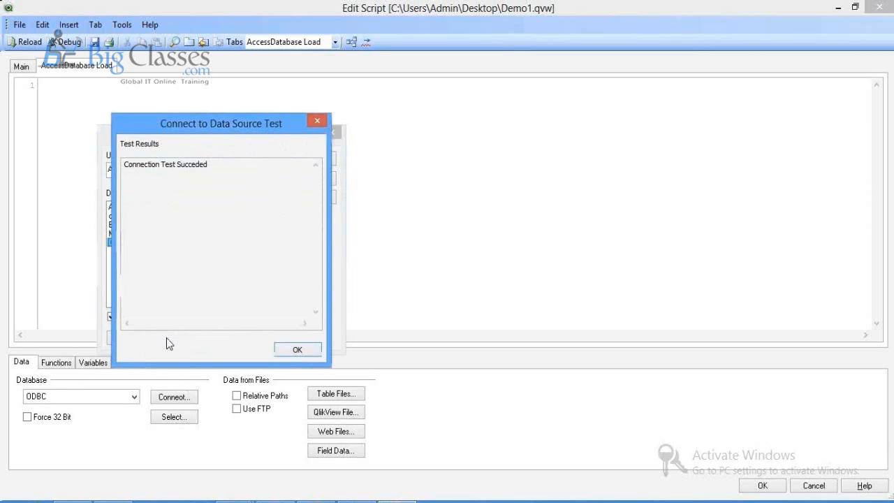
pyautogui.click(298, 350)
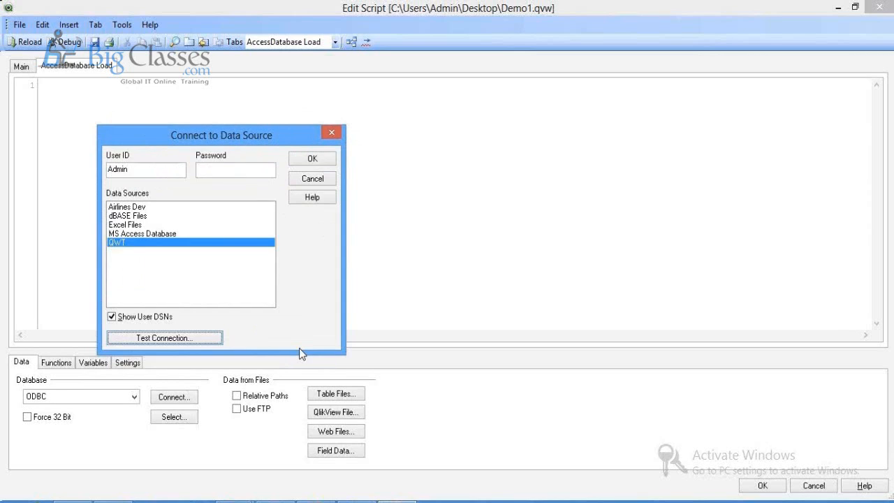
pyautogui.click(311, 162)
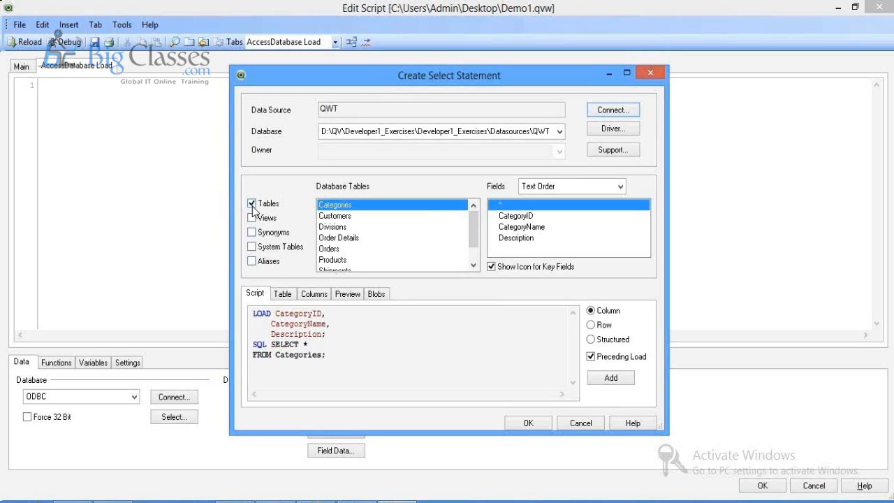
# Step: Select the Orders table from the QWT Database Tables list
pyautogui.scroll(-1, 473, 242)
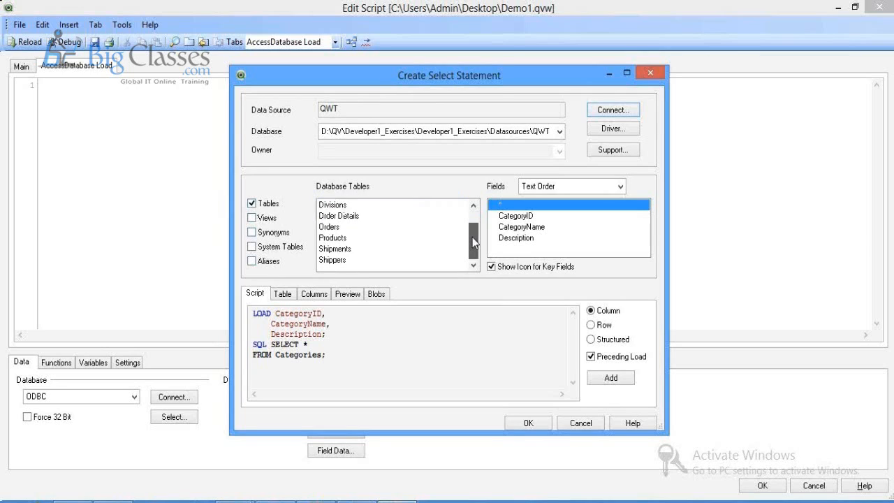
pyautogui.scroll(1, 473, 242)
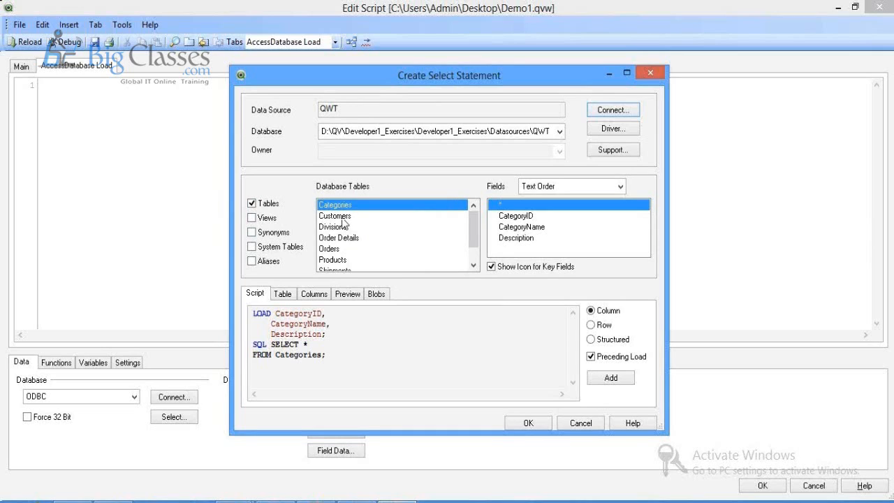
pyautogui.click(337, 249)
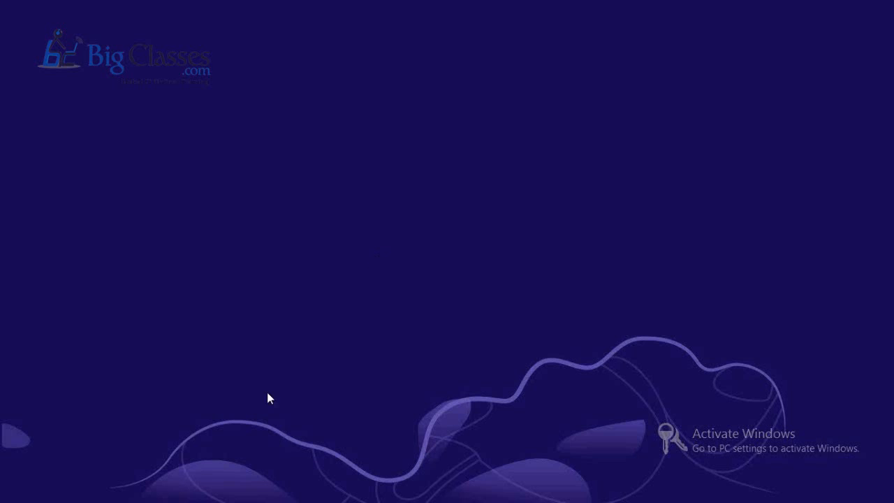
# Step: Return to QlikView 11 from the Start screen and create a blank new document, skipping the wizard
pyautogui.press('super')
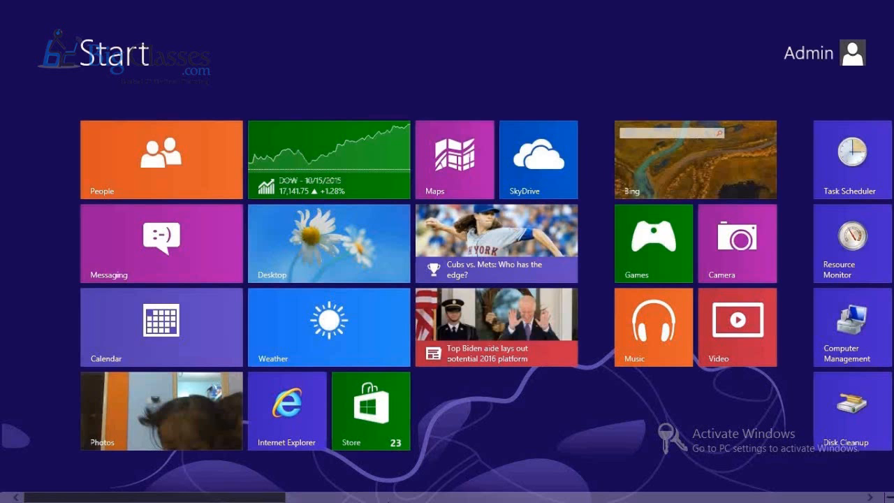
pyautogui.scroll(-5, 447, 279)
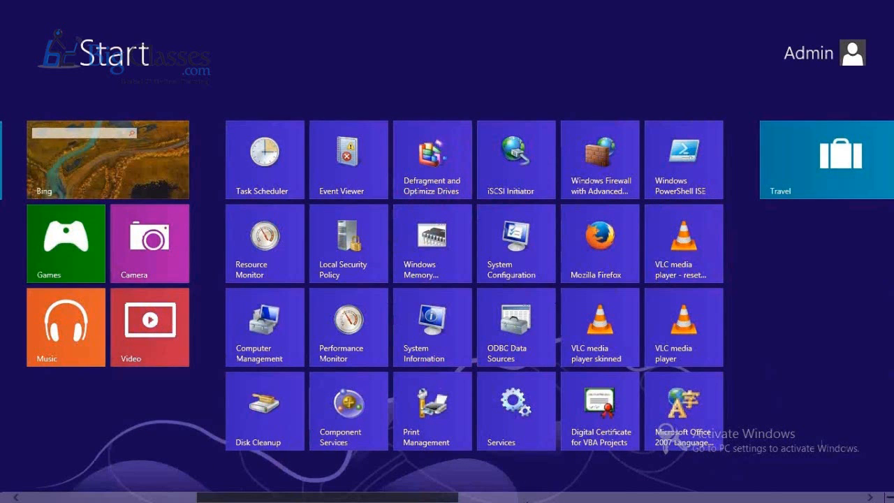
pyautogui.scroll(-6, 448, 280)
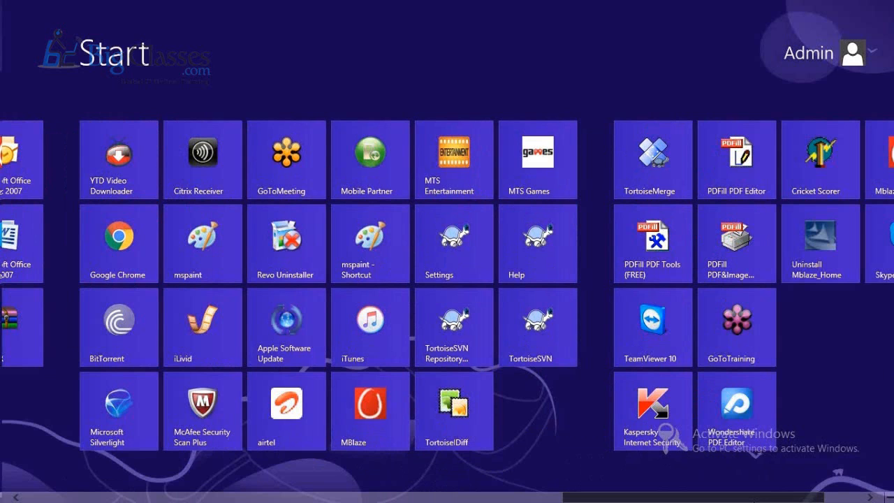
pyautogui.scroll(1, 721, 495)
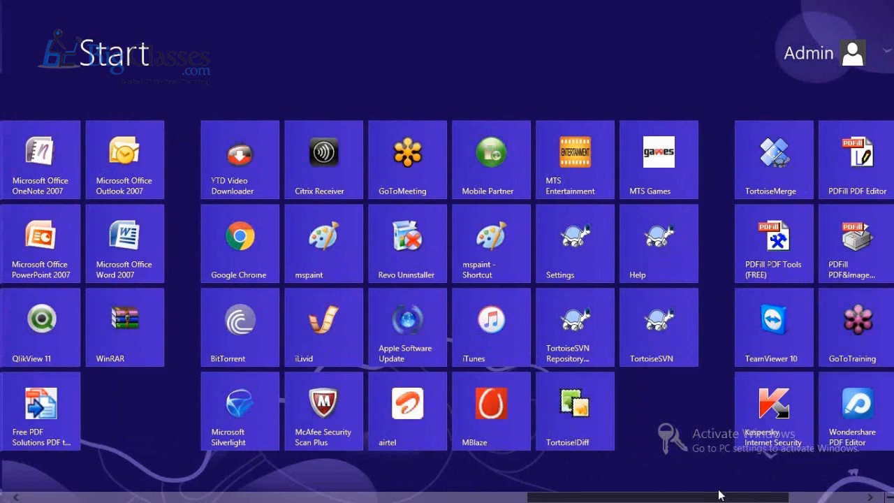
pyautogui.scroll(3, 721, 495)
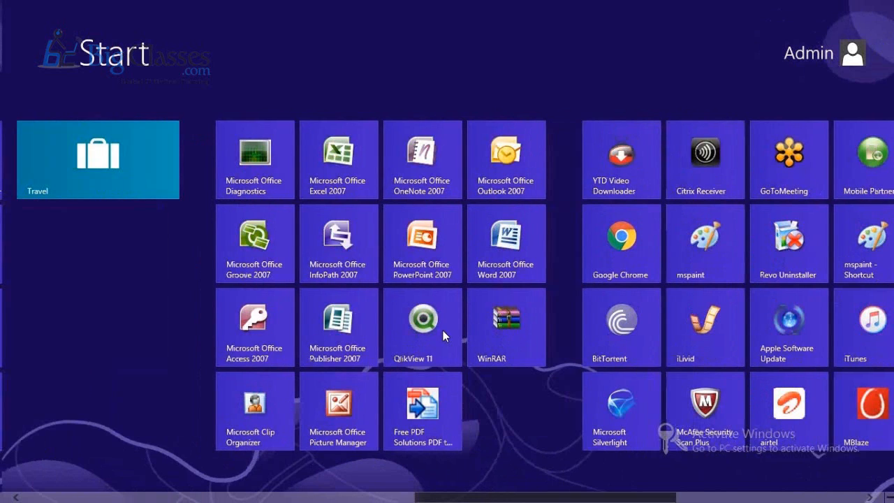
pyautogui.click(443, 331)
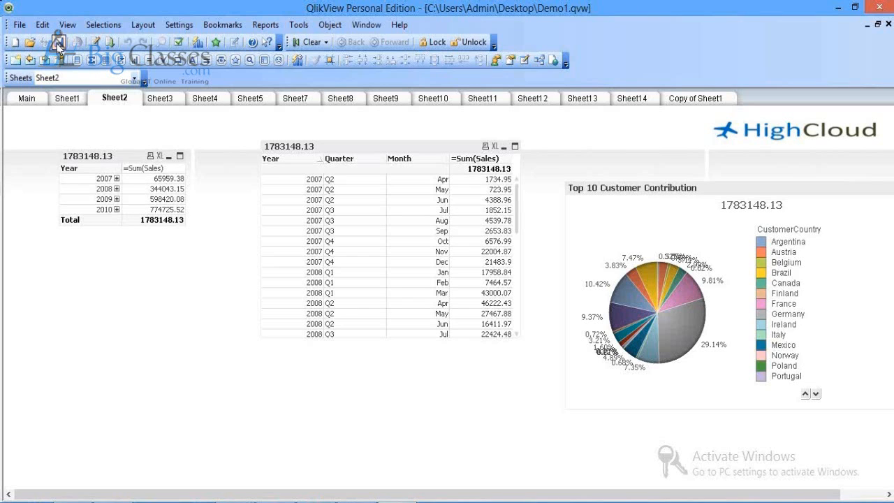
pyautogui.click(15, 43)
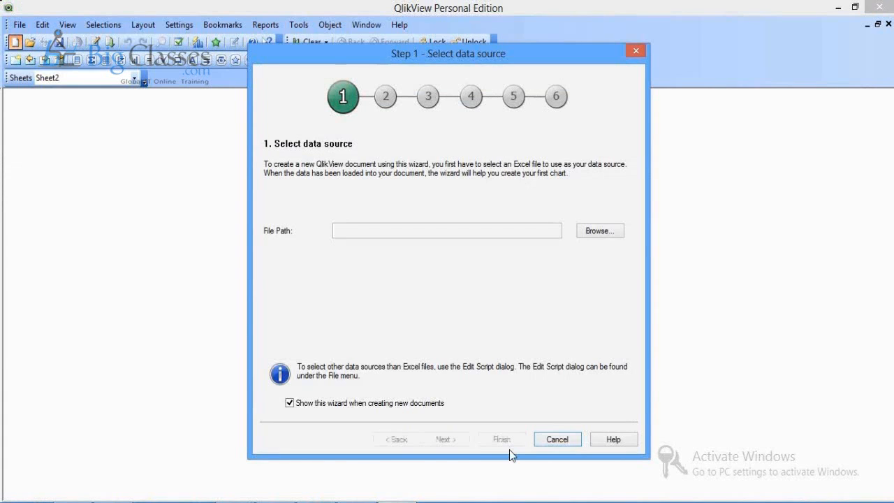
pyautogui.click(558, 439)
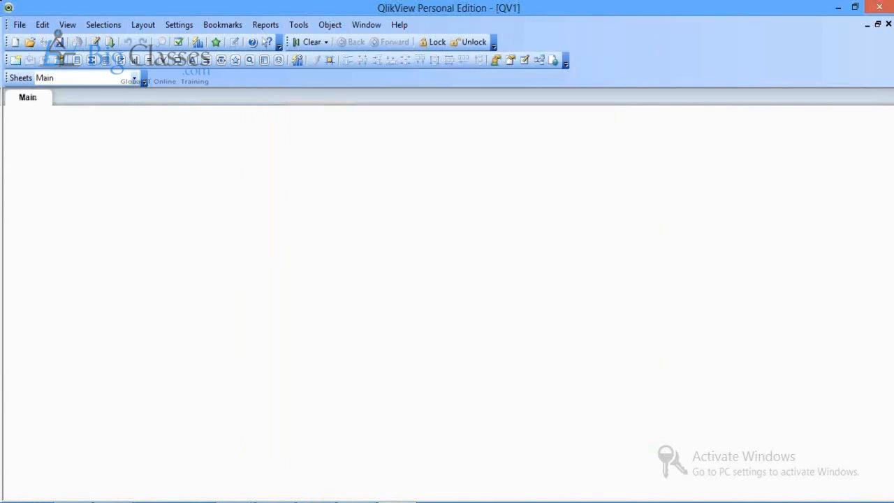
# Step: Copy the ApplyMap example script from Notepad and open QV1's Edit Script with Ctrl+E
pyautogui.hotkey('alt', 'Tab')
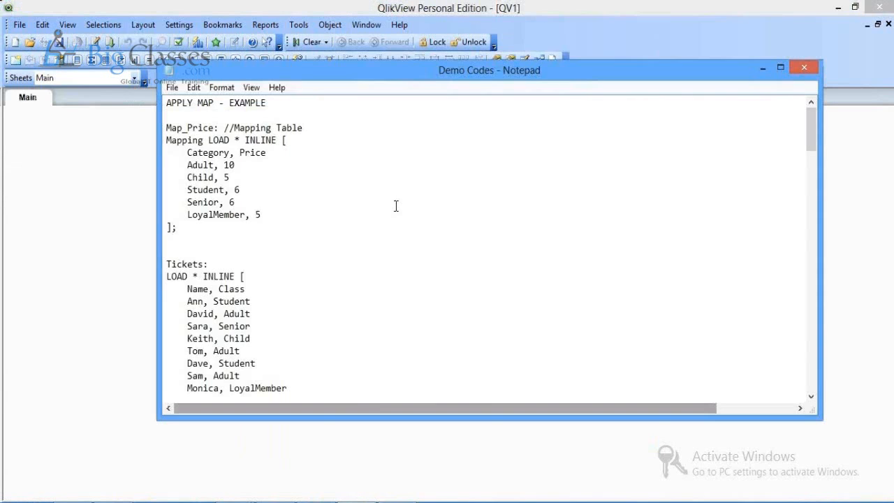
pyautogui.moveTo(165, 128); pyautogui.dragTo(280, 377)
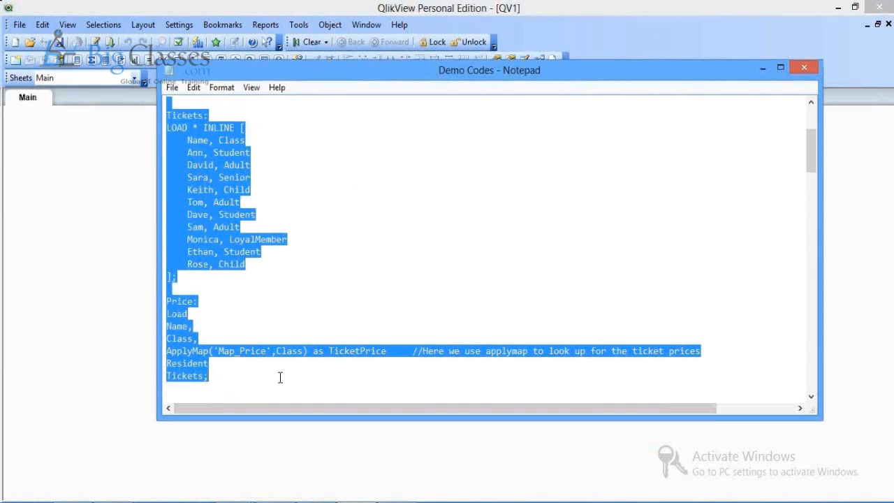
pyautogui.hotkey('alt', 'Tab')
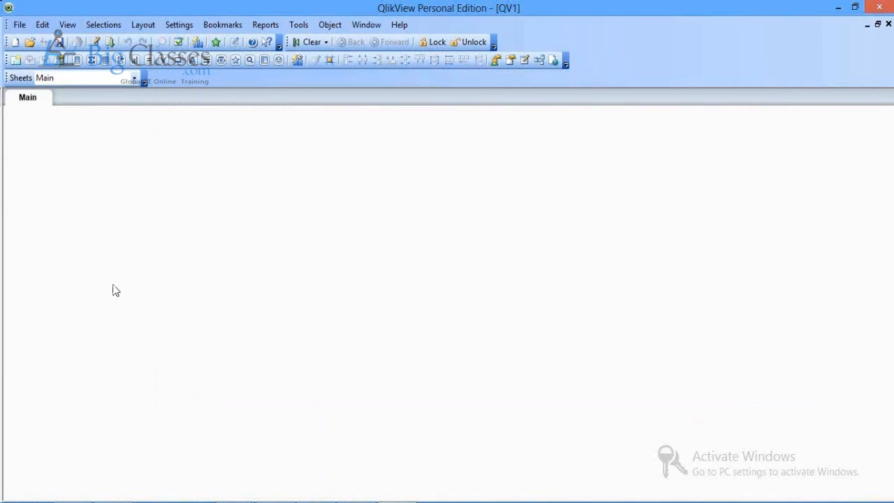
pyautogui.hotkey('ctrl', 'e')
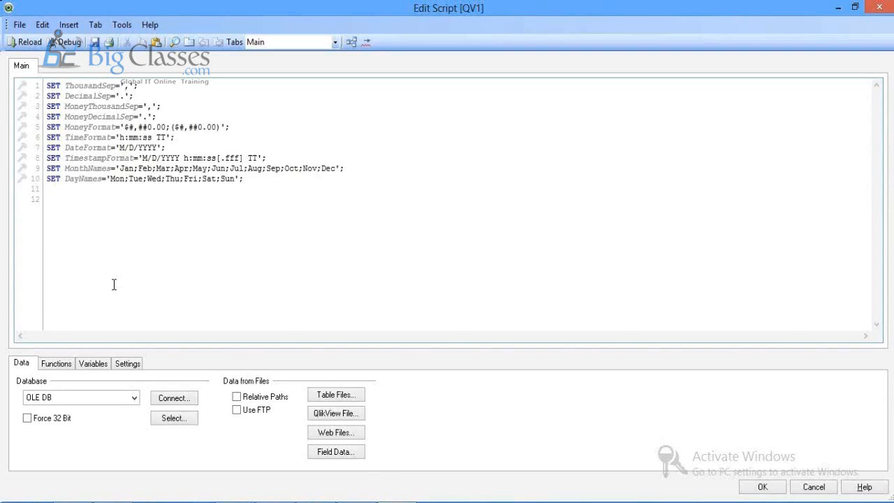
# Step: Paste the ApplyMap example after the SET statements and find the Mapping LOAD on line 13
pyautogui.hotkey('ctrl', 'v')
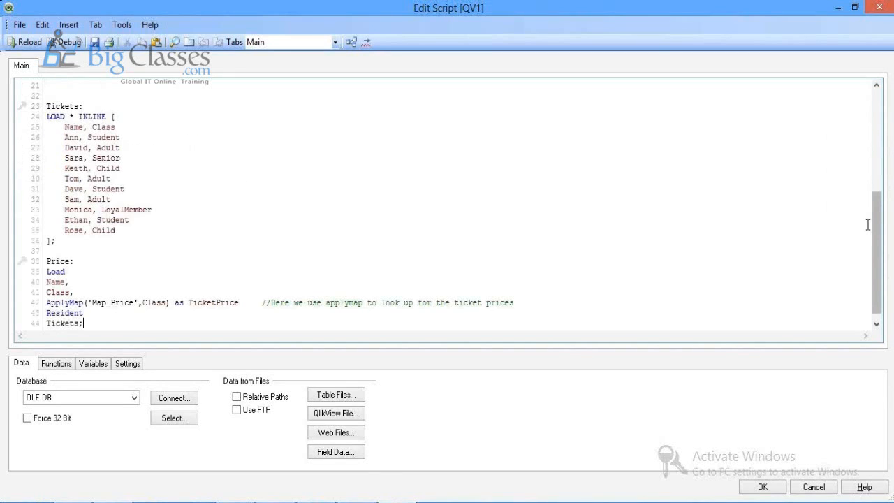
pyautogui.moveTo(874, 225); pyautogui.dragTo(867, 151)
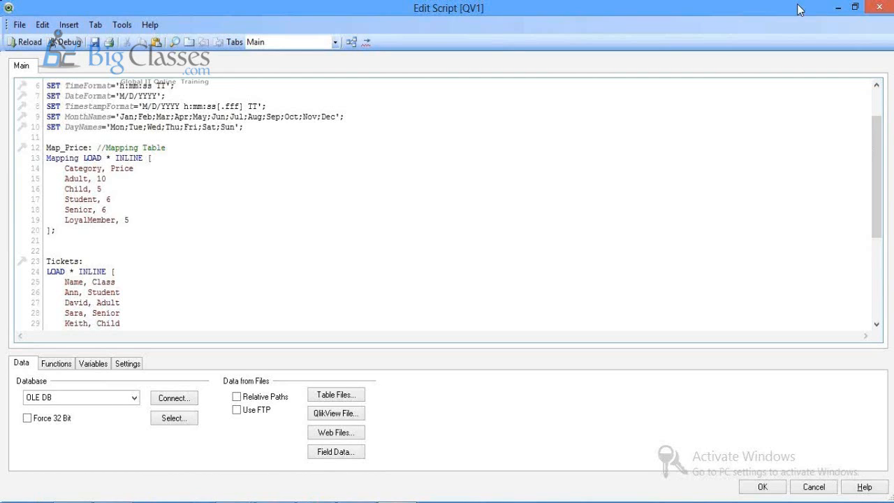
pyautogui.doubleClick(64, 159)
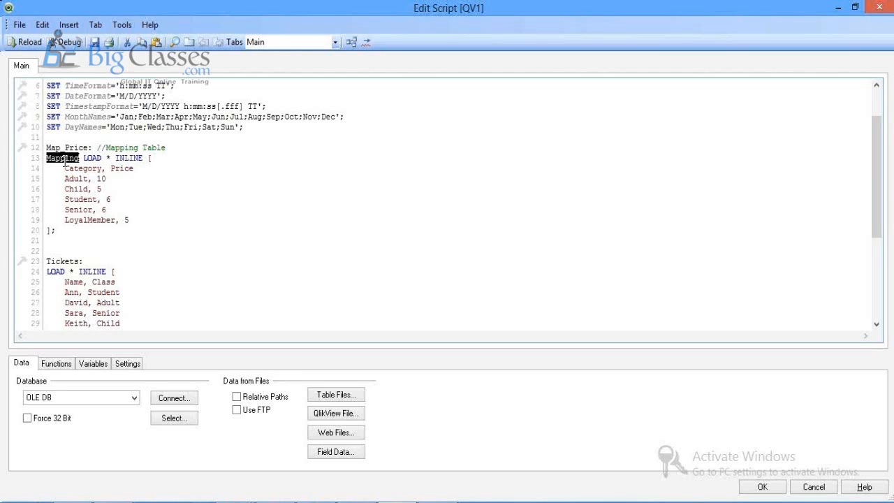
pyautogui.click(208, 234)
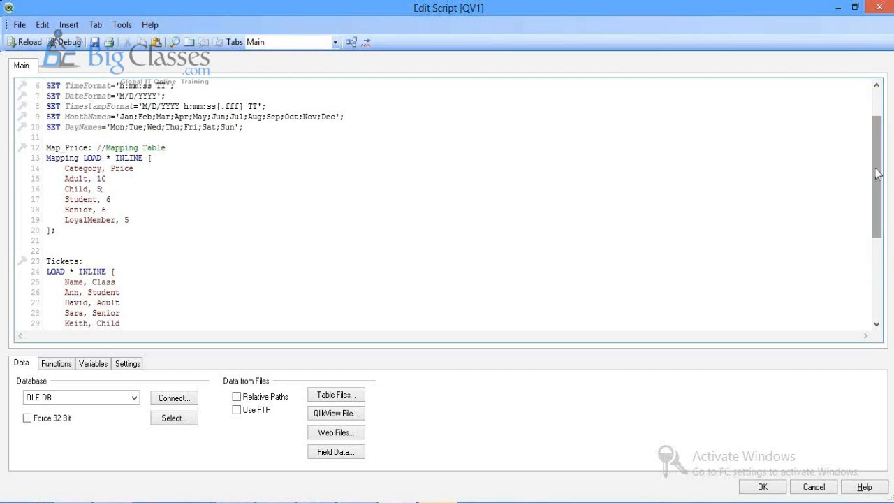
pyautogui.moveTo(878, 174); pyautogui.dragTo(877, 214)
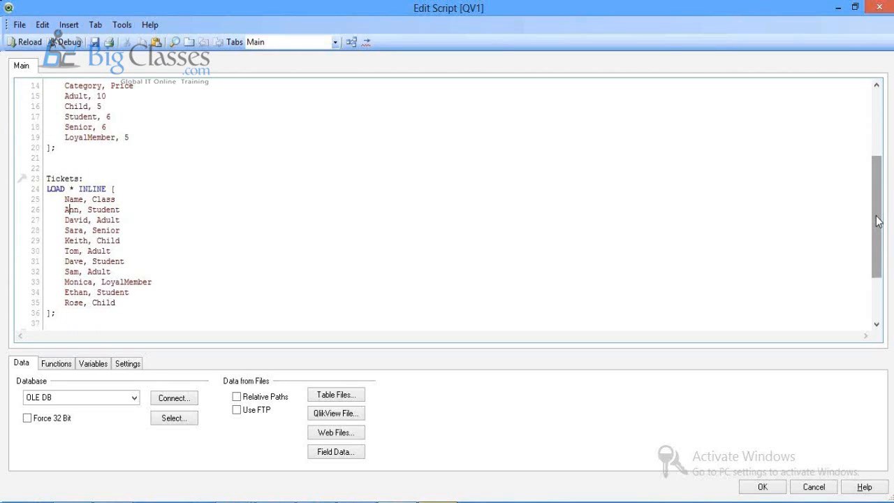
pyautogui.moveTo(878, 221); pyautogui.dragTo(878, 250)
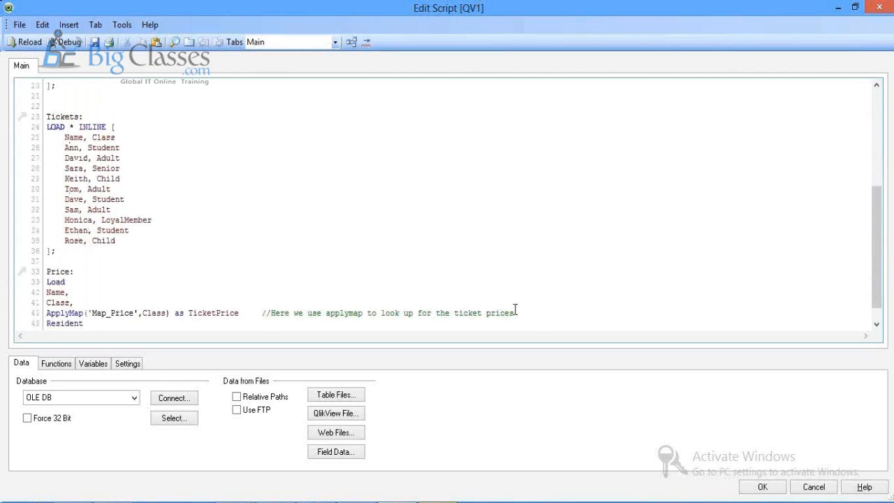
# Step: Review the ApplyMap call on line 42, matching its Map_Price argument to the mapping table name
pyautogui.moveTo(516, 309); pyautogui.dragTo(871, 304)
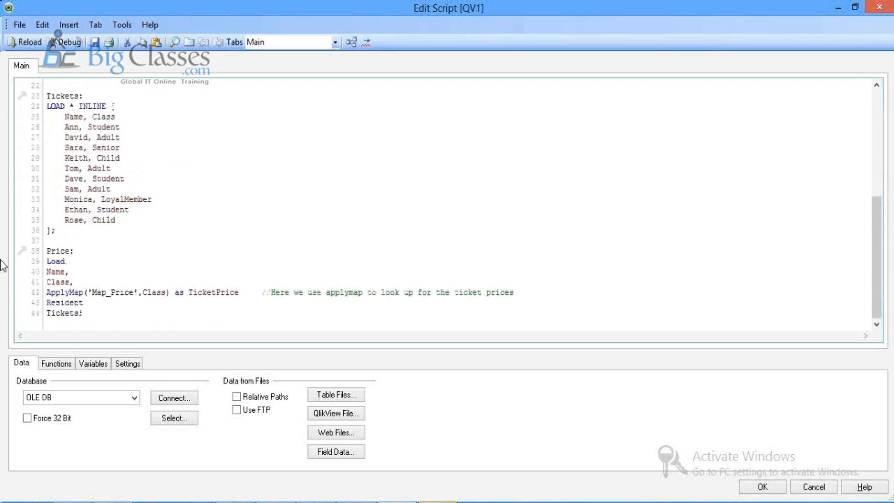
pyautogui.doubleClick(63, 292)
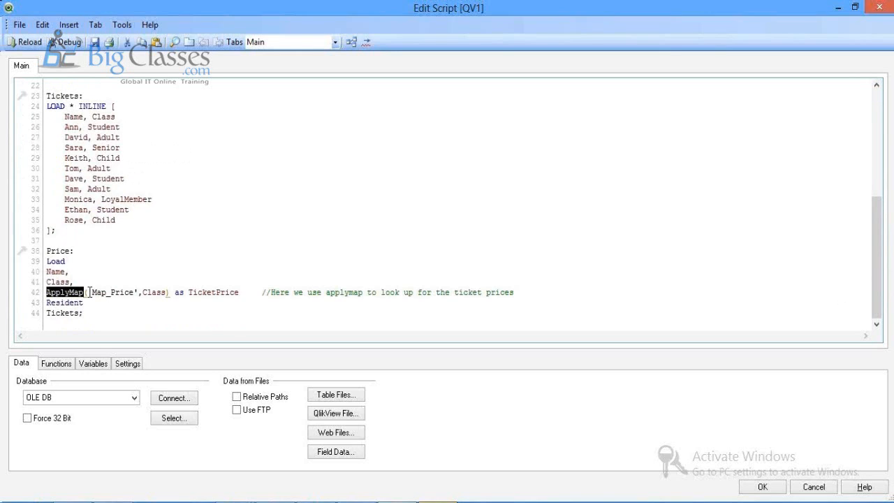
pyautogui.moveTo(89, 292); pyautogui.dragTo(133, 293)
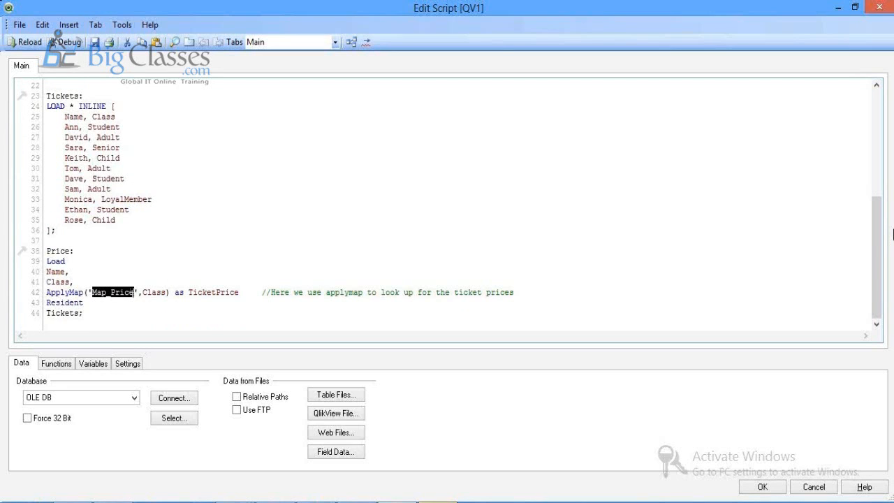
pyautogui.moveTo(876, 246); pyautogui.dragTo(873, 142)
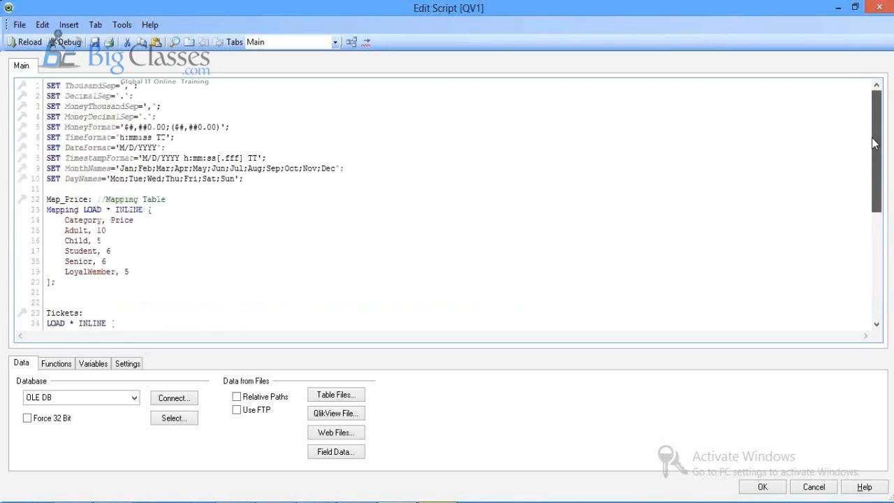
pyautogui.moveTo(46, 199); pyautogui.dragTo(89, 206)
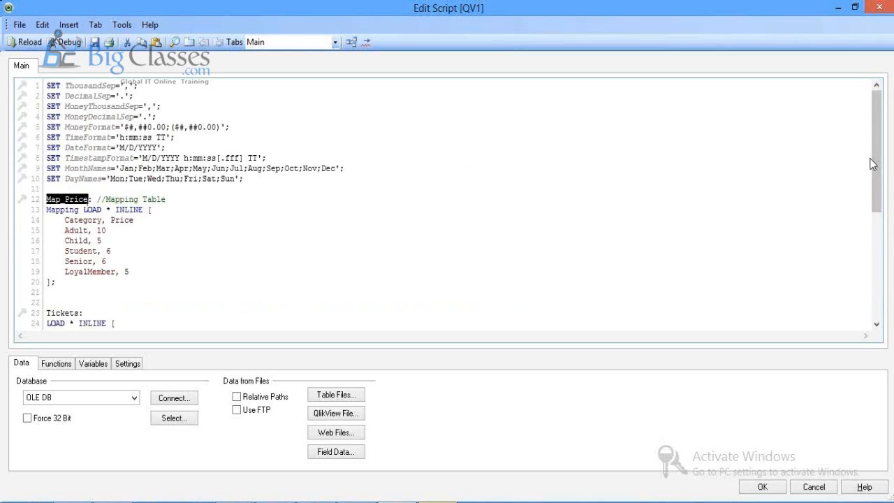
pyautogui.moveTo(873, 163); pyautogui.dragTo(873, 266)
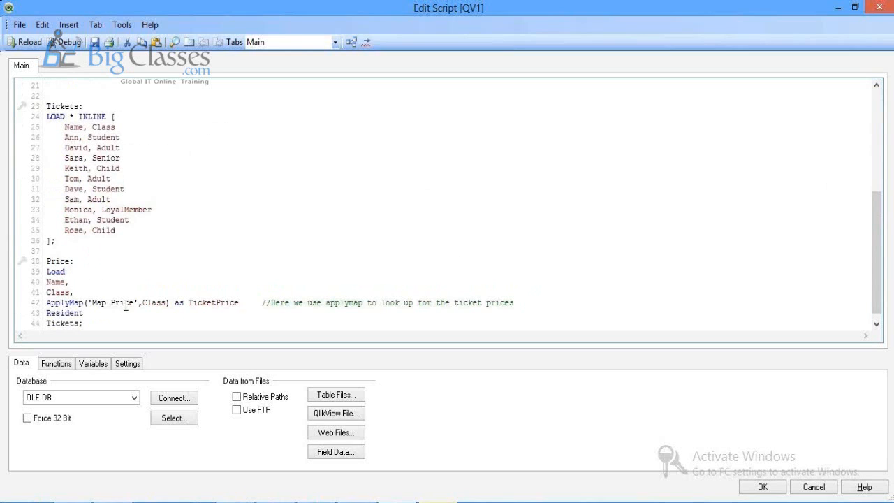
pyautogui.click(149, 306)
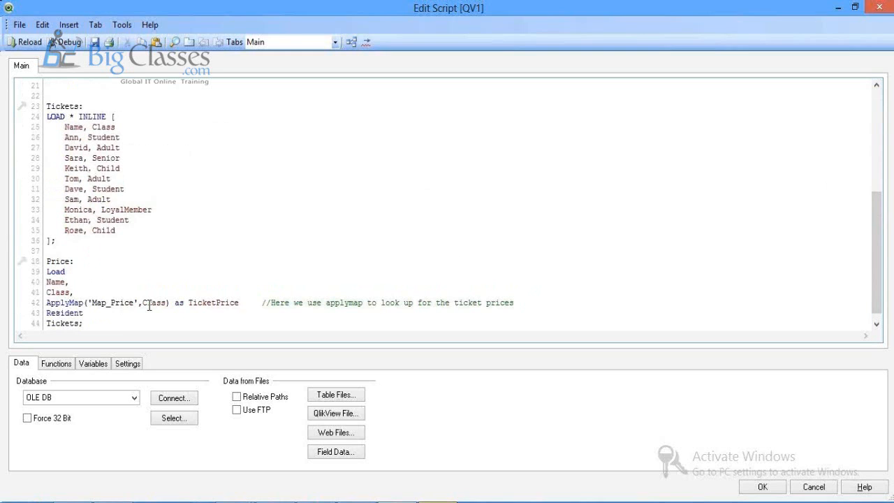
pyautogui.click(215, 303)
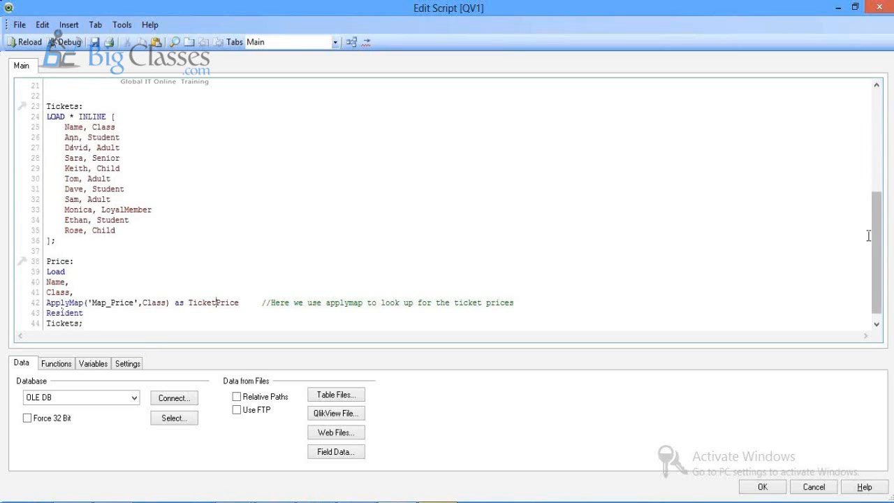
pyautogui.moveTo(875, 237); pyautogui.dragTo(879, 173)
pyautogui.scroll(-1, 879, 174)
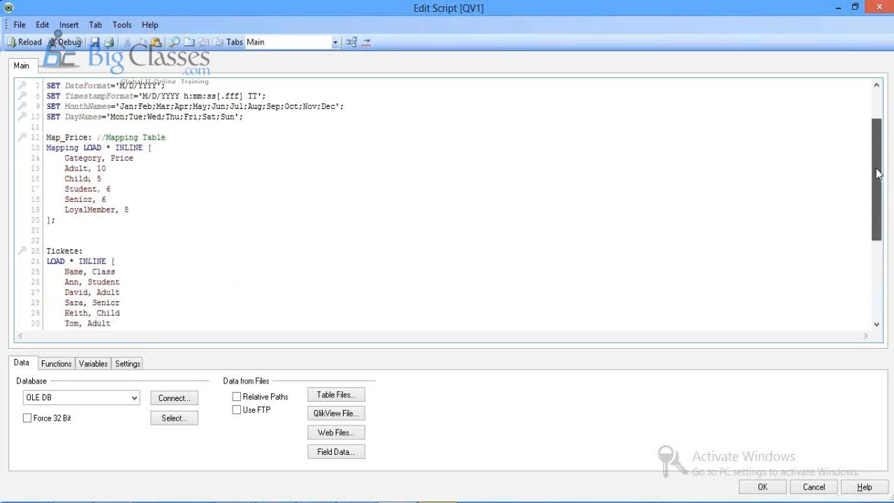
pyautogui.scroll(-5, 879, 173)
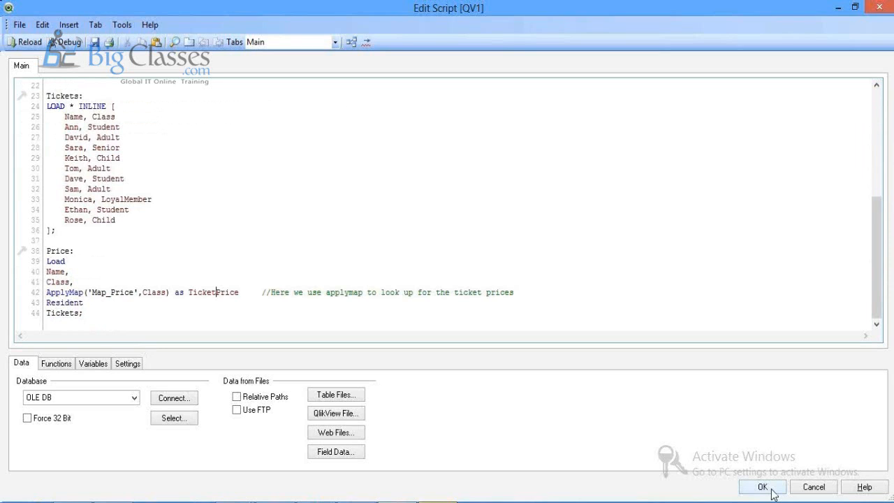
# Step: Keep the script changes, reload the data and save the document as demo-Apply
pyautogui.click(763, 487)
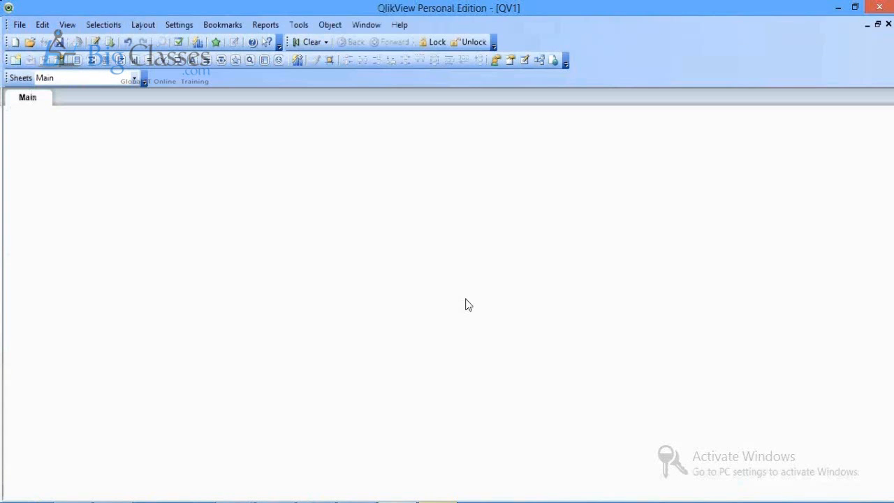
pyautogui.hotkey('ctrl', 'r')
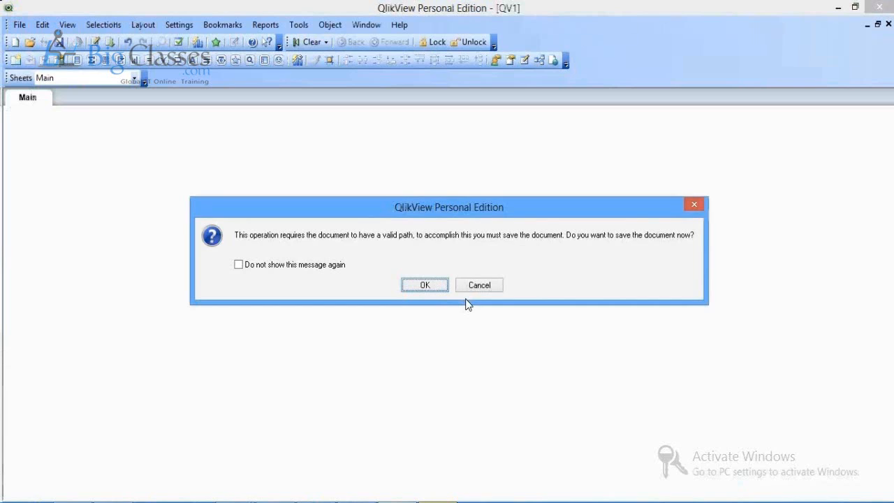
pyautogui.click(433, 288)
pyautogui.write('demo-Ap')
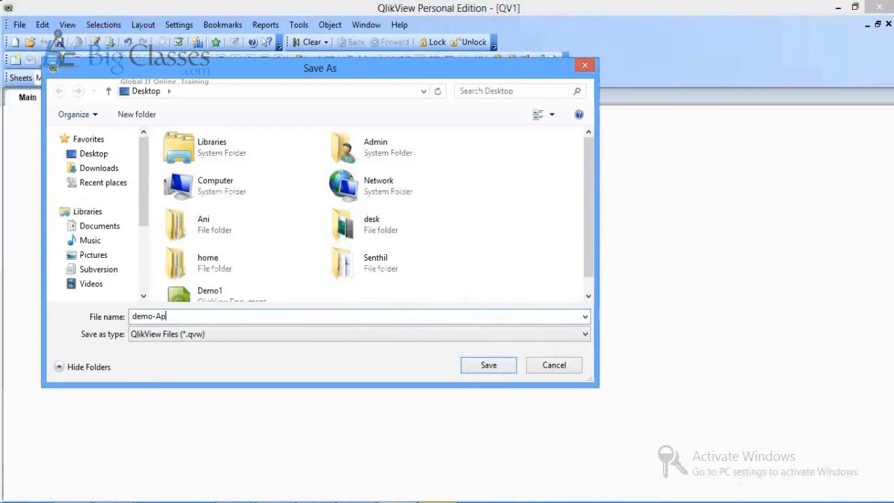
pyautogui.press('Return')
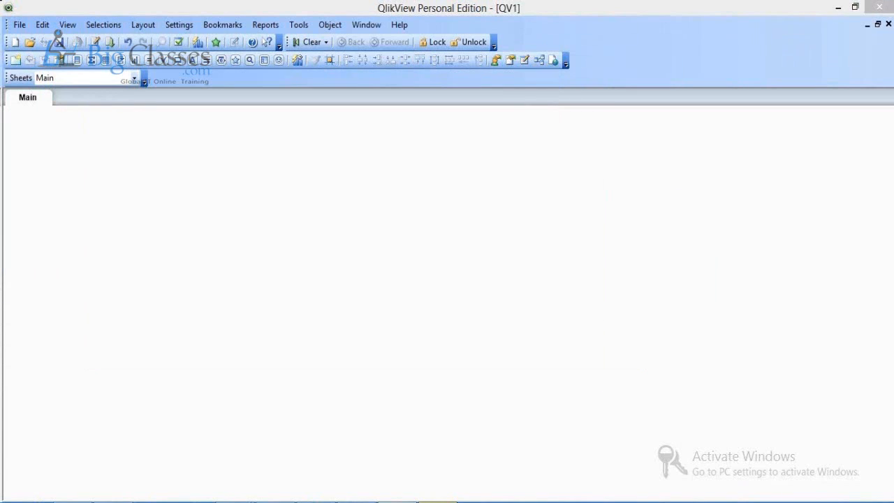
# Step: Add a table box showing Class, Name and TicketPrice, and move it up and left
pyautogui.rightClick(433, 287)
pyautogui.moveTo(479, 326)
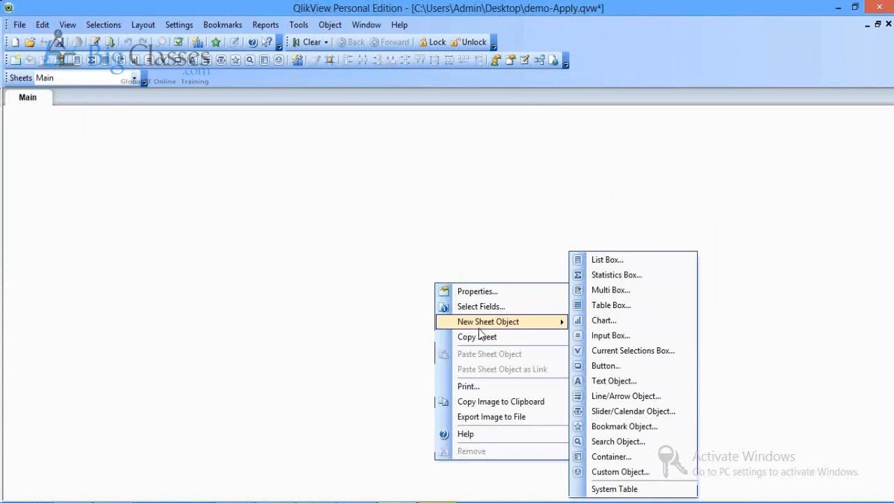
pyautogui.click(605, 306)
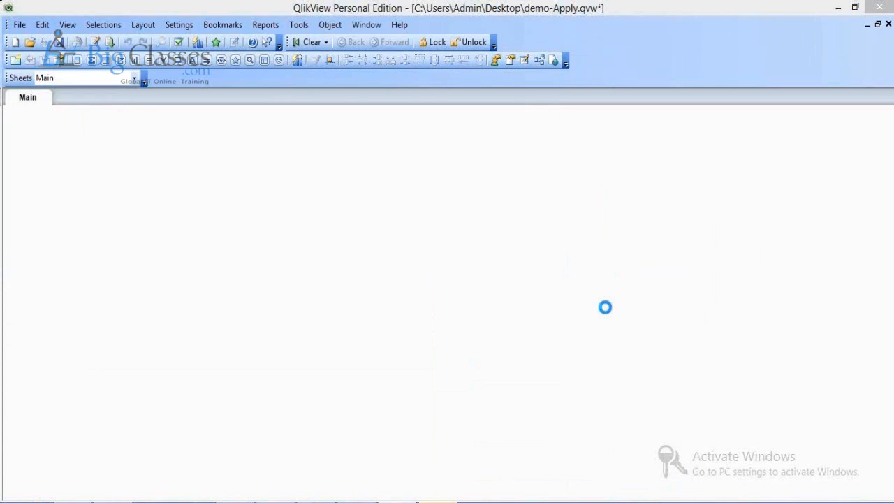
pyautogui.moveTo(256, 229); pyautogui.dragTo(255, 188)
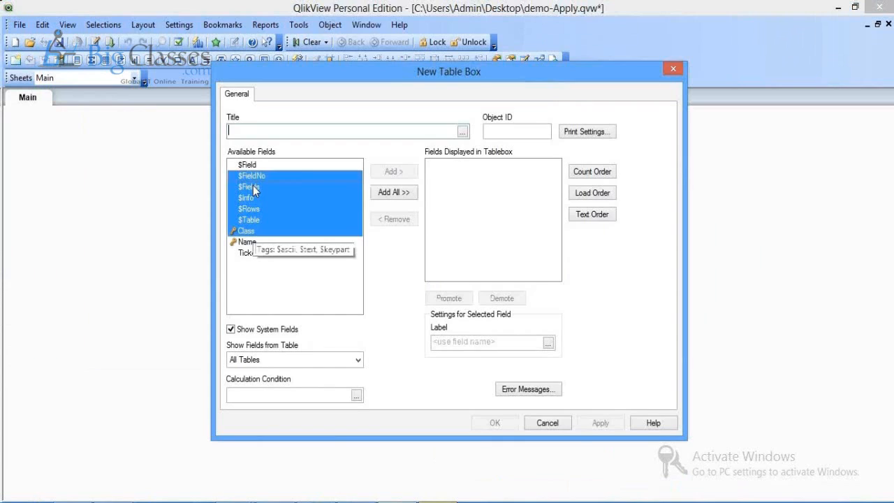
pyautogui.click(272, 283)
pyautogui.click(244, 233)
pyautogui.moveTo(245, 233); pyautogui.dragTo(251, 253)
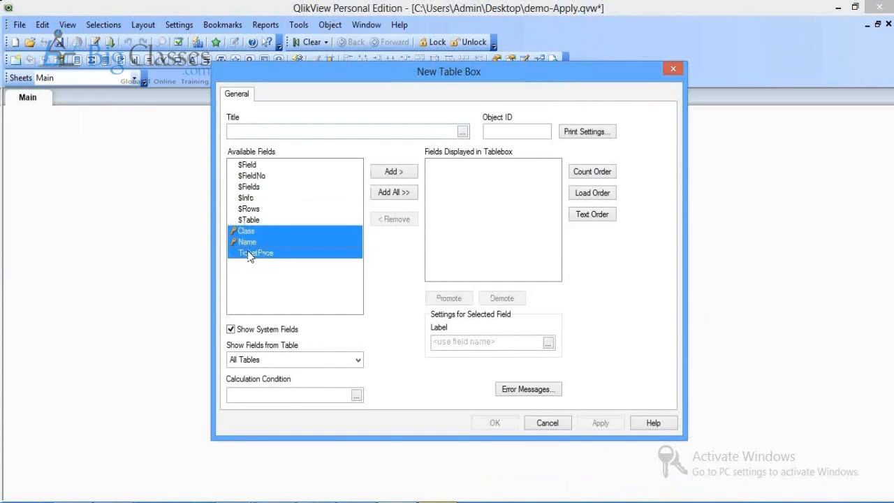
pyautogui.click(394, 172)
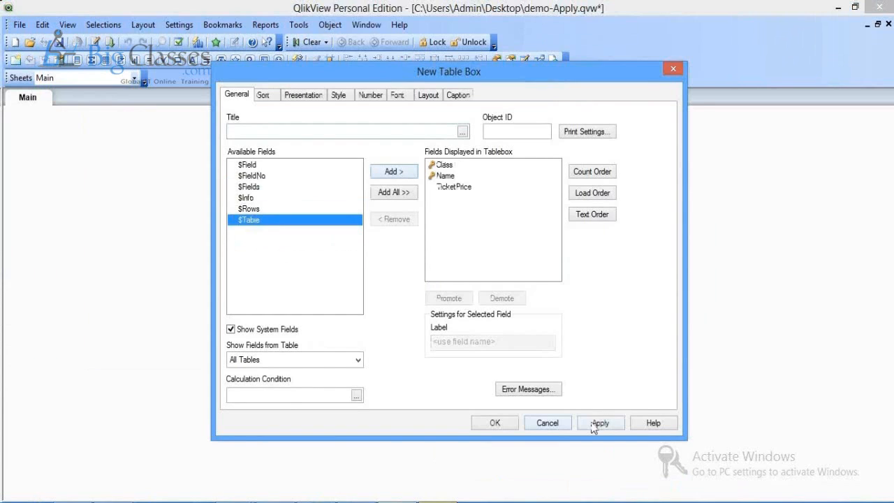
pyautogui.click(599, 424)
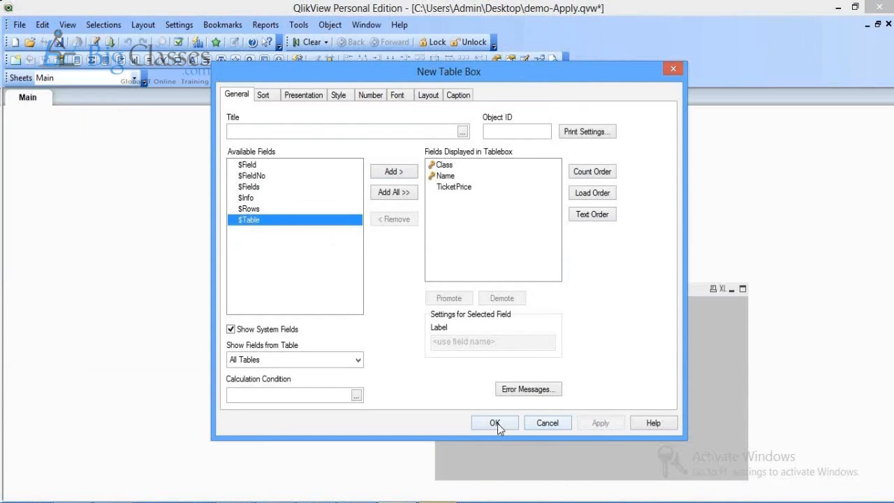
pyautogui.click(498, 423)
pyautogui.moveTo(469, 286); pyautogui.dragTo(325, 212)
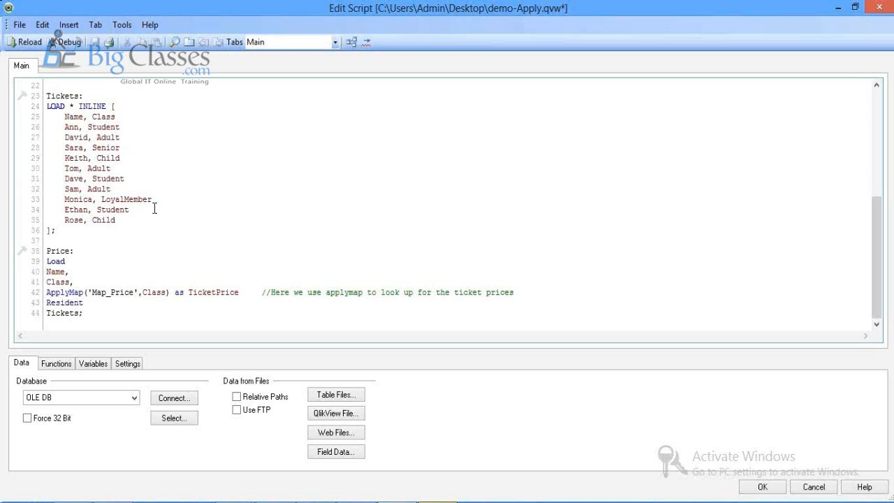
# Step: Add an 'Alex,Infant' row to the Tickets inline data and reload the script
pyautogui.click(126, 221)
pyautogui.press('Return')
pyautogui.write('Alex')
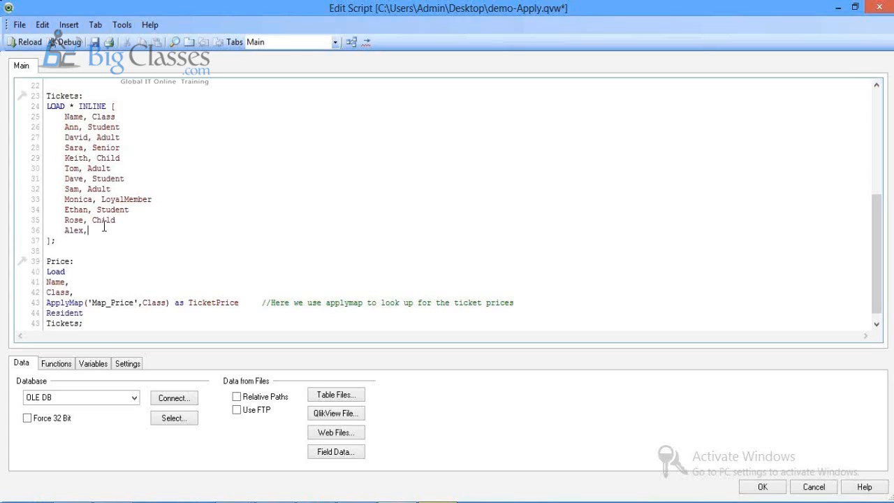
pyautogui.write(',Infant')
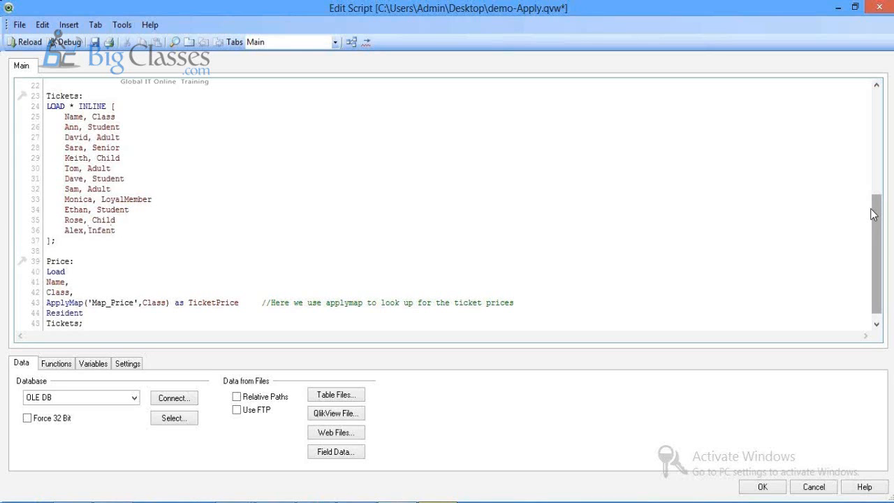
pyautogui.moveTo(874, 215); pyautogui.dragTo(867, 135)
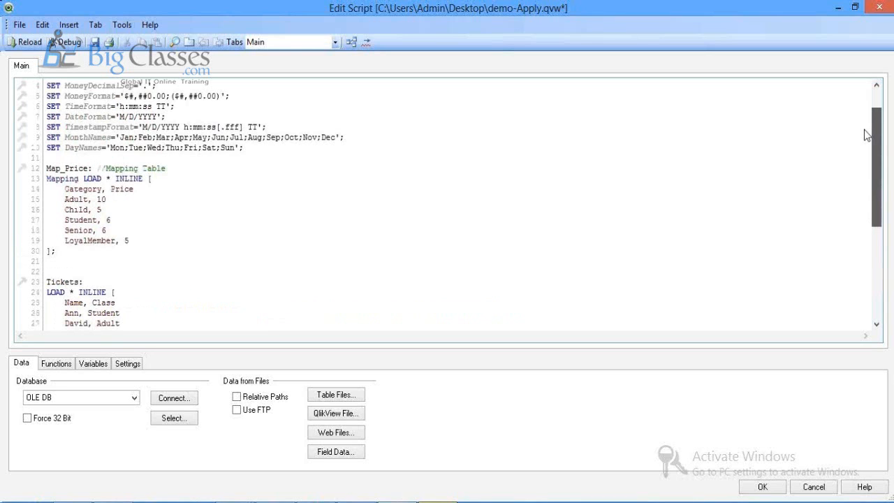
pyautogui.scroll(-5, 703, 166)
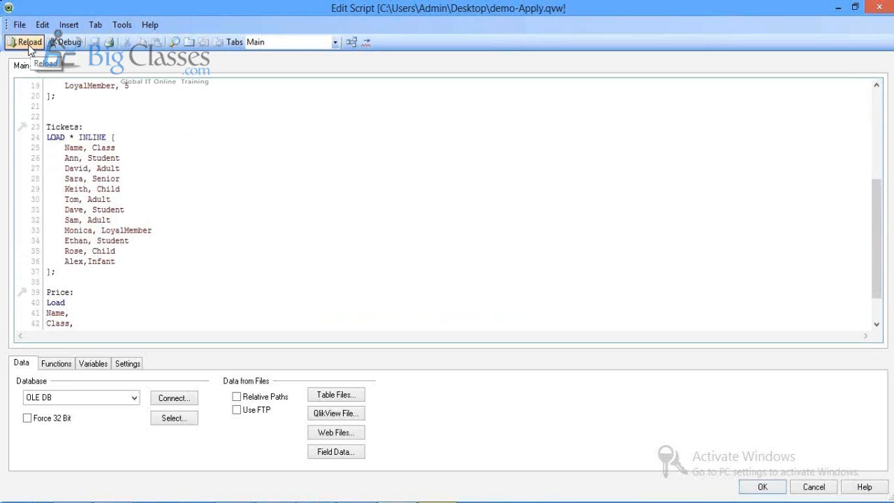
pyautogui.click(29, 43)
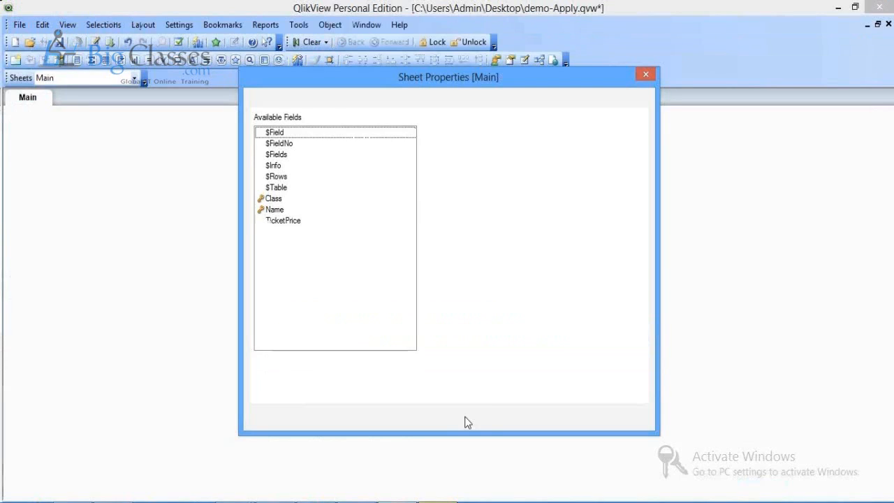
pyautogui.click(466, 418)
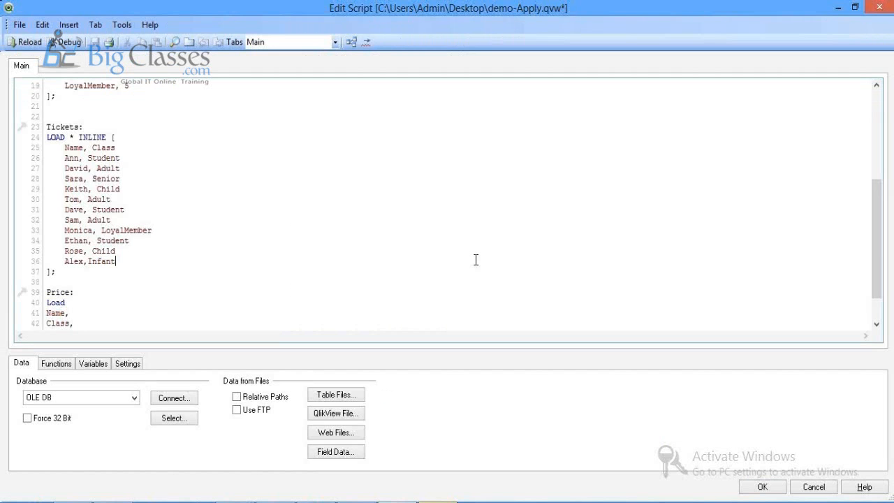
# Step: Give ApplyMap a default of 'NA' after Class, then save and reload the script
pyautogui.scroll(-2, 476, 260)
pyautogui.click(168, 292)
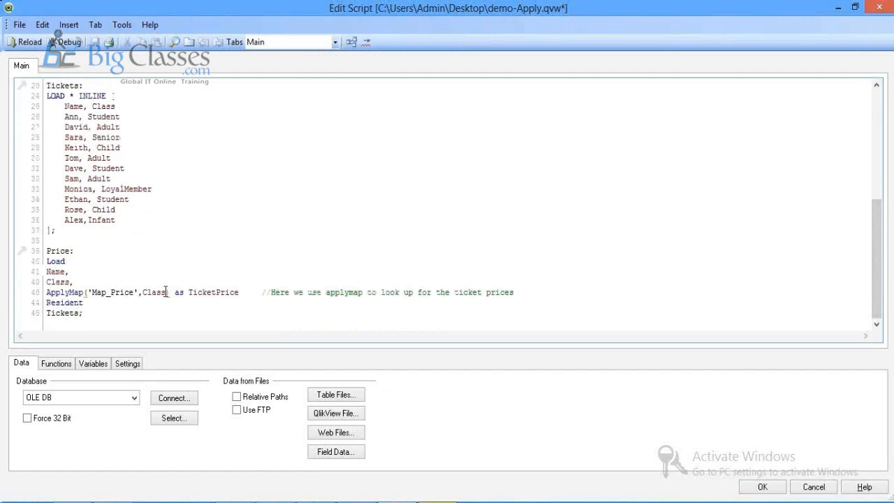
pyautogui.write("''")
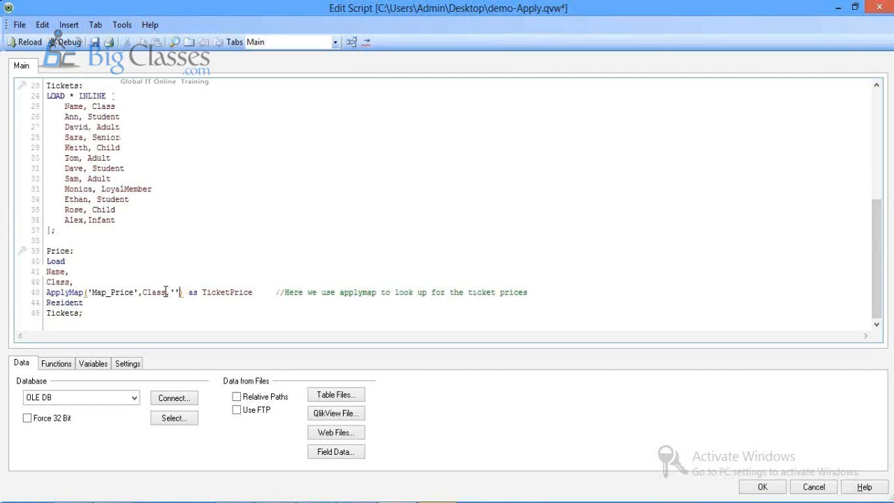
pyautogui.write('NA')
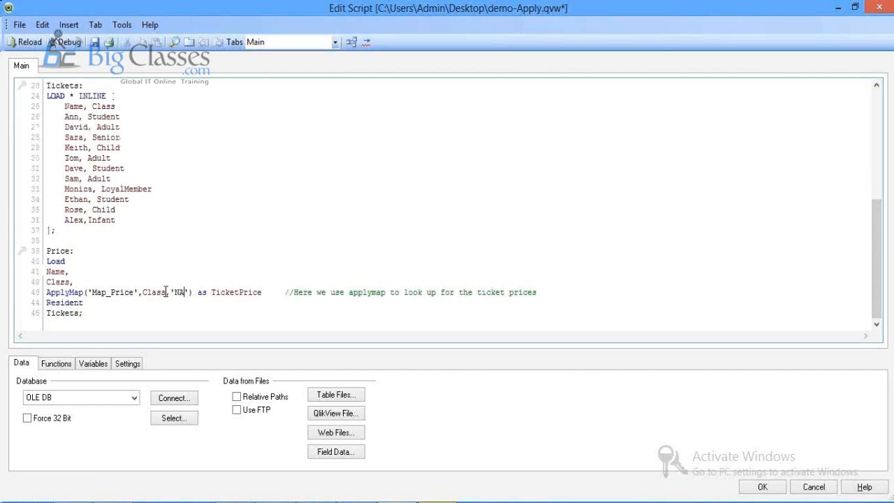
pyautogui.click(95, 43)
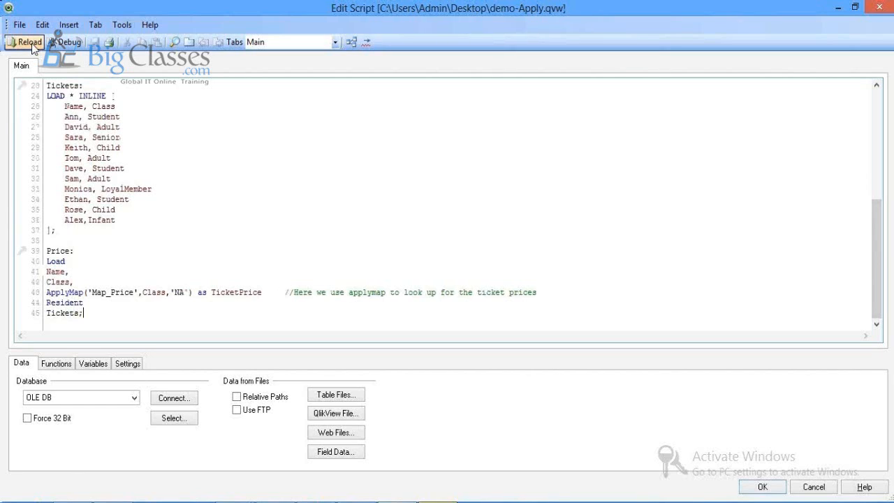
pyautogui.click(32, 44)
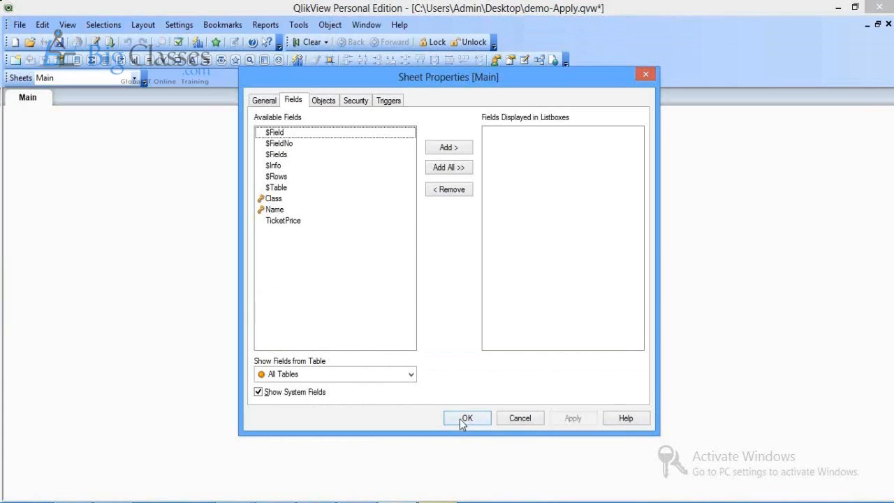
# Step: Close Sheet Properties and the script editor to see Alex, Infant priced NA in the table
pyautogui.click(465, 419)
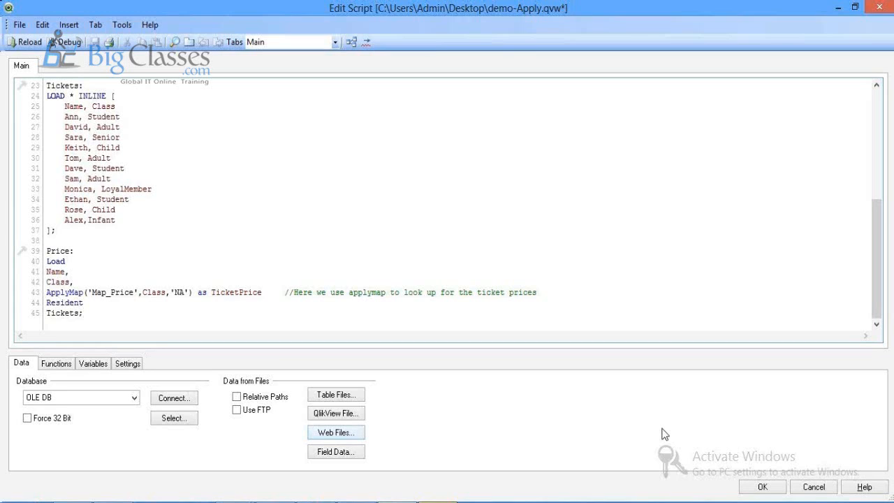
pyautogui.click(748, 489)
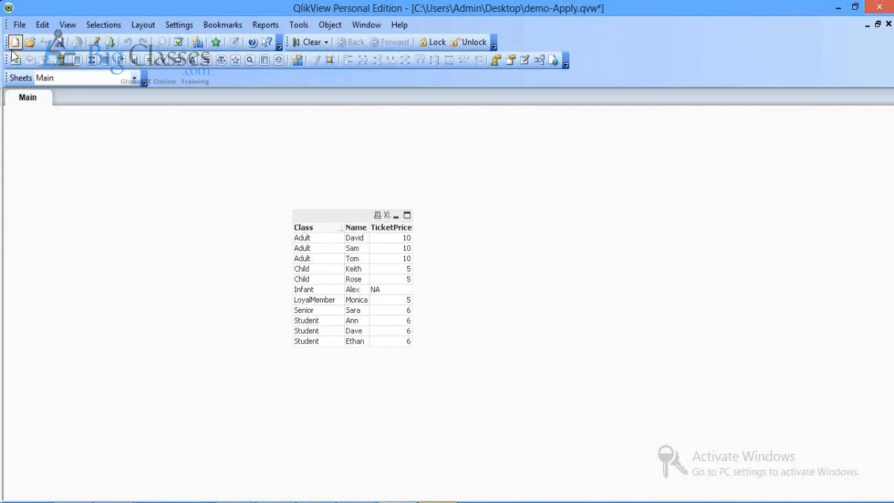
# Step: Create a new document, skip the wizard, and copy the IntervalMatch code from Notepad into its script
pyautogui.click(14, 42)
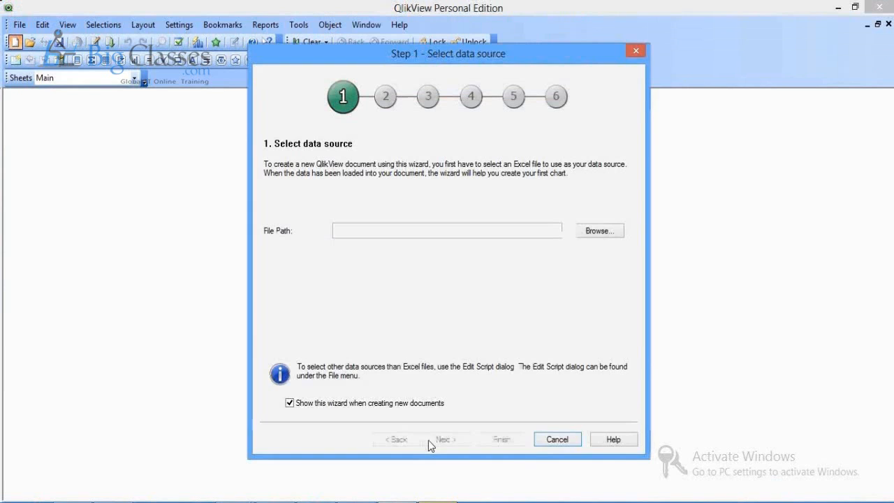
pyautogui.click(542, 441)
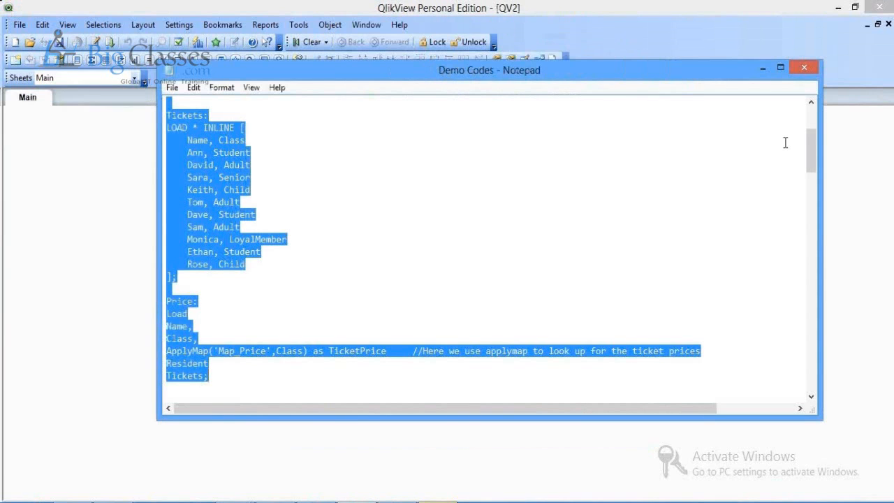
pyautogui.moveTo(810, 155); pyautogui.dragTo(813, 243)
pyautogui.moveTo(168, 150); pyautogui.dragTo(291, 264)
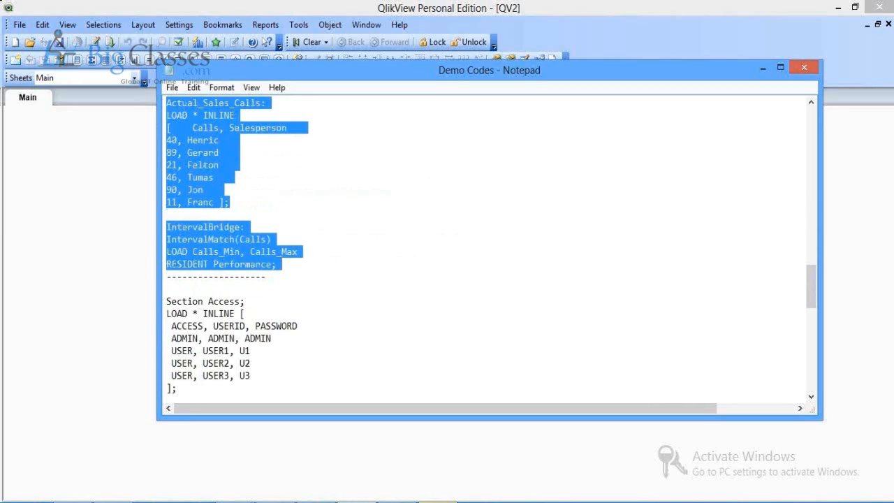
pyautogui.hotkey('alt', 'Tab')
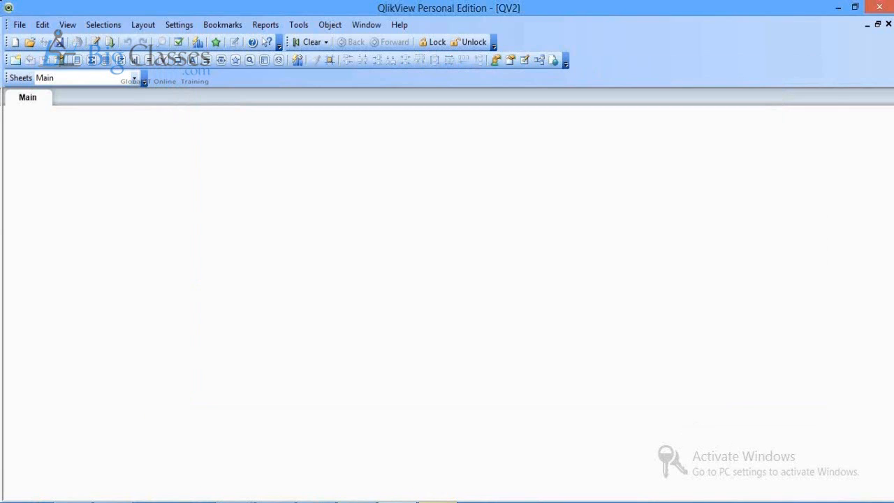
pyautogui.hotkey('ctrl', 'e')
# Step: Paste the IntervalMatch script and inspect the Fair band's lower bound and the Calls field
pyautogui.write('Performance: LOAD * INLINE [    Calls_Min, Calls_Max, Performance  0, 20, Poor  21, 30, Fair 31, 40, Good 41, 50, Excellent 51, 100, Outstanding ];  Actual_Sales_Calls: LOAD * INLINE [    Calls, Salesperson 40, Henric 89, Gerard 21, Felton 46, Tumas 90, Jon 11, Franc ];  IntervalBridge: IntervalMatch(Calls) LOAD Calls_Min, Calls_Max RESIDENT Performance;')
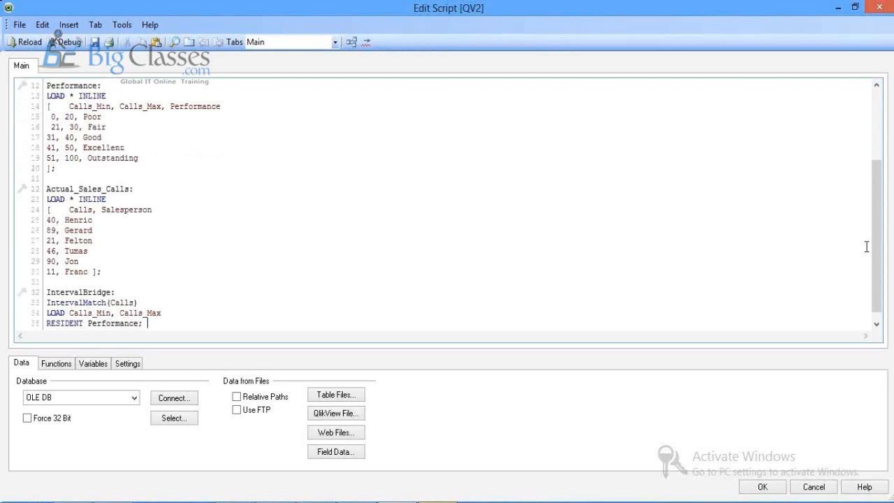
pyautogui.scroll(4, 867, 247)
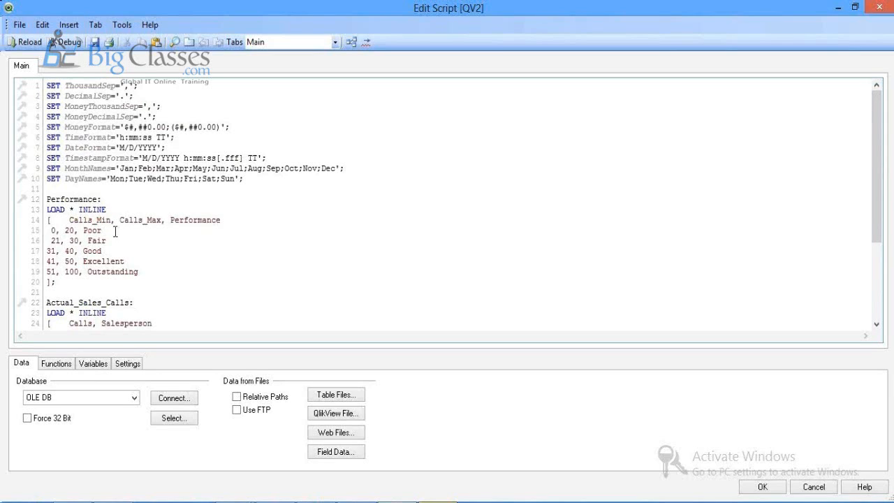
pyautogui.click(55, 242)
pyautogui.moveTo(878, 211); pyautogui.dragTo(878, 250)
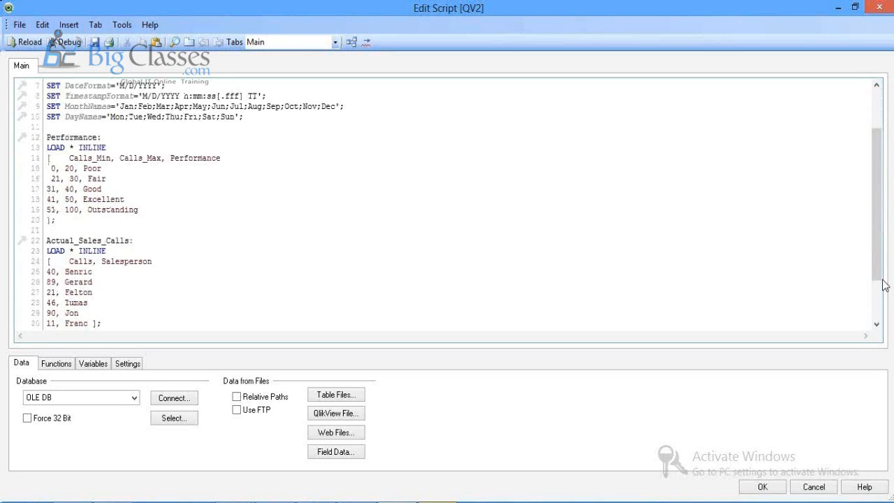
pyautogui.moveTo(880, 278); pyautogui.dragTo(874, 292)
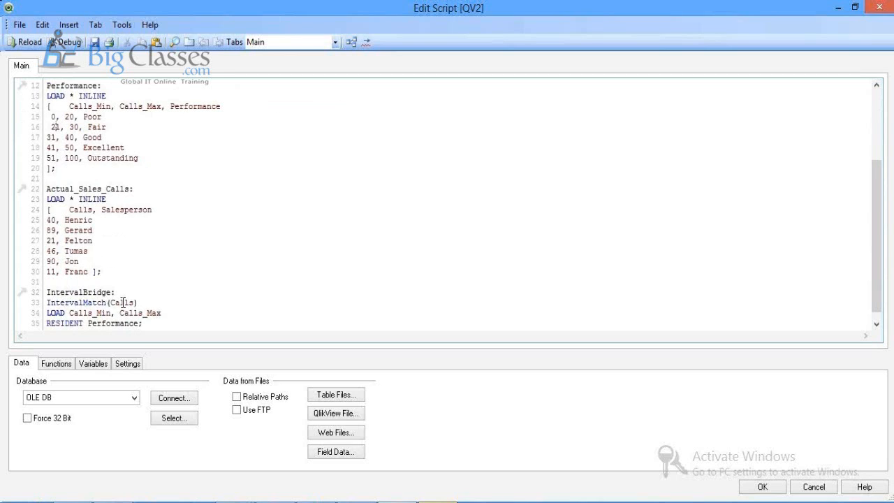
pyautogui.doubleClick(80, 210)
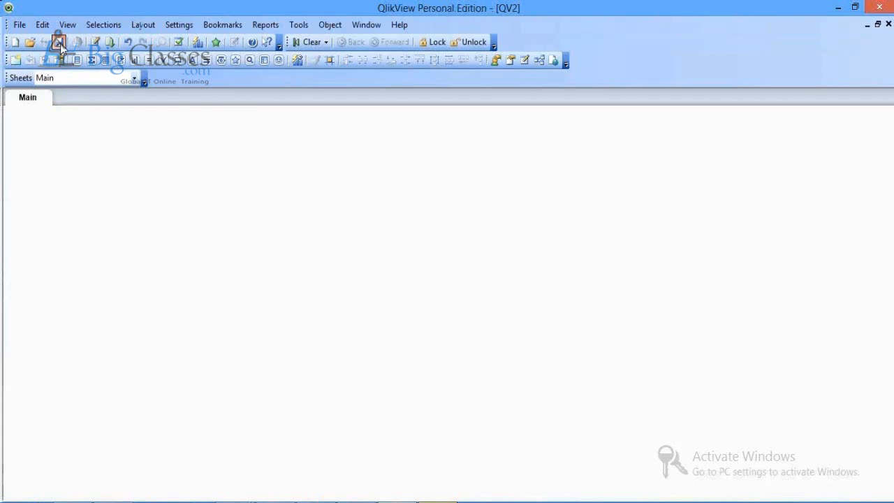
# Step: Save the new document as Demo-Interval
pyautogui.click(59, 42)
pyautogui.write('Demo-Interva')
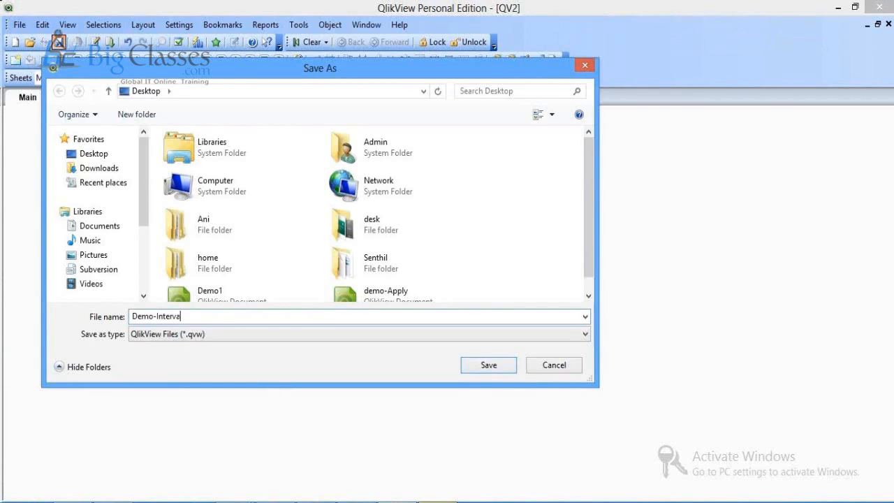
pyautogui.write('l')
pyautogui.press('Return')
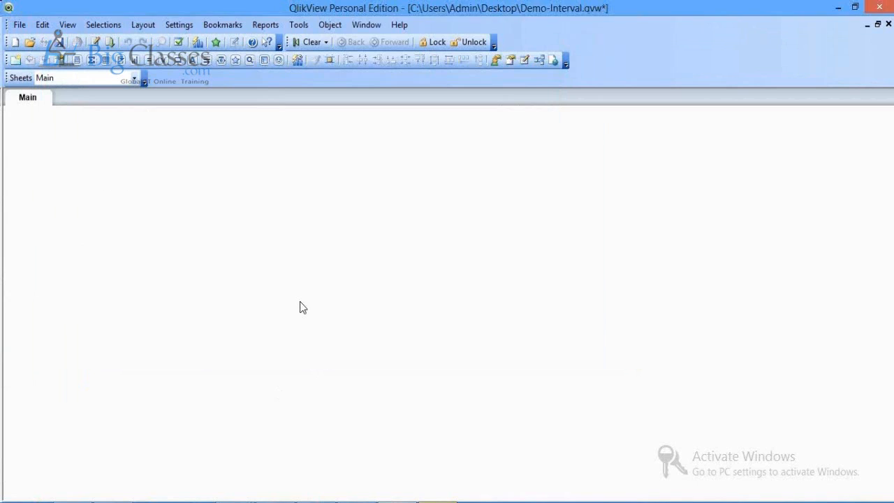
# Step: Add a table box of calls, band limits, performance rating and salesperson, position it, and save
pyautogui.rightClick(341, 229)
pyautogui.click(294, 261)
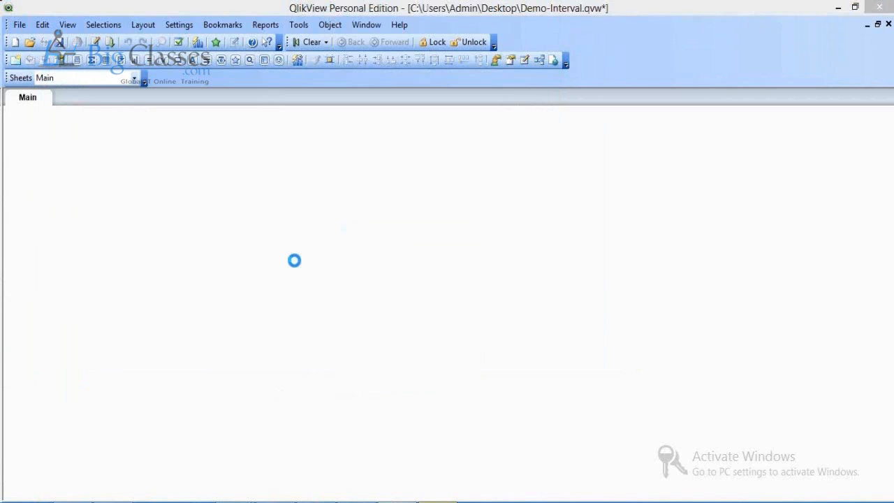
pyautogui.moveTo(262, 232); pyautogui.dragTo(264, 275)
pyautogui.click(409, 174)
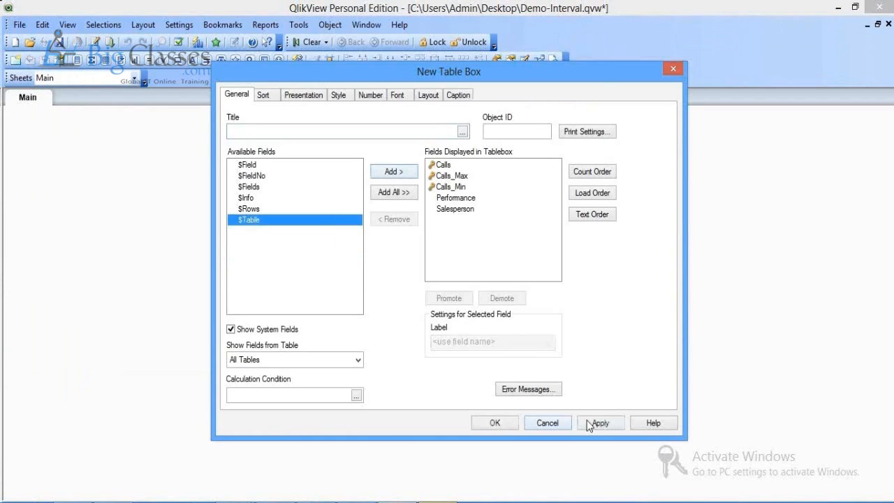
pyautogui.click(601, 423)
pyautogui.click(515, 423)
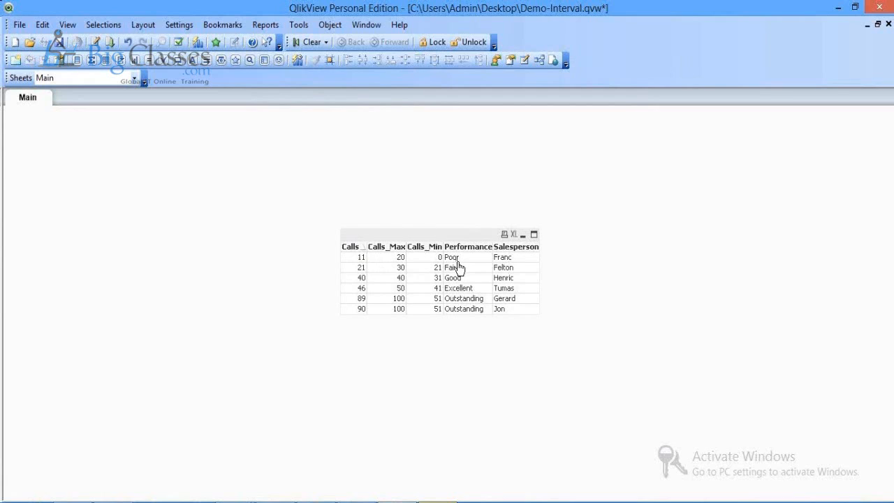
pyautogui.moveTo(438, 235); pyautogui.dragTo(428, 193)
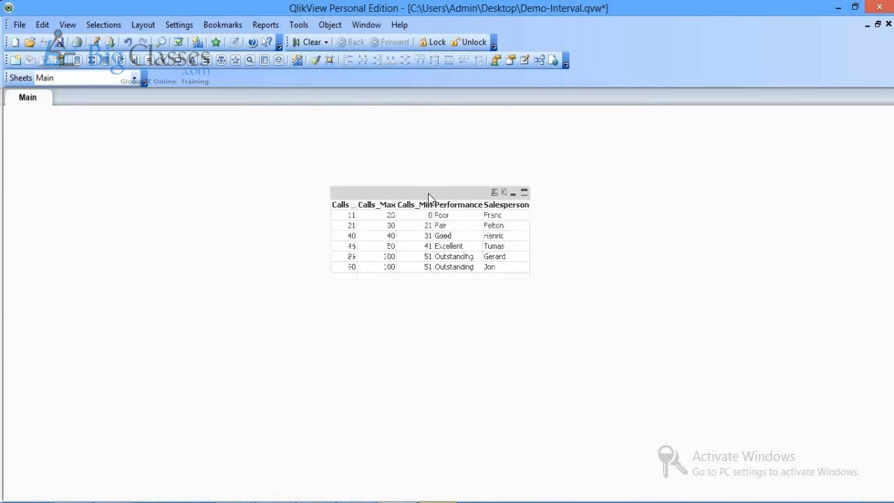
pyautogui.hotkey('ctrl', 's')
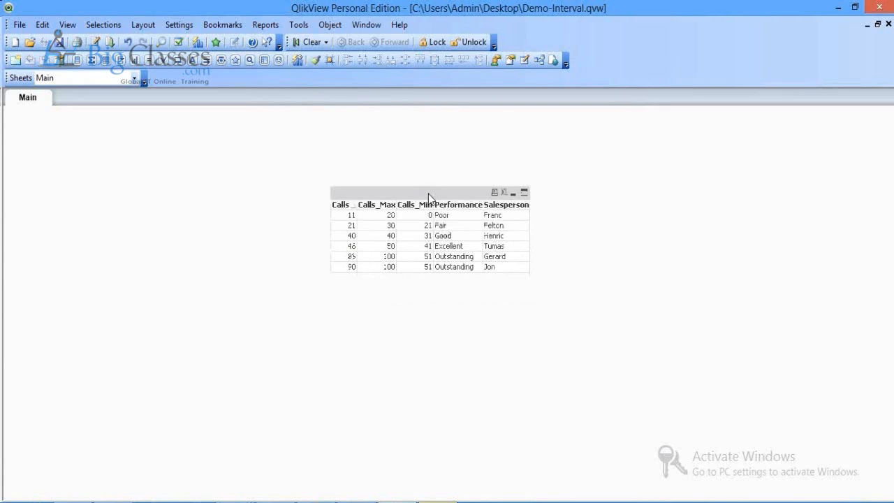
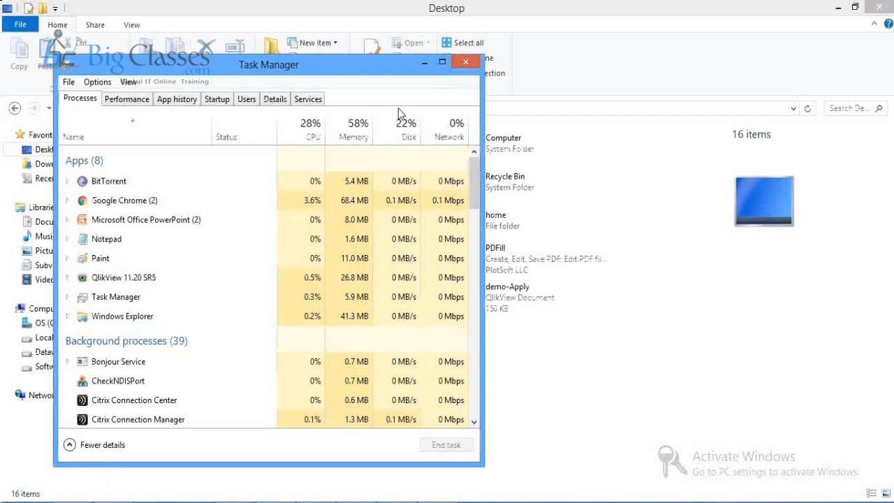
# Step: Close Task Manager, then add a CustomerCountry list box on the Main sheet beneath Product
pyautogui.click(466, 62)
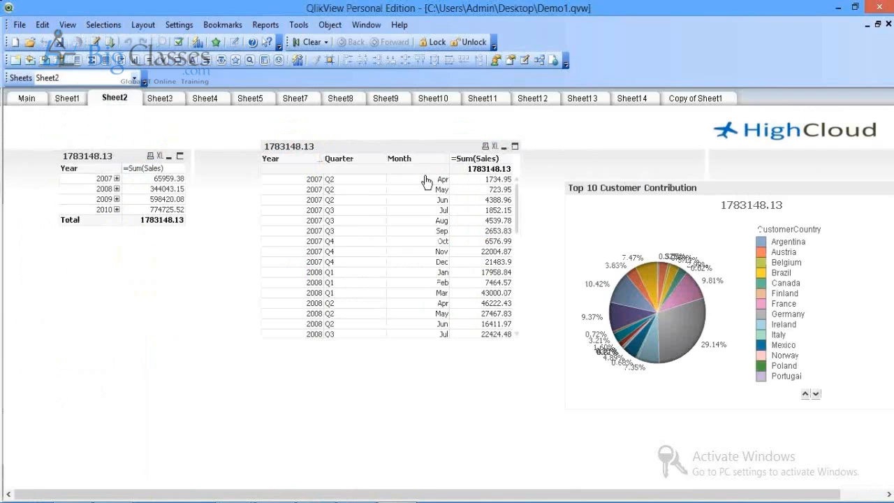
pyautogui.click(27, 98)
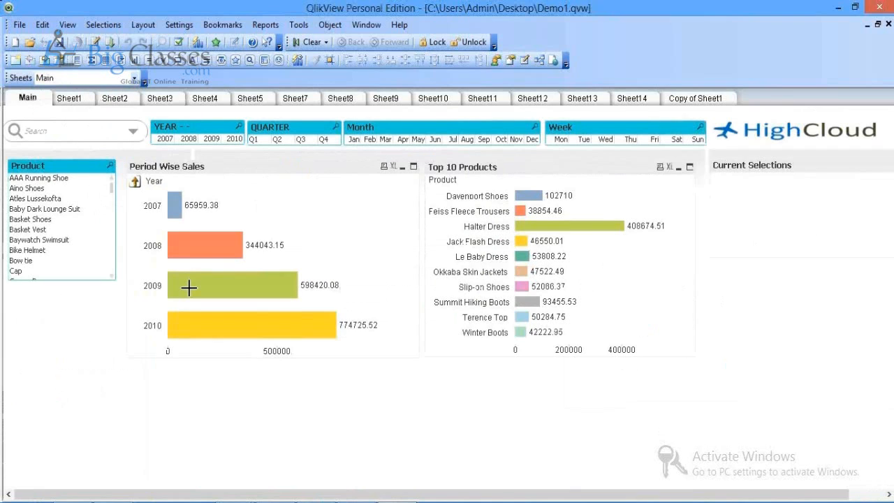
pyautogui.rightClick(33, 179)
pyautogui.moveTo(110, 218)
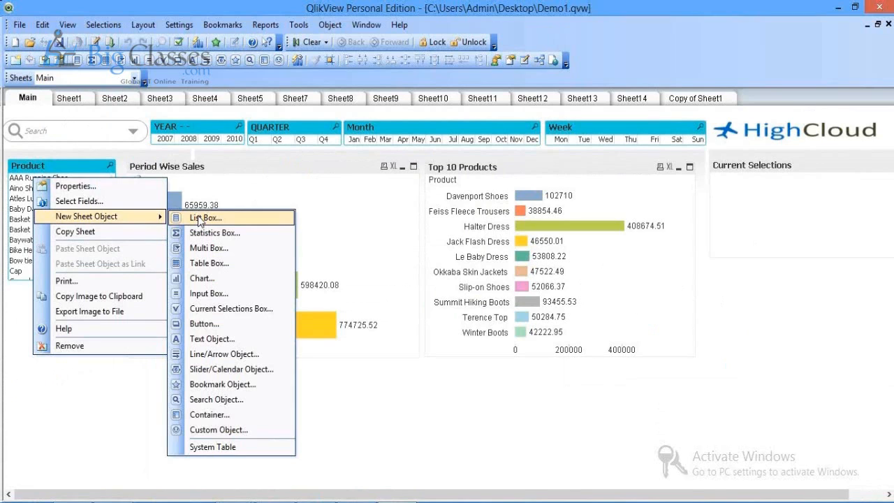
pyautogui.click(200, 219)
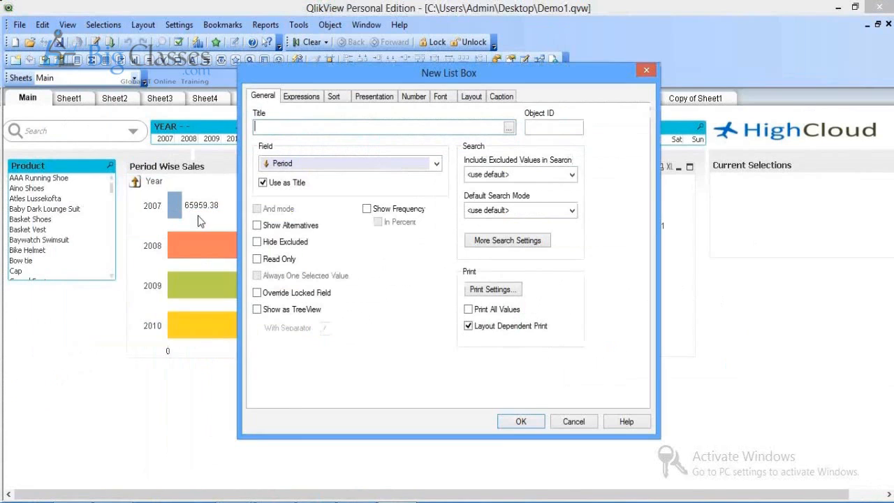
pyautogui.click(363, 164)
pyautogui.press('c')
pyautogui.press('c')
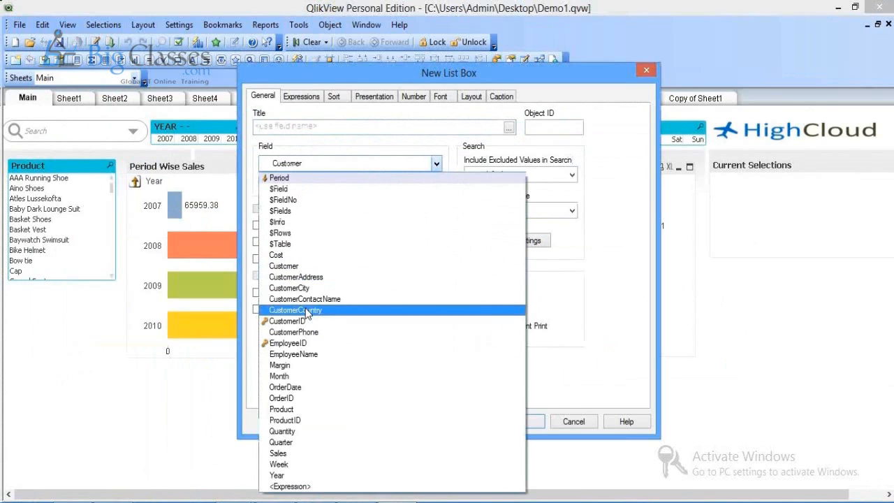
pyautogui.click(307, 311)
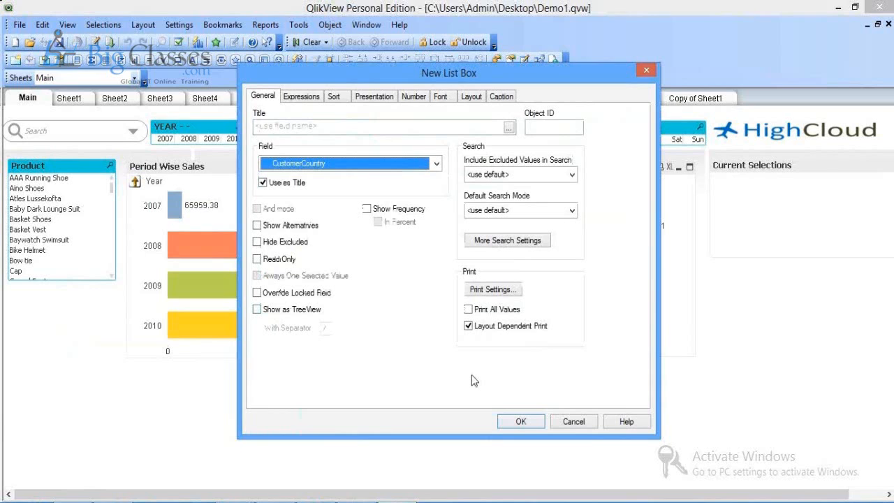
pyautogui.press('Return')
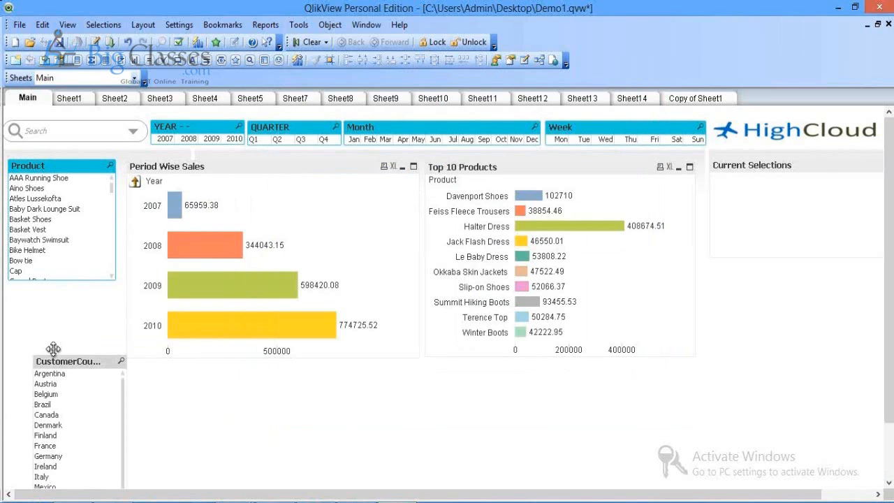
pyautogui.moveTo(53, 348); pyautogui.dragTo(32, 277)
# Step: Create a text object and begin the expression =Sum({<CustomerCountry ...>}Sales)
pyautogui.rightClick(206, 419)
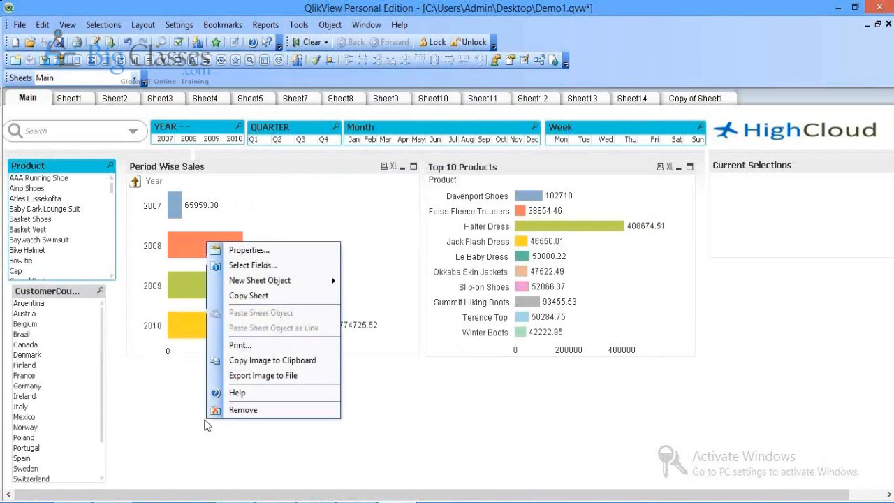
pyautogui.moveTo(279, 283)
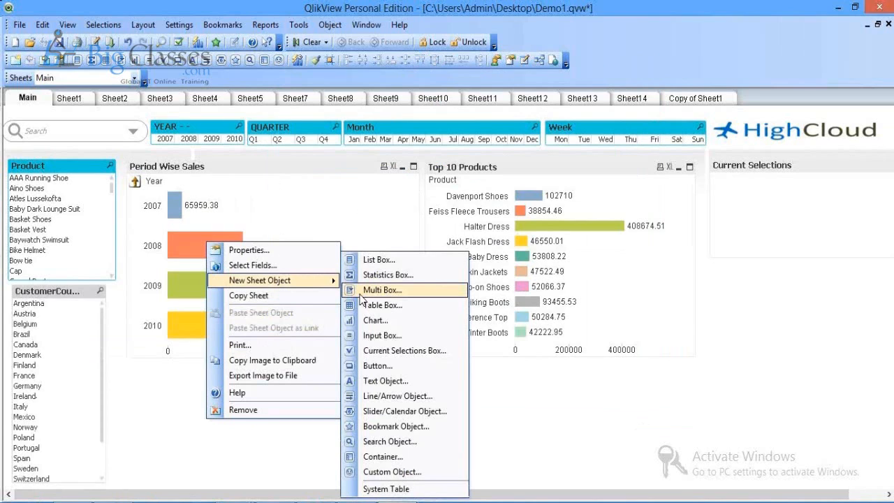
pyautogui.click(385, 381)
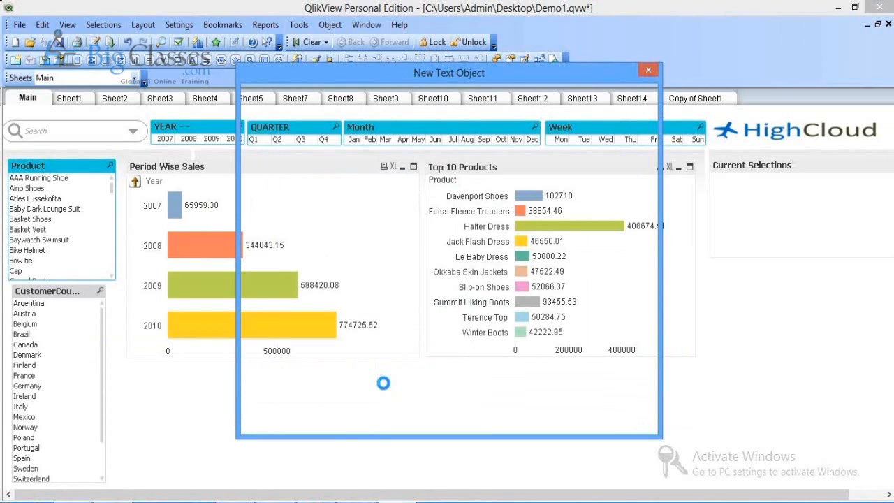
pyautogui.write('=Sum()')
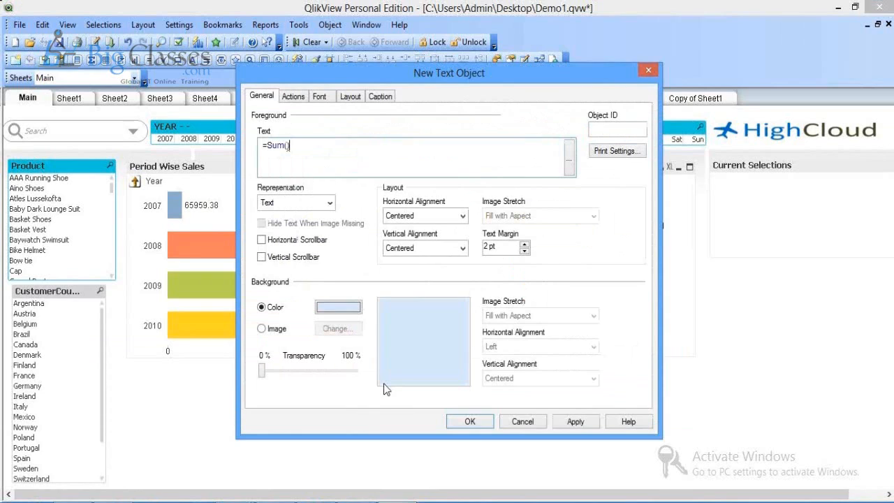
pyautogui.press('Left')
pyautogui.write('Sales')
pyautogui.press('Left')
pyautogui.press('Left')
pyautogui.press('Left')
pyautogui.press('Left')
pyautogui.press('Left')
pyautogui.write('{}')
pyautogui.press('Left')
pyautogui.write('<')
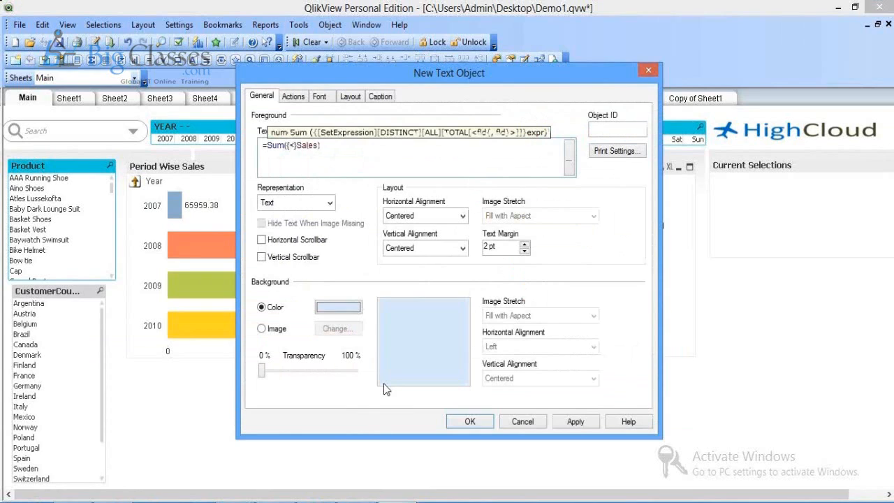
pyautogui.write('>')
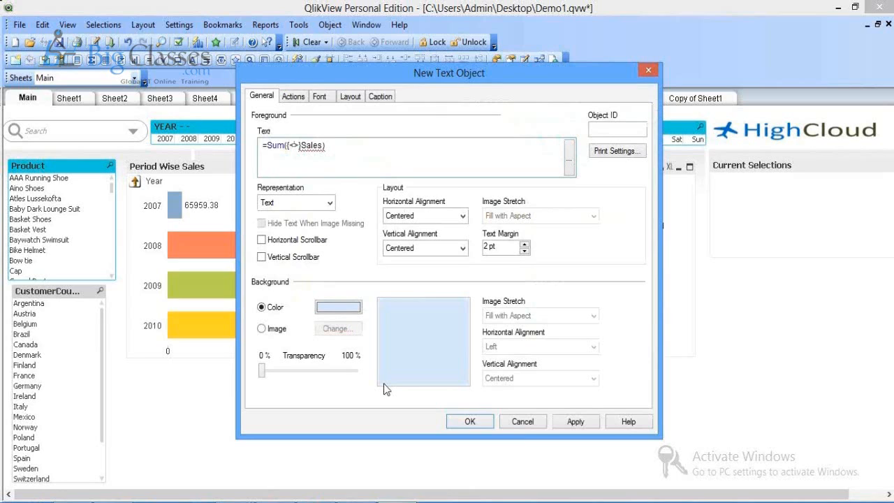
pyautogui.press('Left')
pyautogui.write('Co')
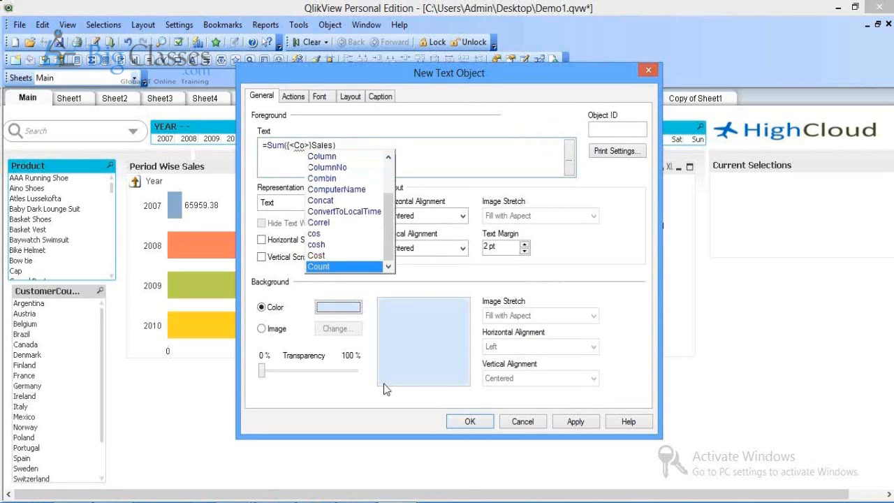
pyautogui.press('BackSpace')
pyautogui.write('us')
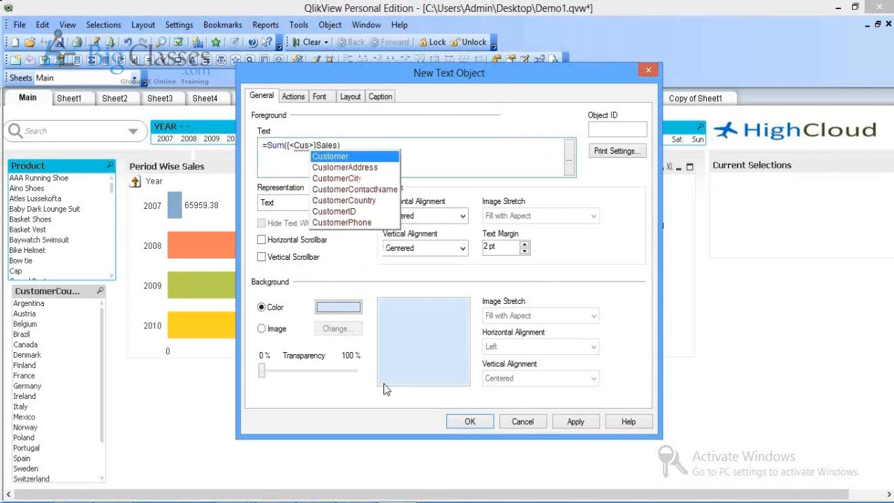
pyautogui.press('Down')
pyautogui.press('Down')
pyautogui.press('Down')
pyautogui.press('Down')
pyautogui.press('Return')
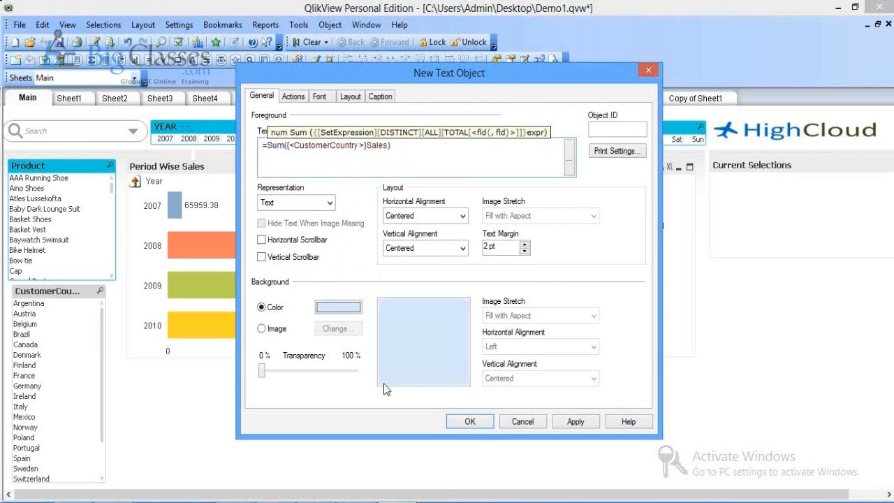
# Step: Filter the expression to 'Austria', showing 54468.49, and place the text object below the charts
pyautogui.write('= ')
pyautogui.write('{}')
pyautogui.write("'F'")
pyautogui.press('BackSpace')
pyautogui.write('Austra')
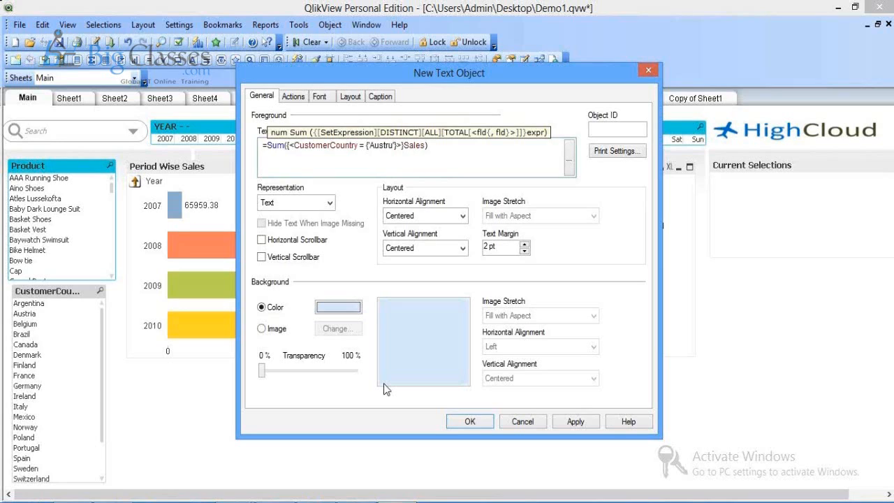
pyautogui.press('BackSpace')
pyautogui.write('ia')
pyautogui.click(572, 426)
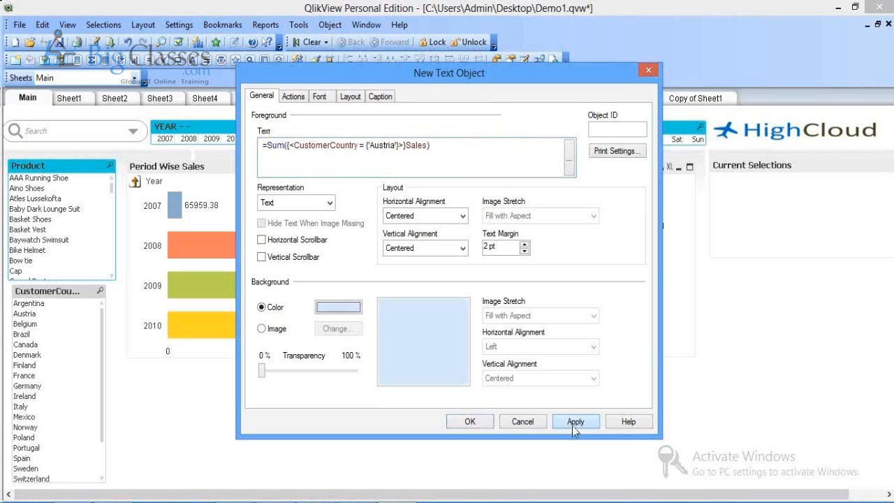
pyautogui.click(572, 425)
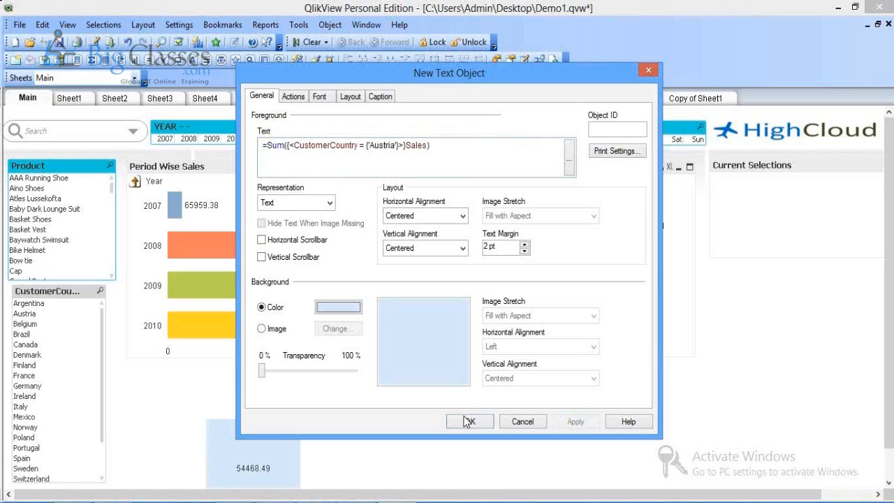
pyautogui.click(467, 422)
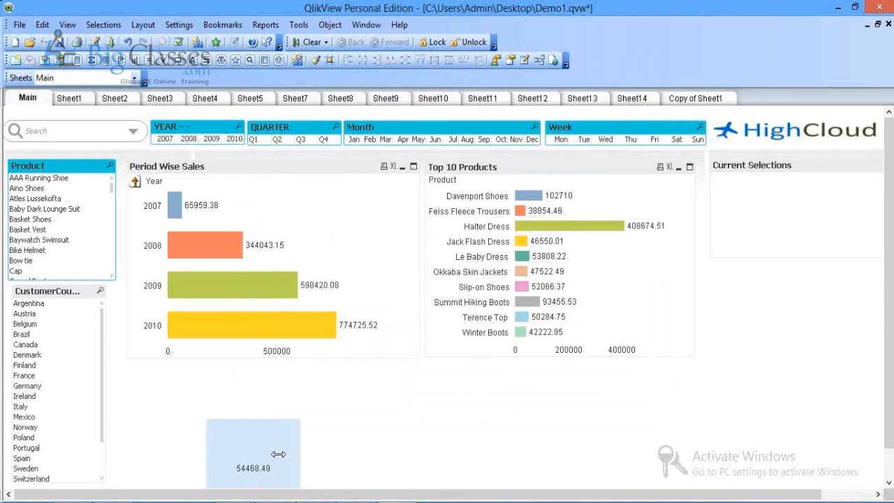
pyautogui.moveTo(278, 455); pyautogui.dragTo(482, 423)
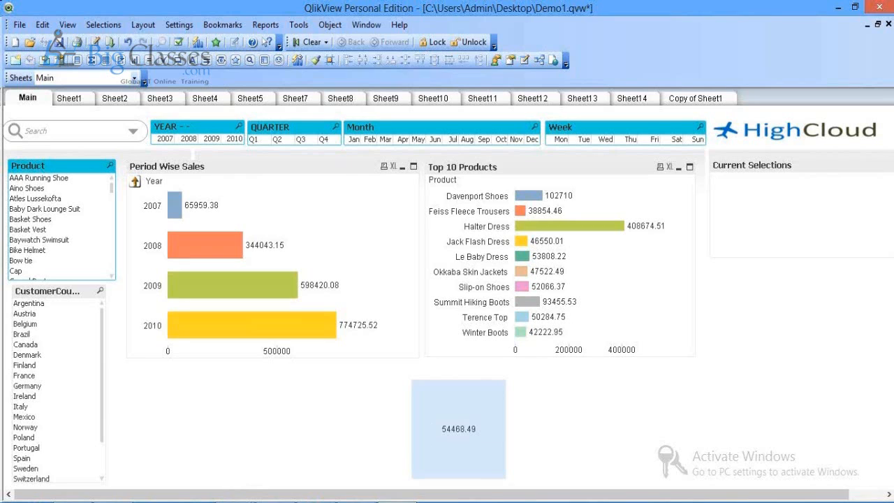
pyautogui.click(298, 431)
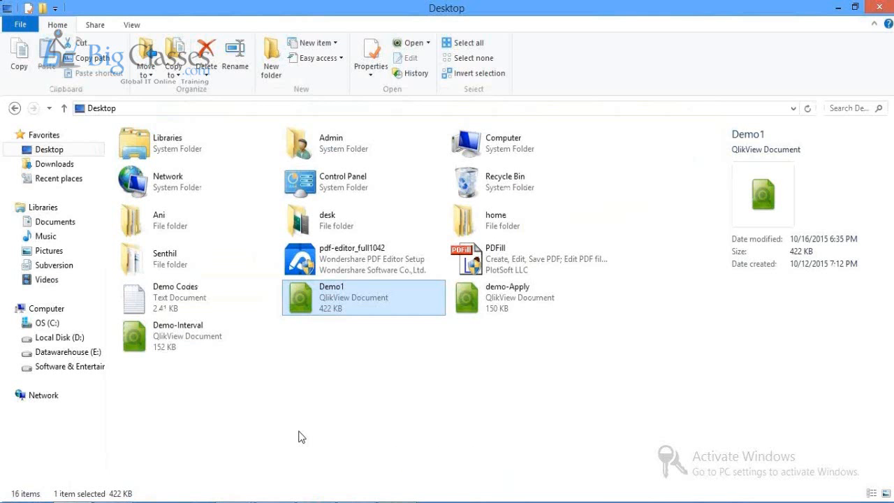
# Step: Select the Section Access and SALES inline script in Demo Codes, then start a new QlikView document
pyautogui.hotkey('alt', 'Tab')
pyautogui.moveTo(810, 292); pyautogui.dragTo(807, 355)
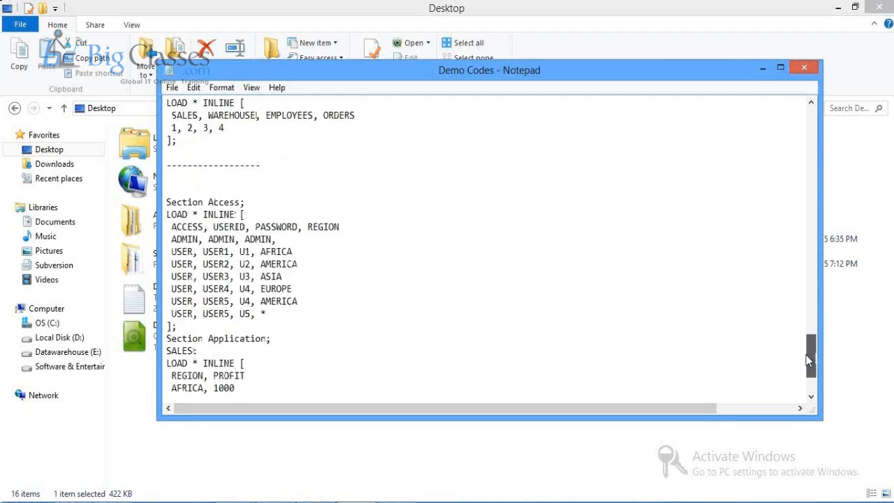
pyautogui.moveTo(167, 202); pyautogui.dragTo(265, 367)
pyautogui.hotkey('ctrl', 'c')
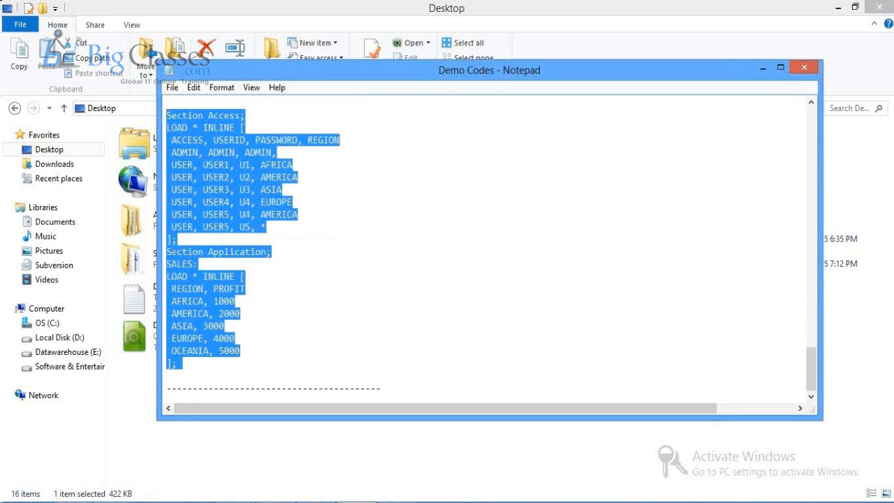
pyautogui.hotkey('alt', 'Tab')
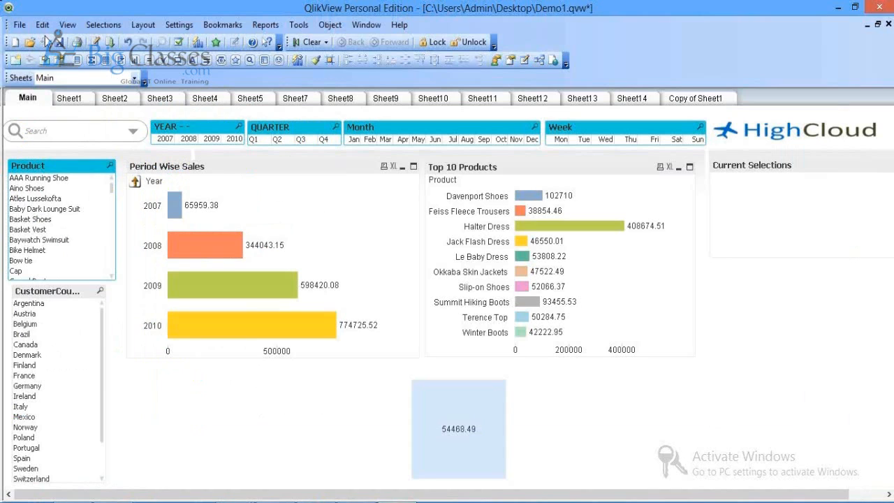
pyautogui.click(15, 42)
# Step: Keep the document empty and enable section-access data reduction and Prohibit Binary Load in its opening properties
pyautogui.click(541, 441)
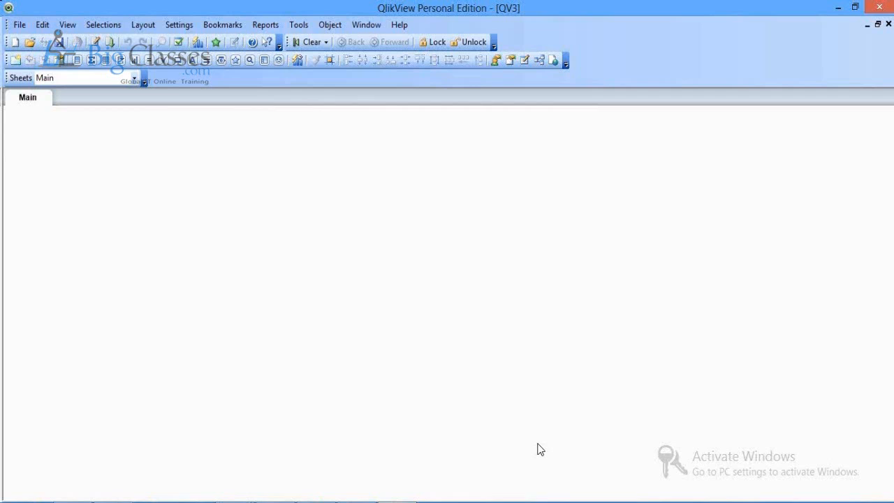
pyautogui.click(179, 28)
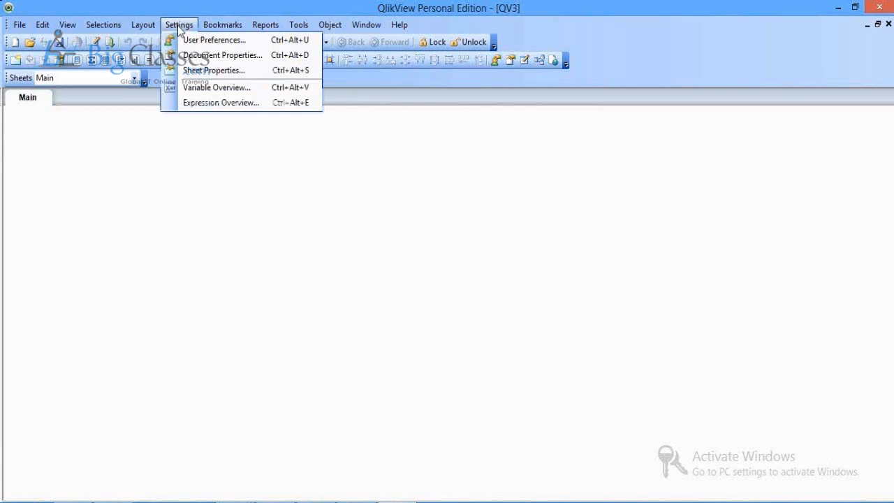
pyautogui.click(192, 61)
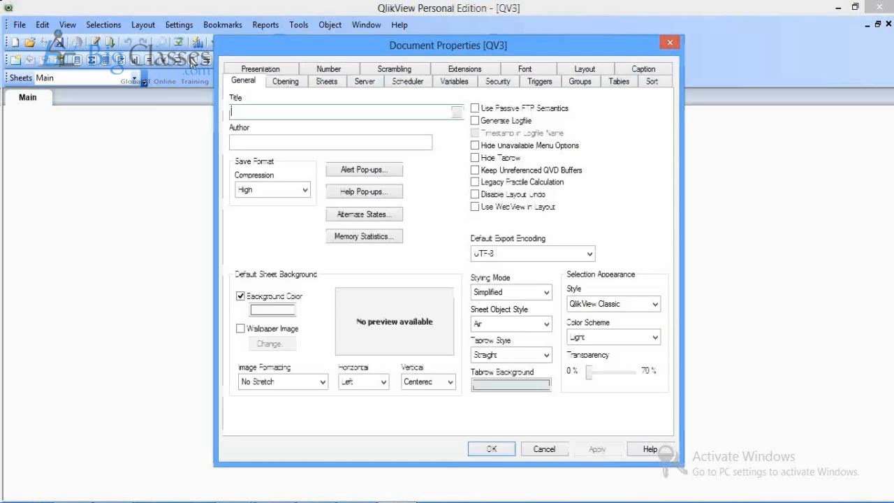
pyautogui.click(285, 82)
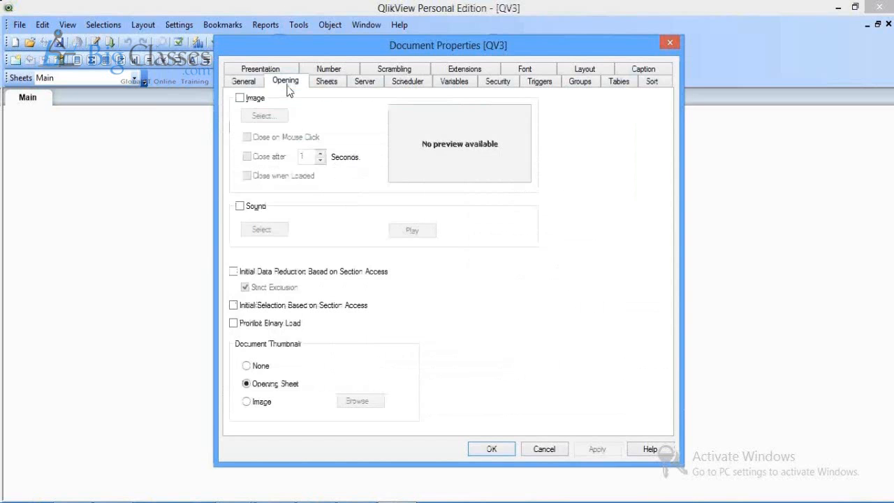
pyautogui.click(233, 271)
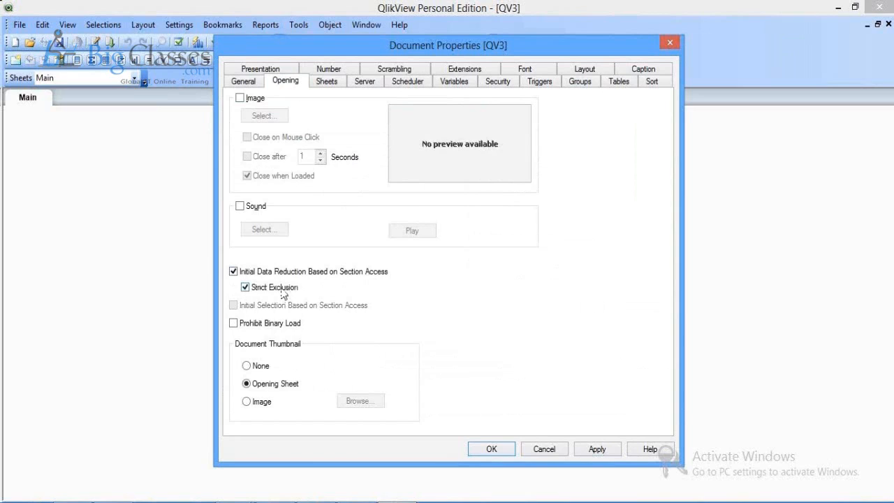
pyautogui.click(236, 325)
pyautogui.click(586, 450)
pyautogui.click(484, 453)
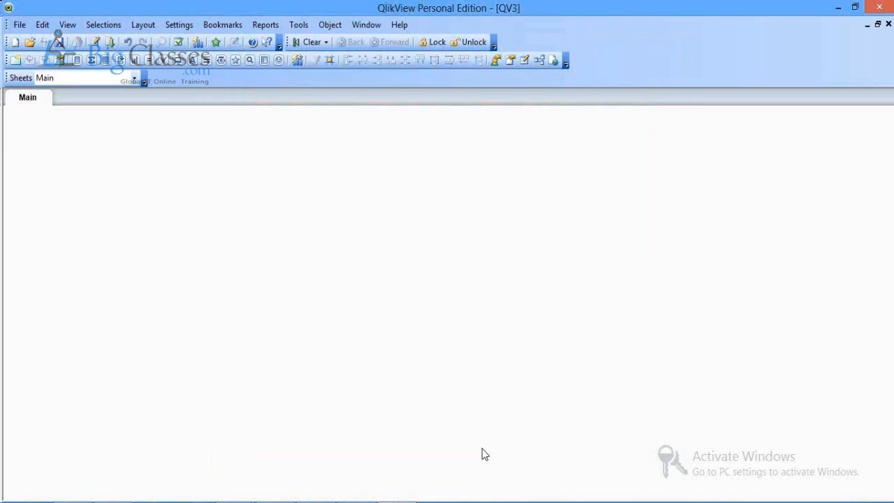
# Step: Paste the Section Access and SALES inline script into the load script and review USER1's AFRICA entry
pyautogui.hotkey('ctrl', 'e')
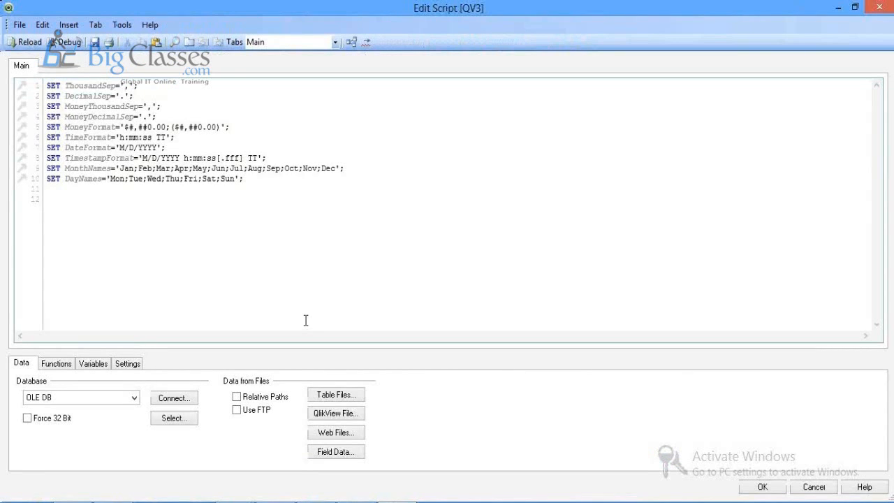
pyautogui.hotkey('ctrl', 'v')
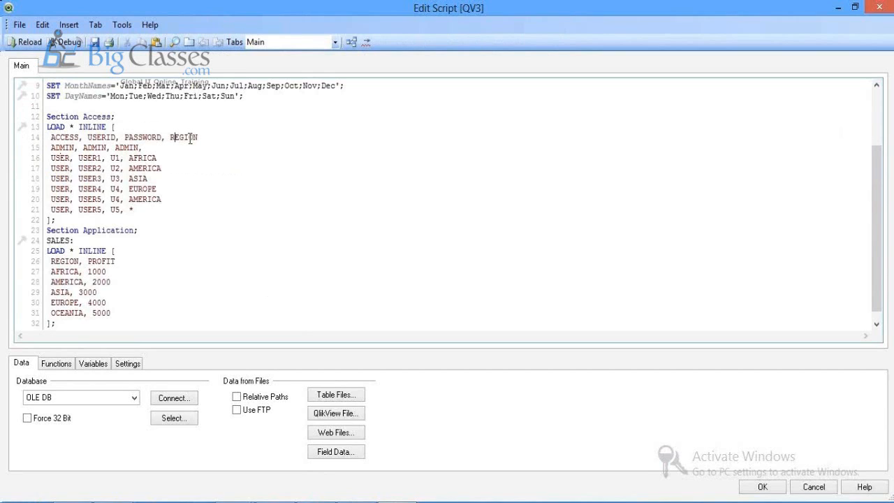
pyautogui.moveTo(110, 158); pyautogui.dragTo(143, 169)
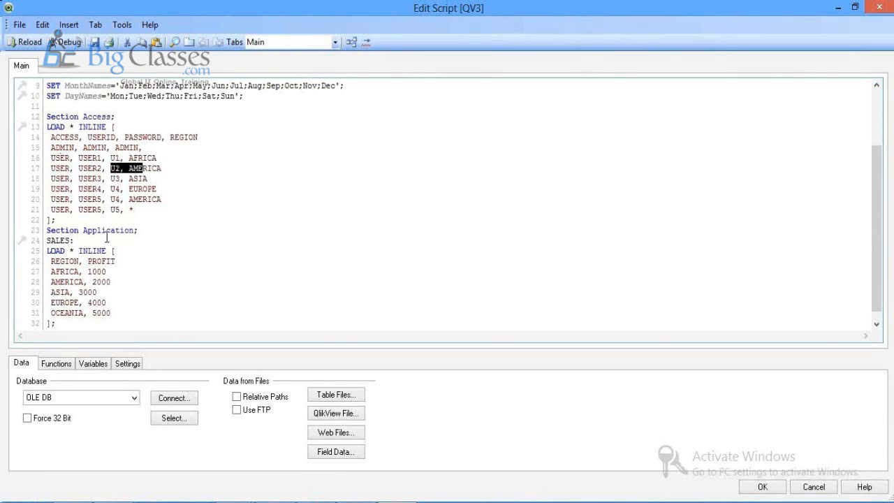
pyautogui.click(114, 274)
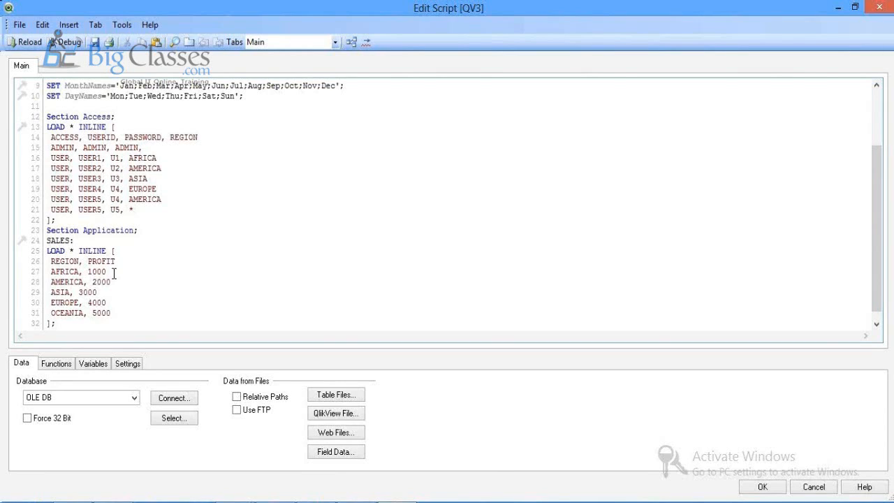
pyautogui.click(60, 271)
# Step: Save the document as Demo-SectionAccess
pyautogui.click(762, 487)
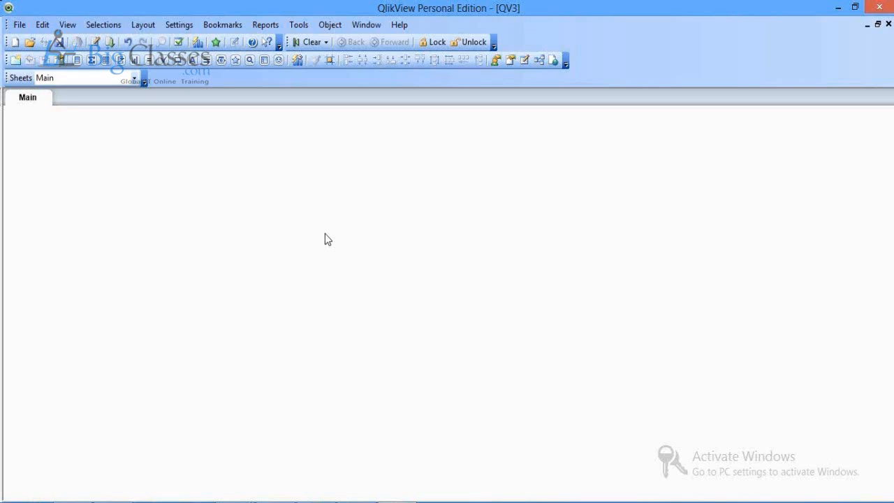
pyautogui.hotkey('ctrl', 's')
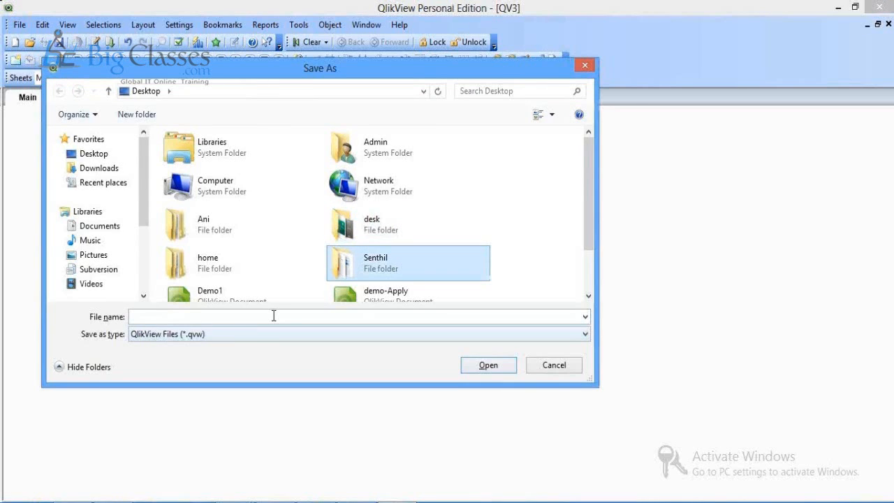
pyautogui.click(273, 315)
pyautogui.write('Demo')
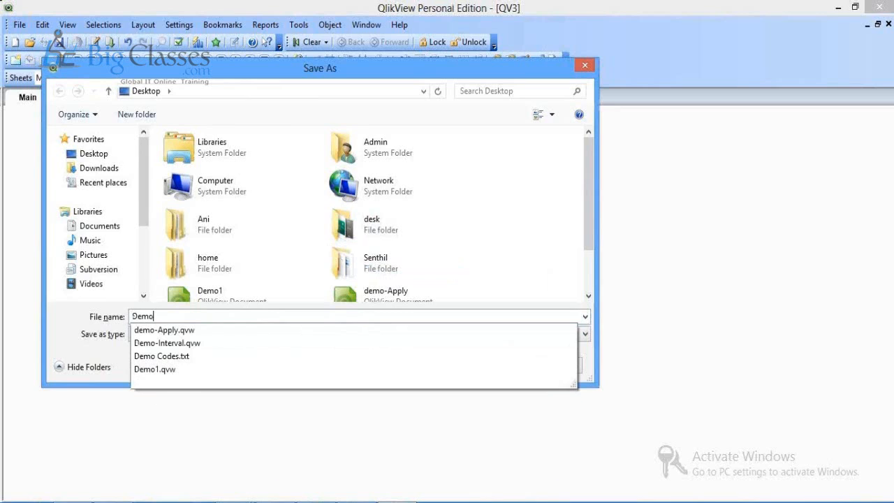
pyautogui.write('-Secti')
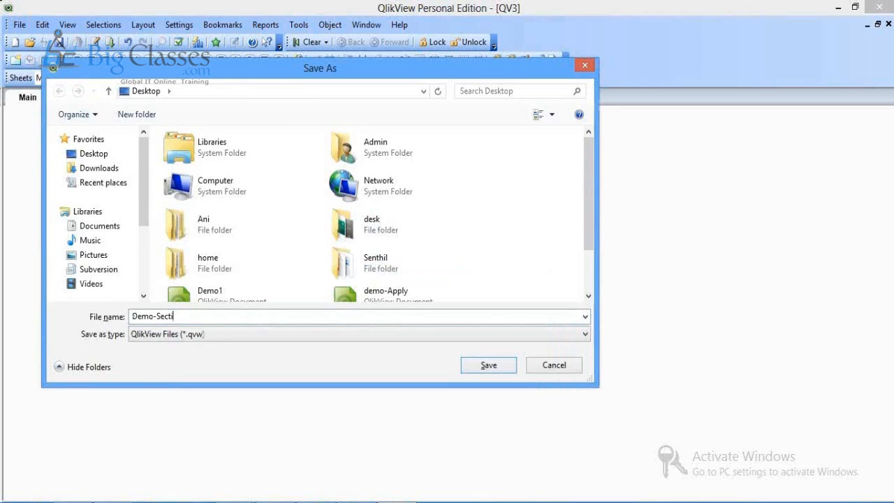
pyautogui.write('onAcces')
pyautogui.write('s')
pyautogui.press('Return')
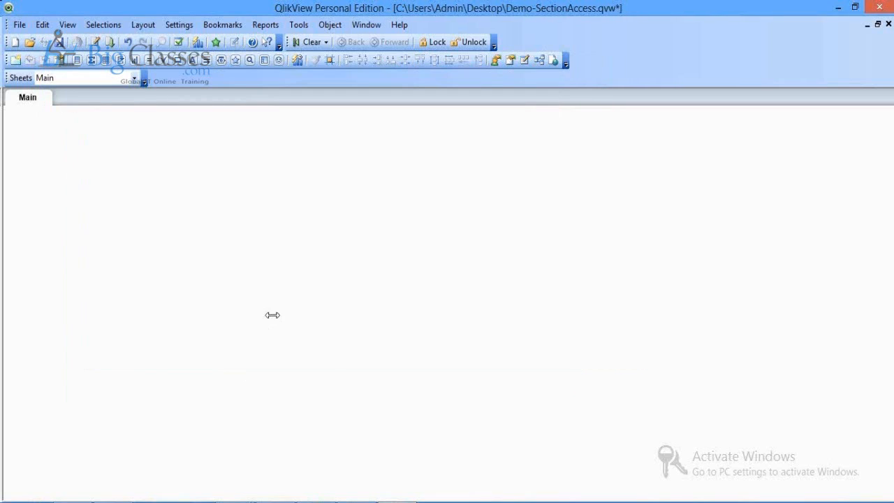
# Step: Add a table box of PROFIT and REGION showing all five regions, and save
pyautogui.rightClick(274, 318)
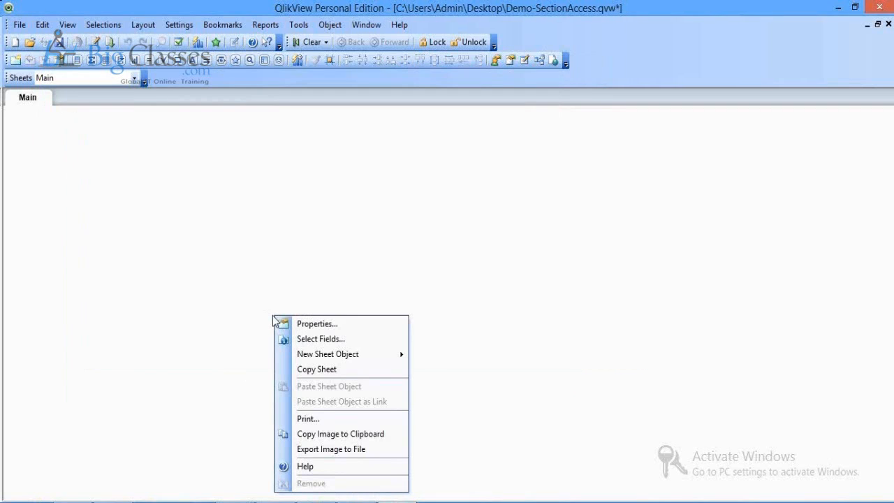
pyautogui.click(329, 354)
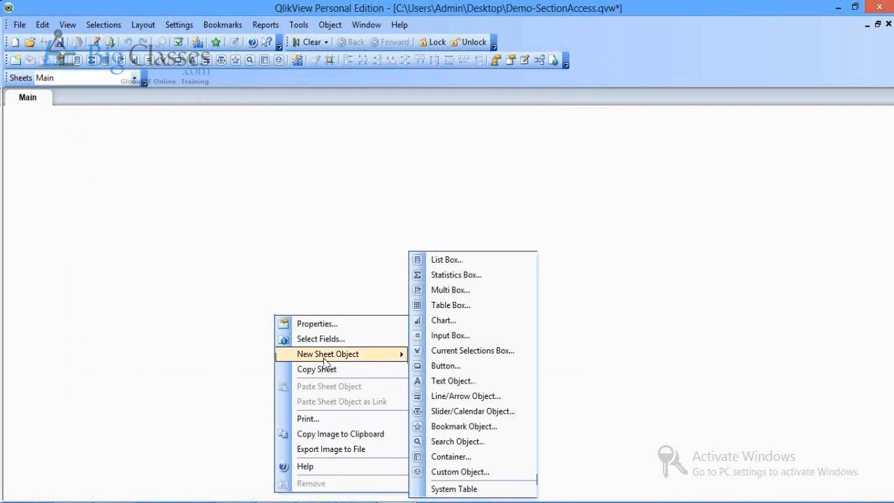
pyautogui.click(449, 305)
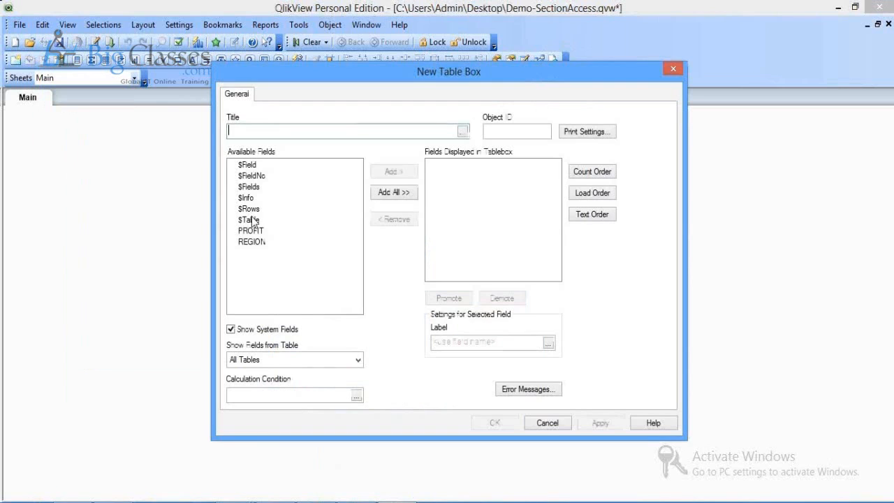
pyautogui.moveTo(251, 231); pyautogui.dragTo(251, 242)
pyautogui.click(391, 172)
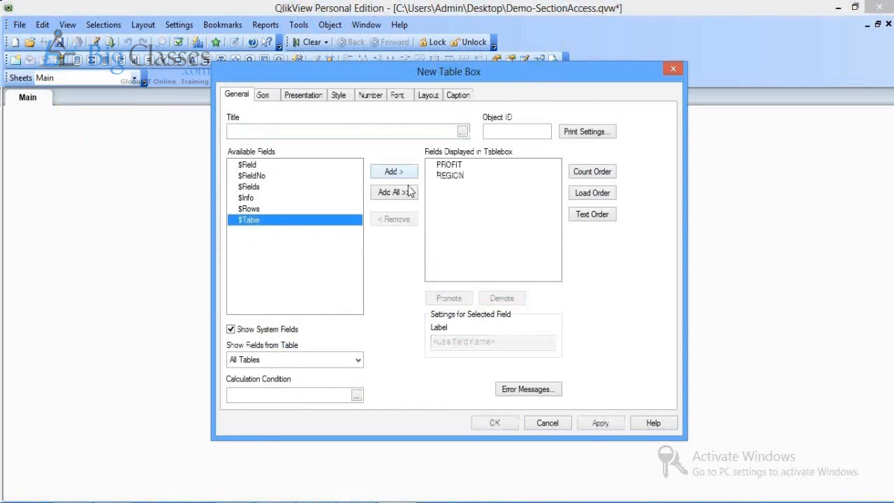
pyautogui.click(596, 426)
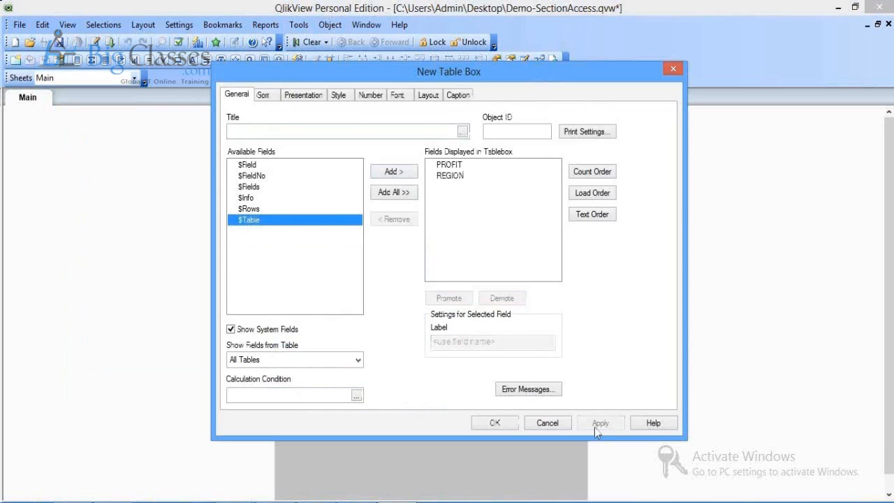
pyautogui.click(487, 425)
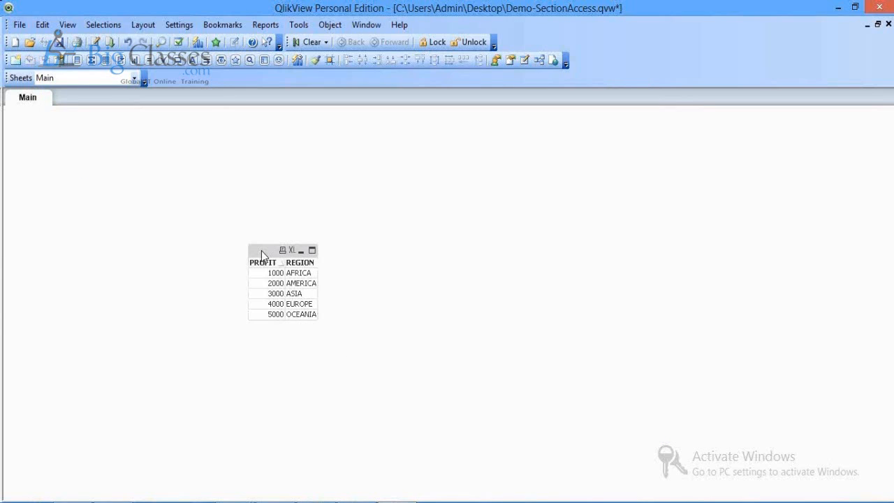
pyautogui.hotkey('ctrl', 's')
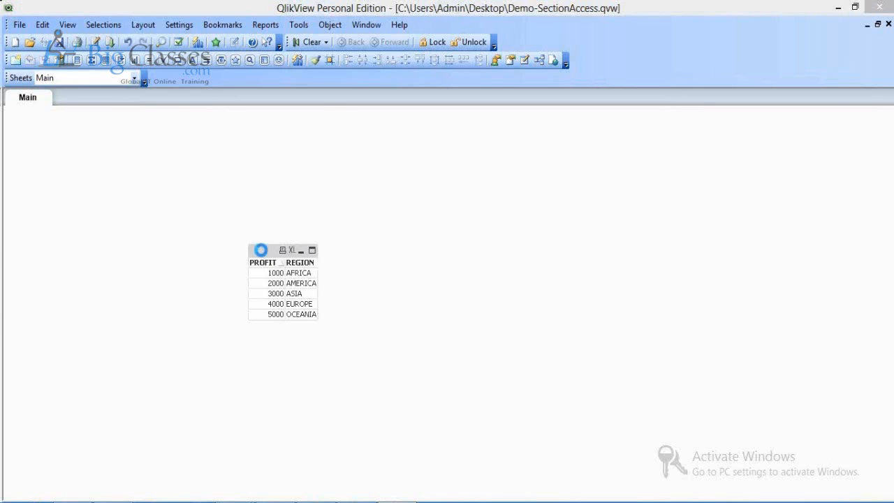
pyautogui.hotkey('ctrl', 'e')
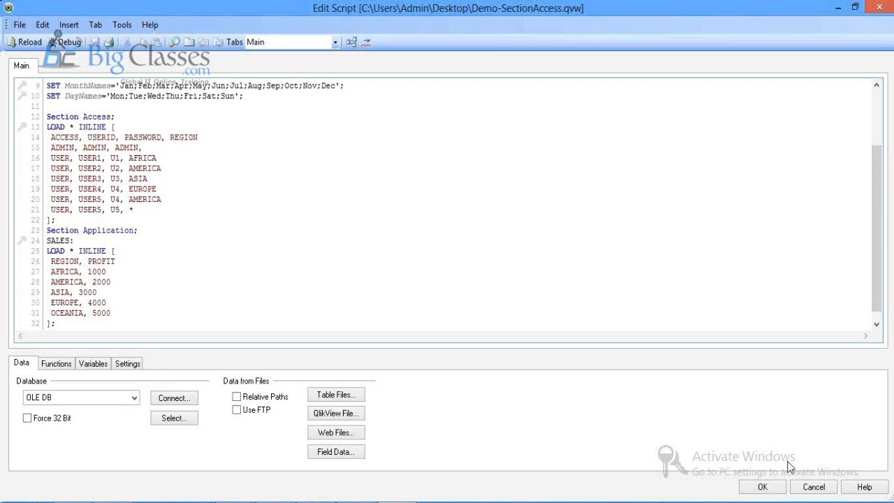
pyautogui.click(763, 487)
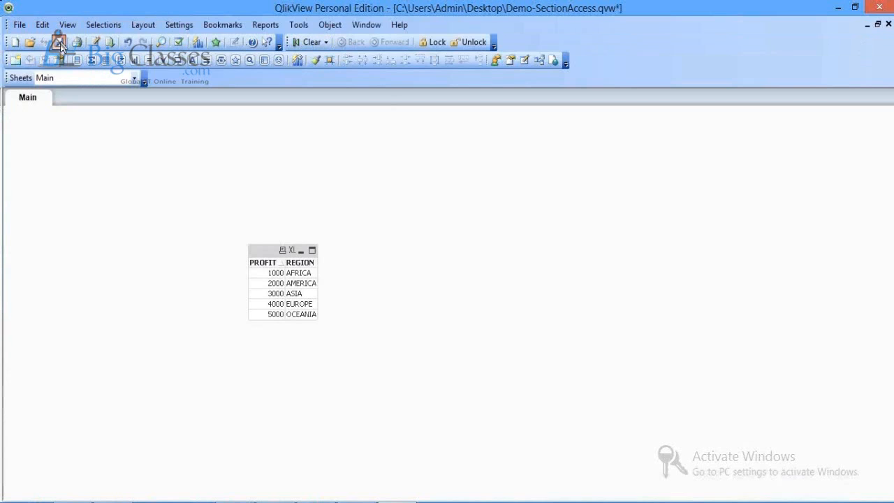
pyautogui.click(59, 42)
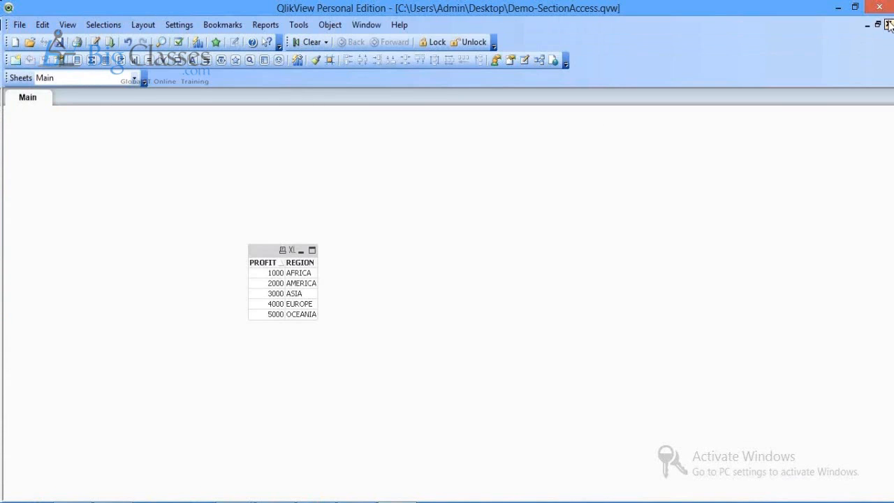
# Step: Close Demo-SectionAccess, Demo1, Demo-Interval and demo-Apply, saving changes to Demo1 and demo-Apply
pyautogui.click(889, 24)
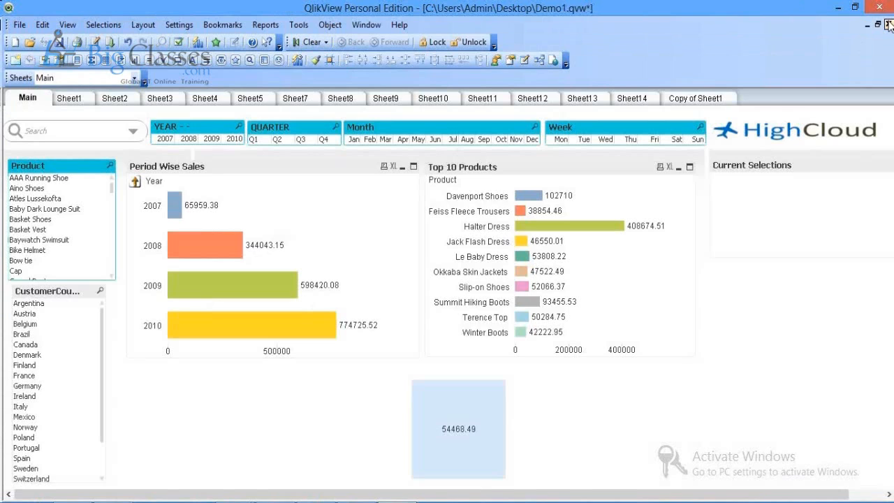
pyautogui.click(889, 24)
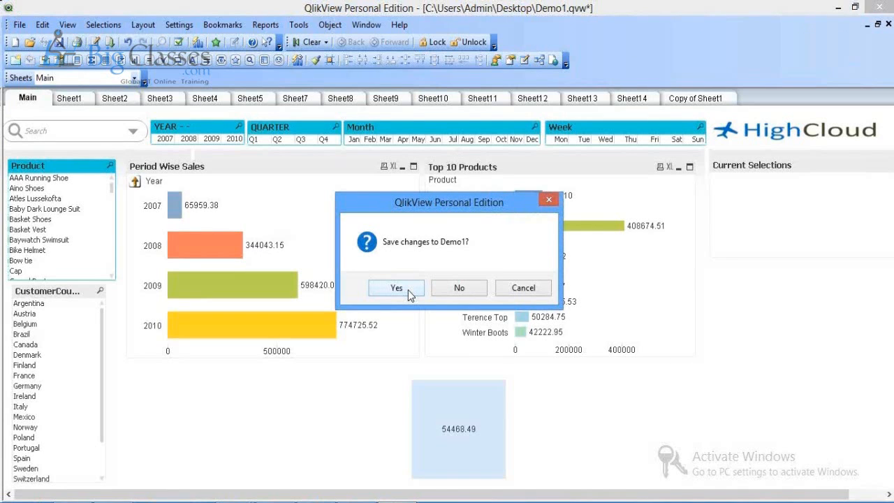
pyautogui.click(397, 288)
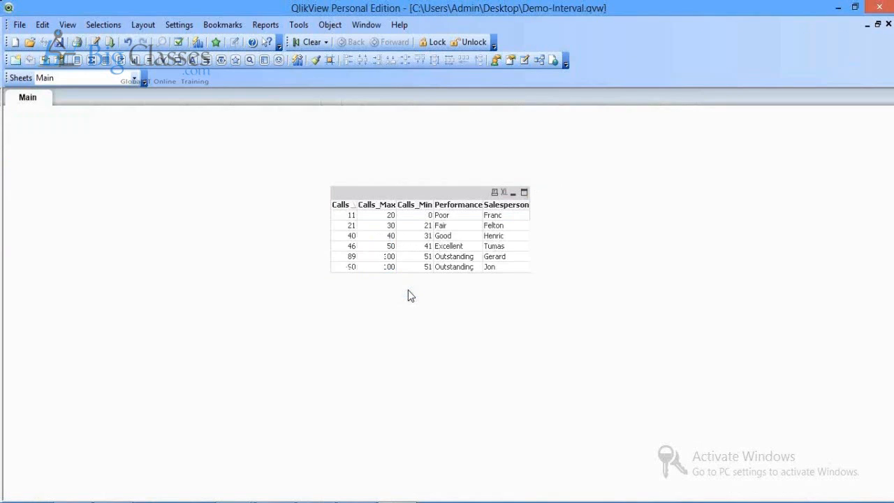
pyautogui.click(889, 25)
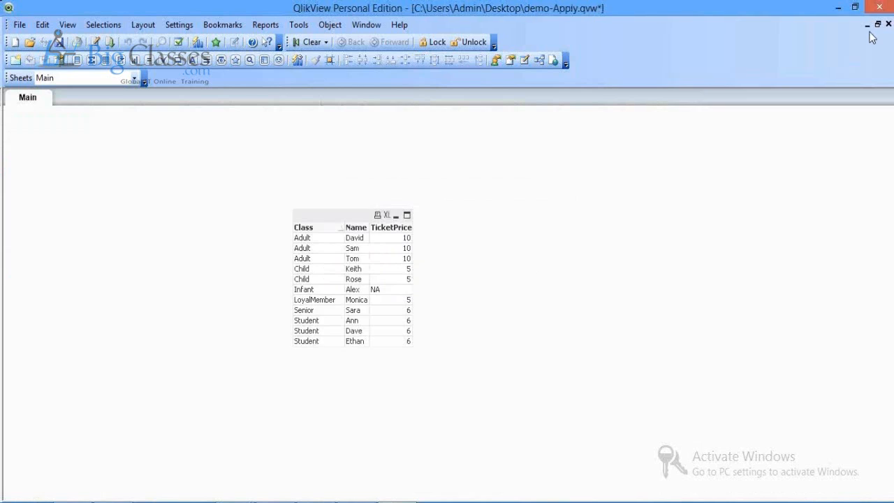
pyautogui.click(888, 25)
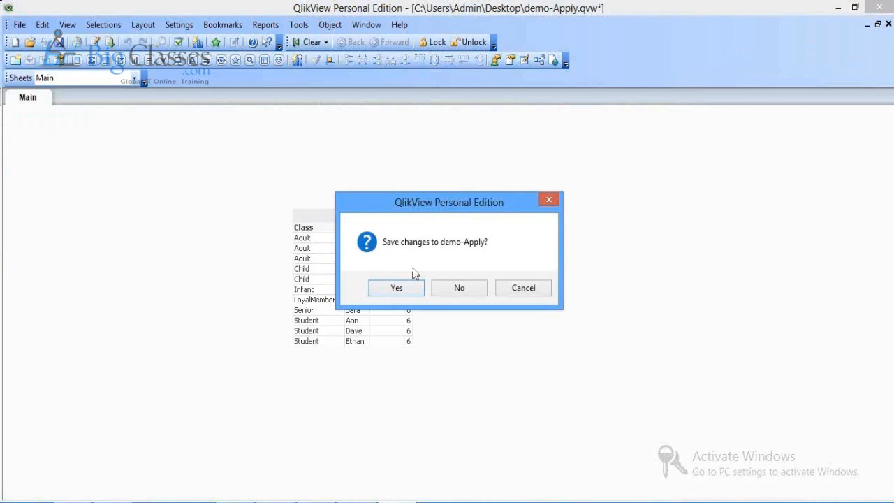
pyautogui.click(403, 288)
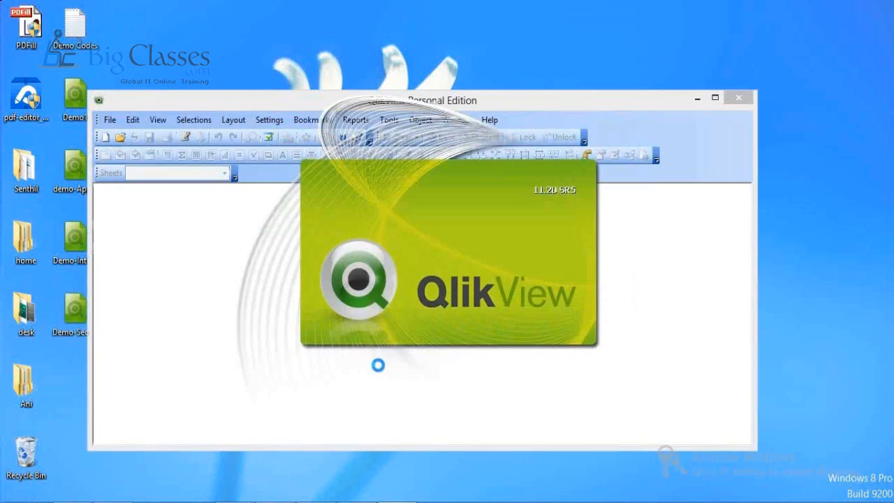
# Step: Log in with the restricted user's ID and password, confirm only AFRICA 1000 shows, then close QlikView
pyautogui.write('USER2')
pyautogui.press('Return')
pyautogui.write('U')
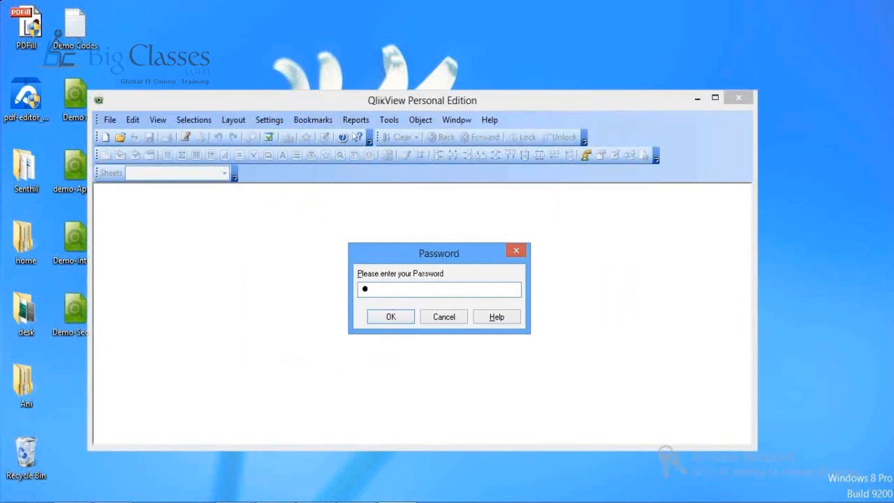
pyautogui.press('Return')
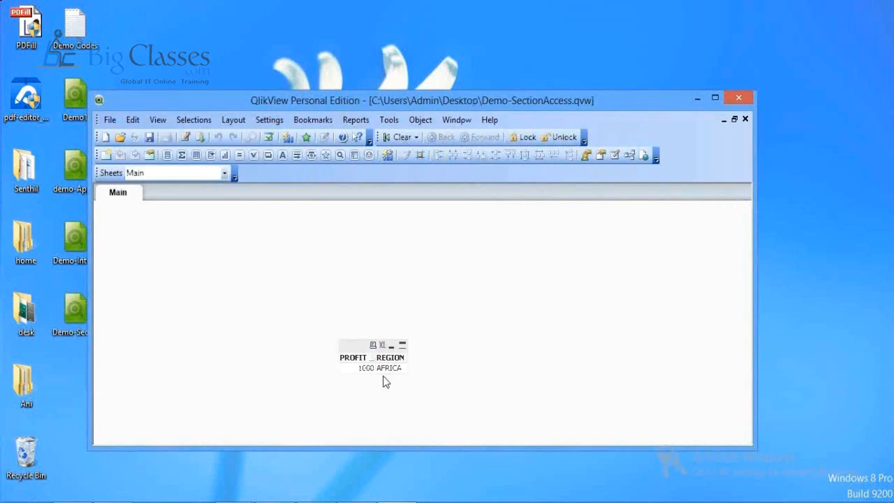
pyautogui.click(737, 101)
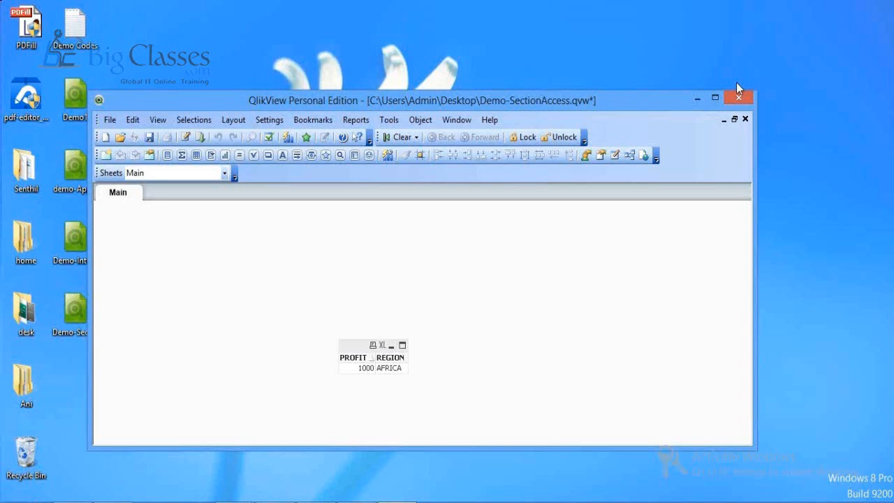
pyautogui.click(738, 84)
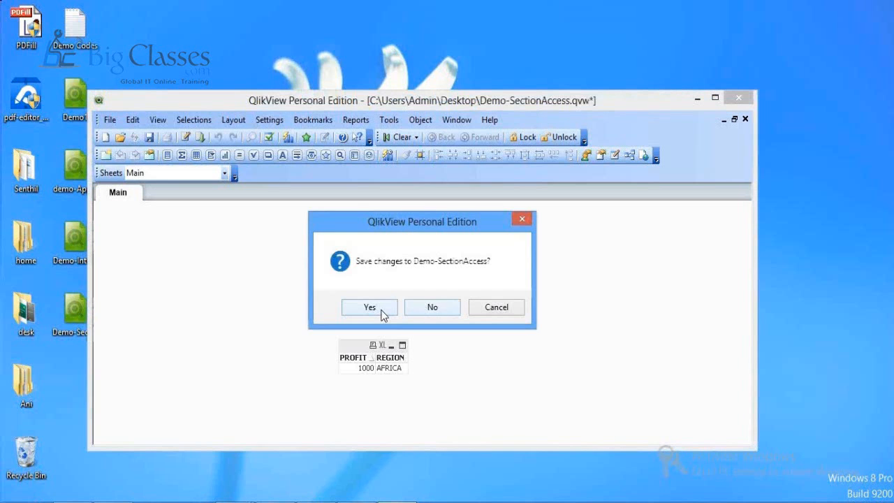
# Step: Save and exit, then reopen Demo-SectionAccess by entering the user's password
pyautogui.click(370, 308)
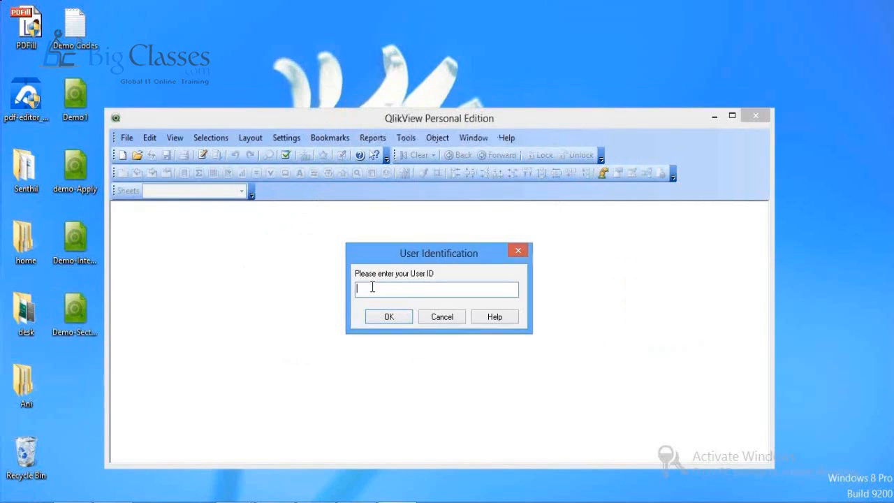
pyautogui.press('Return')
pyautogui.write('●●●●●')
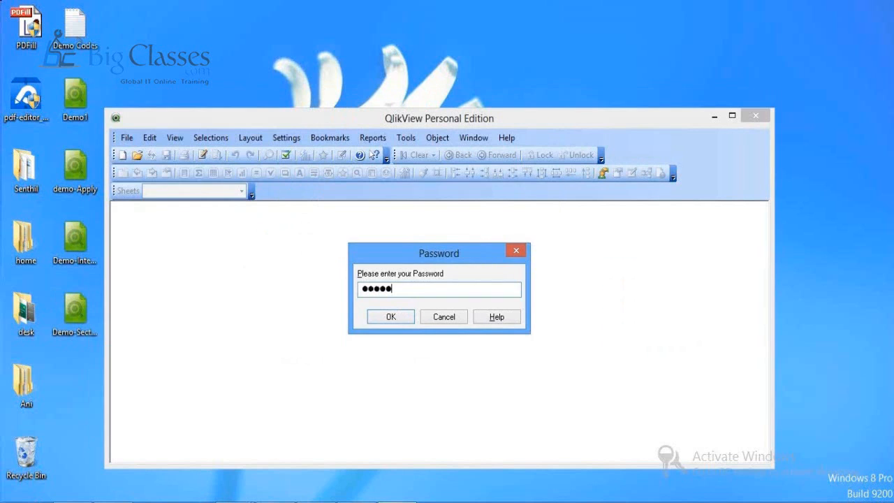
pyautogui.press('Return')
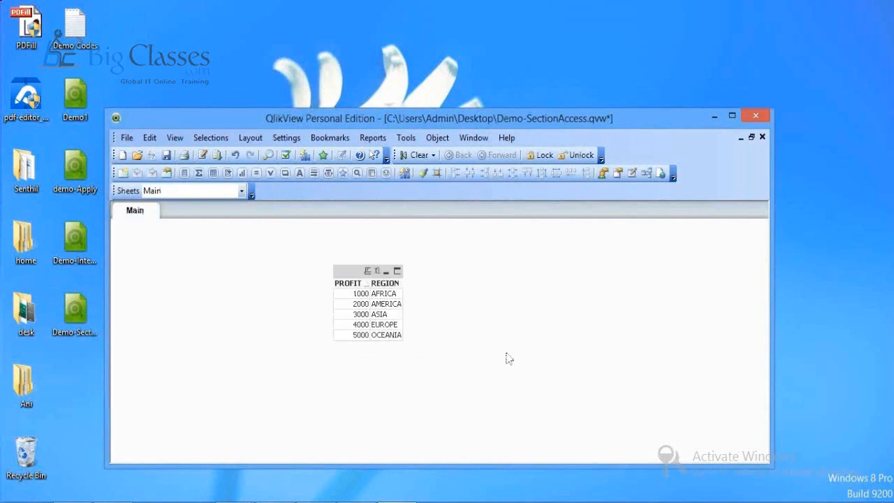
# Step: Save the document and review its load script, leaving all five regions listed
pyautogui.click(165, 155)
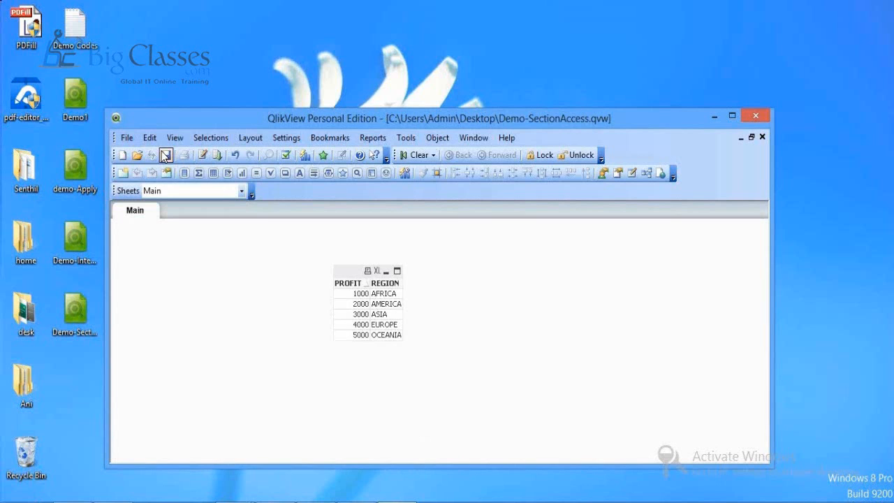
pyautogui.hotkey('ctrl', 'e')
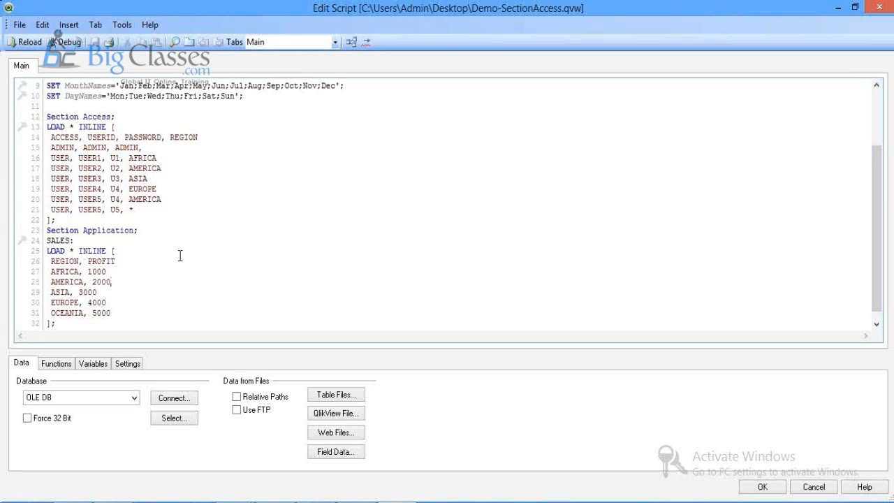
pyautogui.click(759, 490)
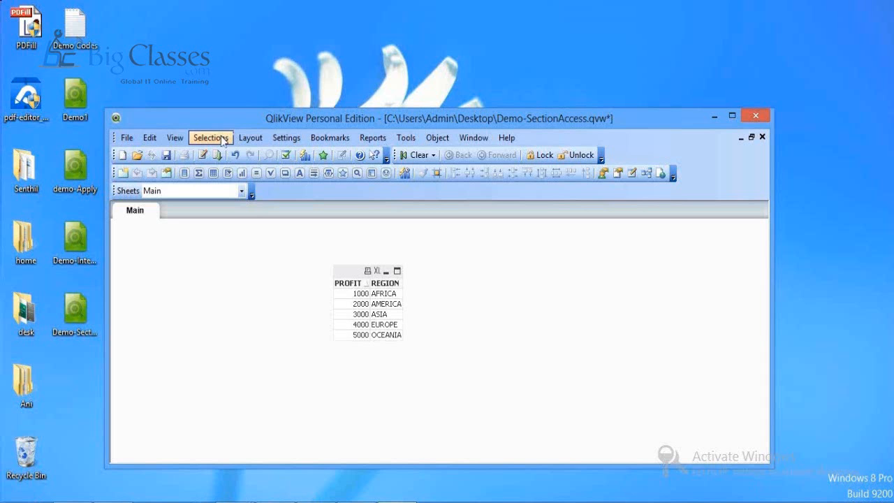
# Step: Save Demo-SectionAccess and move to the Airline Operations folder in File Explorer
pyautogui.click(164, 158)
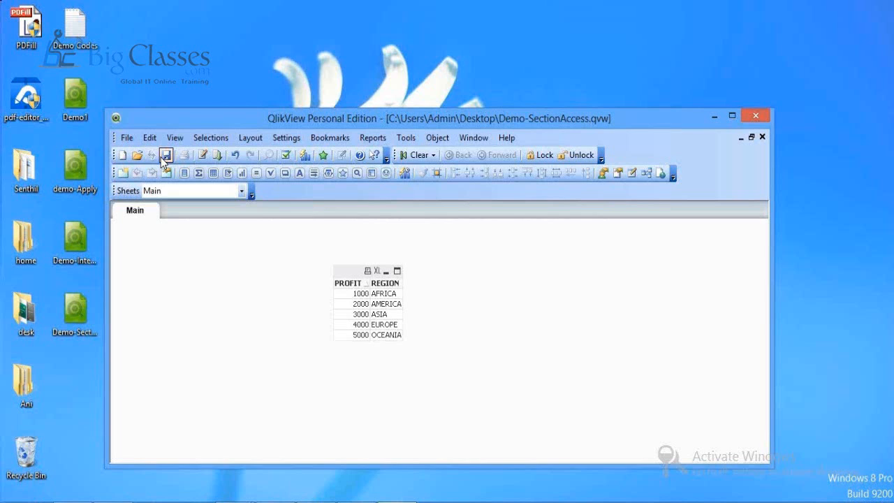
pyautogui.click(166, 156)
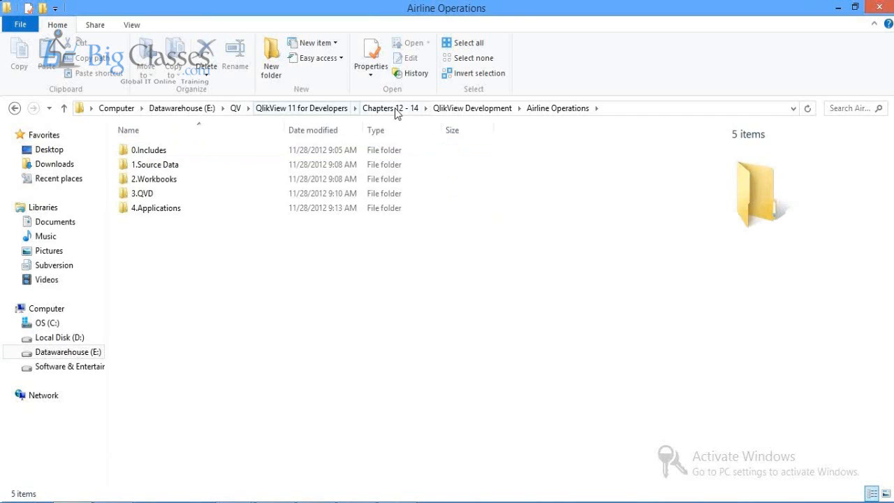
# Step: Go through Chapters 1 - 11 > QlikView Development > Apps and open Solution_Chapter 11_Airline Operations in QlikView
pyautogui.click(302, 108)
pyautogui.doubleClick(165, 152)
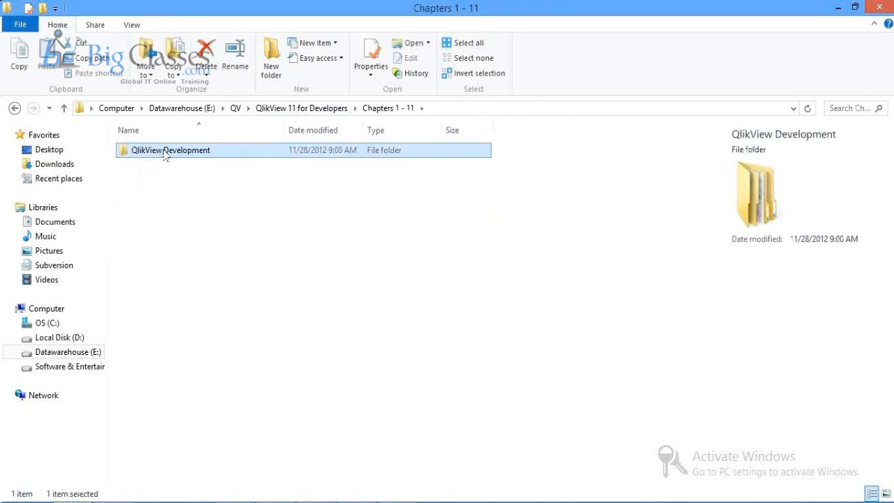
pyautogui.doubleClick(165, 152)
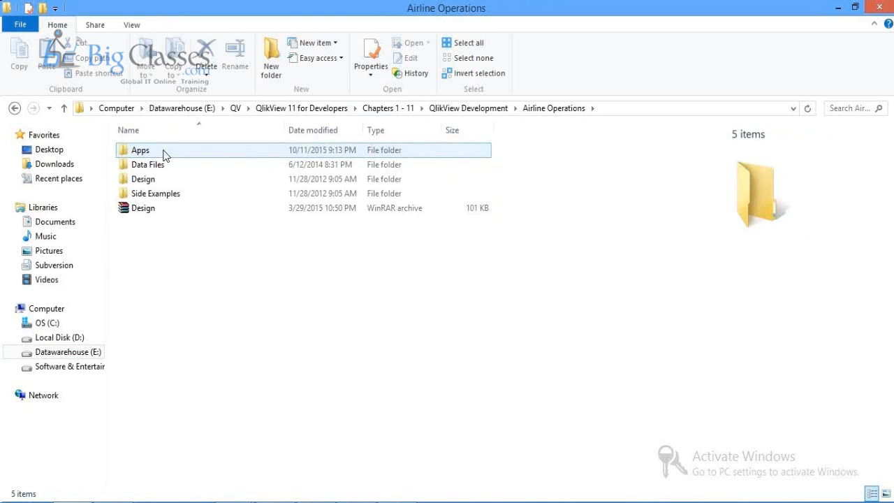
pyautogui.doubleClick(165, 152)
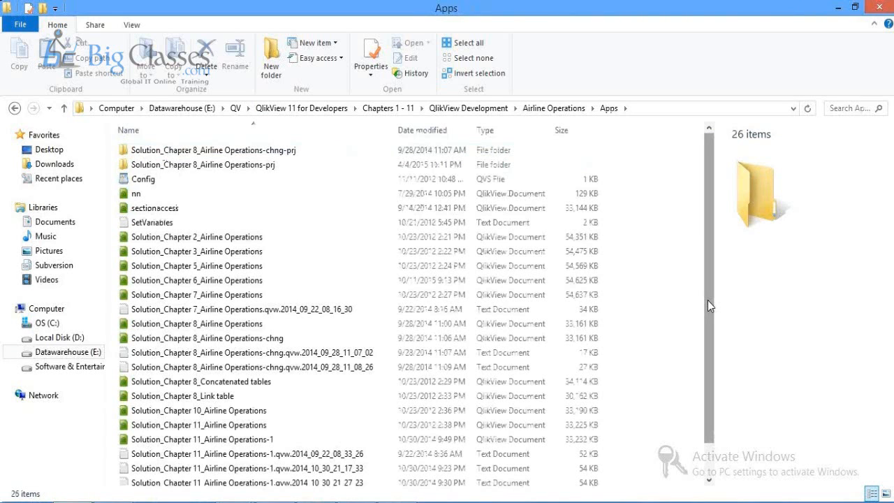
pyautogui.scroll(-1, 297, 397)
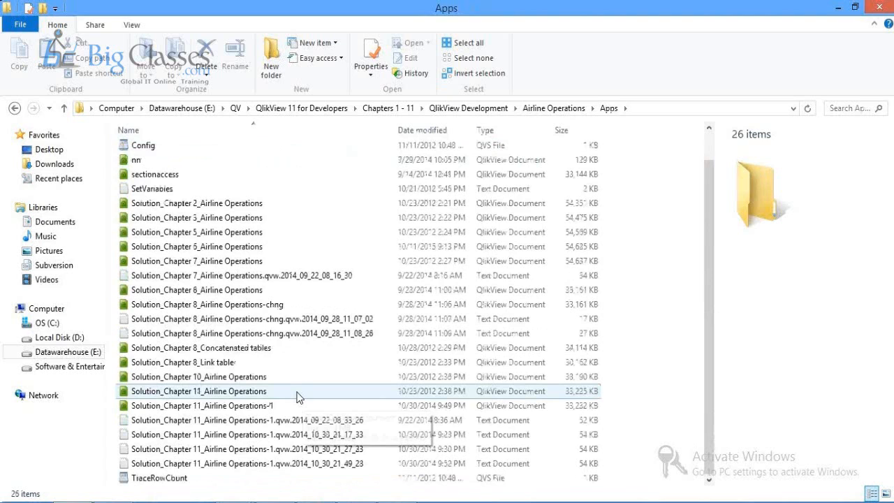
pyautogui.doubleClick(297, 392)
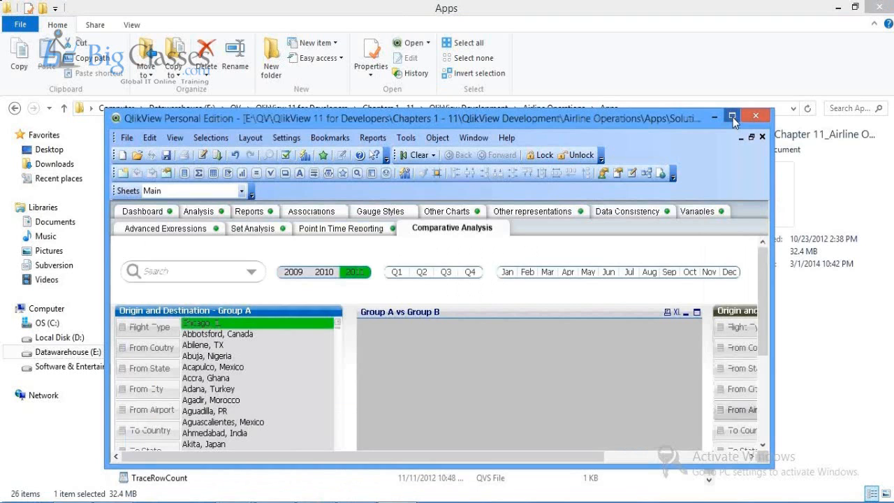
# Step: Maximize the QlikView window and scroll through the Dashboard sheet
pyautogui.click(733, 117)
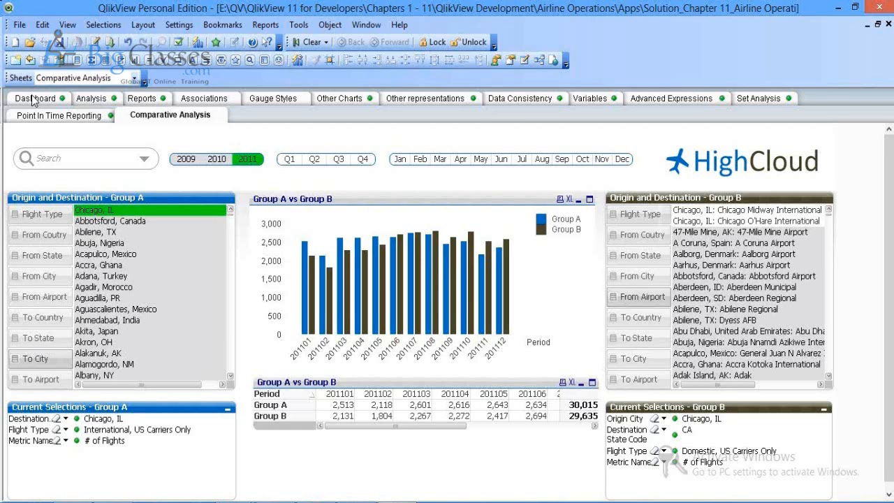
pyautogui.click(34, 99)
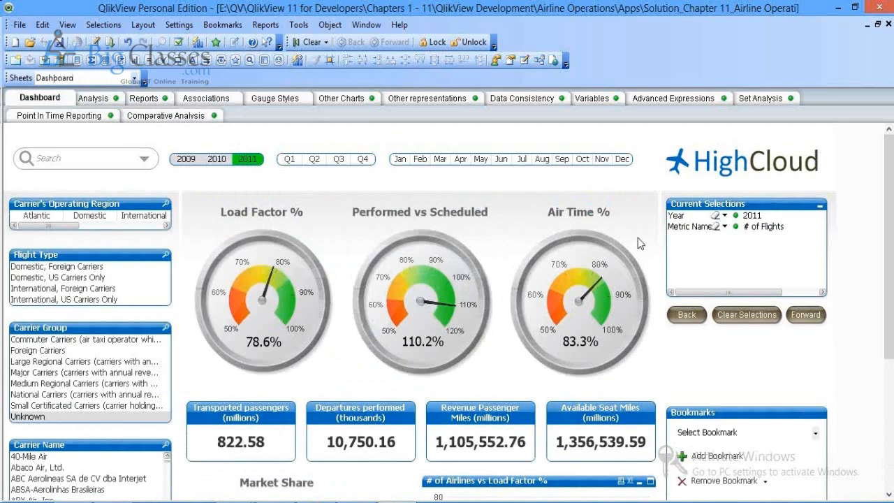
pyautogui.scroll(-3, 883, 224)
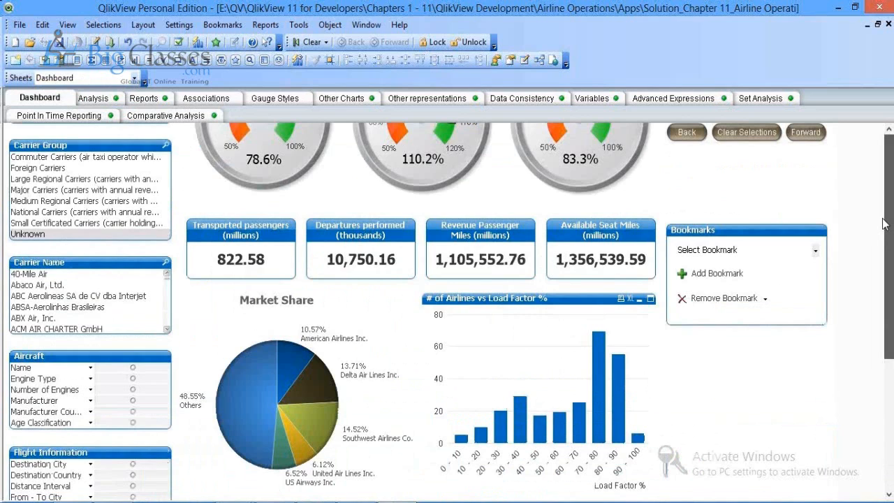
pyautogui.scroll(3, 883, 223)
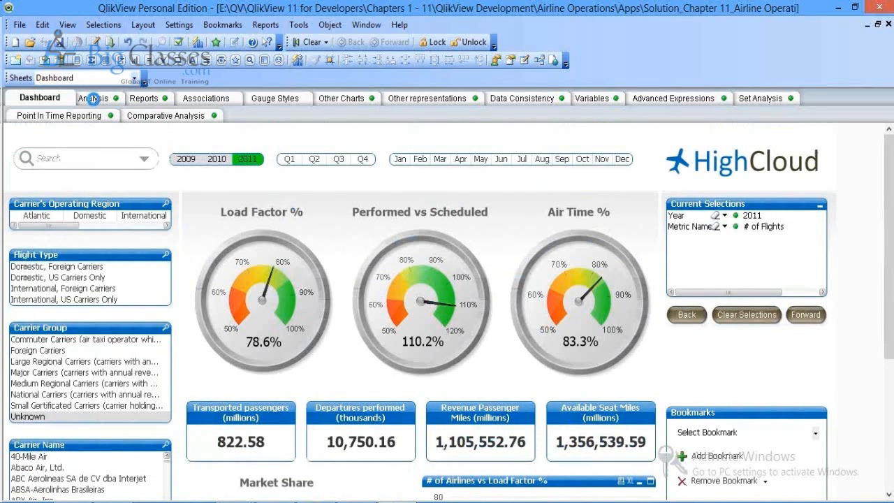
# Step: View the Analysis sheet's Top 10 Routes and # of Passengers charts, then go to Reports
pyautogui.click(93, 98)
pyautogui.click(484, 388)
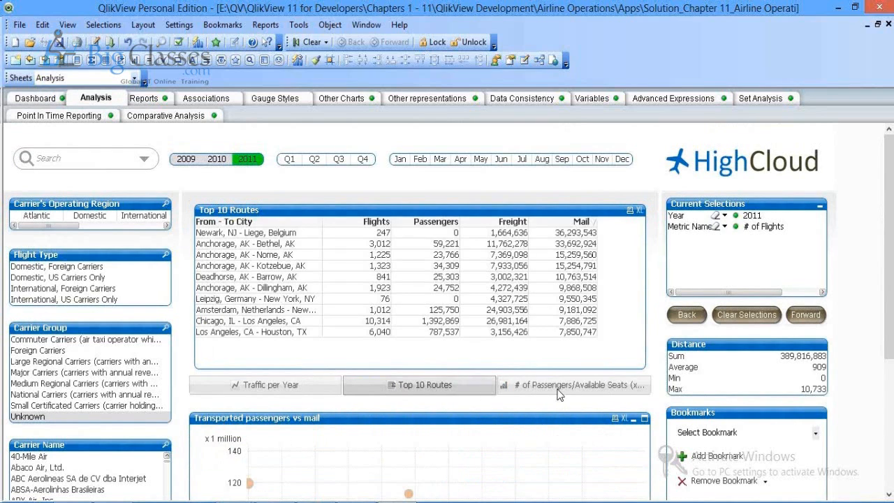
pyautogui.click(559, 386)
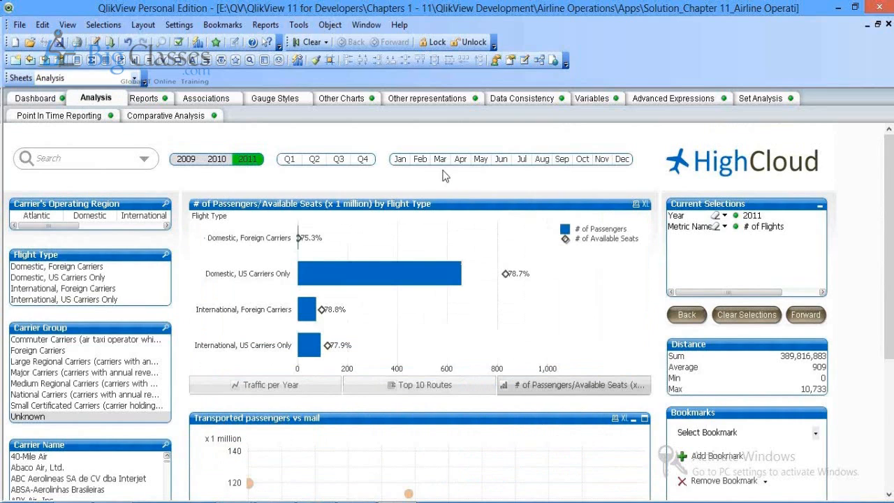
pyautogui.click(145, 98)
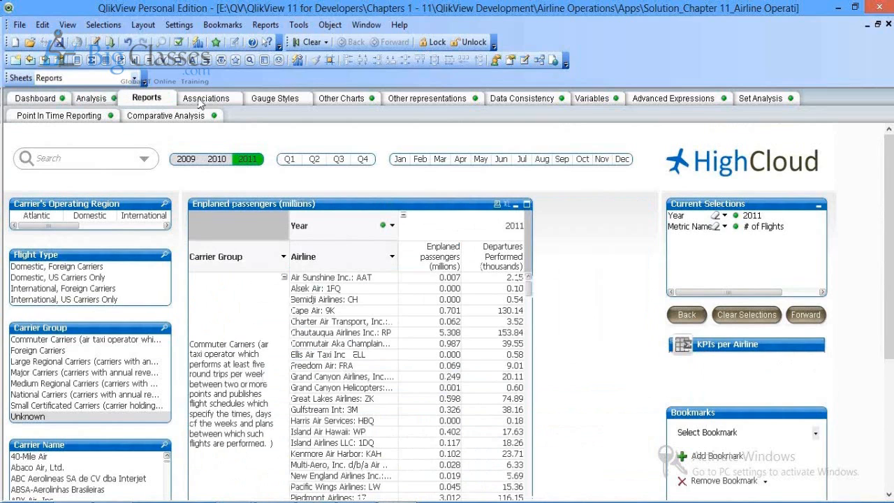
# Step: Browse the Associations and Gauge Styles sheets, then scroll through Other Charts
pyautogui.click(204, 99)
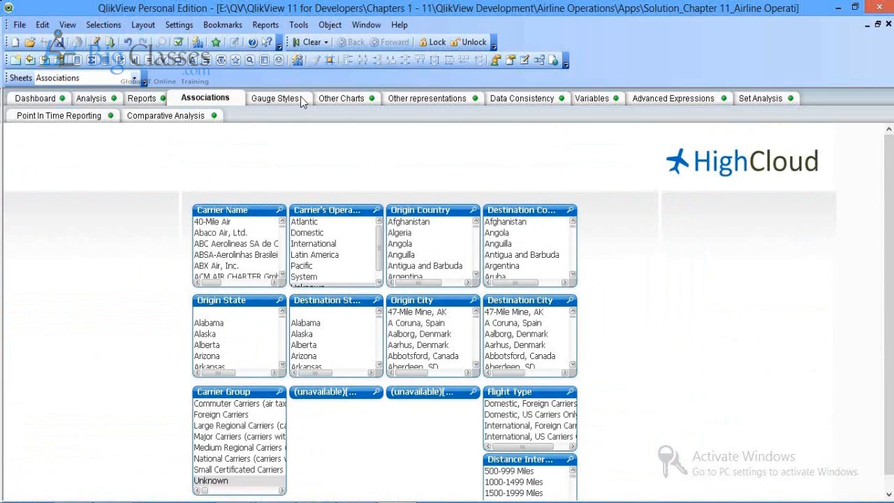
pyautogui.click(301, 98)
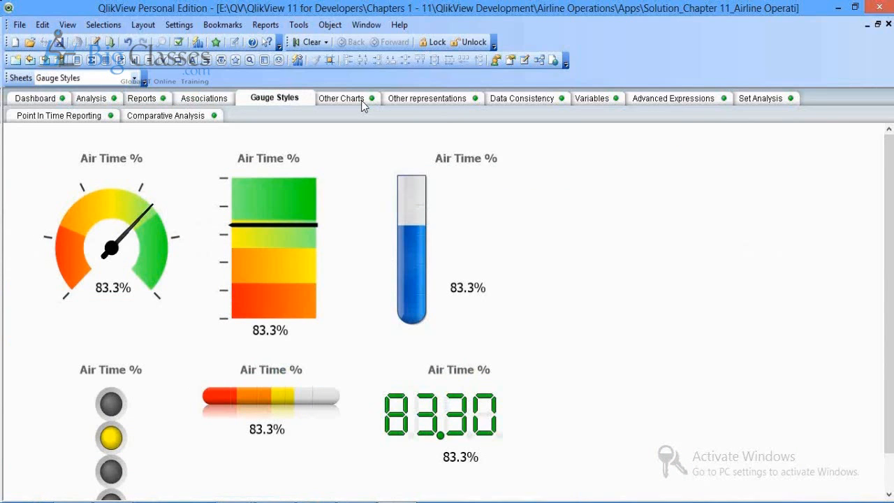
pyautogui.click(343, 98)
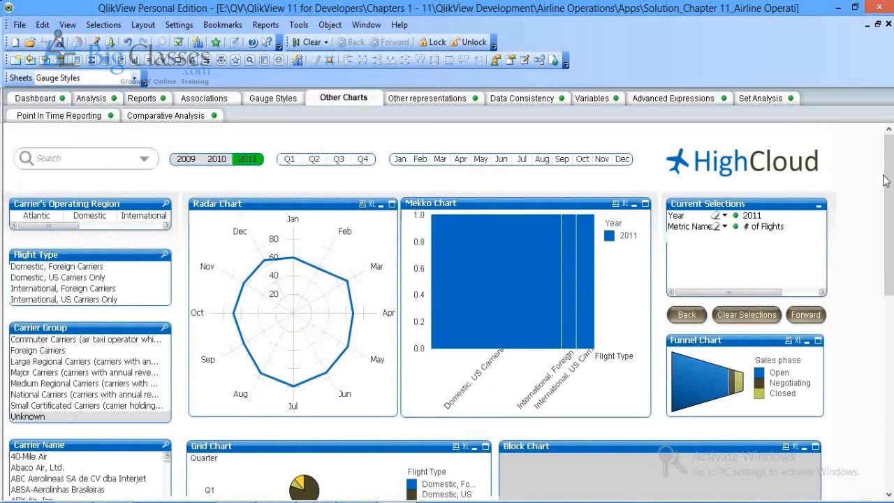
pyautogui.moveTo(886, 180); pyautogui.dragTo(890, 447)
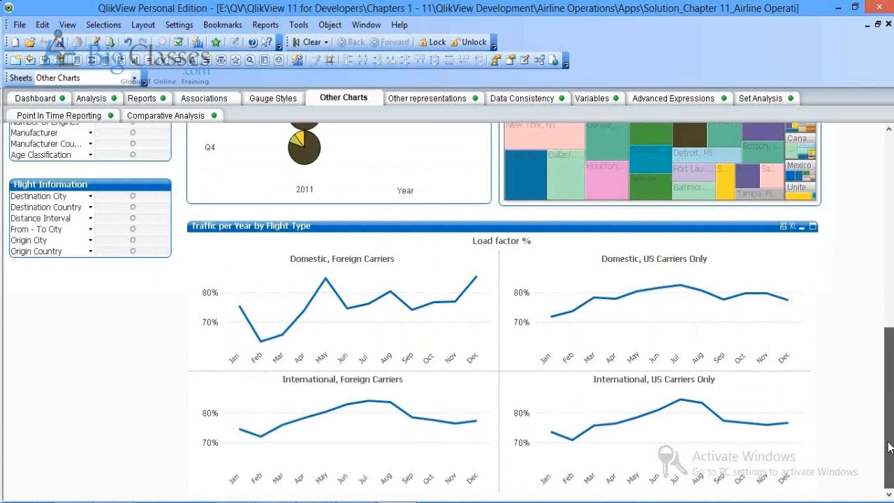
pyautogui.moveTo(890, 447); pyautogui.dragTo(888, 174)
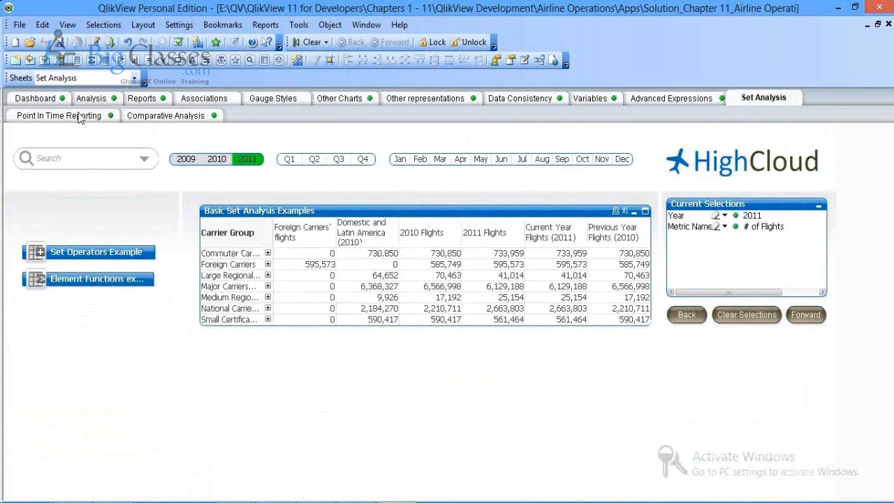
# Step: Scroll through the Point In Time Reporting sheet and finish on Comparative Analysis
pyautogui.click(79, 116)
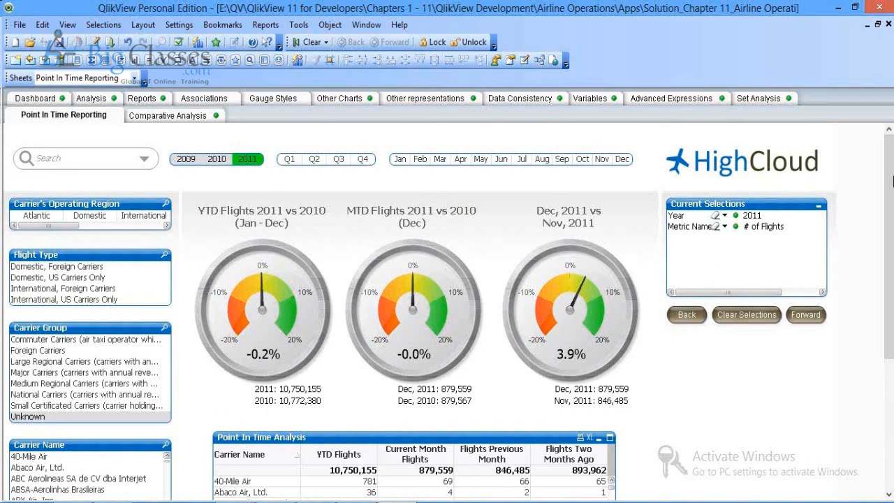
pyautogui.moveTo(892, 181); pyautogui.dragTo(890, 218)
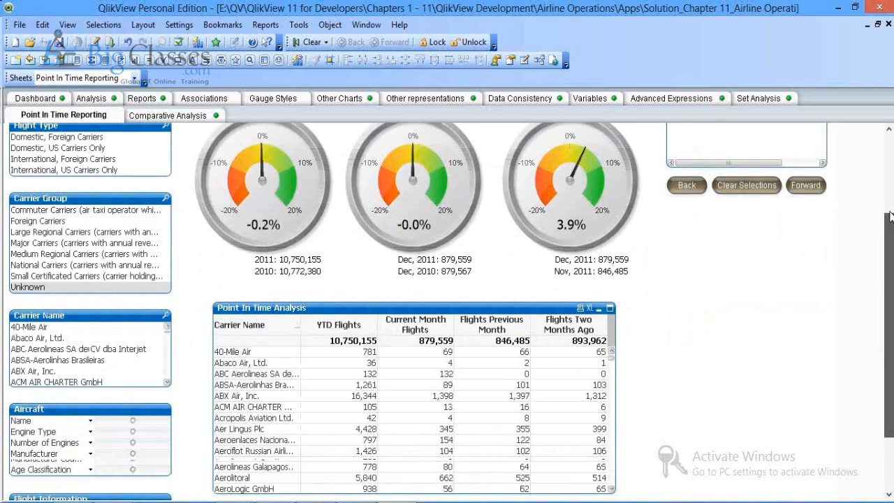
pyautogui.moveTo(891, 217); pyautogui.dragTo(890, 201)
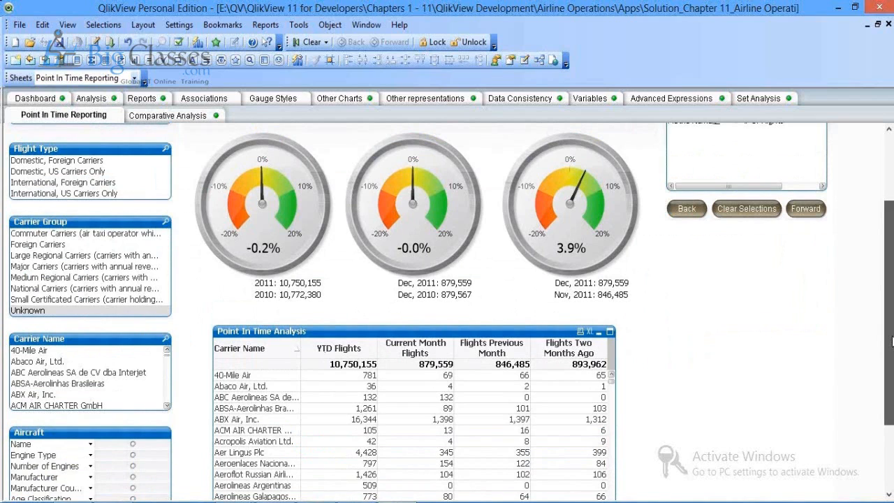
pyautogui.scroll(-3, 892, 341)
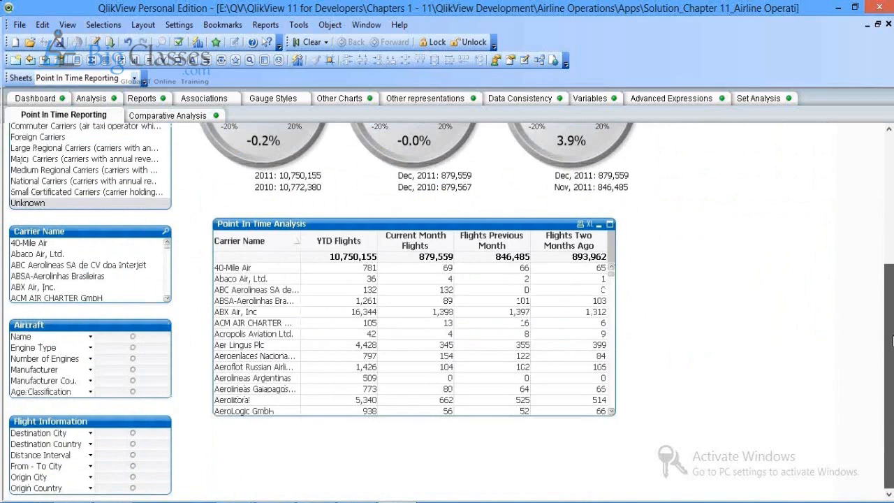
pyautogui.moveTo(892, 341); pyautogui.dragTo(890, 222)
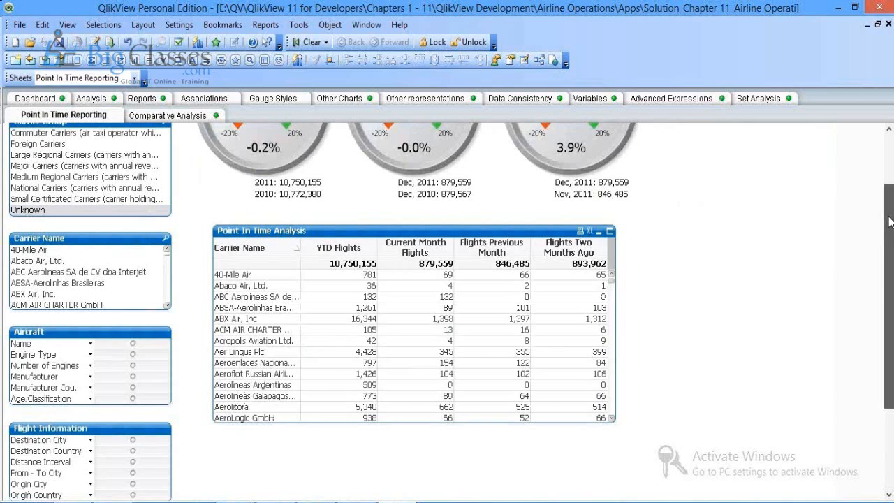
pyautogui.click(171, 116)
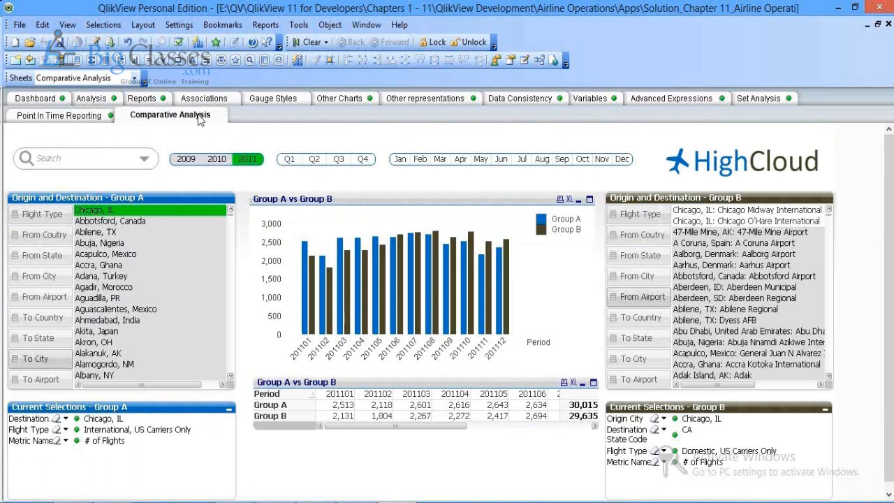